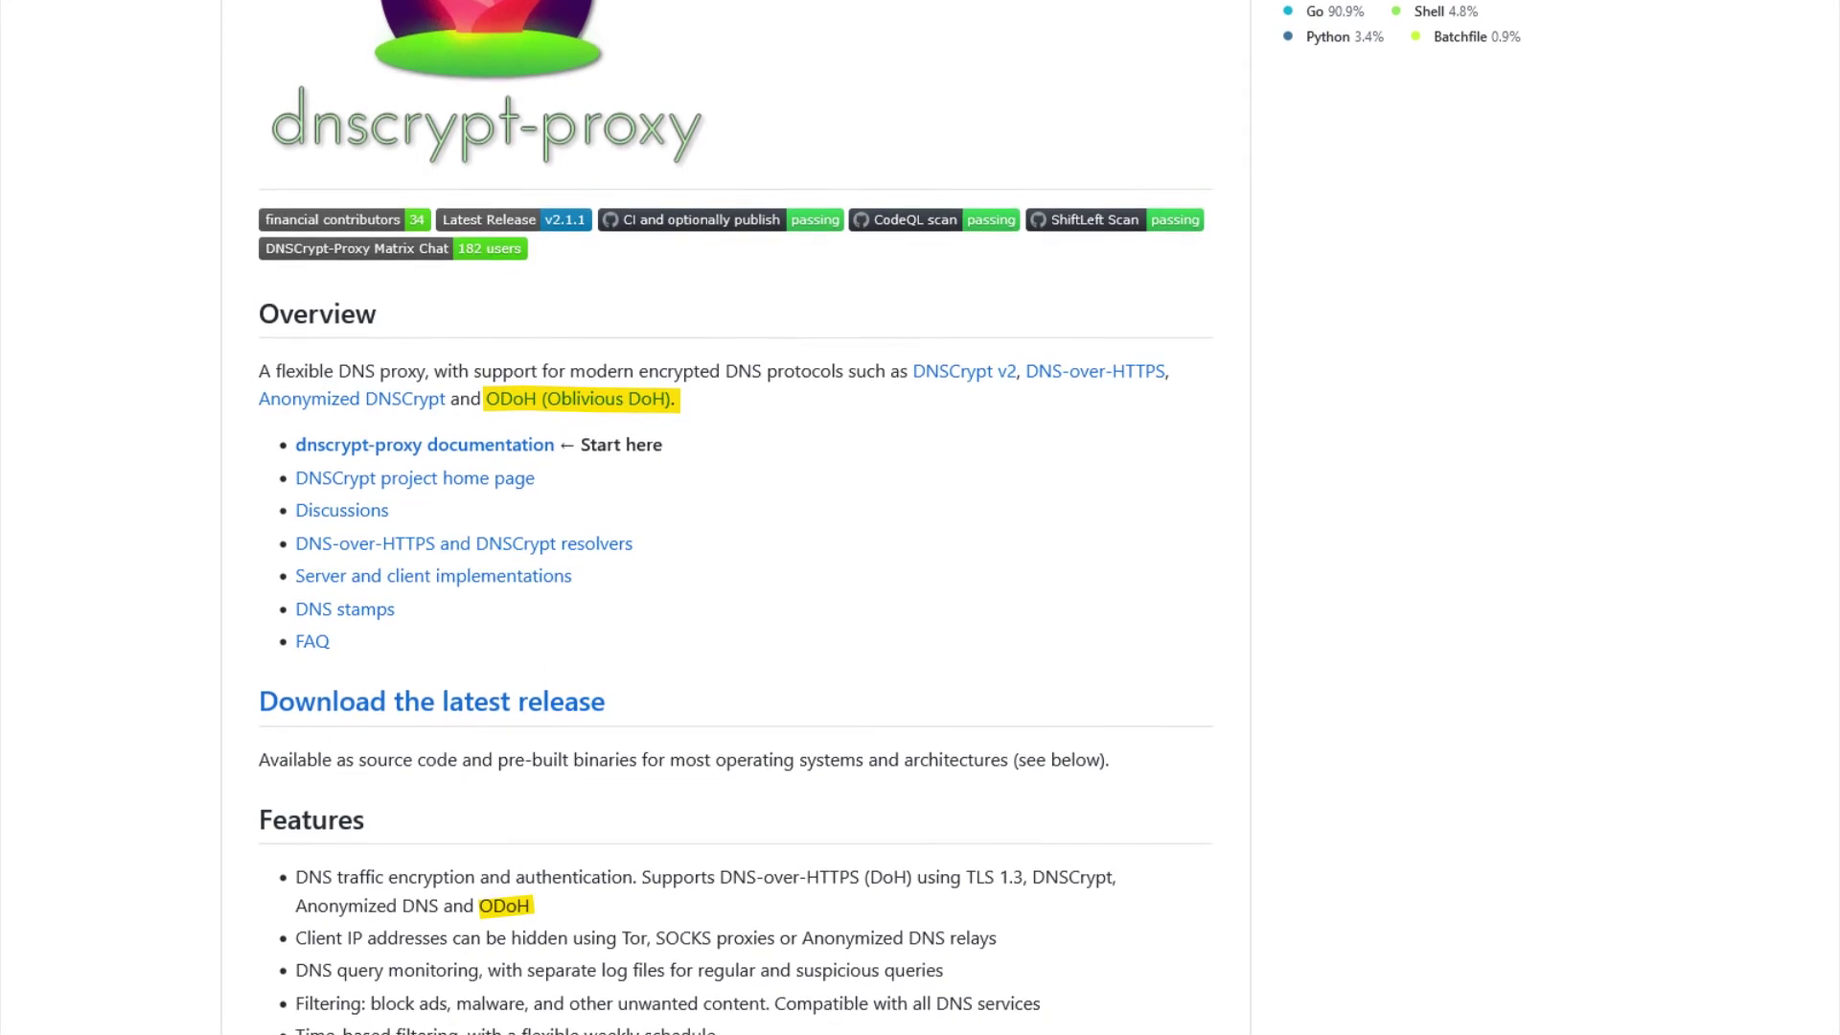
# Step: Scroll the dnscrypt-proxy README past Overview and Features, noting ODoH support, down to Contributors
pyautogui.scroll(-15, 736, 517)
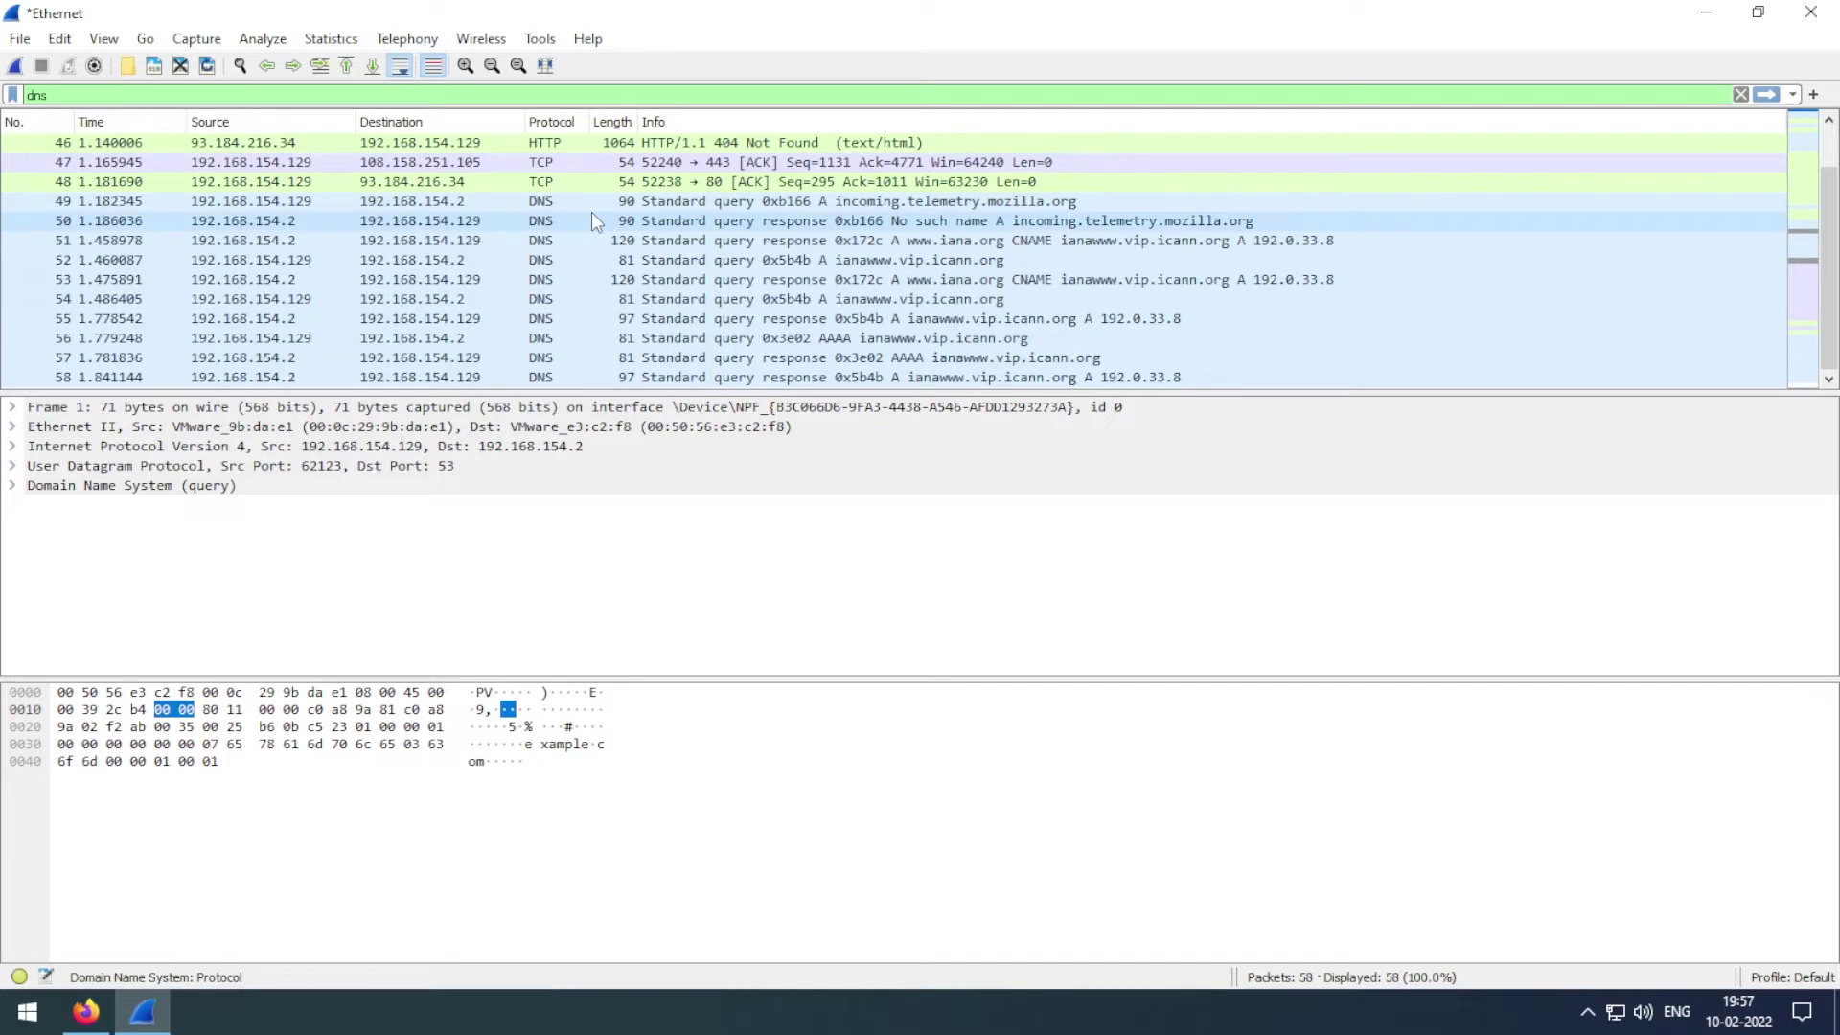
# Step: Step through the captured DNS packets, starting from the incoming.telemetry.mozilla.org query
pyautogui.click(589, 199)
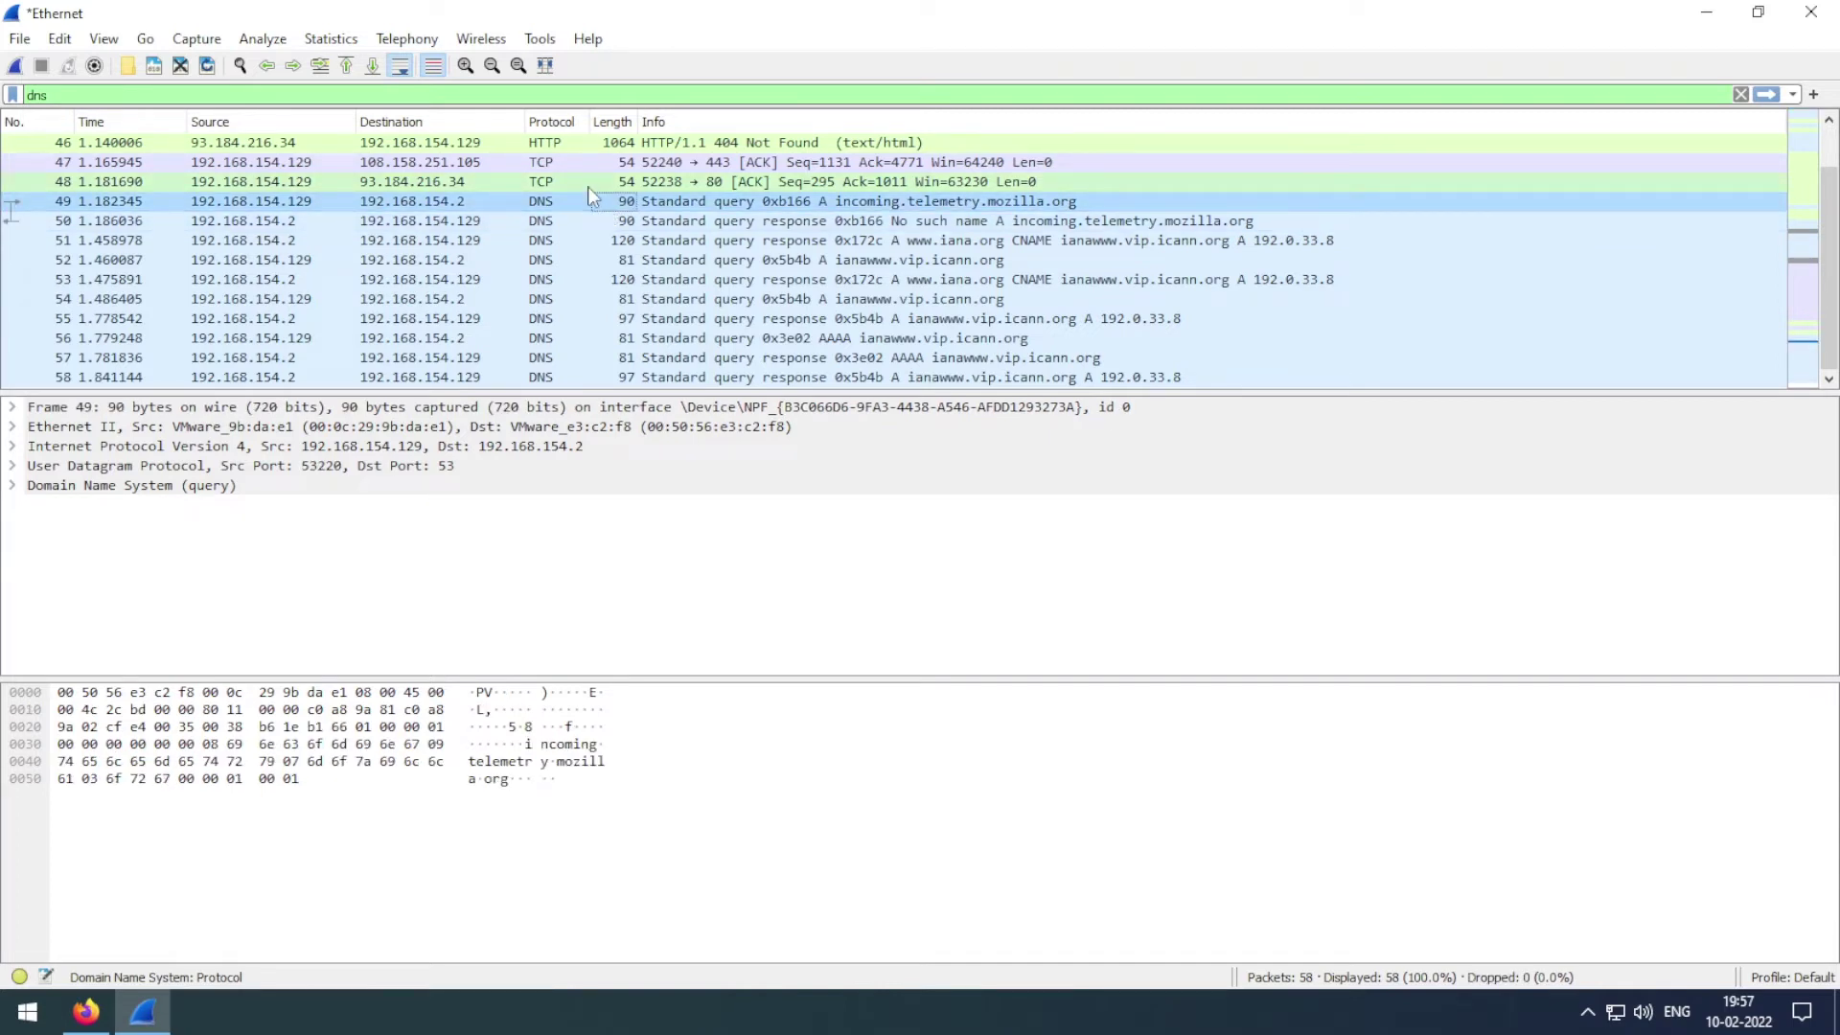
pyautogui.press('Down')
pyautogui.press('Down')
pyautogui.press('Down')
pyautogui.press('Down')
pyautogui.press('Down')
pyautogui.press('Down')
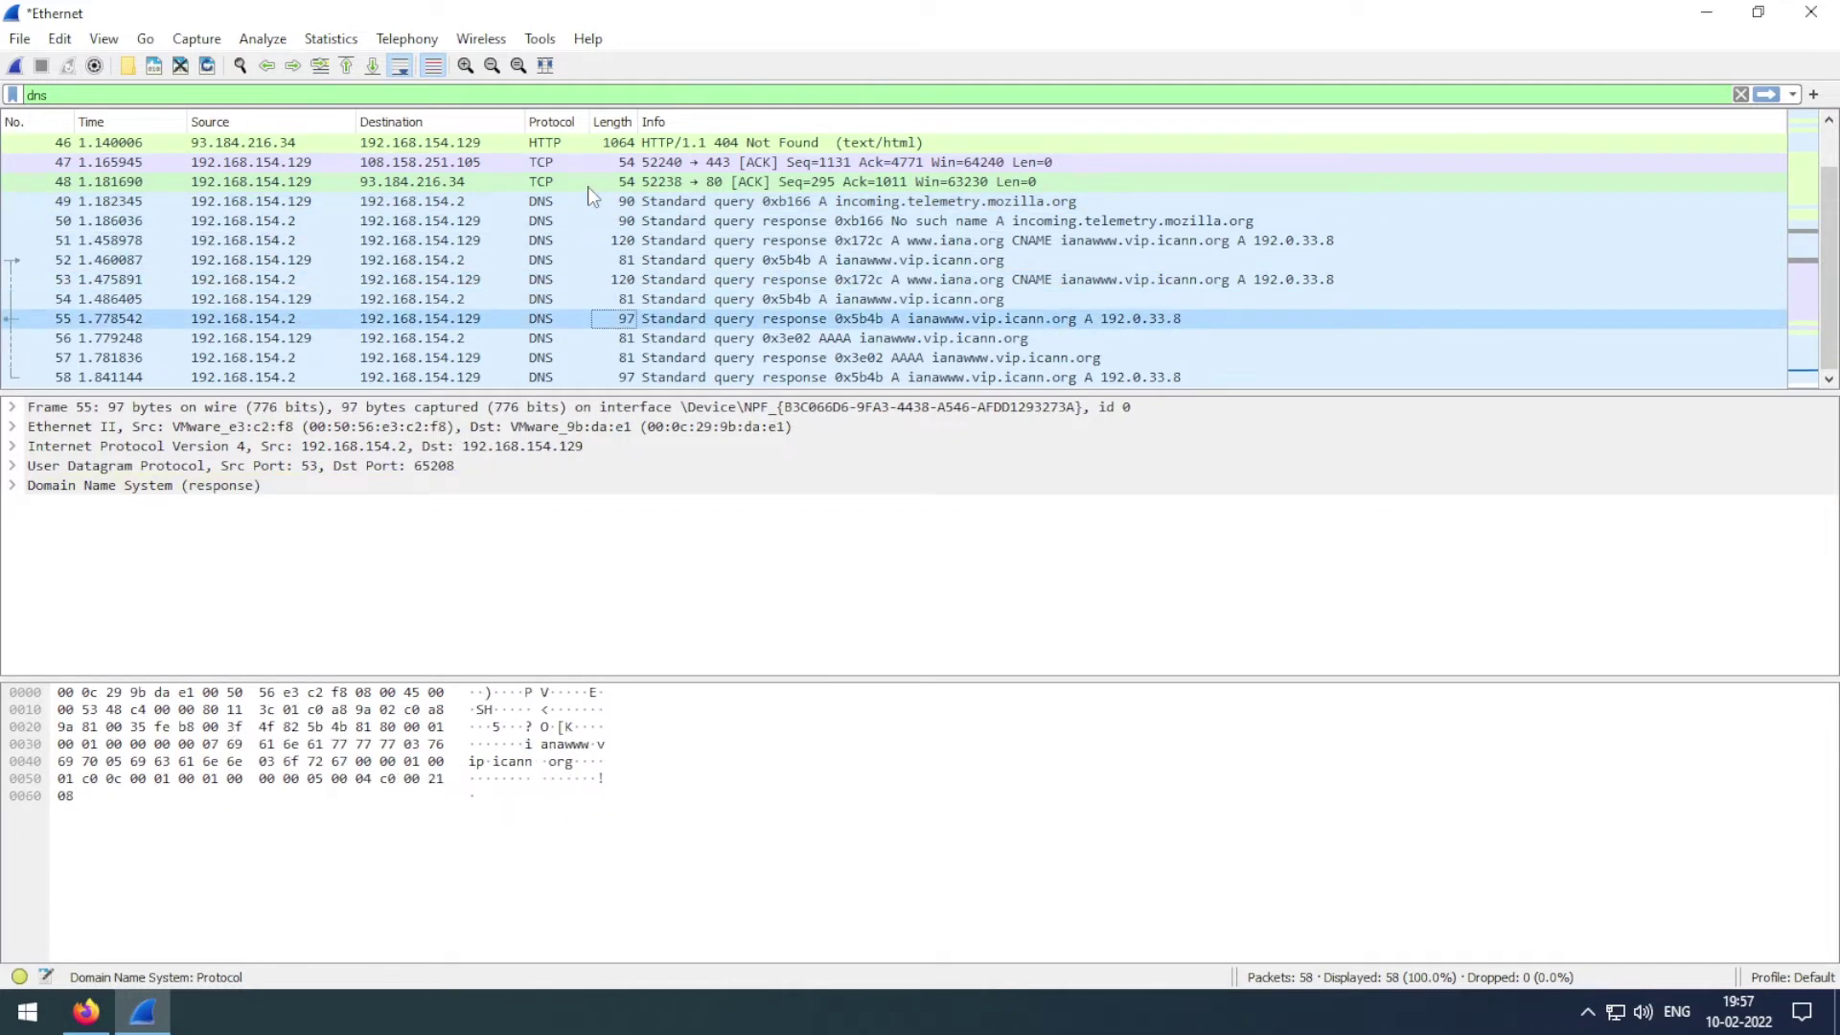
pyautogui.press('Down')
pyautogui.press('Down')
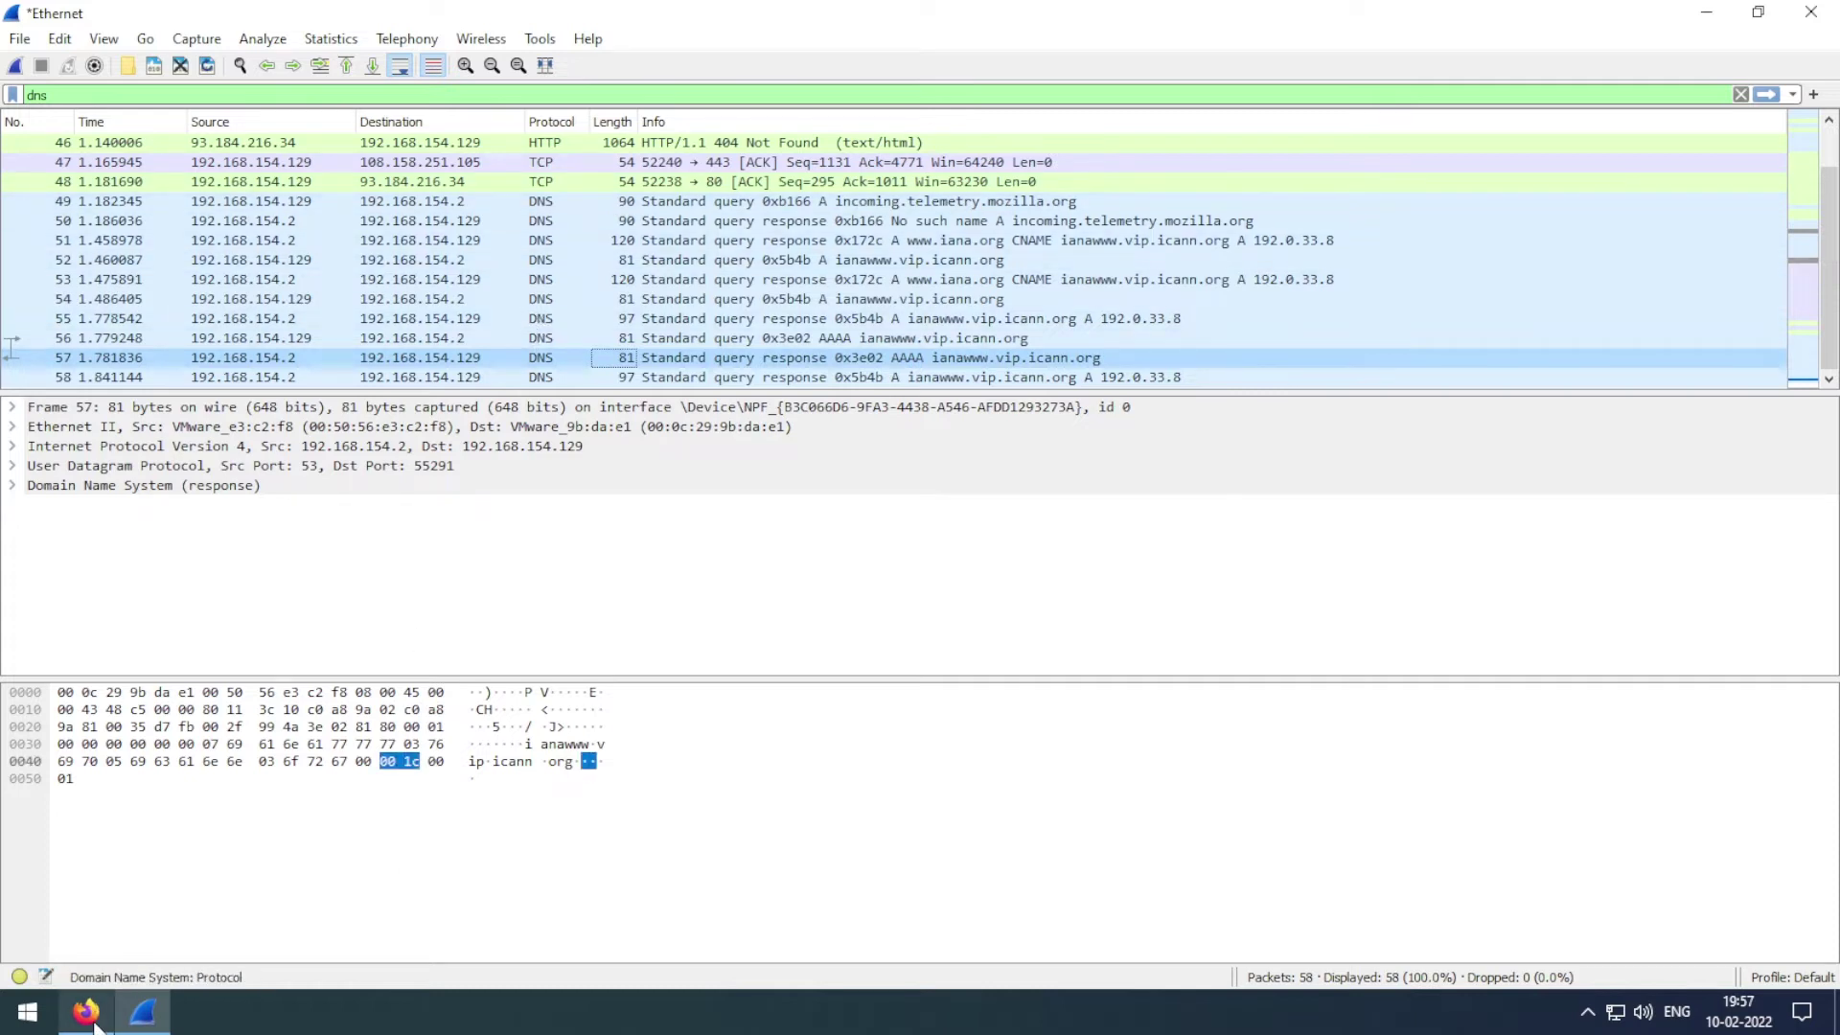
# Step: Search the web for 'dnscrypt github' in a new tab and open the dnscrypt-proxy repository
pyautogui.moveTo(95, 1024)
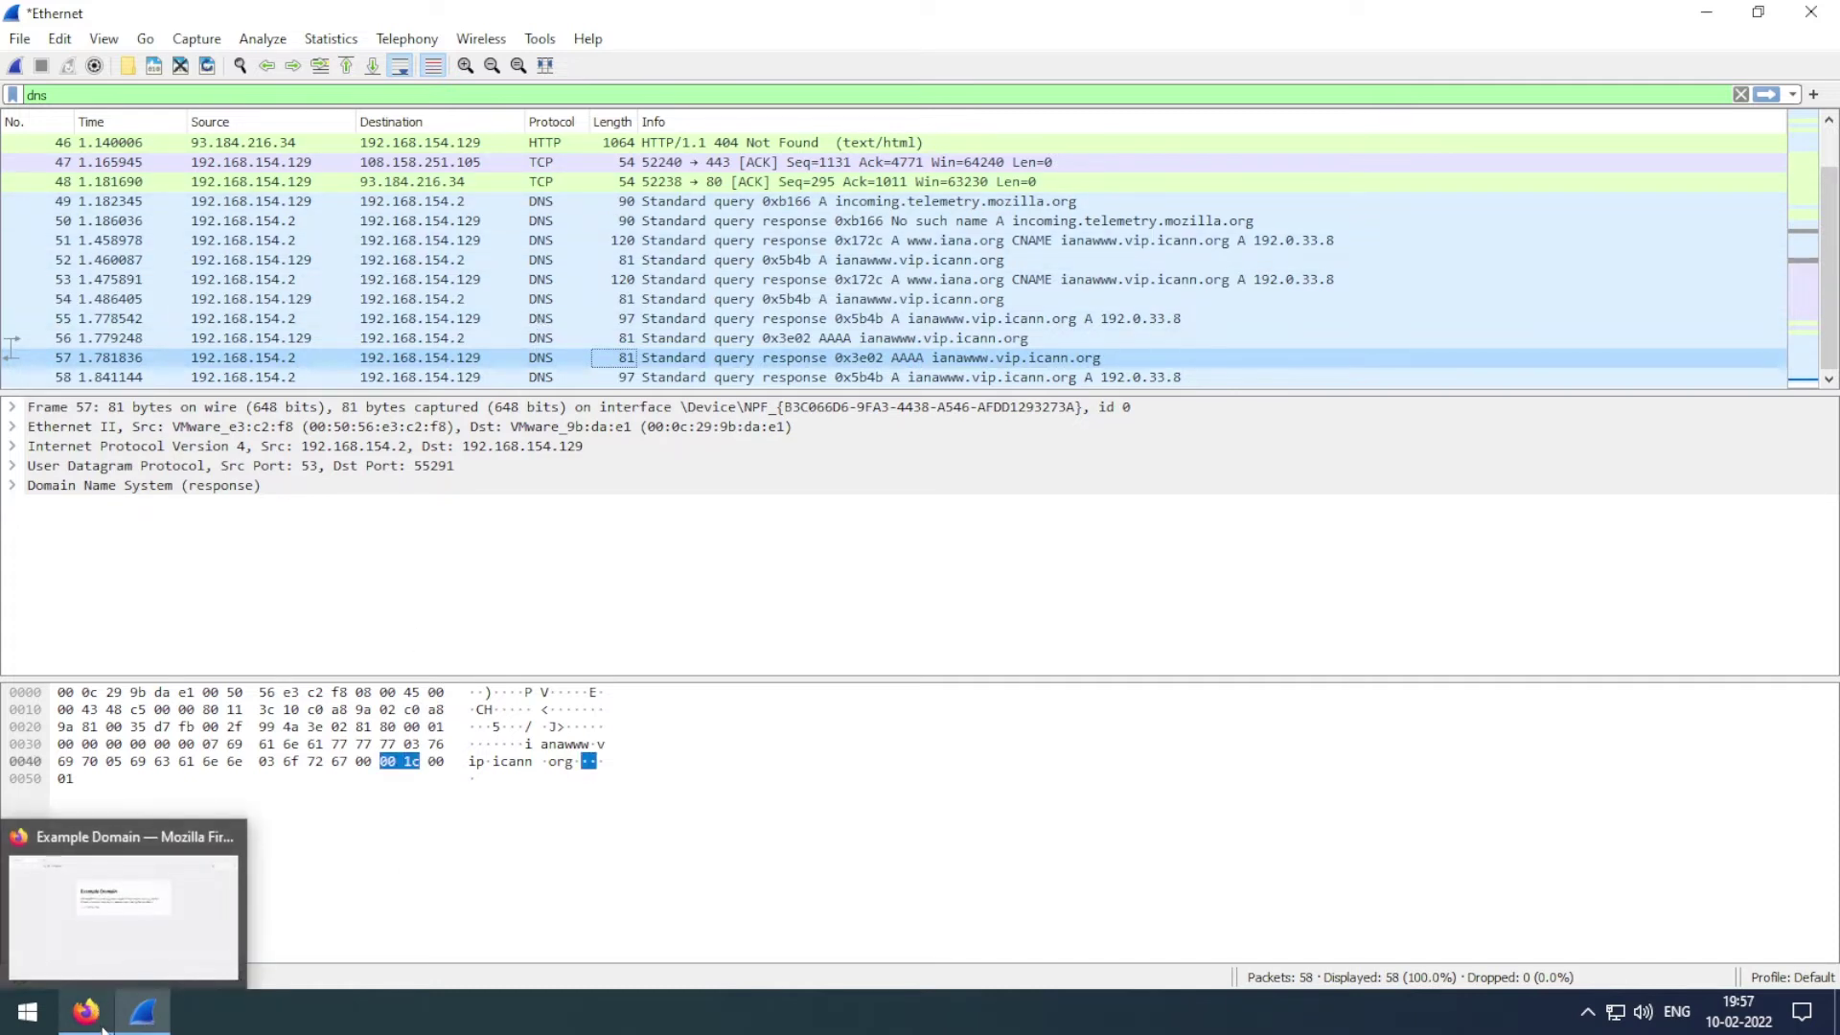
pyautogui.click(87, 1012)
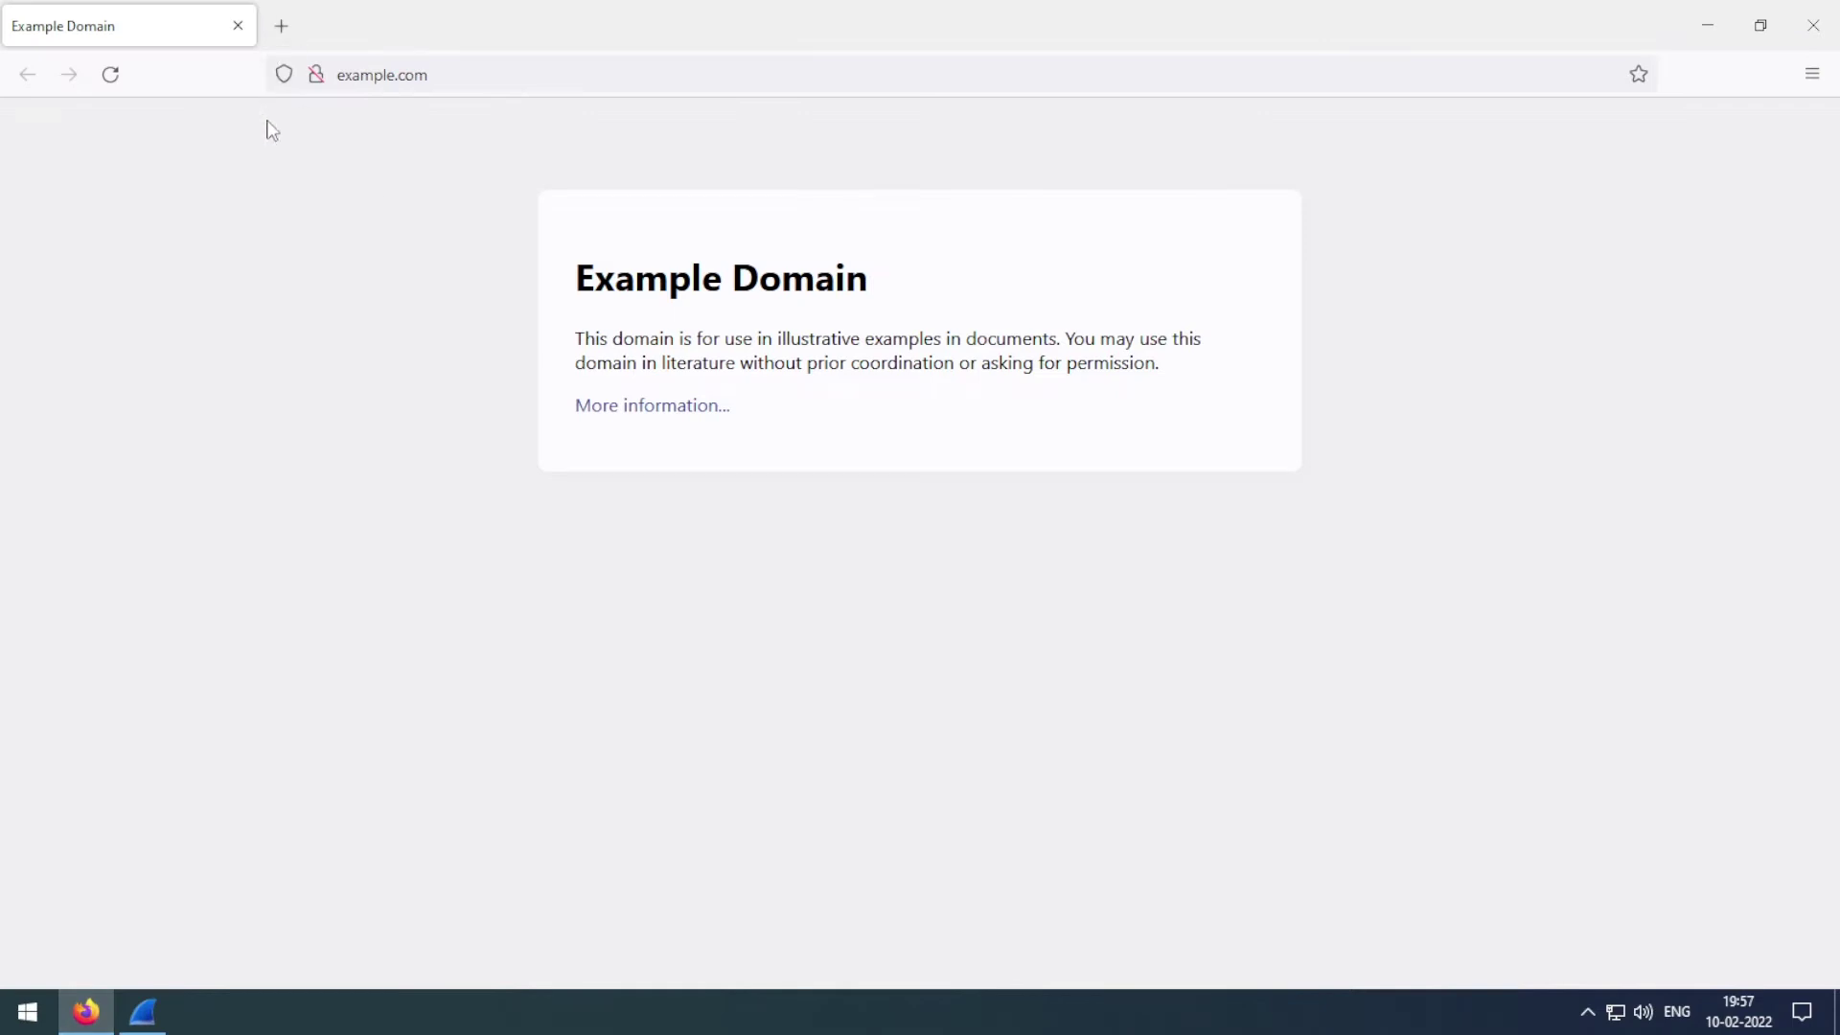
pyautogui.click(282, 27)
pyautogui.write('dnscryp')
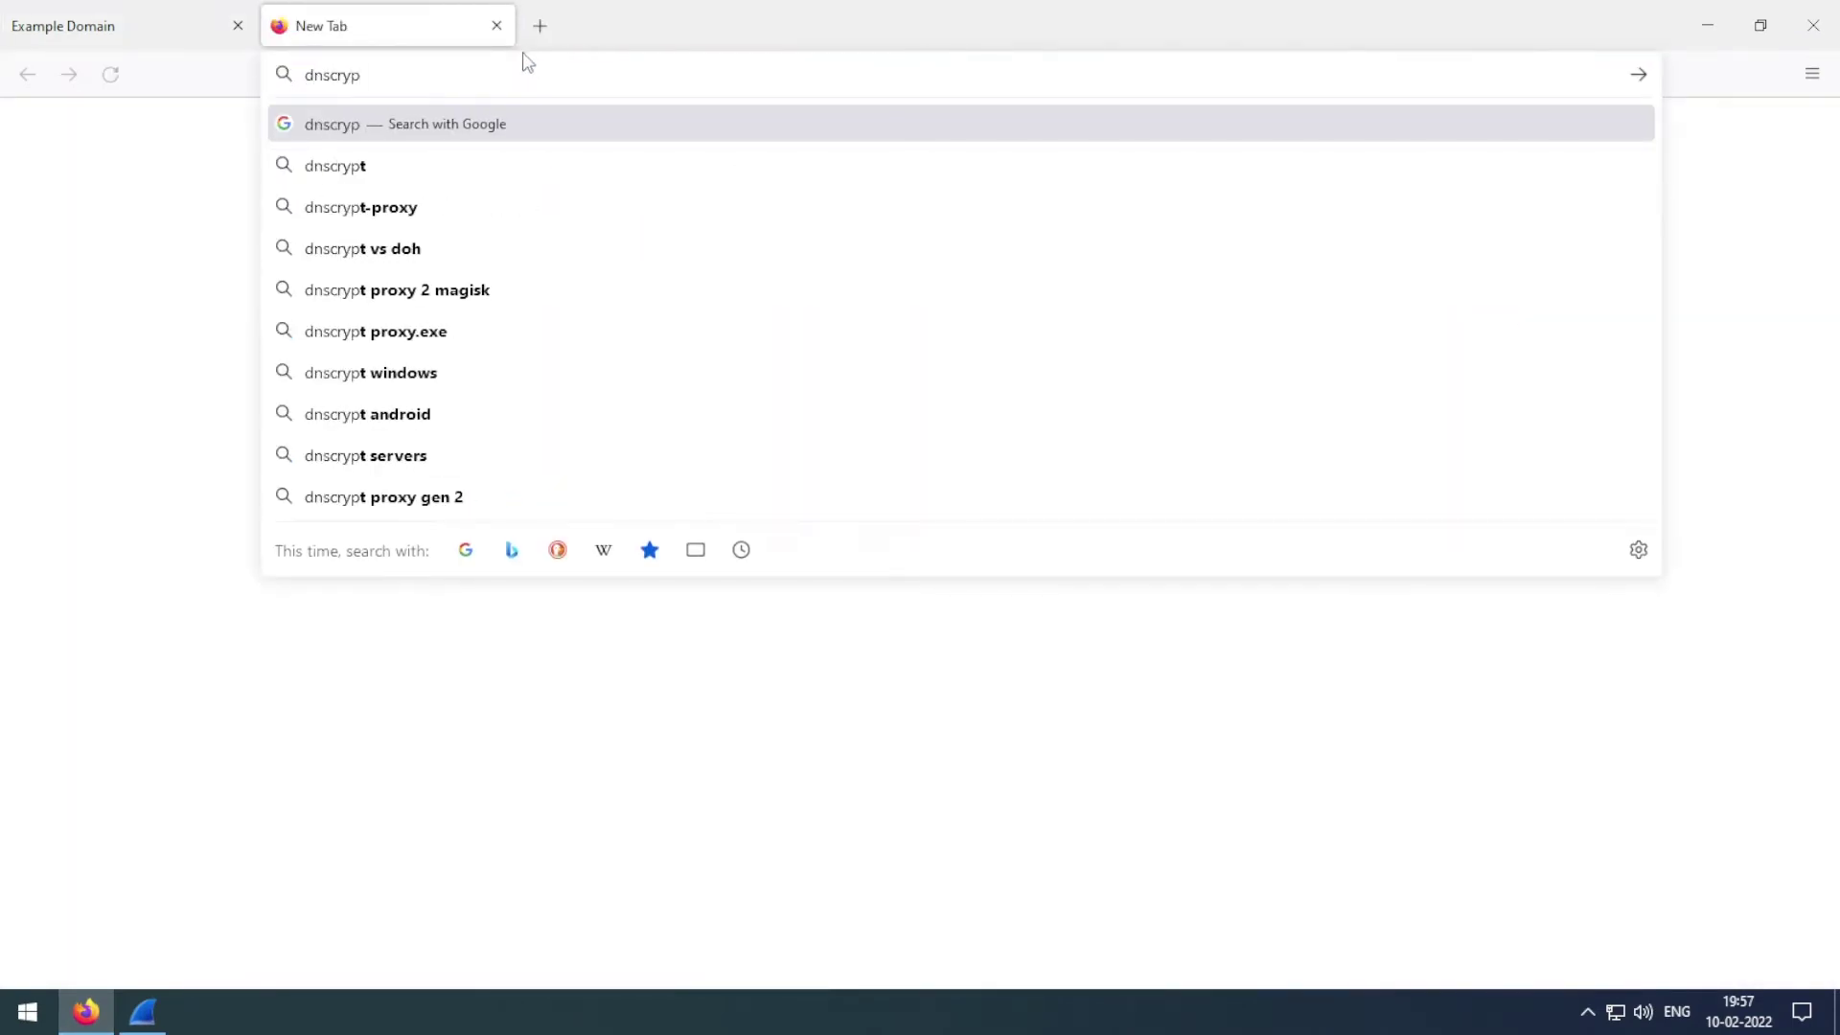
pyautogui.write('t git')
pyautogui.click(422, 165)
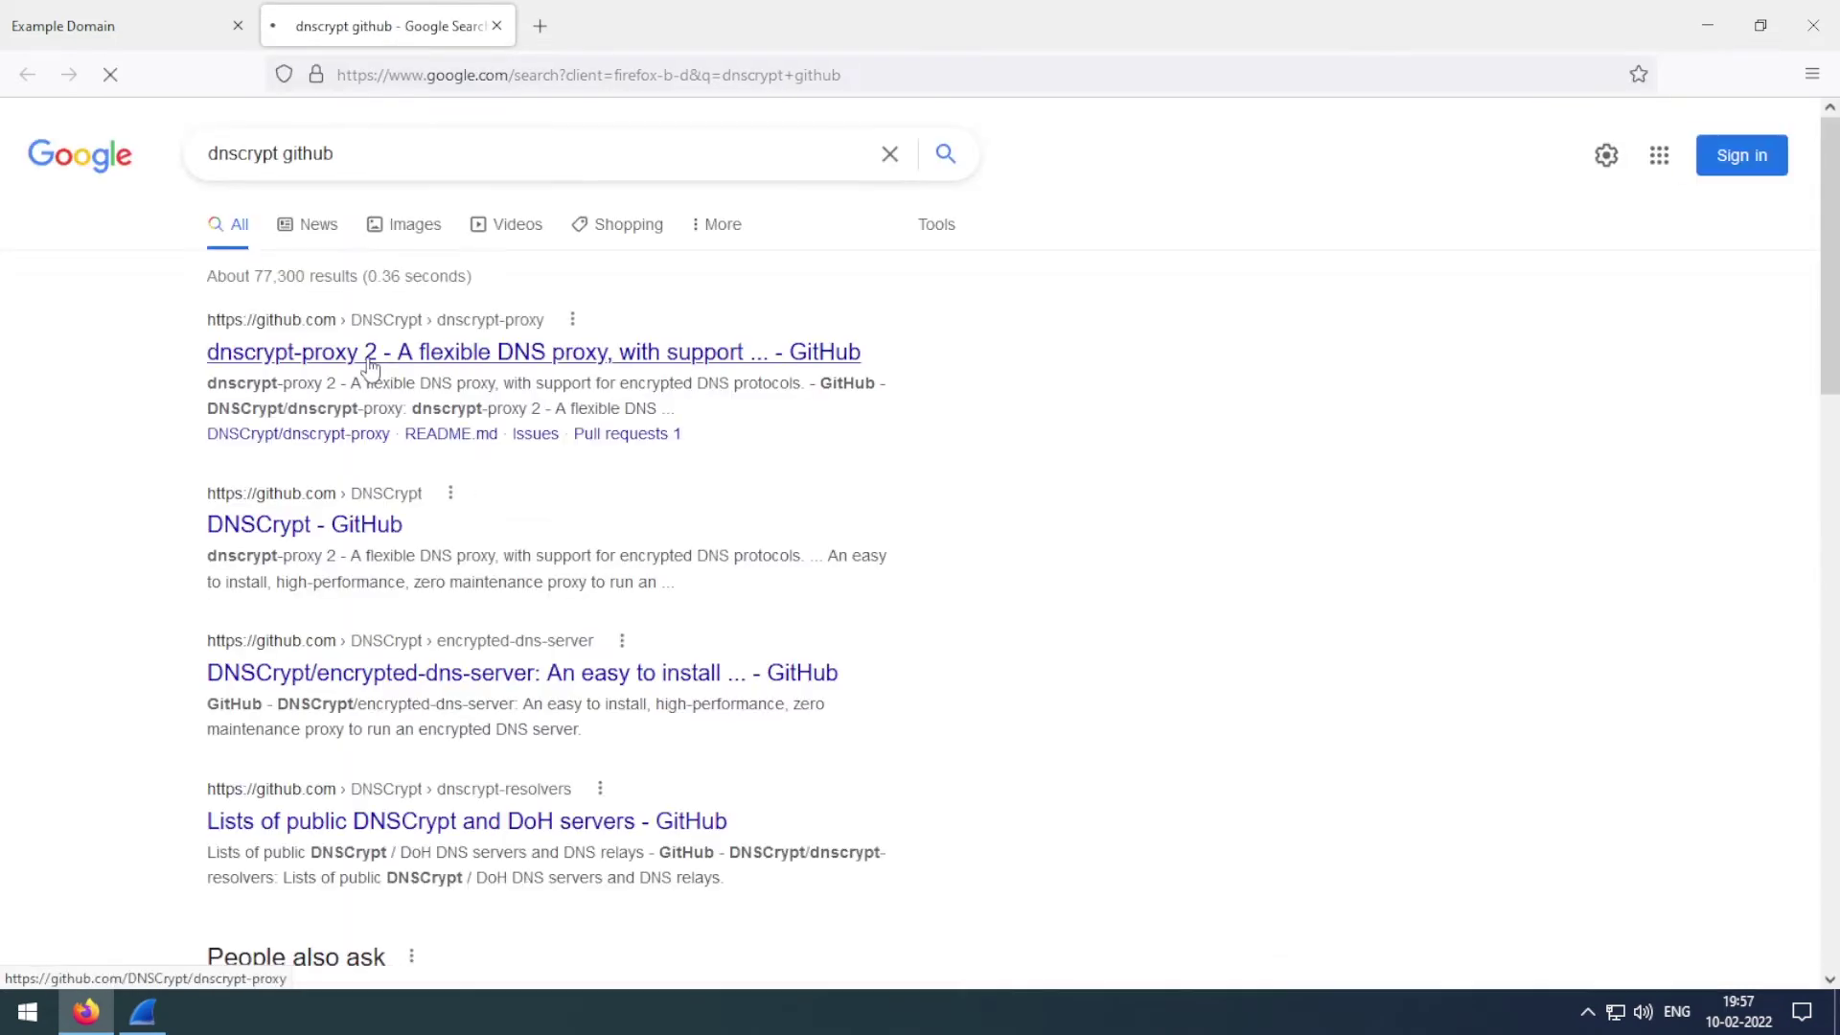
pyautogui.click(370, 369)
# Step: From Release 2.1.1, save dnscrypt-proxy-win64-2.1.1.zip and view the recent downloads
pyautogui.scroll(-5, 135, 627)
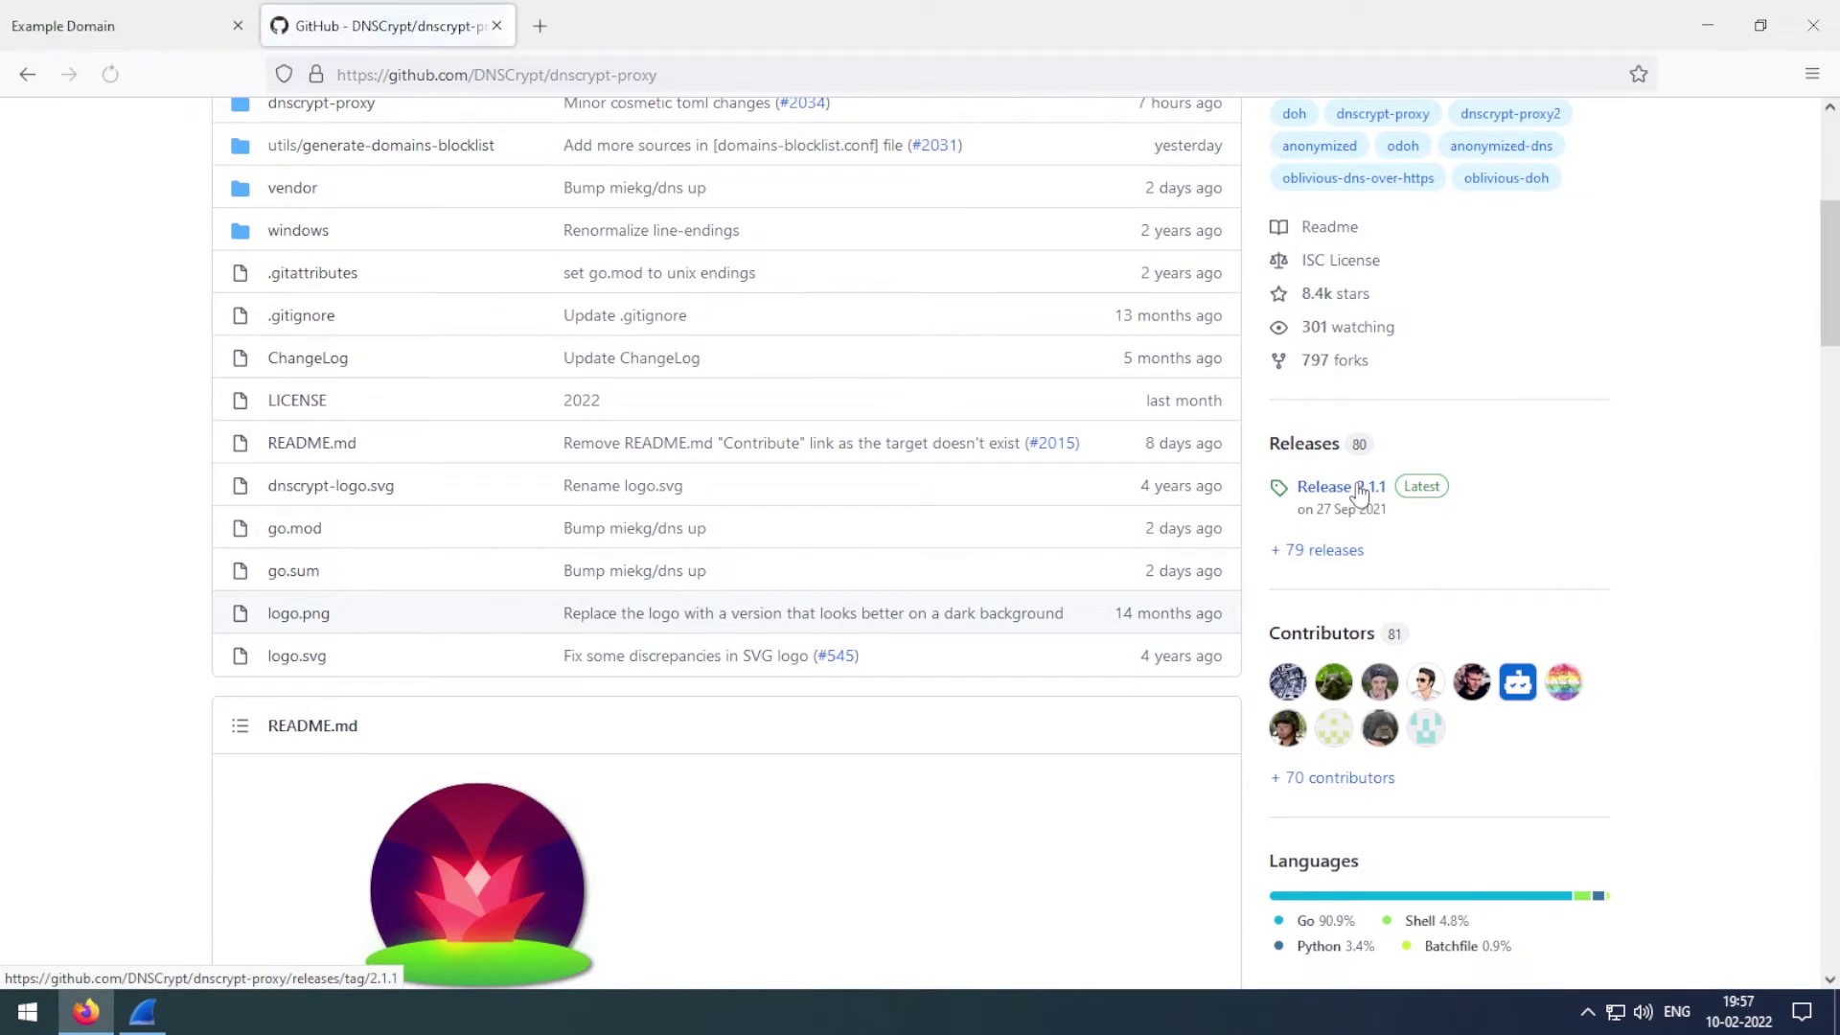
pyautogui.click(1361, 489)
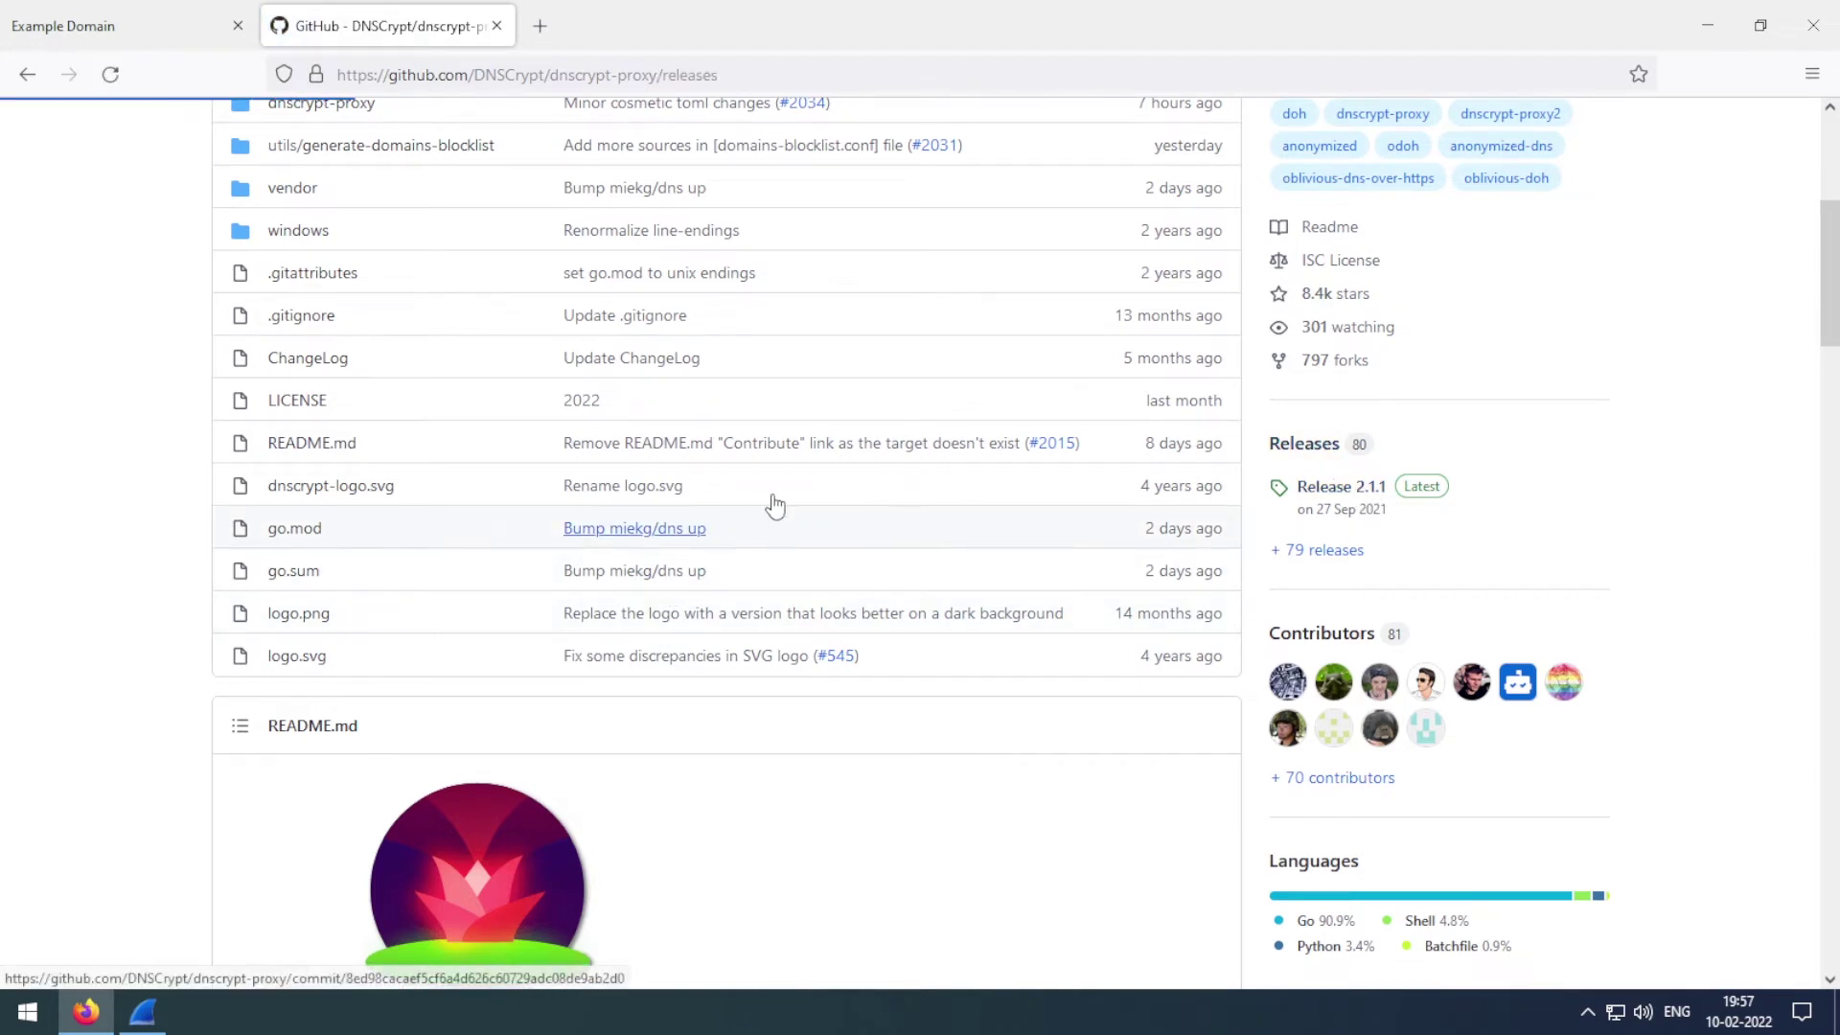
pyautogui.scroll(-5, 794, 613)
pyautogui.scroll(-5, 796, 586)
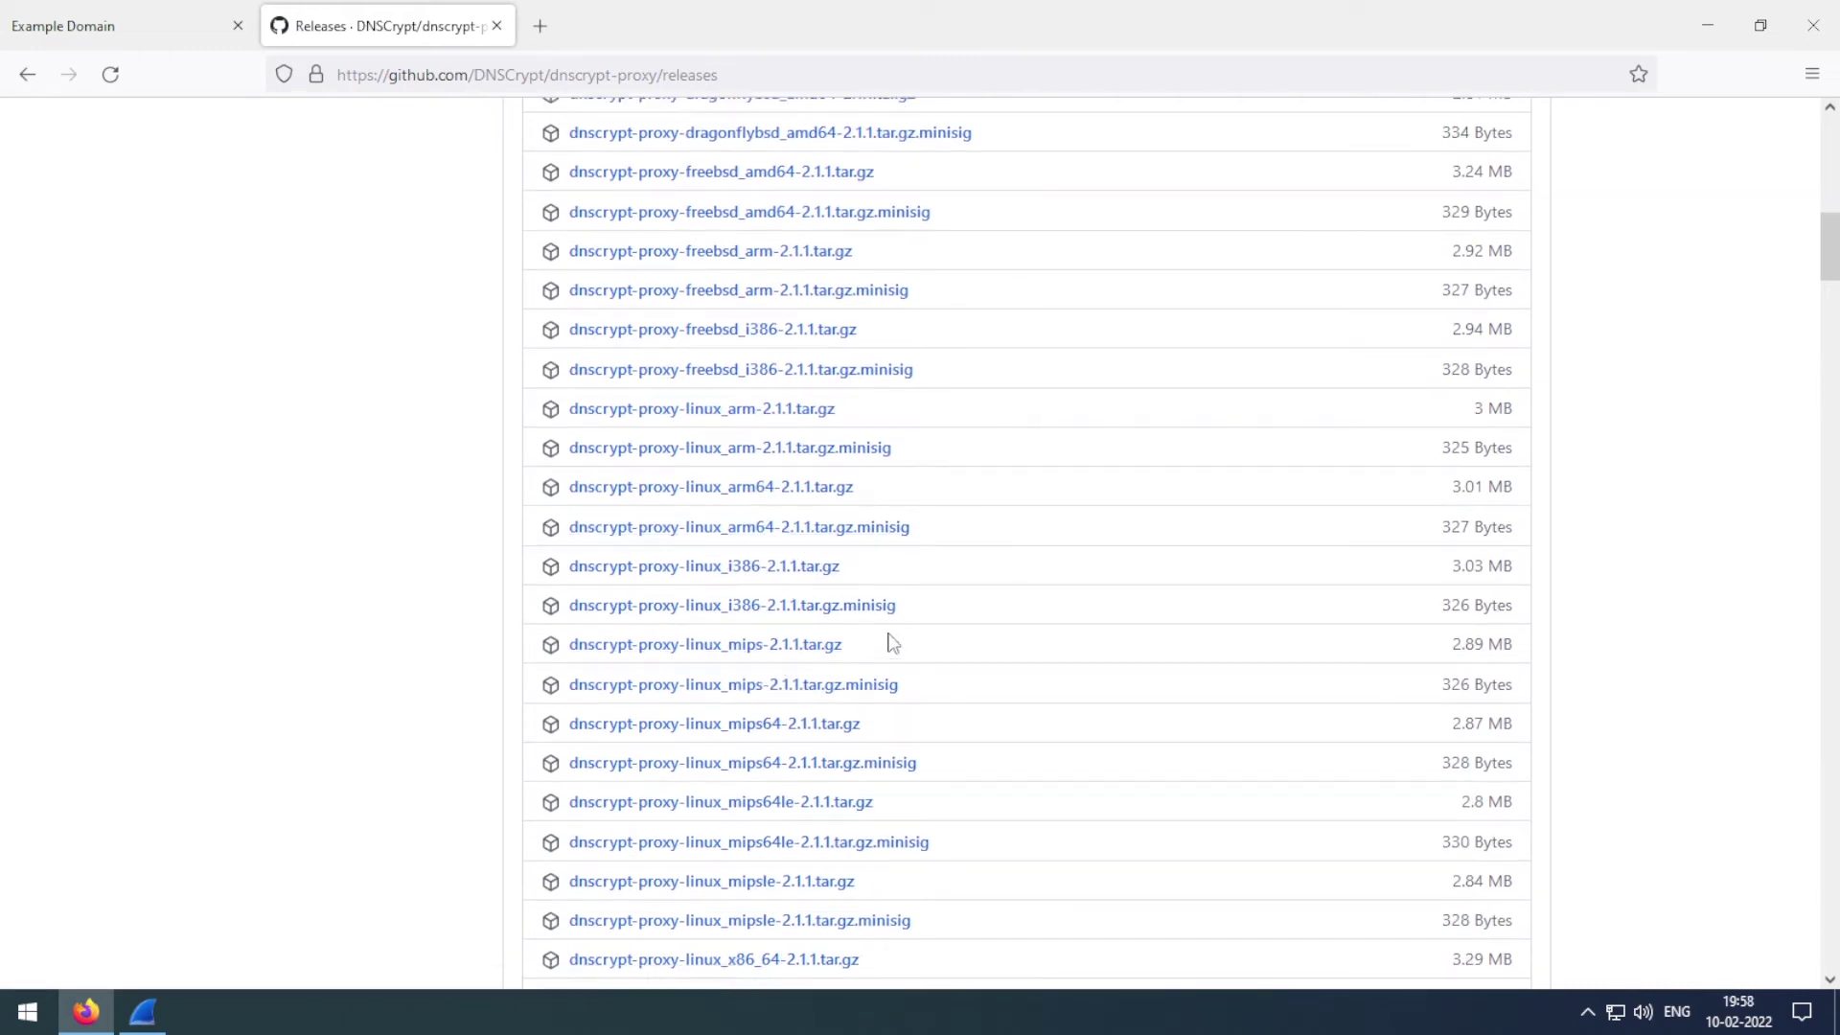
pyautogui.scroll(-4, 920, 587)
pyautogui.scroll(-6, 924, 586)
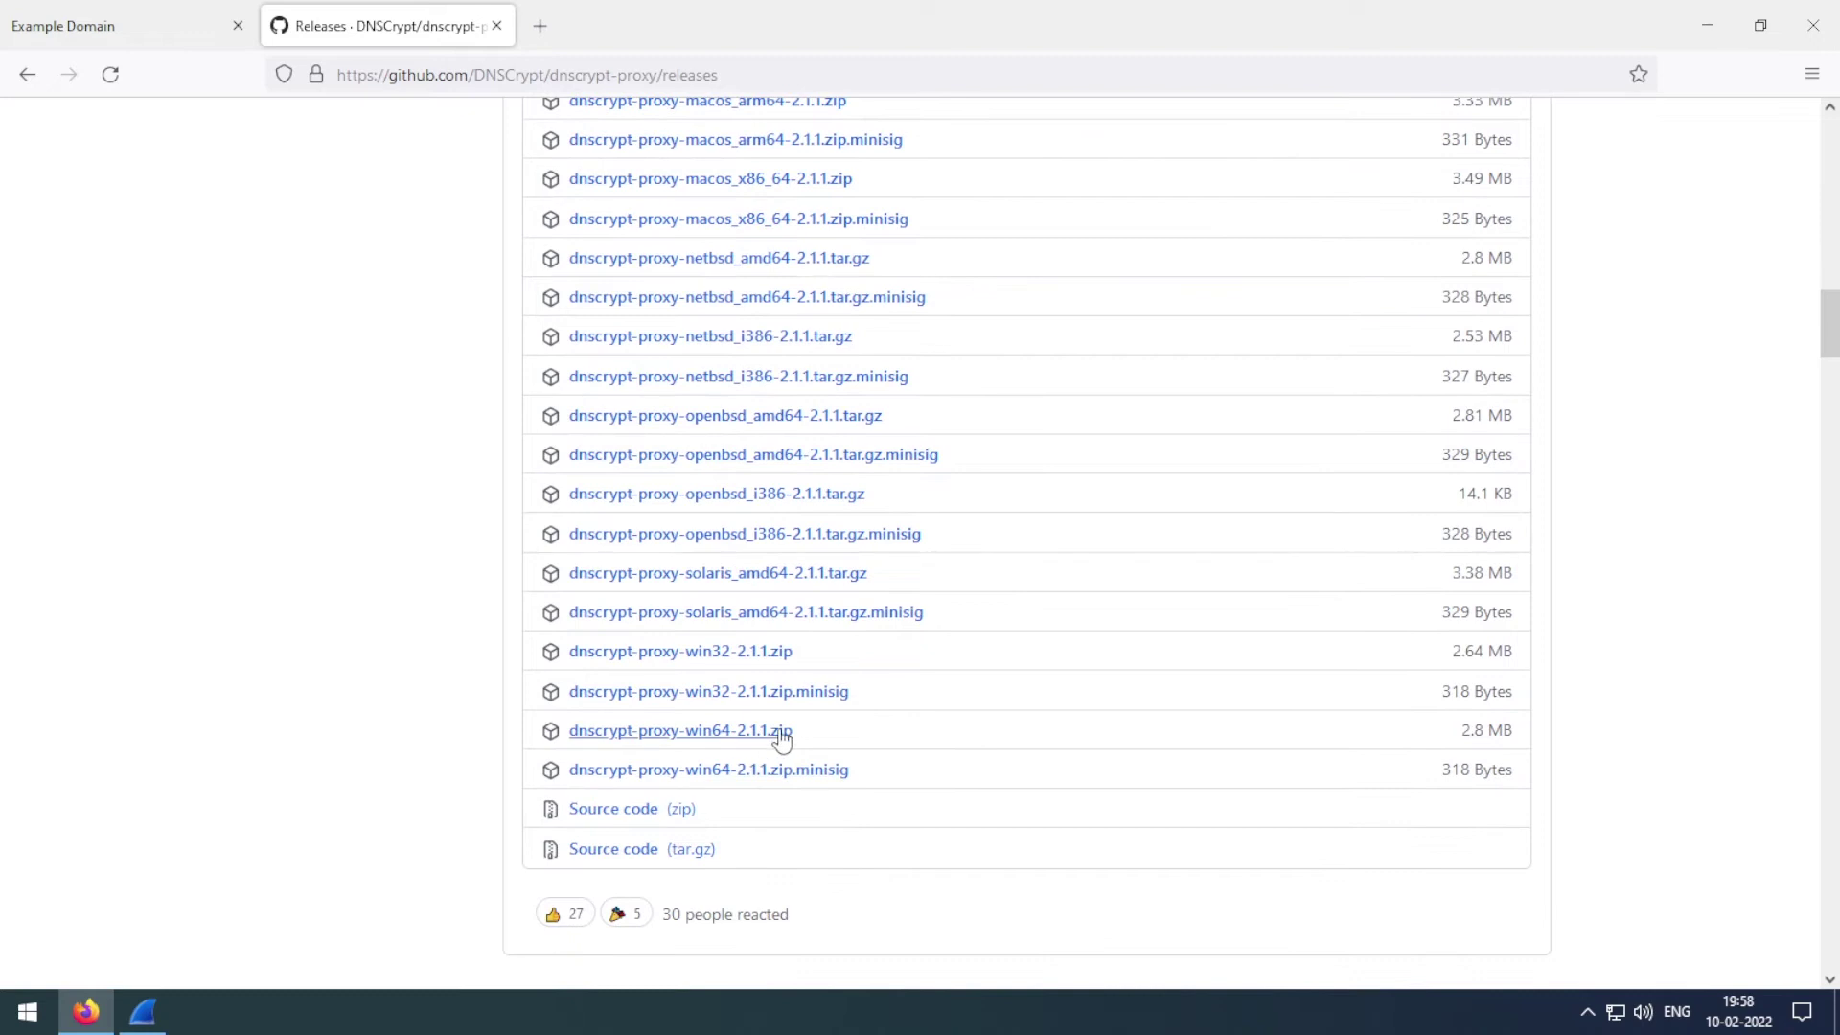
pyautogui.click(780, 731)
pyautogui.click(997, 628)
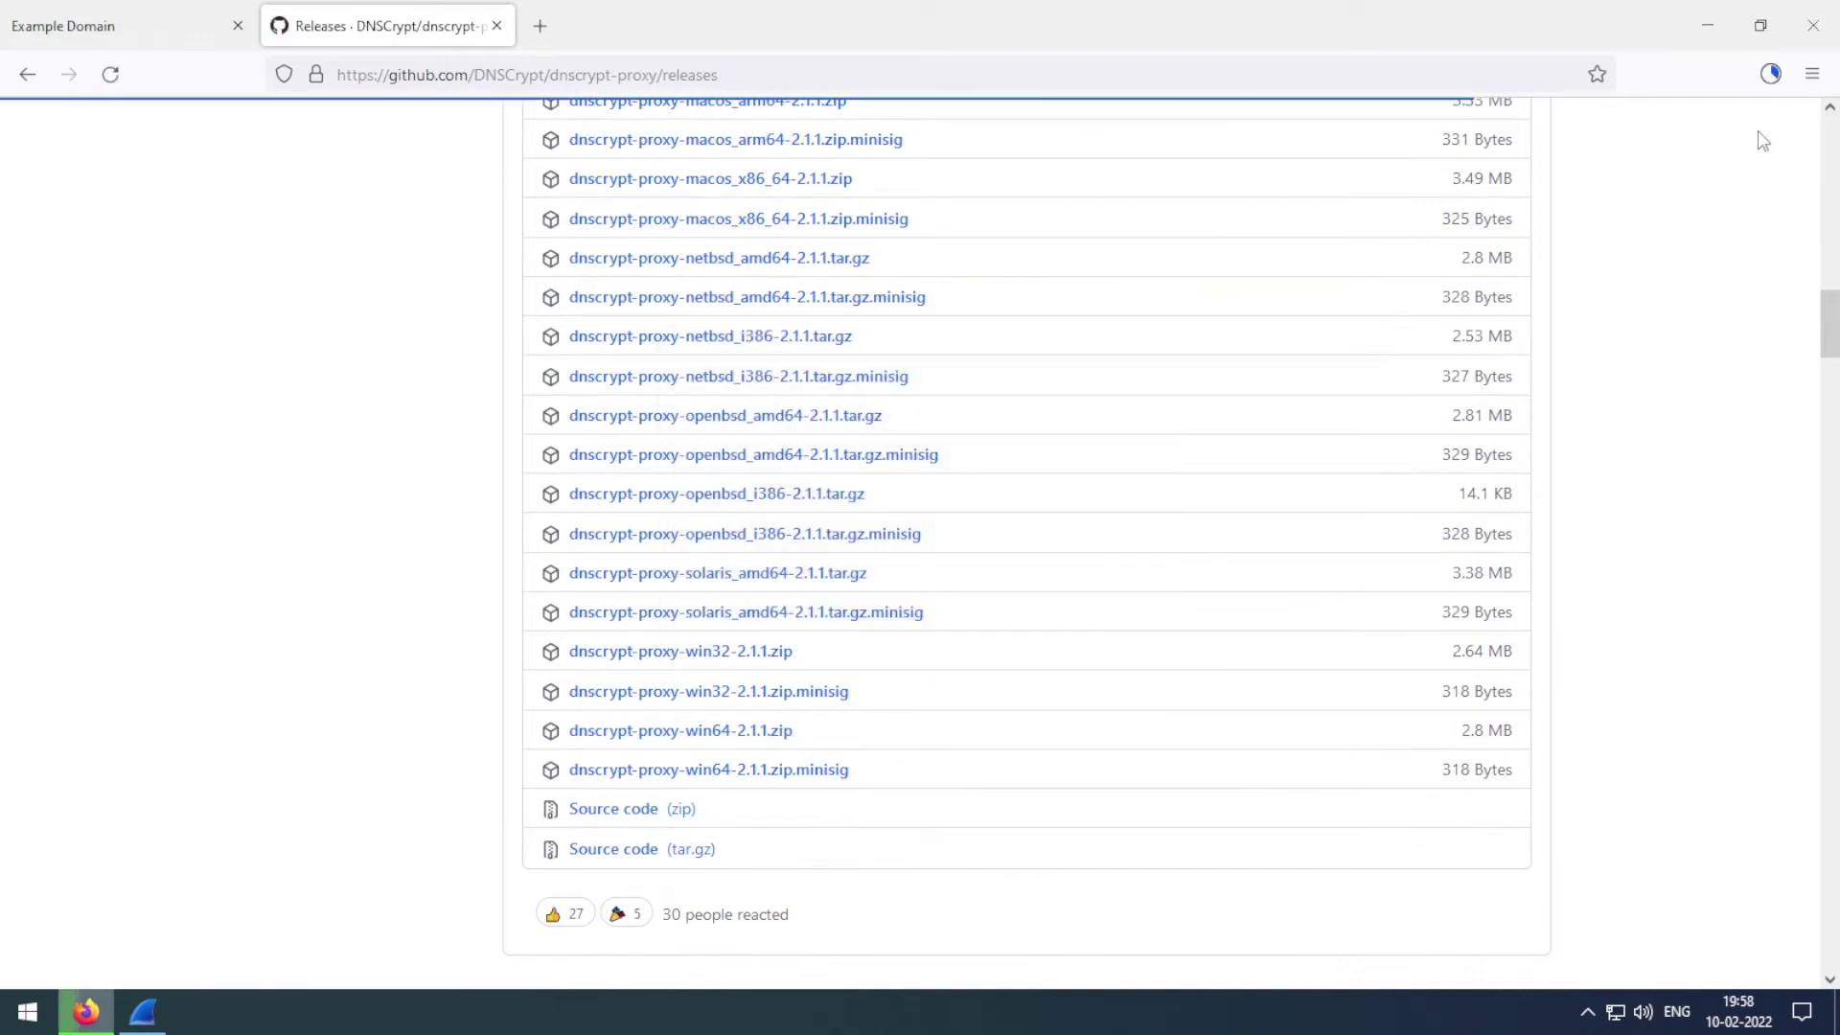
pyautogui.click(1771, 76)
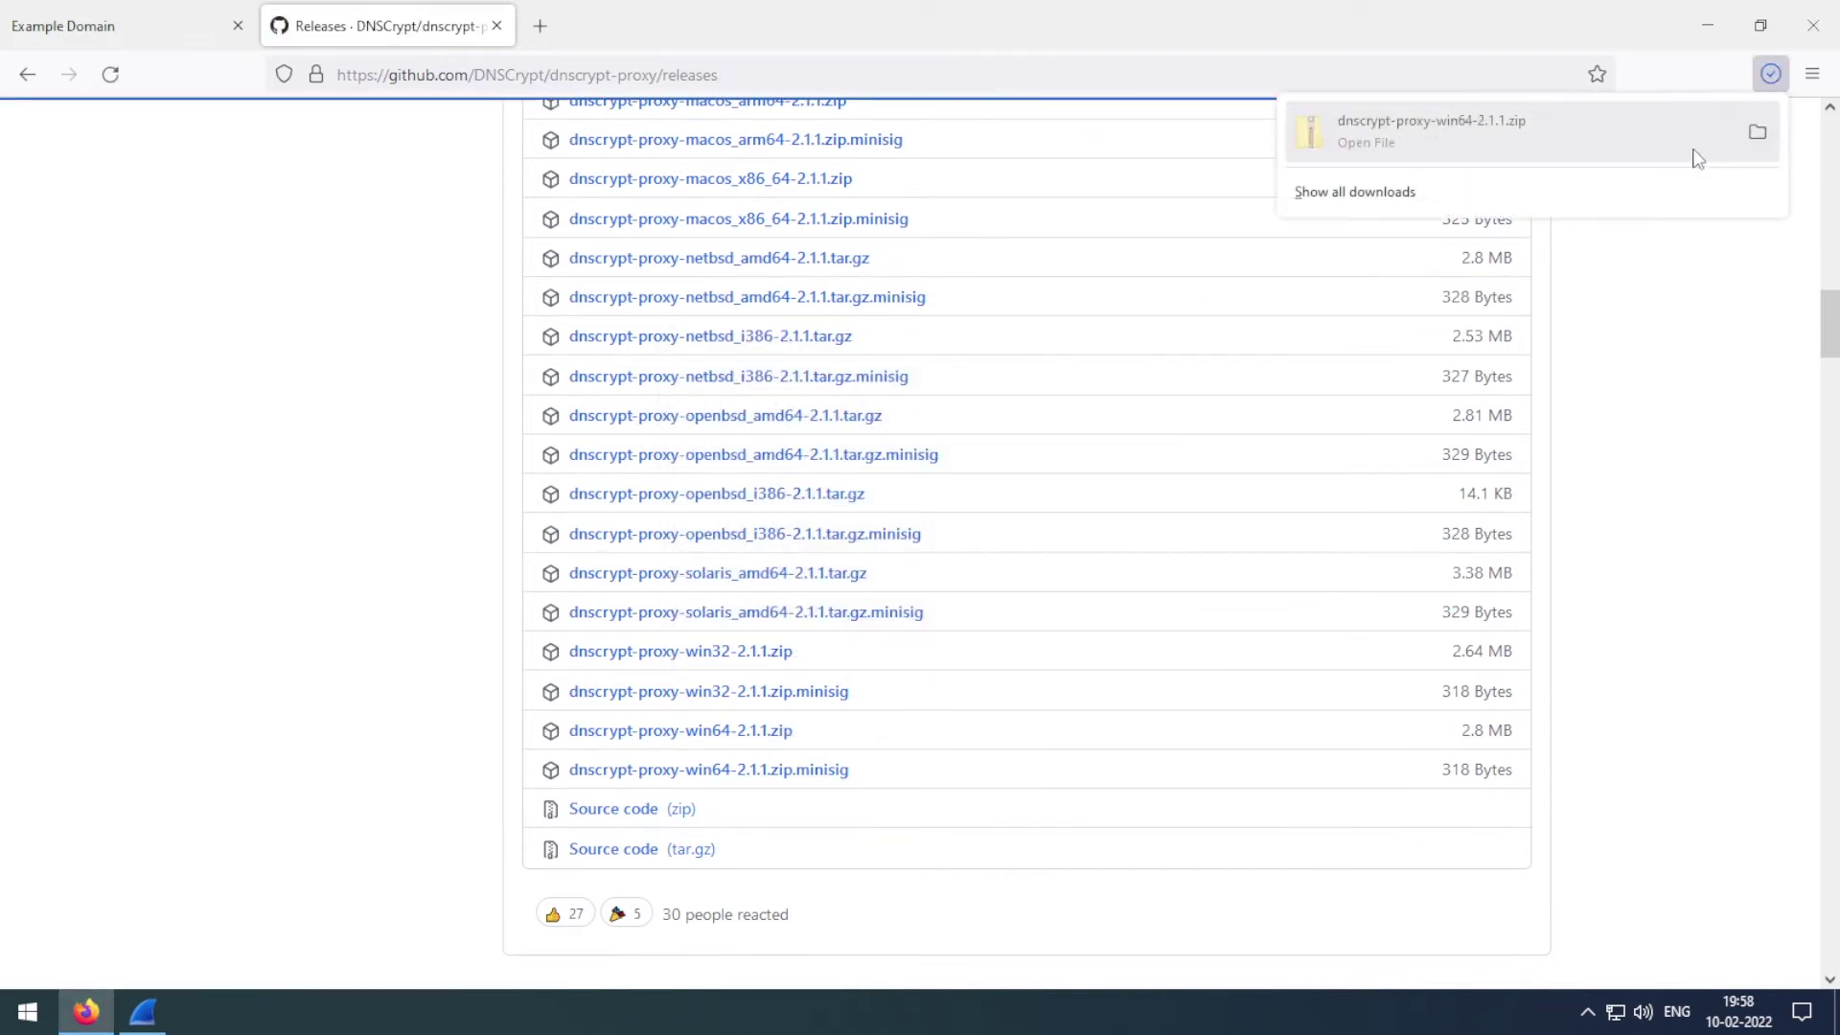
# Step: Extract the downloaded dnscrypt-proxy zip and open its win64 folder full-screen
pyautogui.click(1757, 137)
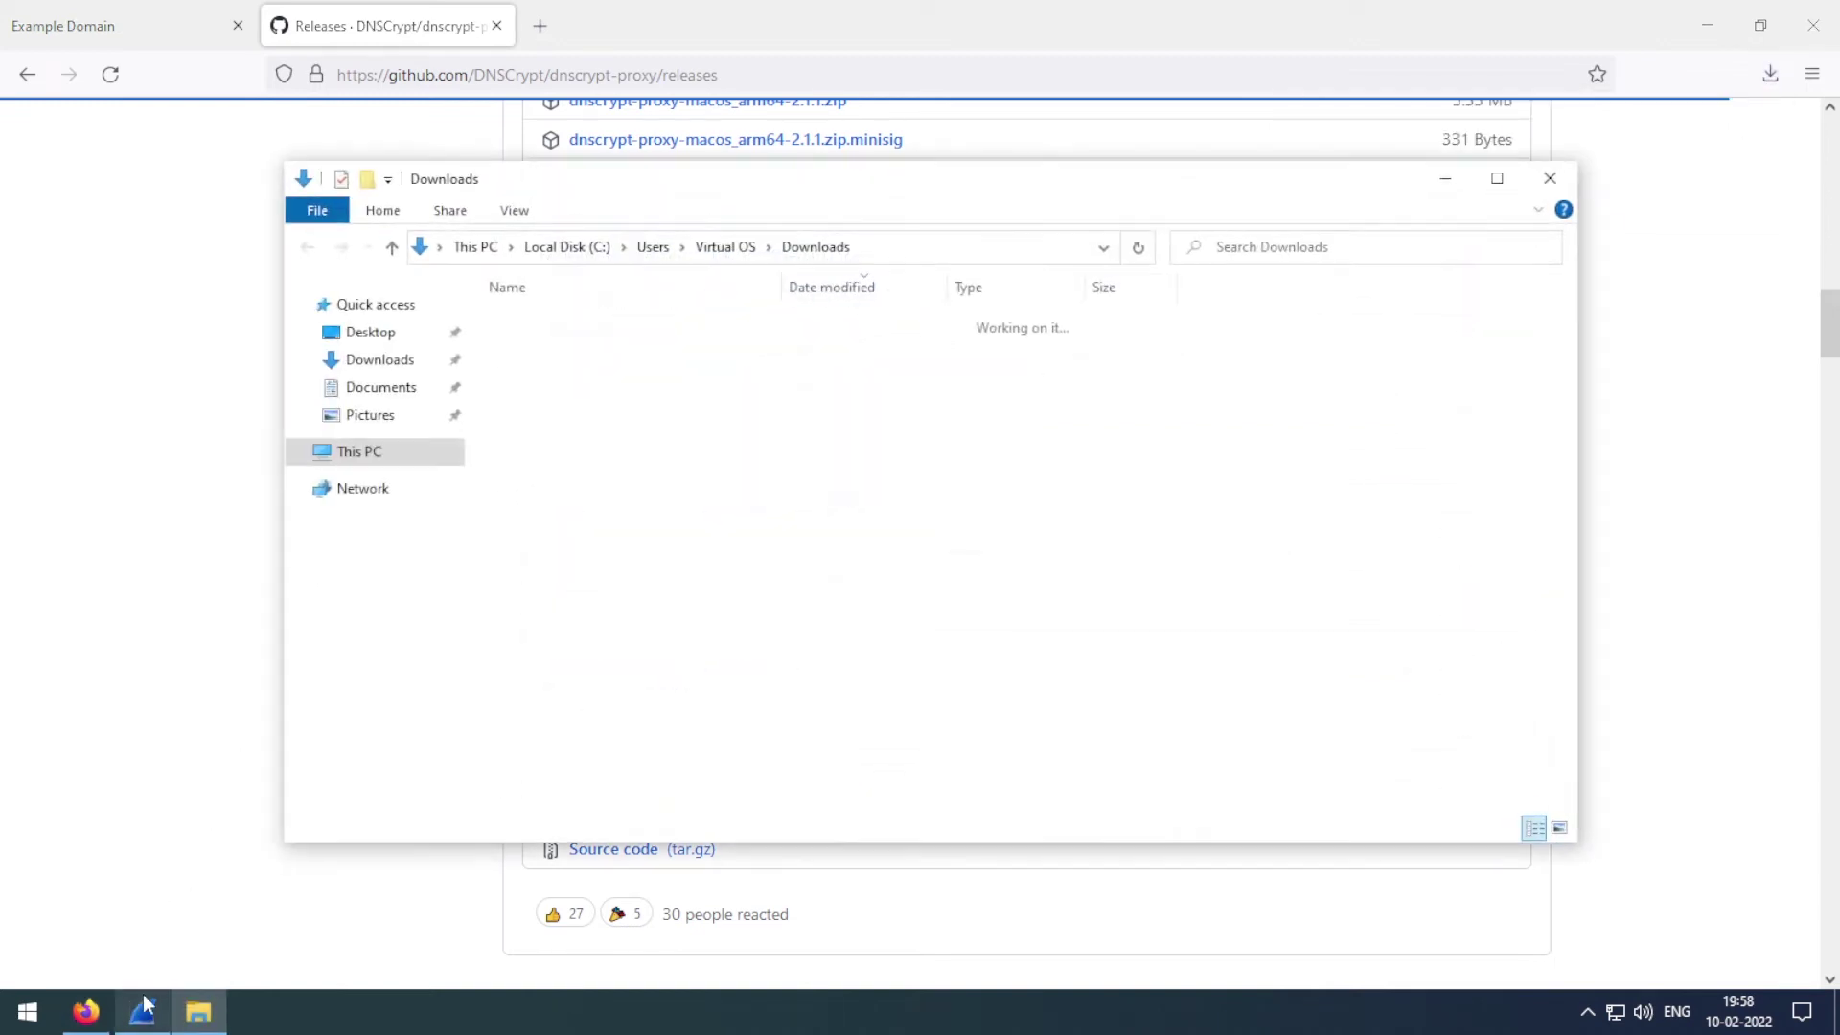
pyautogui.rightClick(591, 365)
pyautogui.click(633, 419)
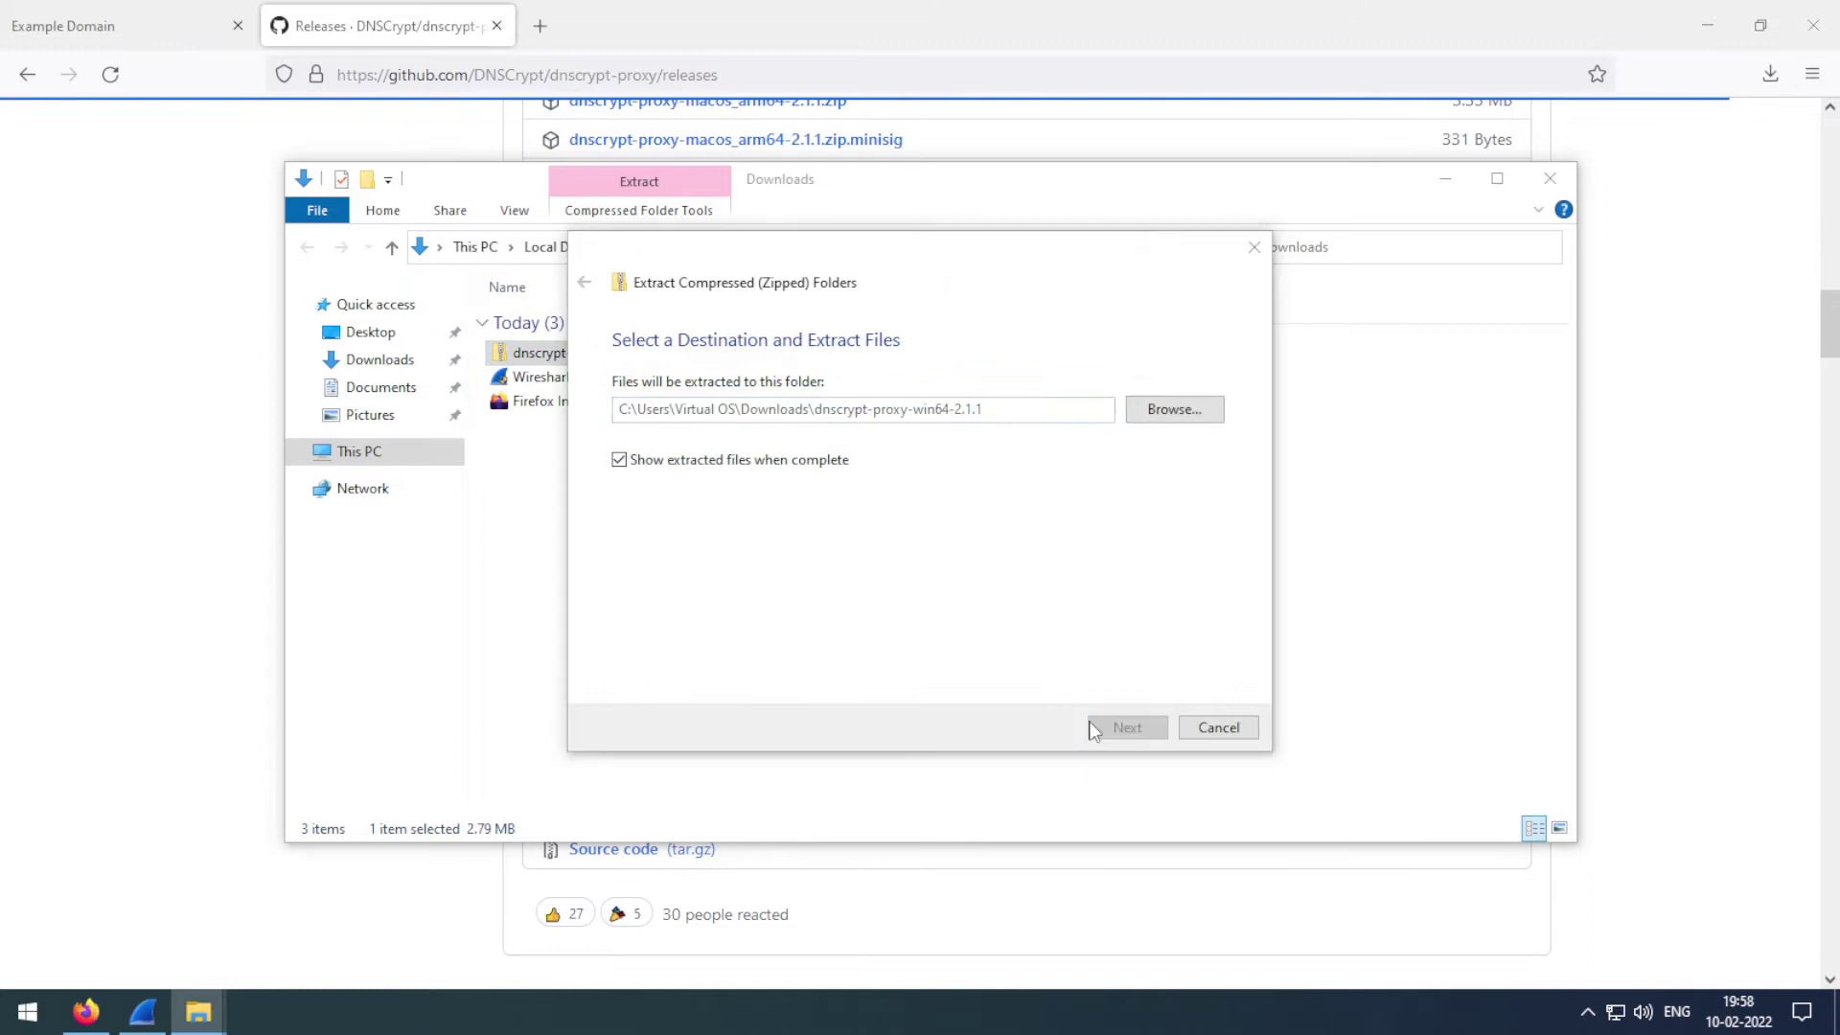
pyautogui.press('Return')
pyautogui.click(1550, 178)
pyautogui.doubleClick(560, 350)
pyautogui.press('super+Up')
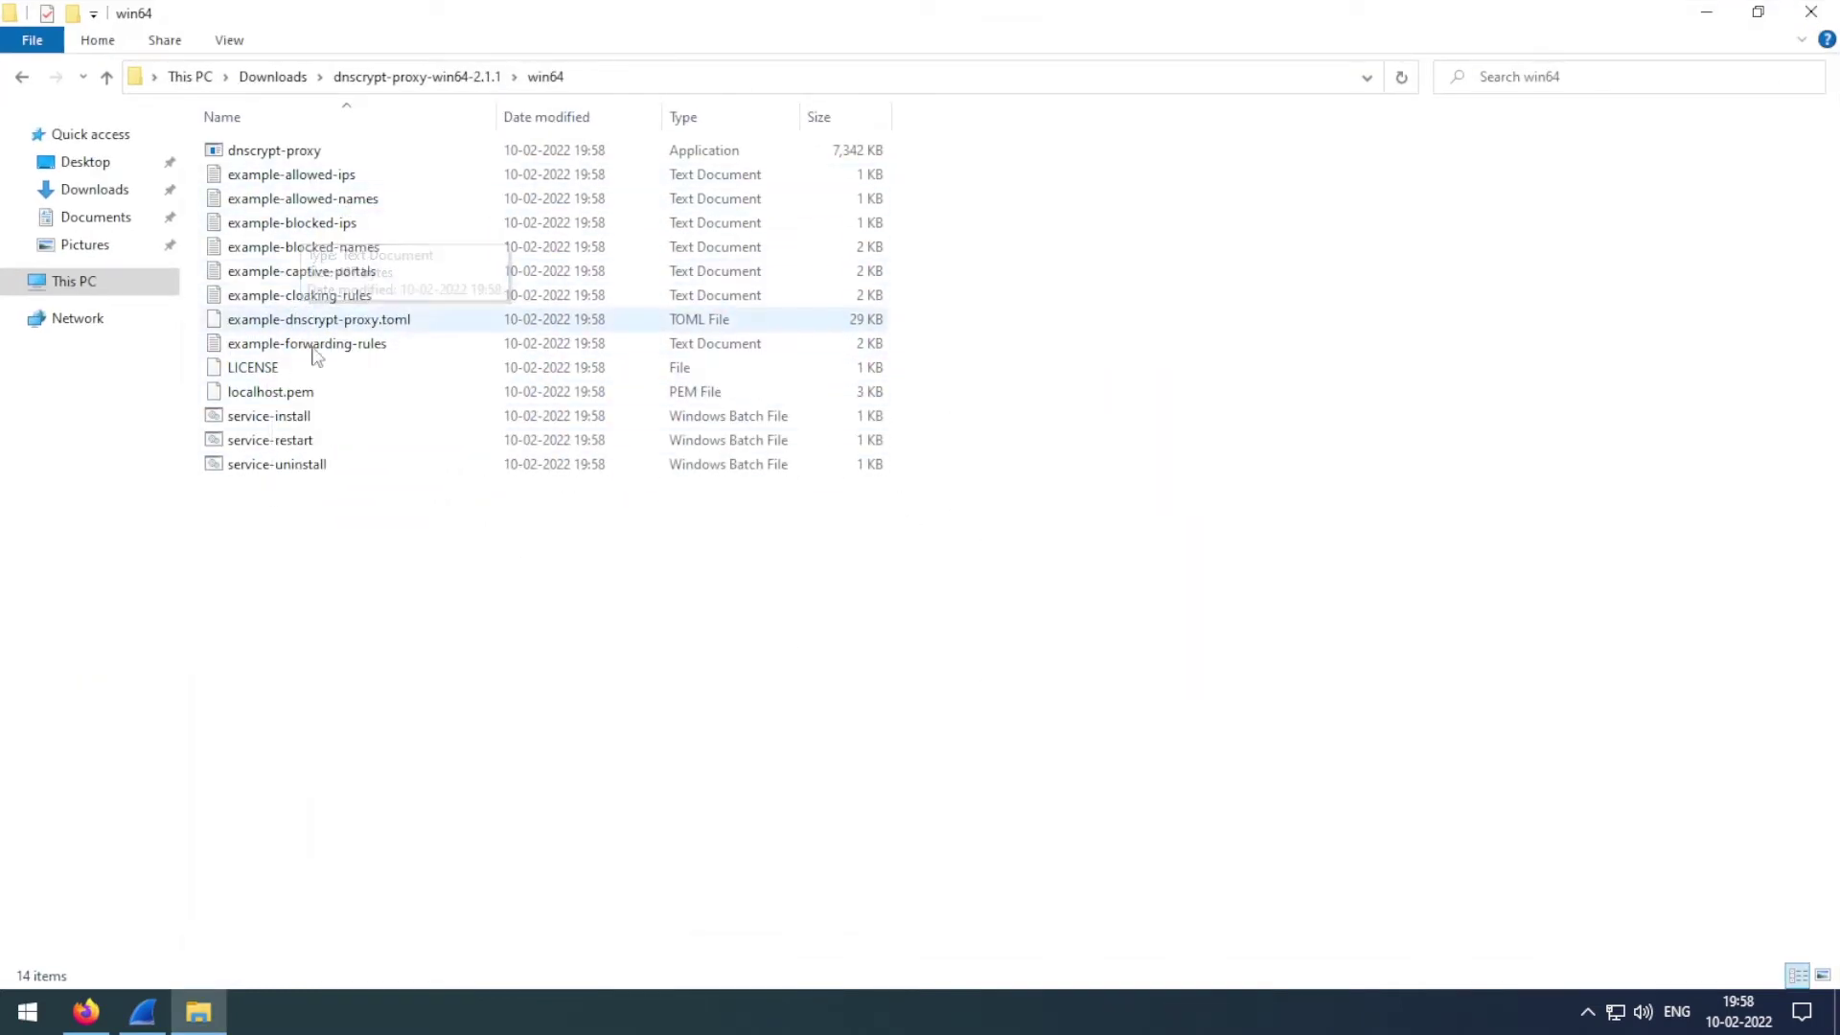
# Step: Rename example-dnscrypt-proxy.toml to dnscrypt-proxy.toml by removing the 'example-' prefix
pyautogui.rightClick(305, 326)
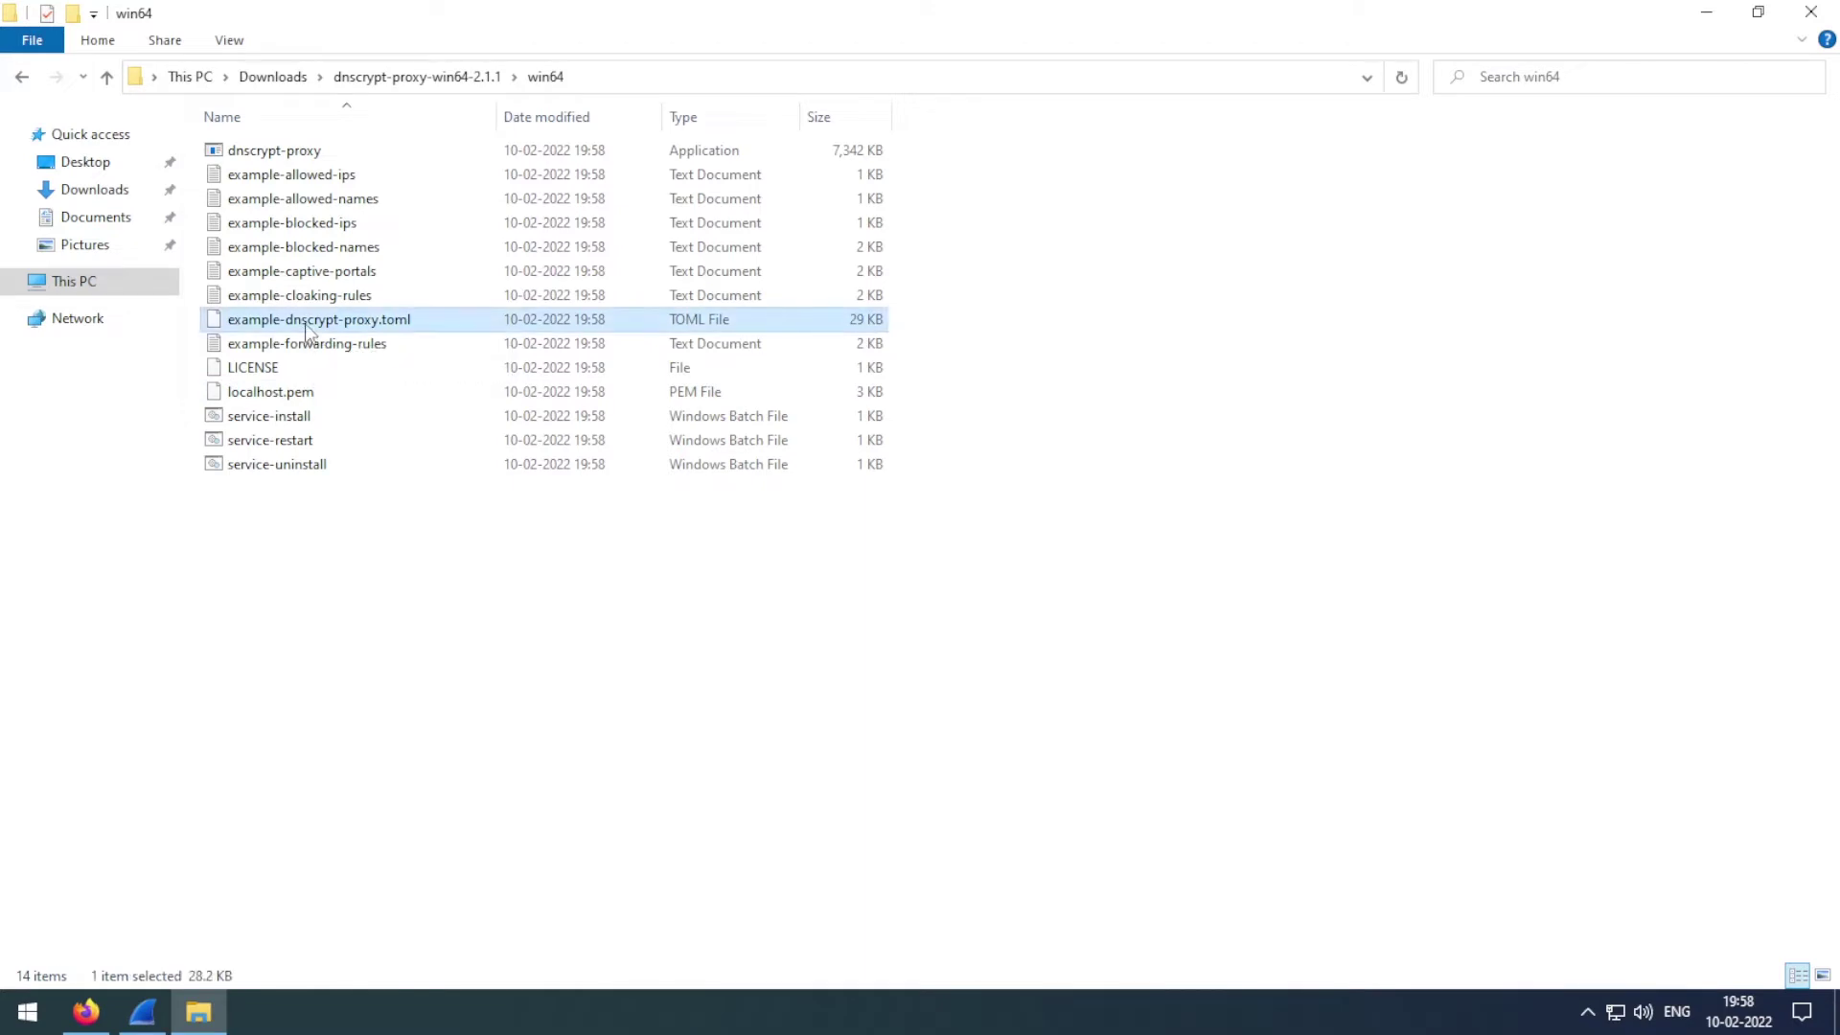
pyautogui.click(369, 627)
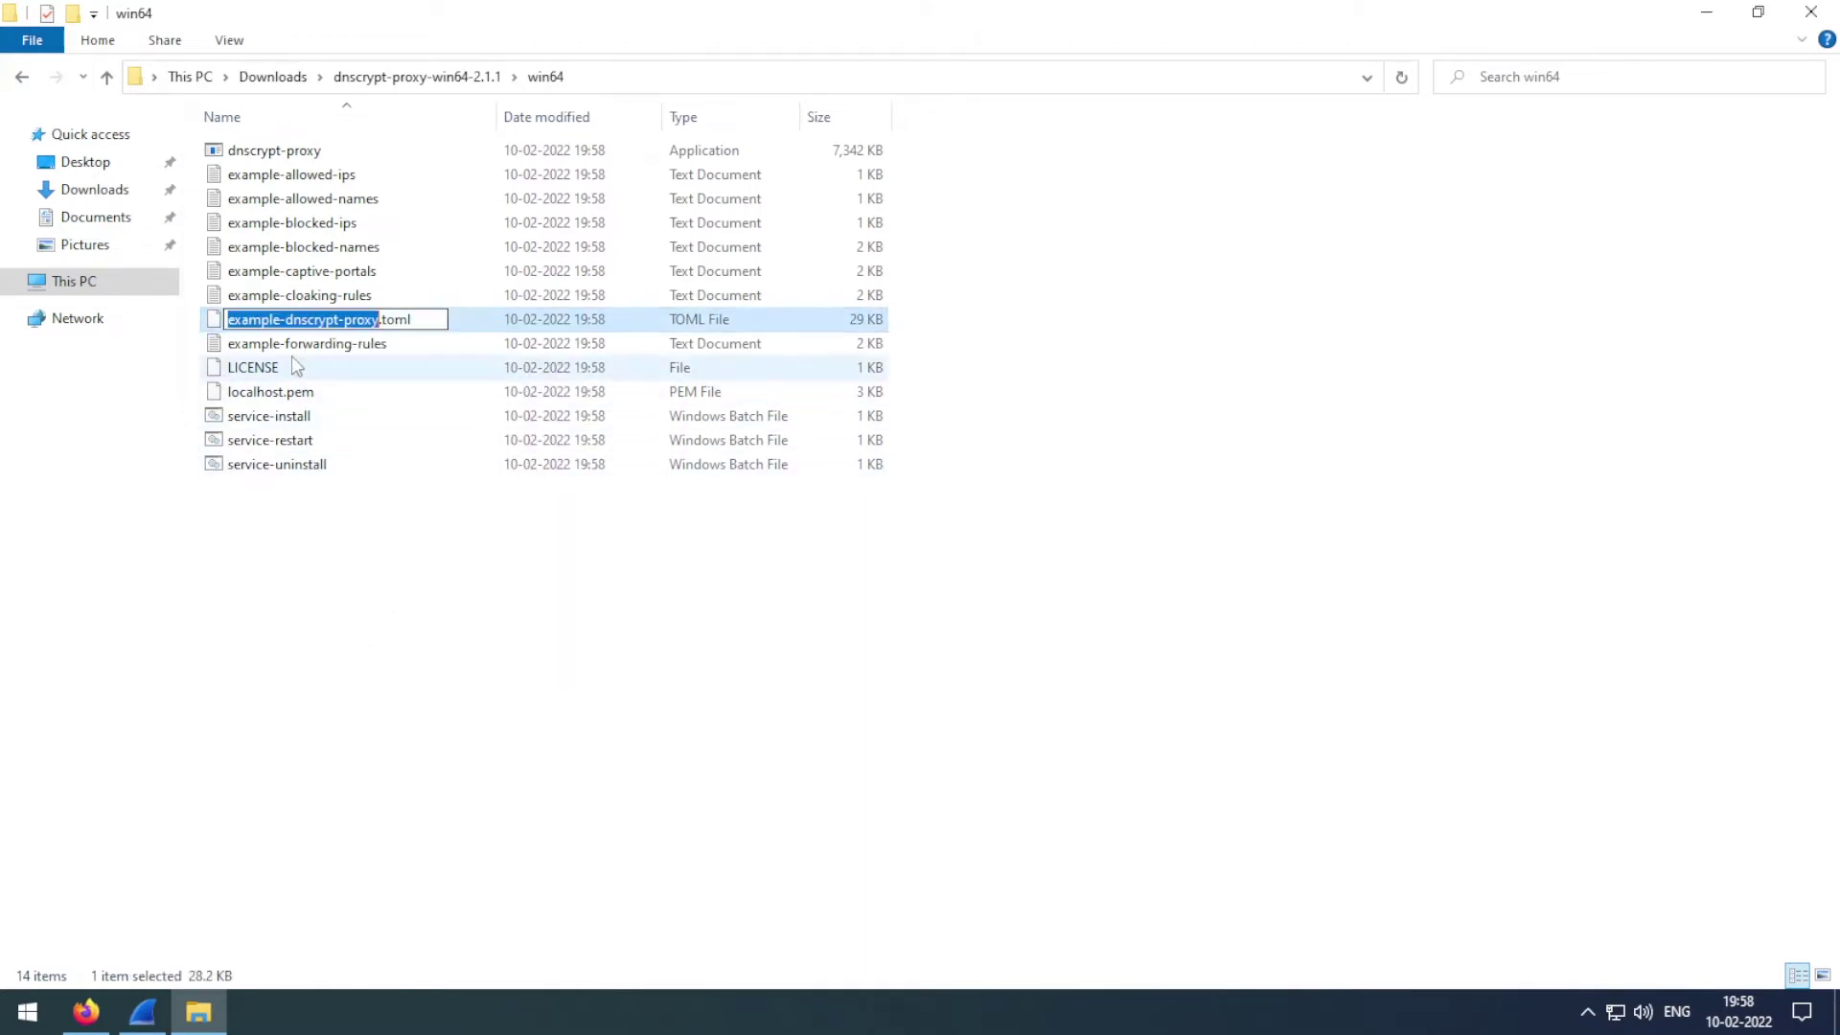
pyautogui.press('Home')
pyautogui.hotkey('ctrl', 'shift', 'Right')
pyautogui.press('Delete')
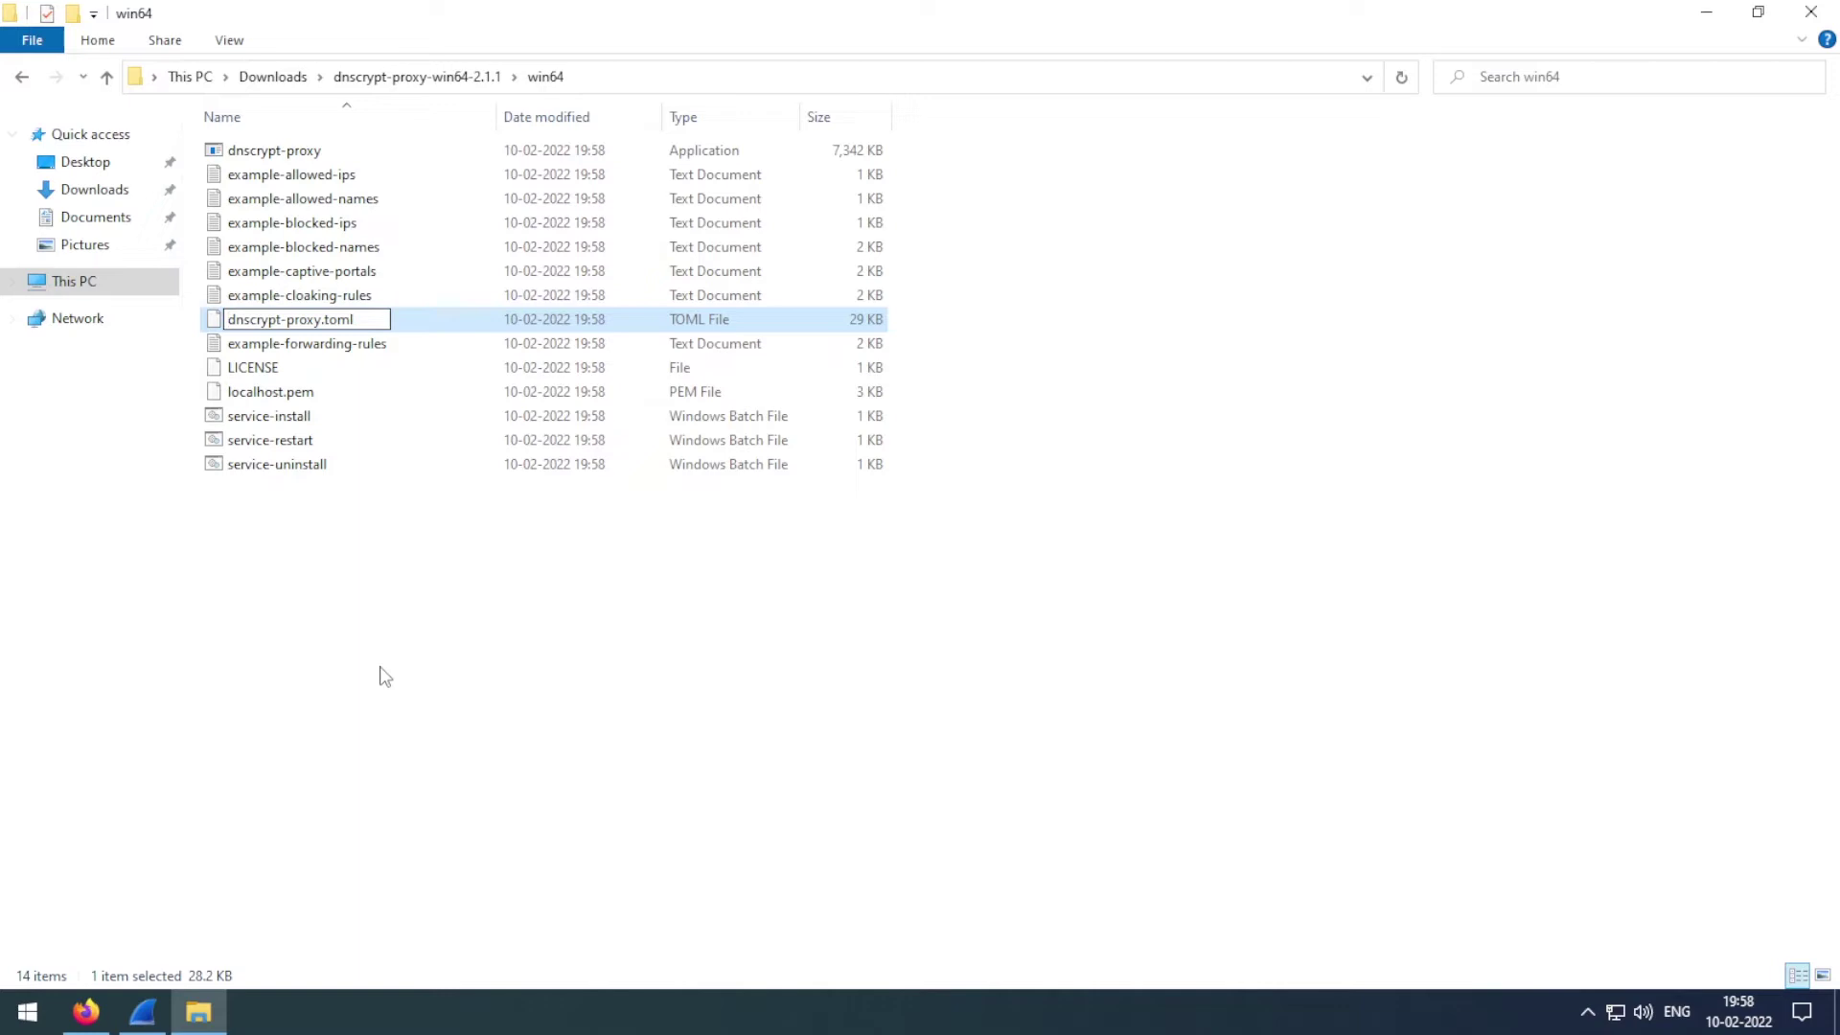
pyautogui.press('Return')
# Step: Choose Notepad as the app to open dnscrypt-proxy.toml
pyautogui.rightClick(297, 176)
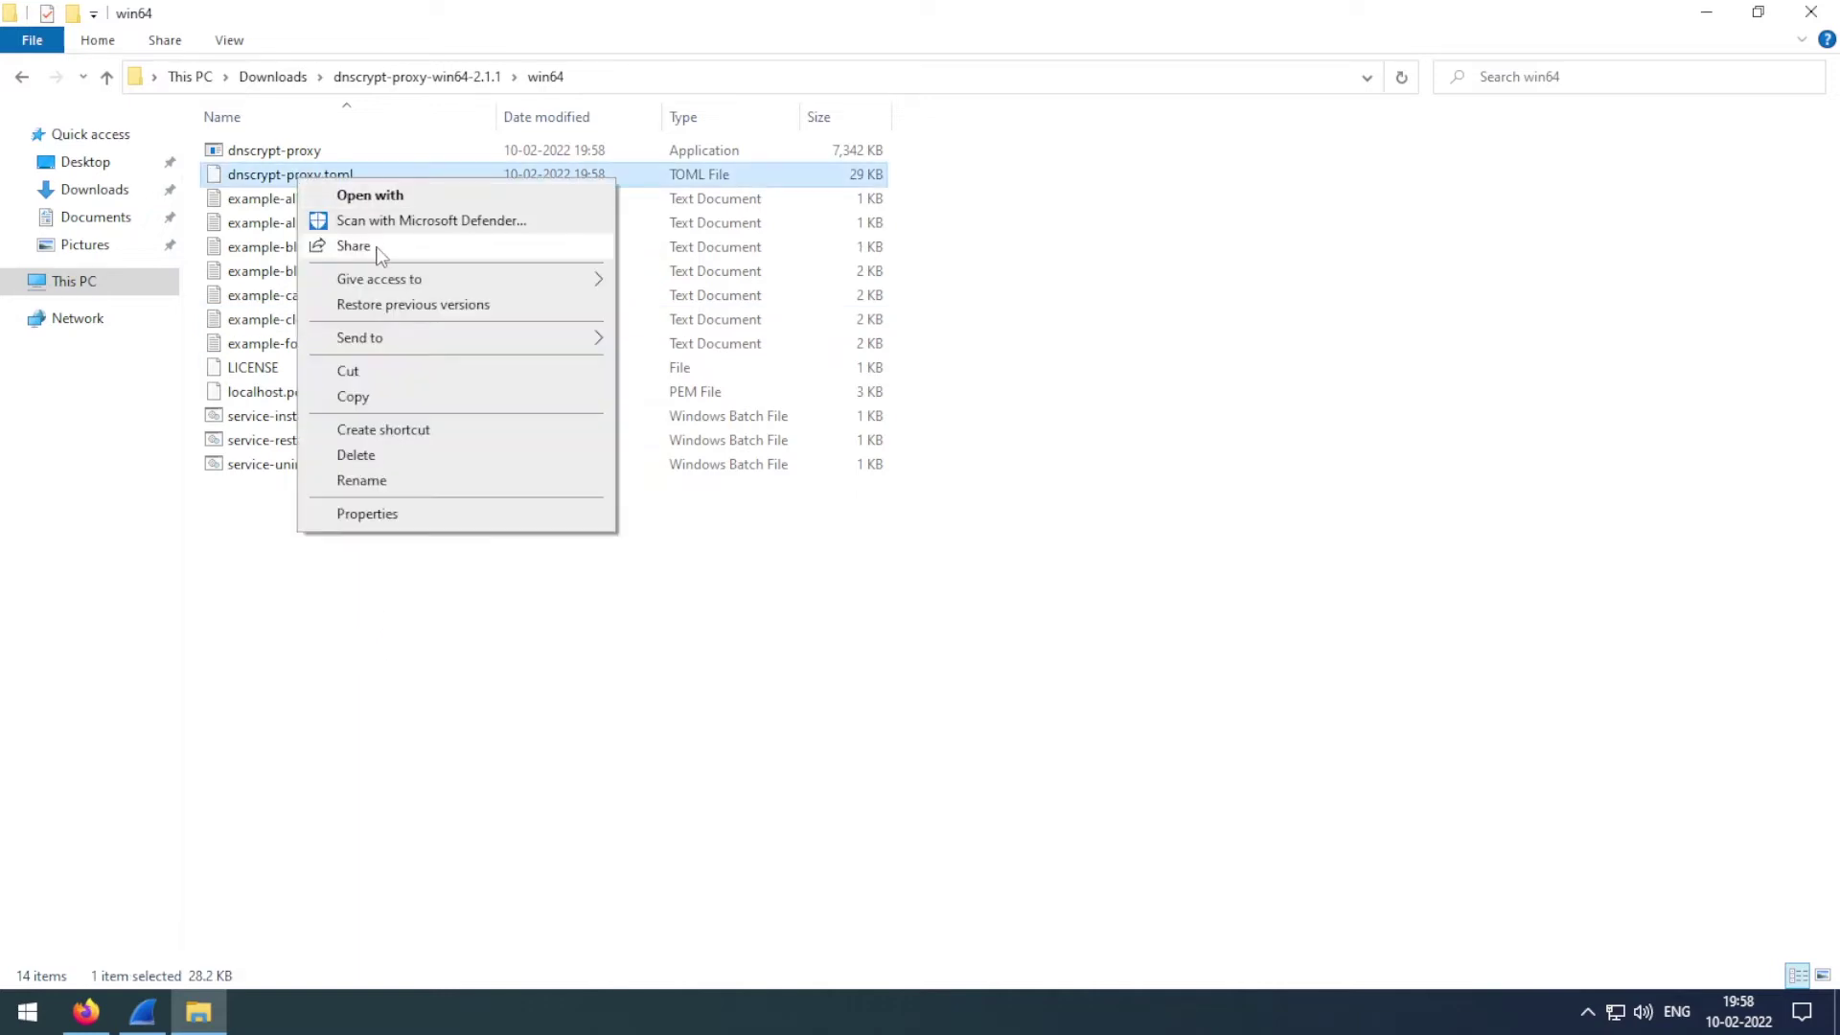
pyautogui.click(407, 196)
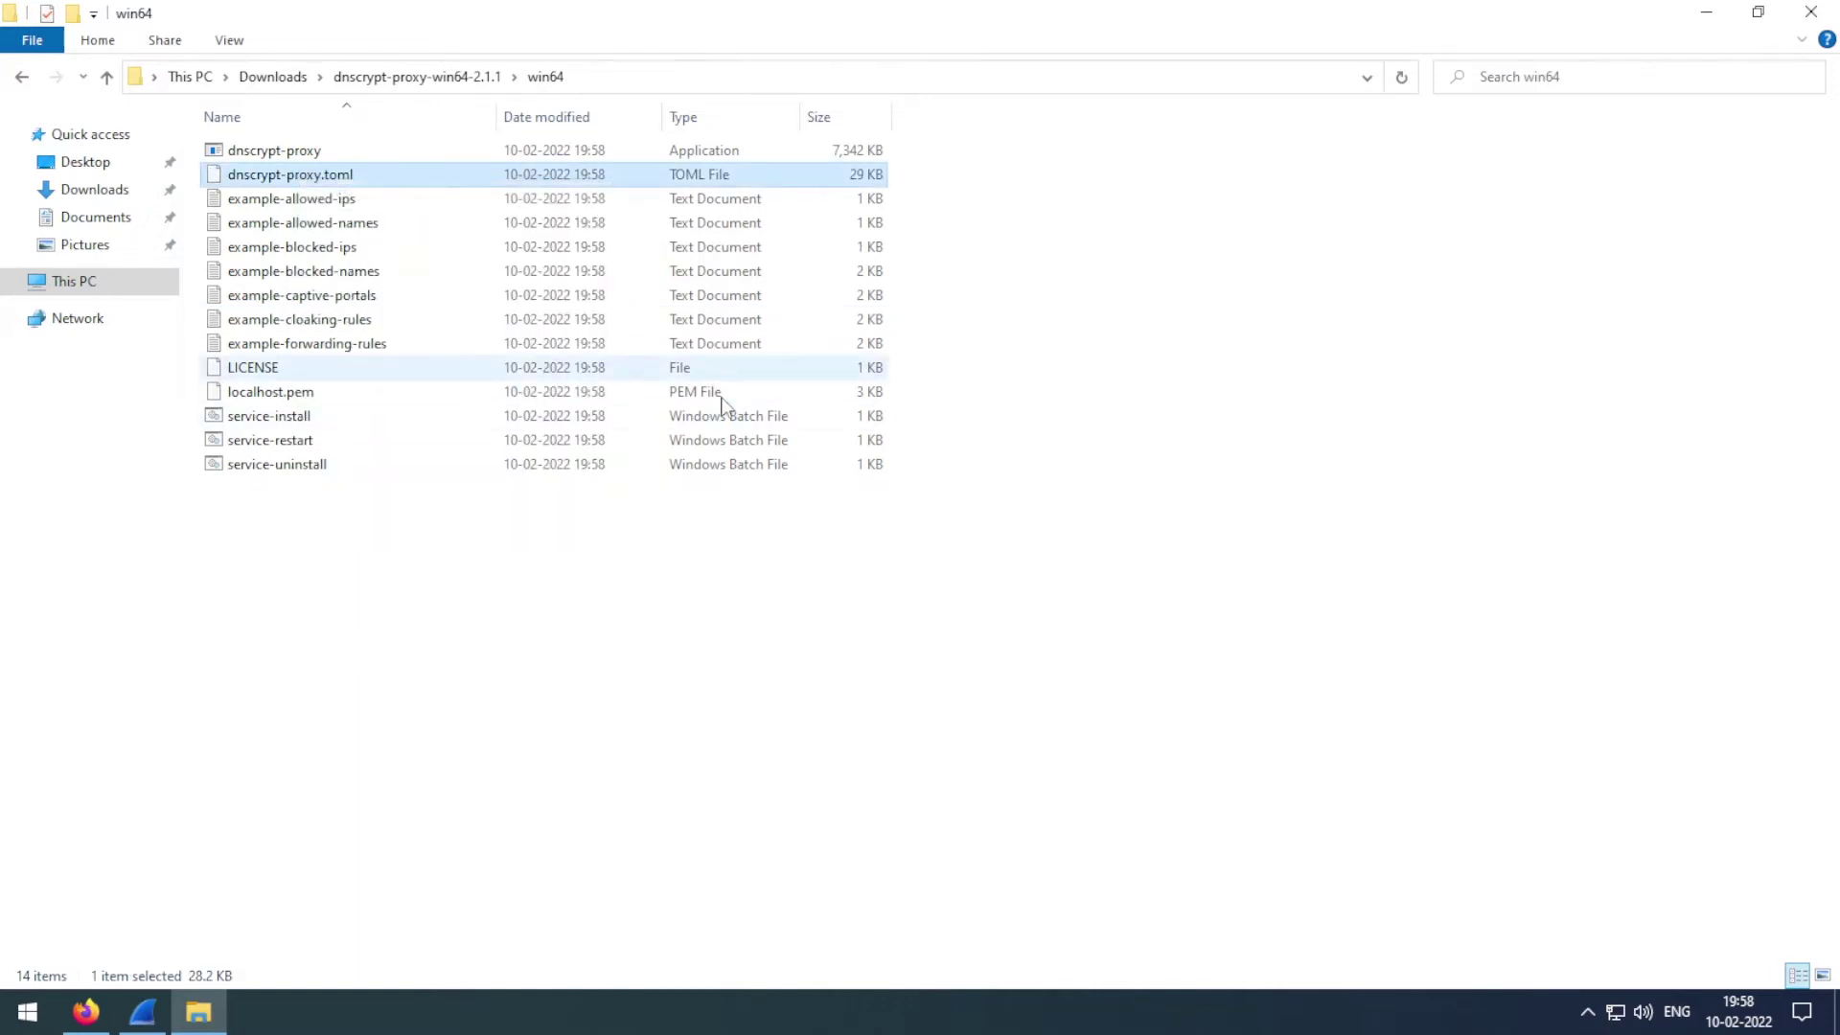
pyautogui.click(863, 351)
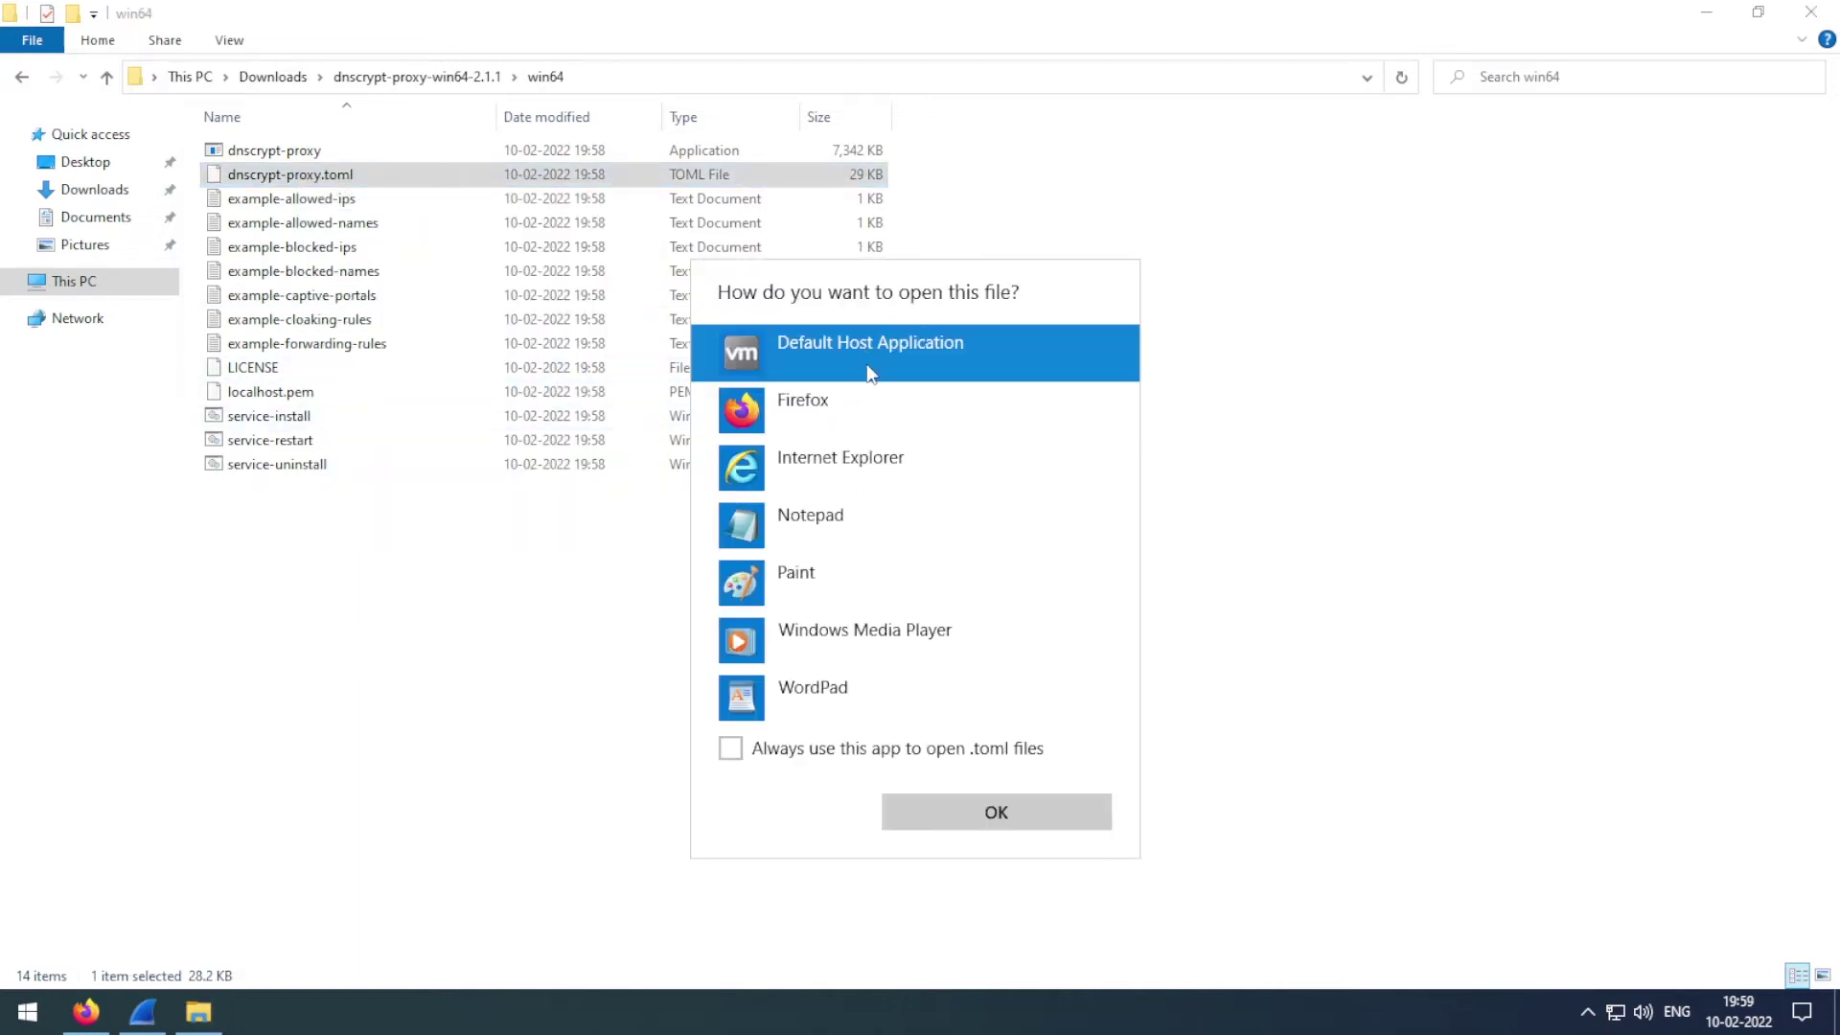
pyautogui.click(864, 517)
# Step: Open dnscrypt-proxy.toml in a maximized Notepad and scroll to the server requirement settings
pyautogui.click(997, 816)
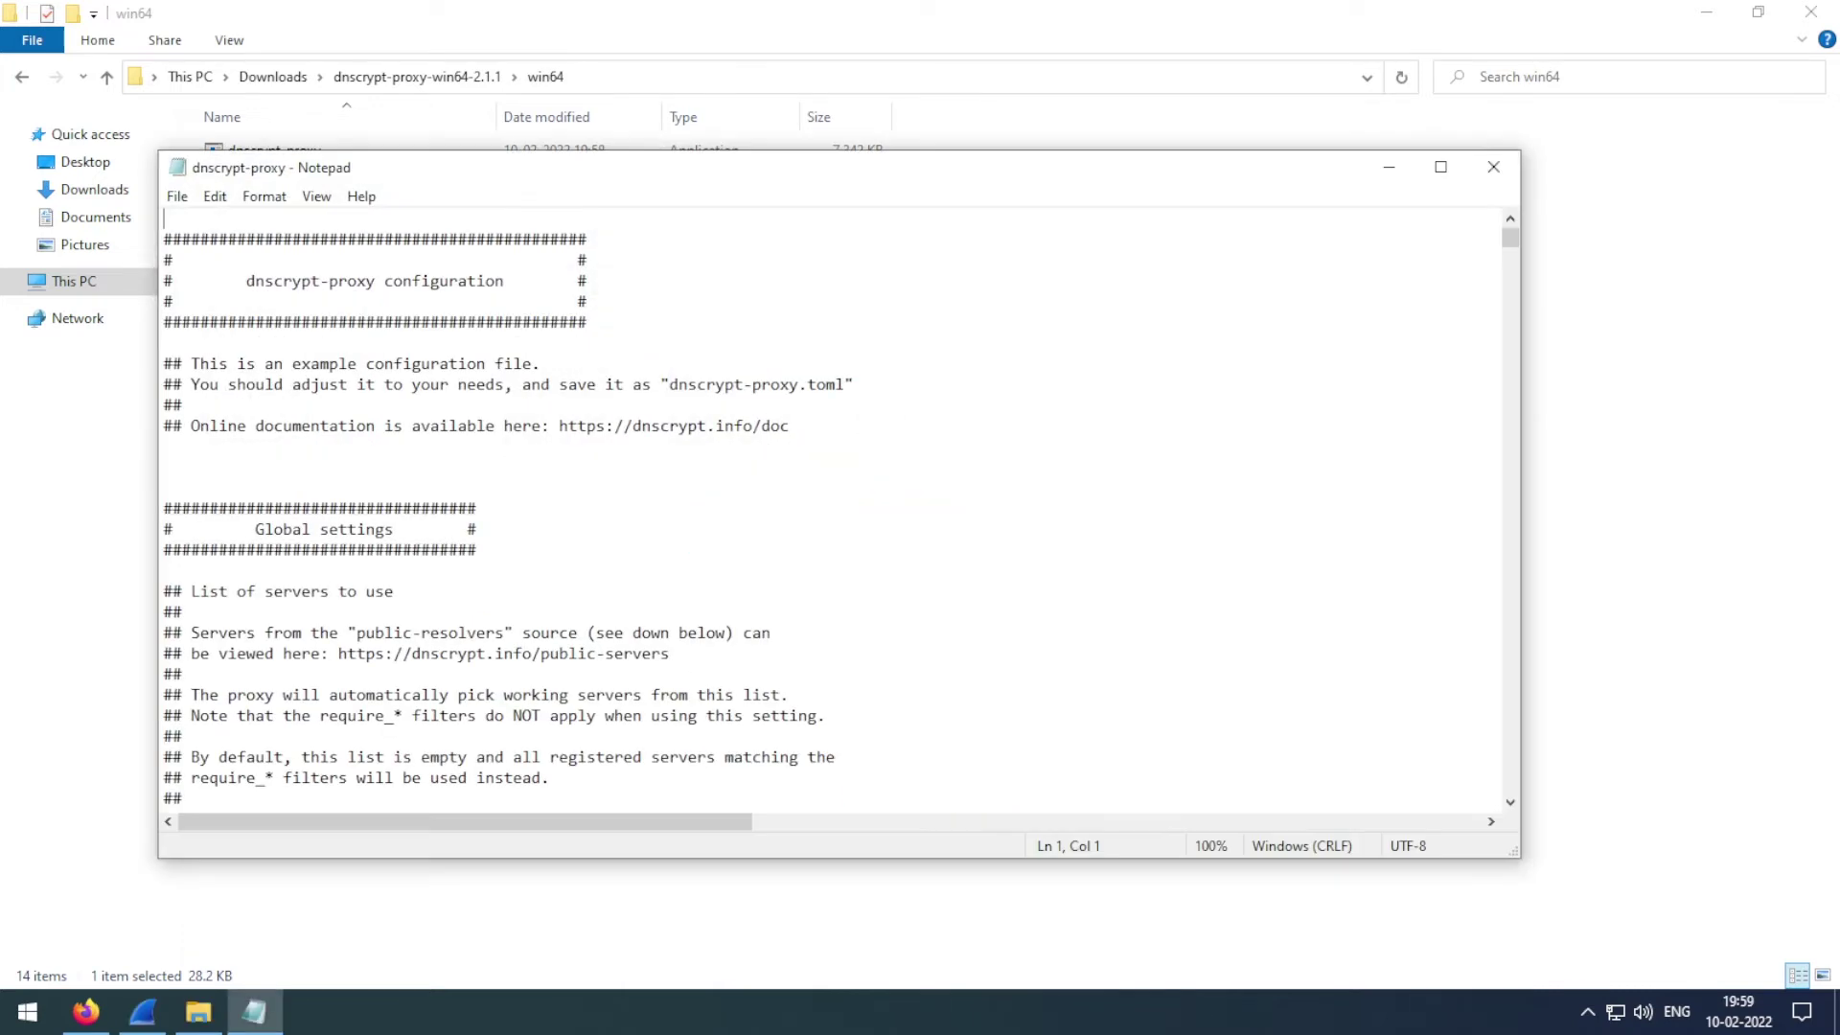
pyautogui.doubleClick(749, 168)
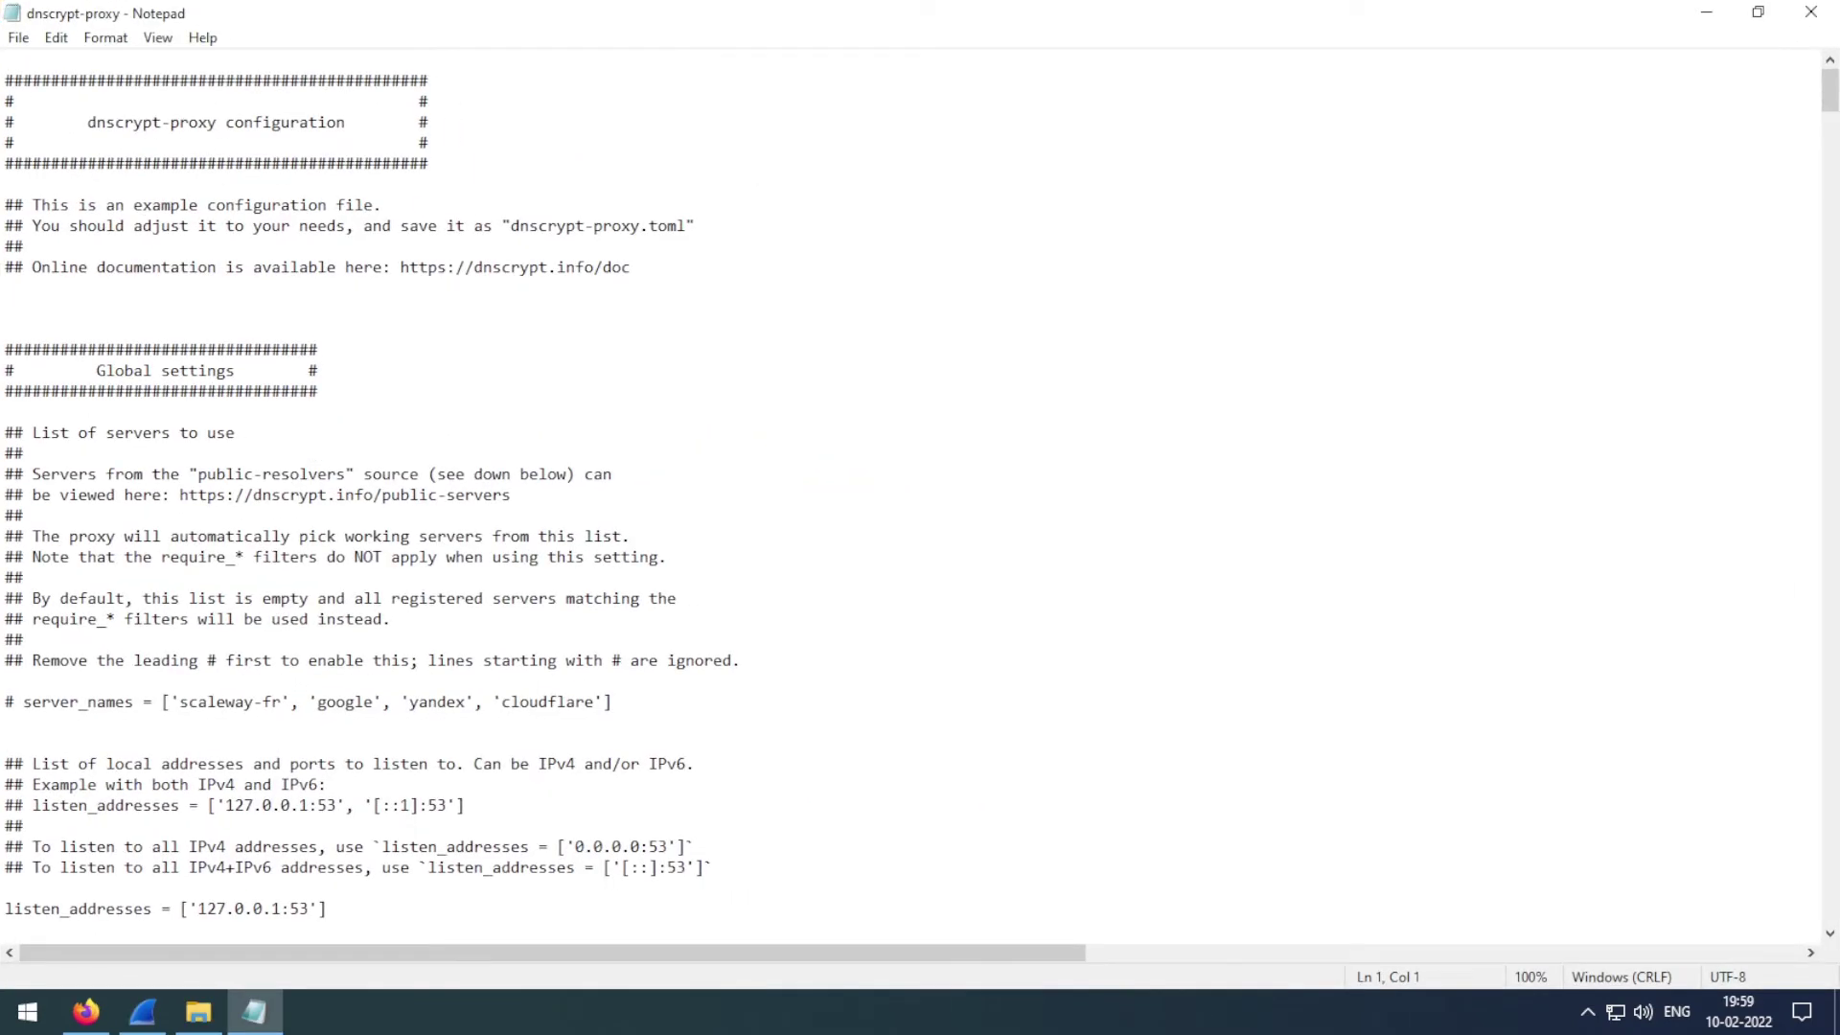
pyautogui.scroll(-5, 920, 498)
pyautogui.scroll(5, 920, 499)
pyautogui.scroll(-10, 920, 498)
pyautogui.scroll(-5, 920, 498)
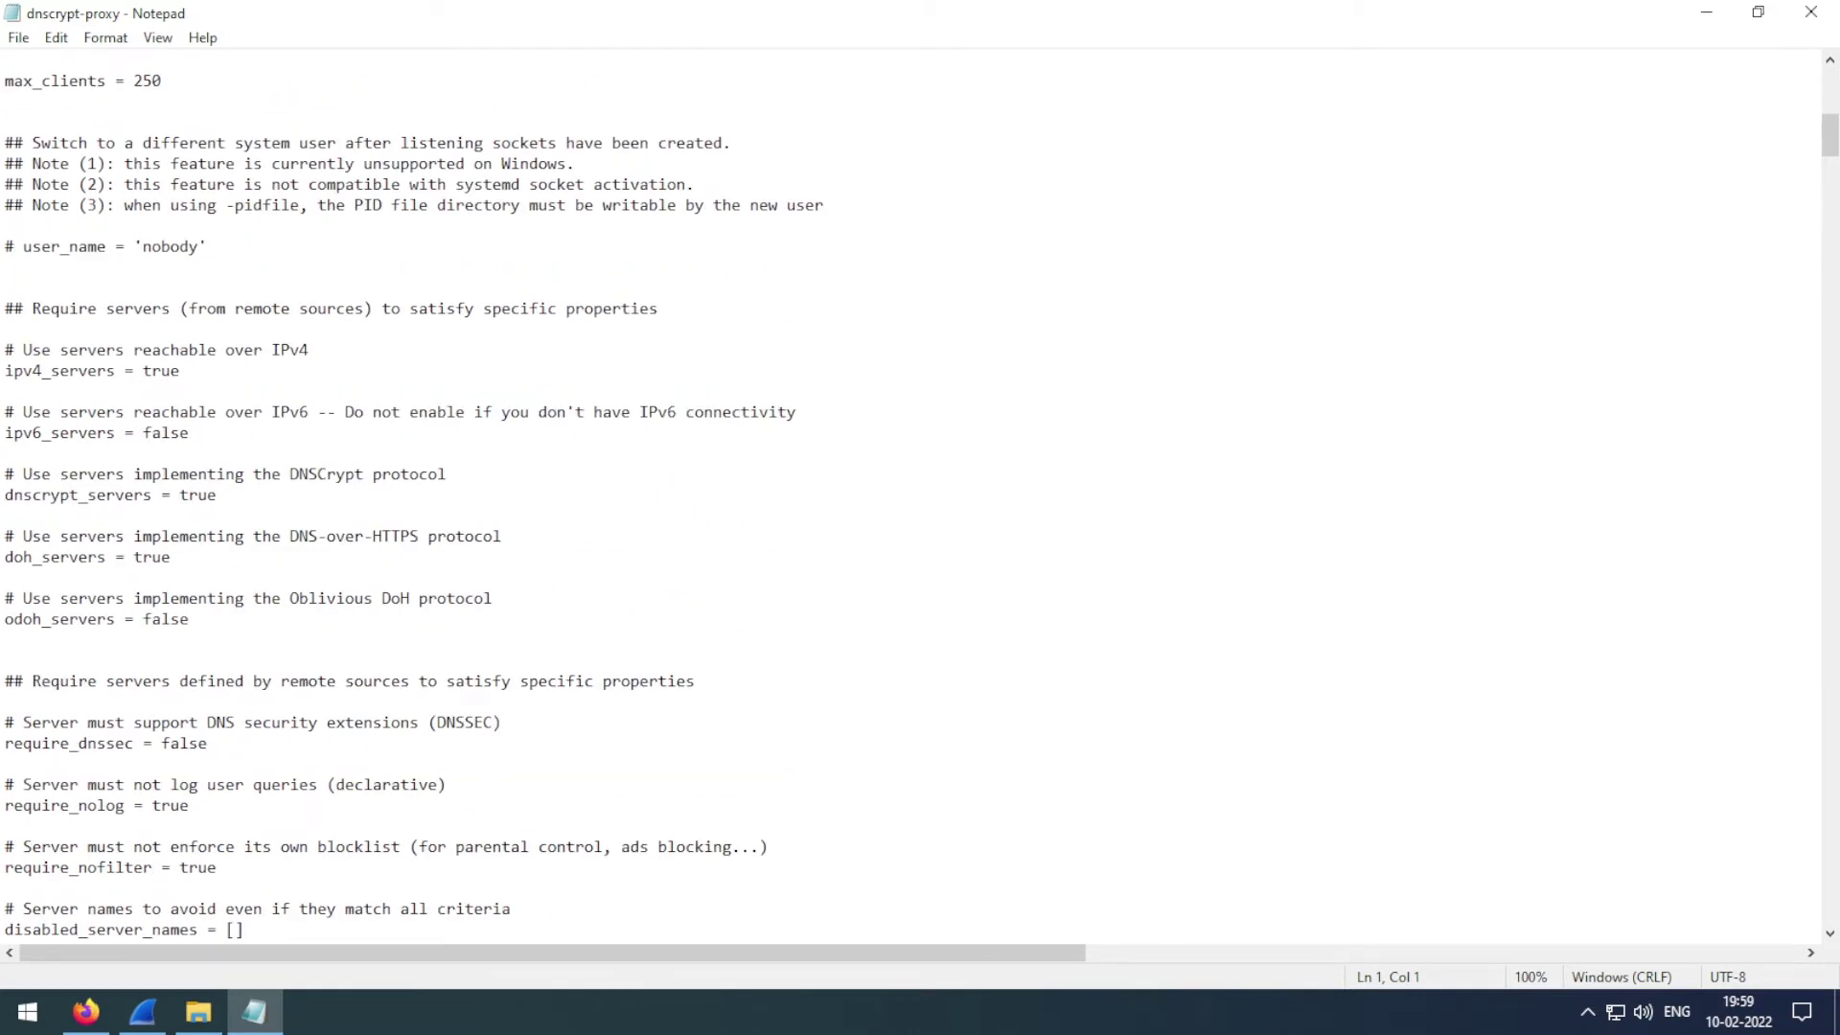
# Step: Change dnscrypt_servers and doh_servers from true to false
pyautogui.doubleClick(164, 433)
pyautogui.hotkey('ctrl', 'c')
pyautogui.doubleClick(198, 494)
pyautogui.hotkey('ctrl', 'v')
pyautogui.doubleClick(152, 557)
pyautogui.press('BackSpace')
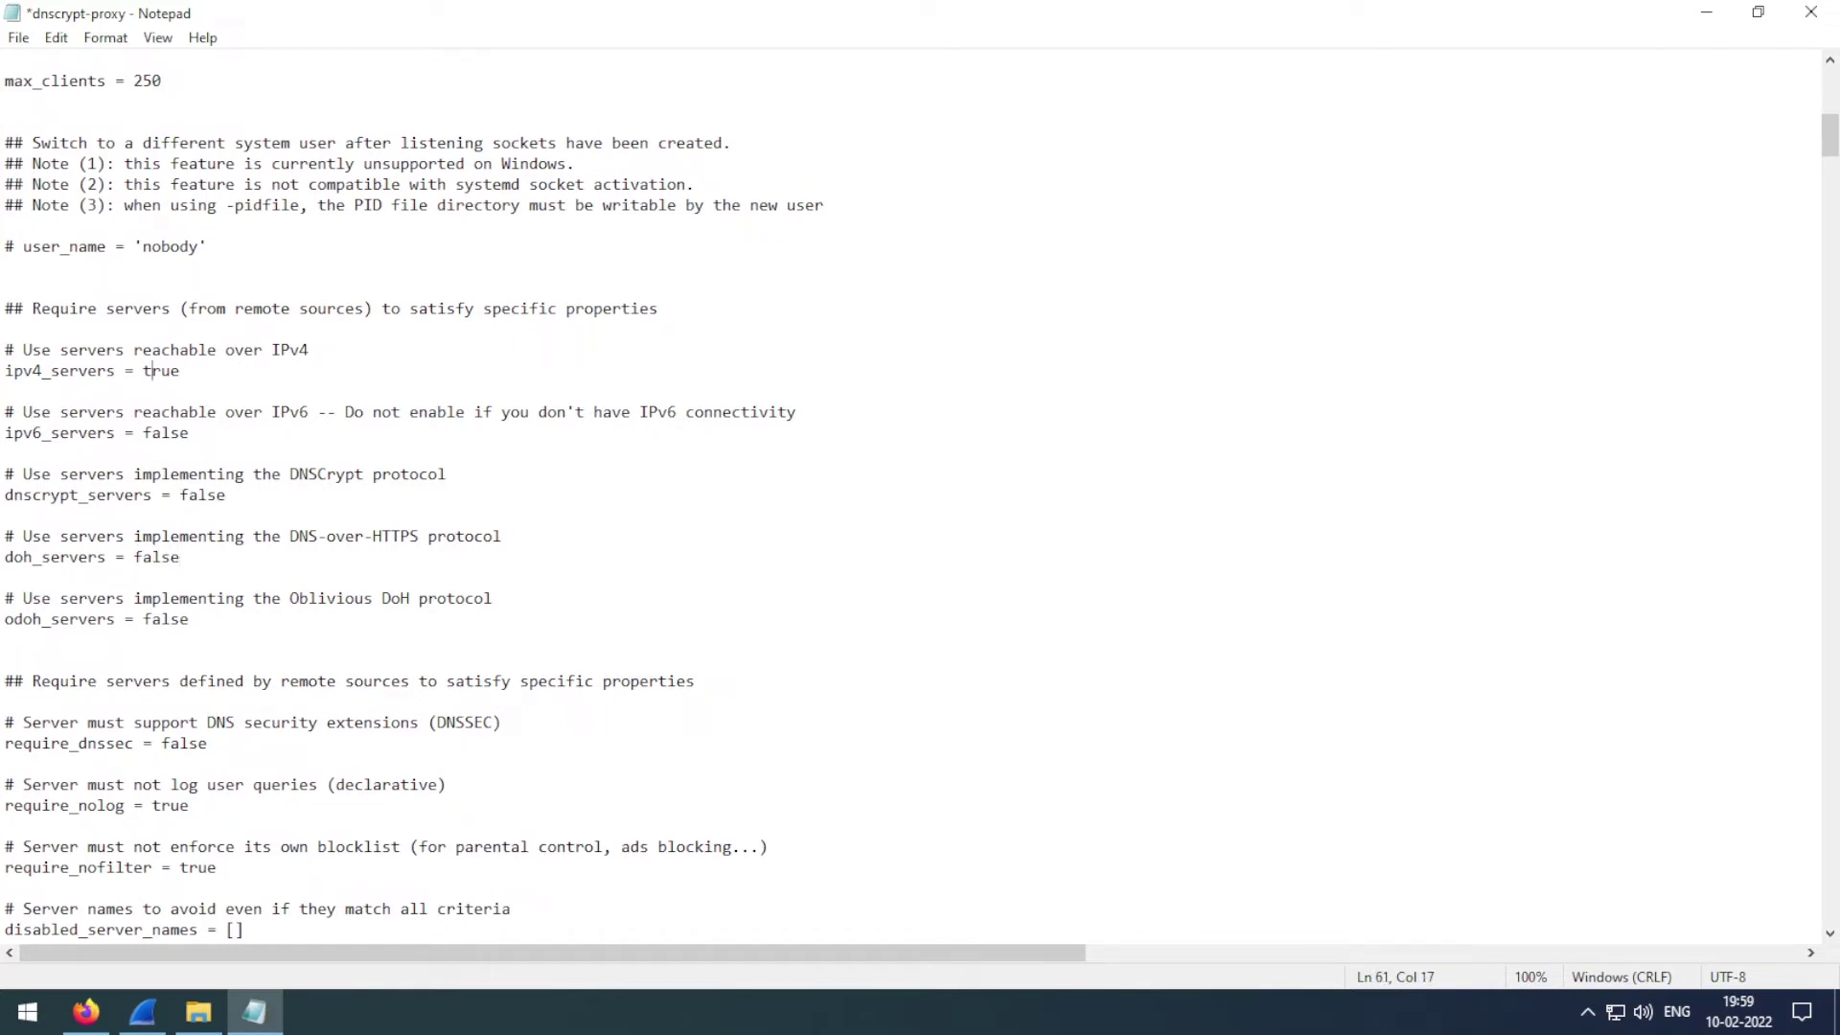
# Step: Set odoh_servers to true by copying 'true' from the ipv4_servers line
pyautogui.doubleClick(153, 371)
pyautogui.hotkey('ctrl', 'c')
pyautogui.doubleClick(165, 619)
pyautogui.hotkey('ctrl', 'v')
pyautogui.press('Home')
pyautogui.hotkey('shift', 'End')
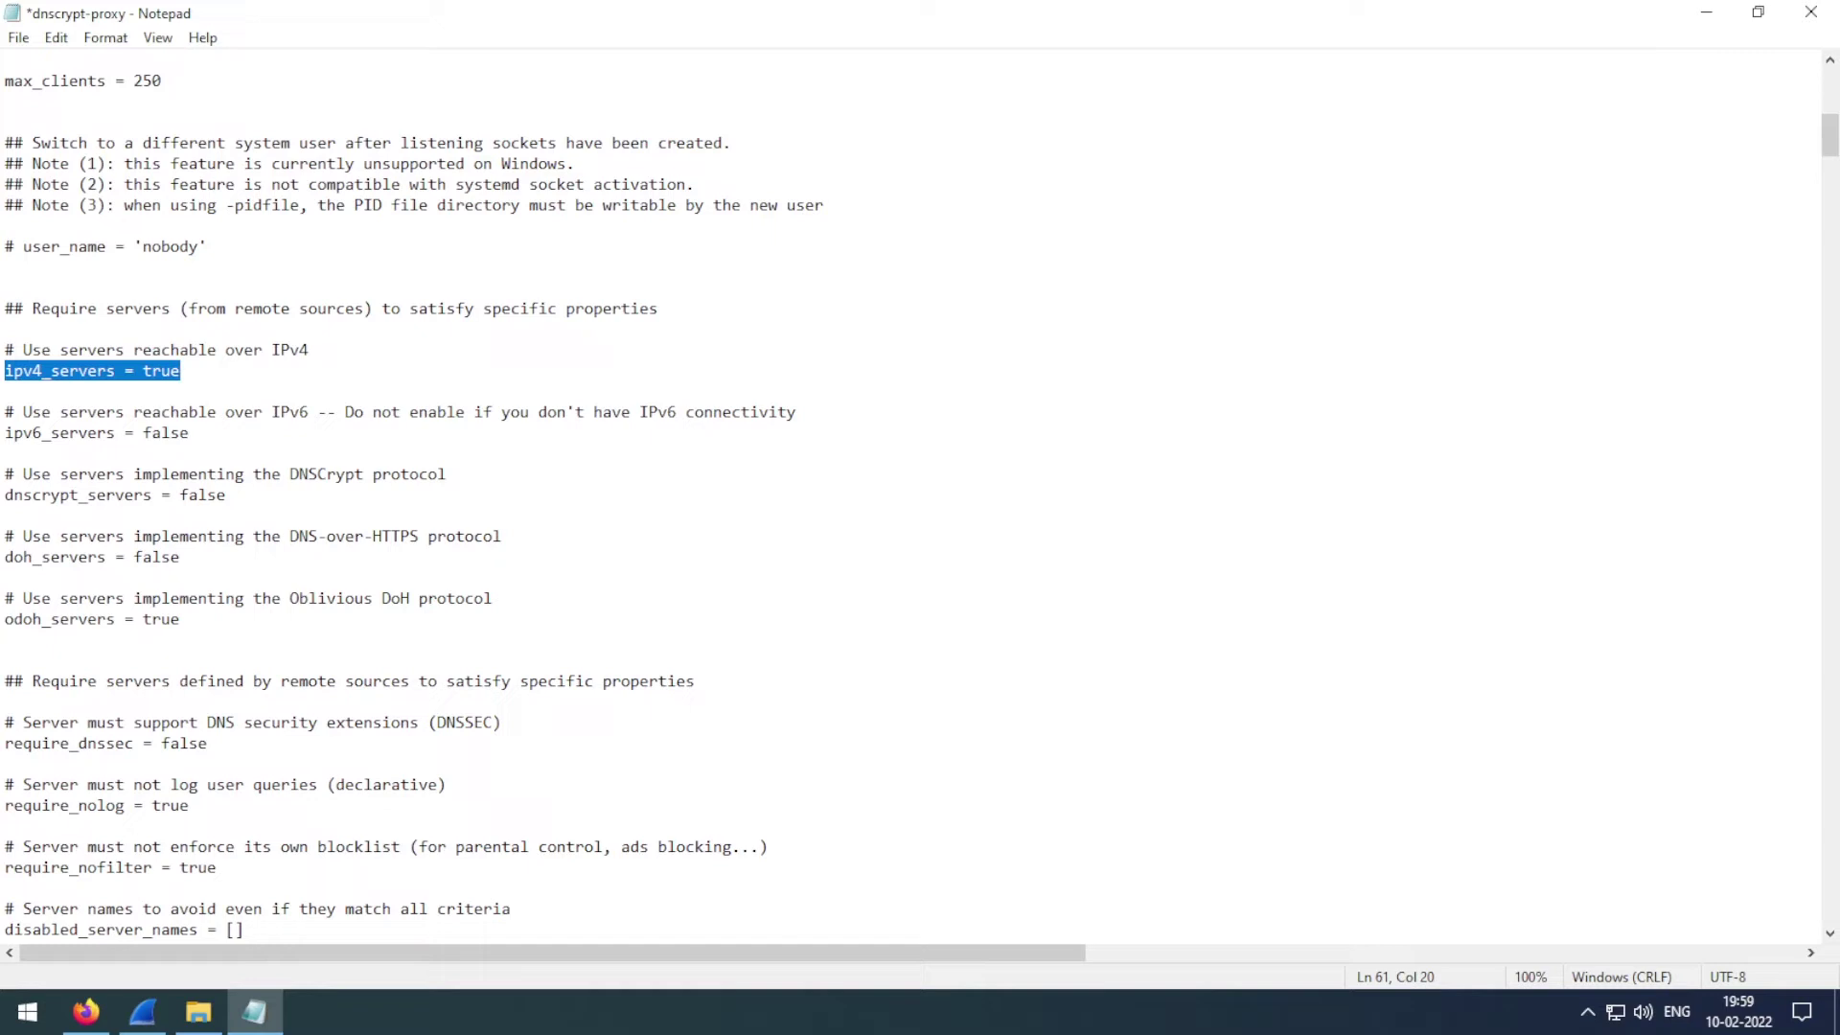
pyautogui.scroll(-4, 910, 493)
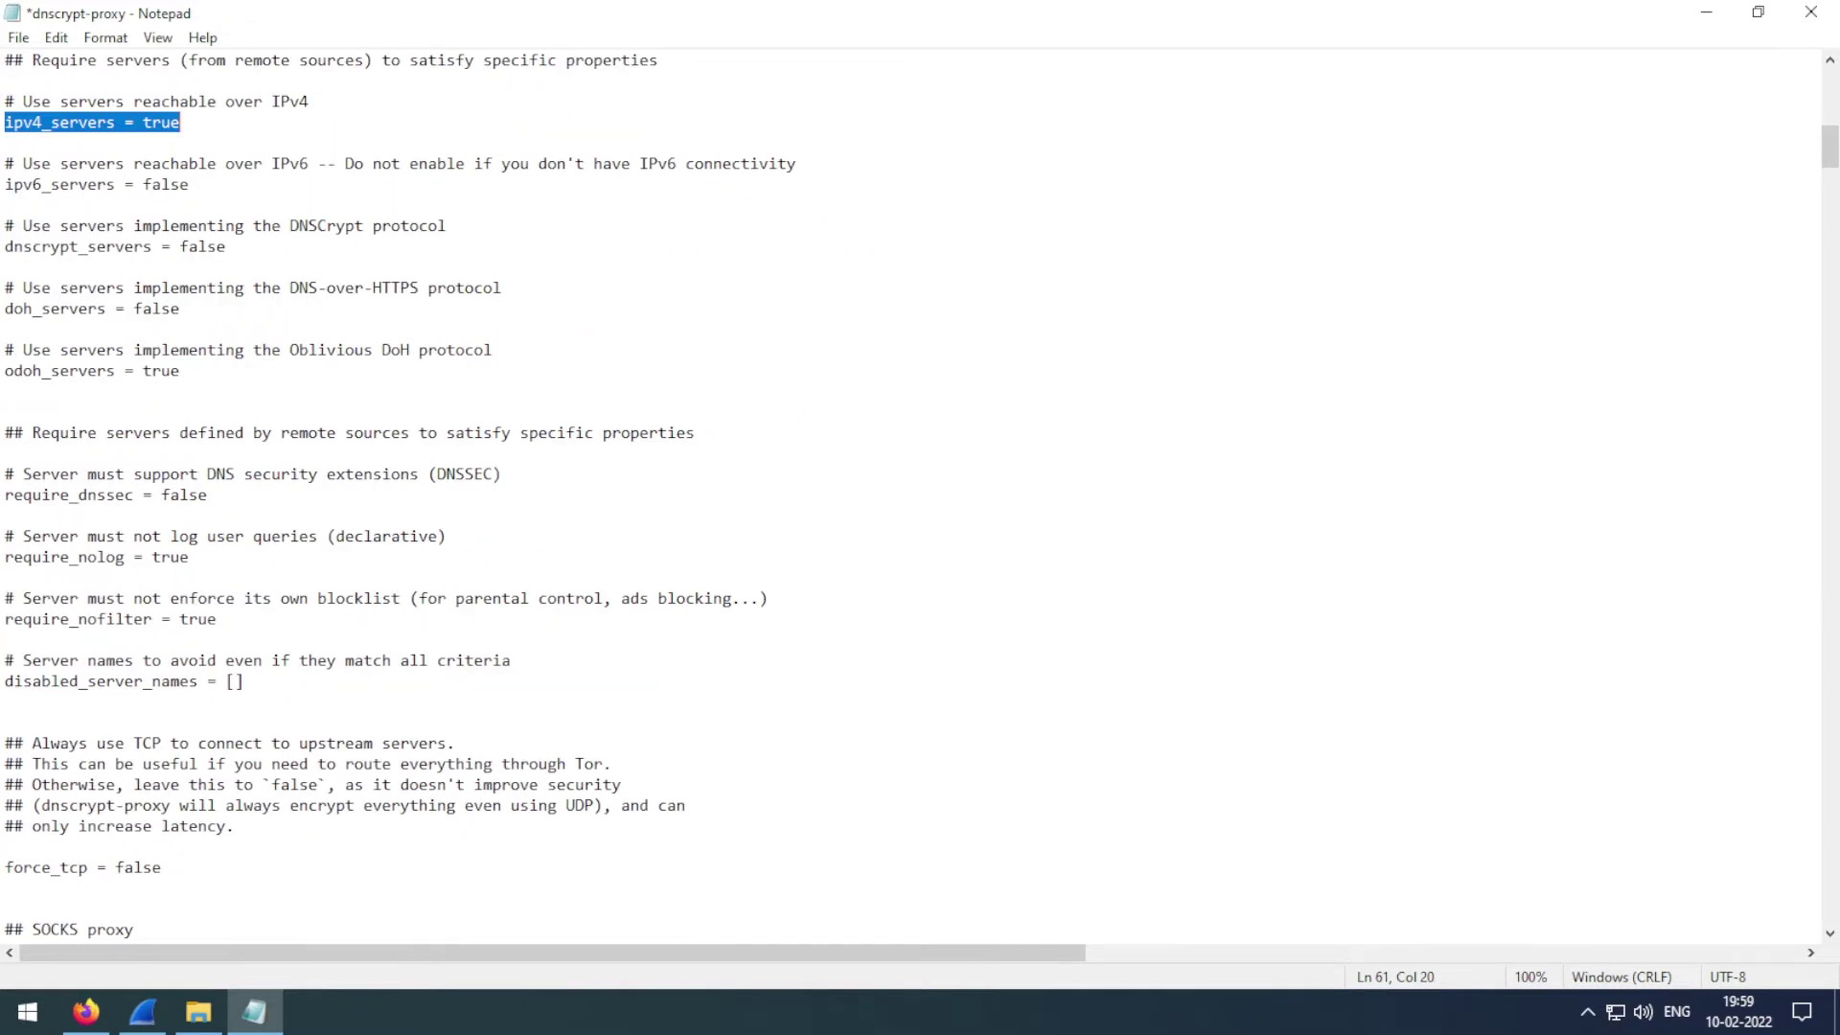
pyautogui.scroll(-4, 910, 493)
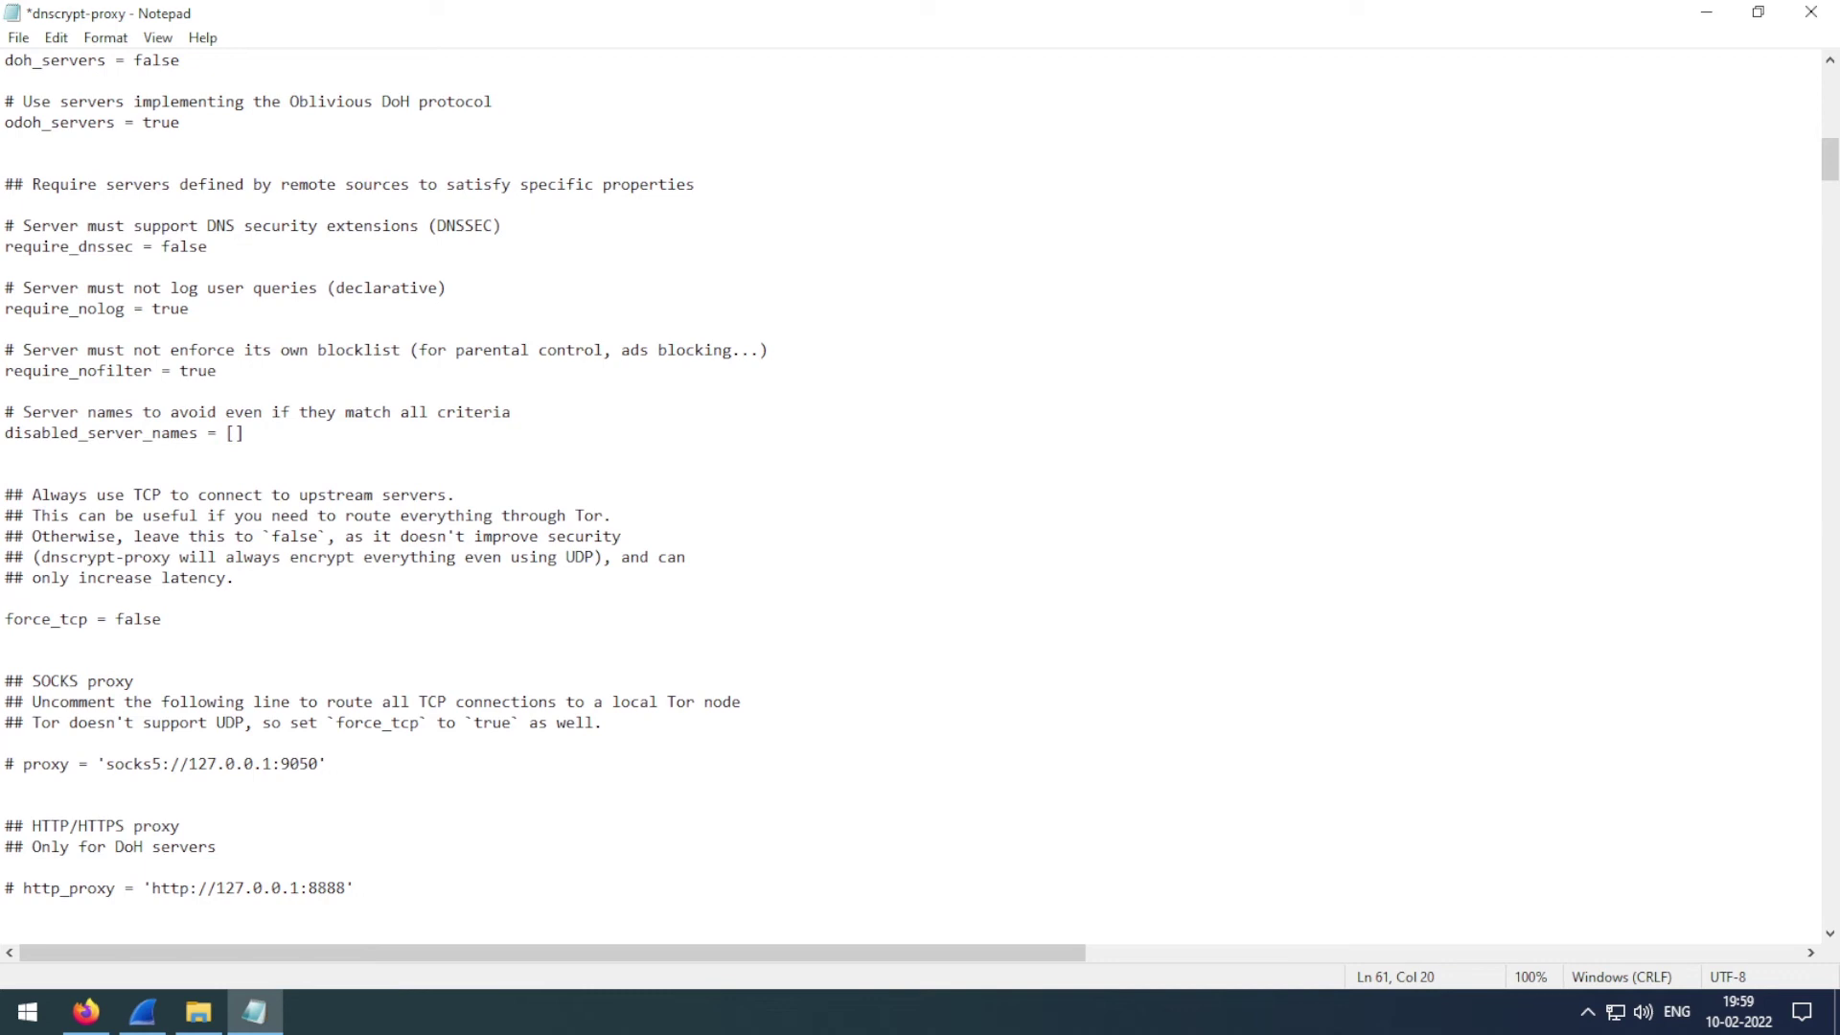
pyautogui.scroll(4, 910, 493)
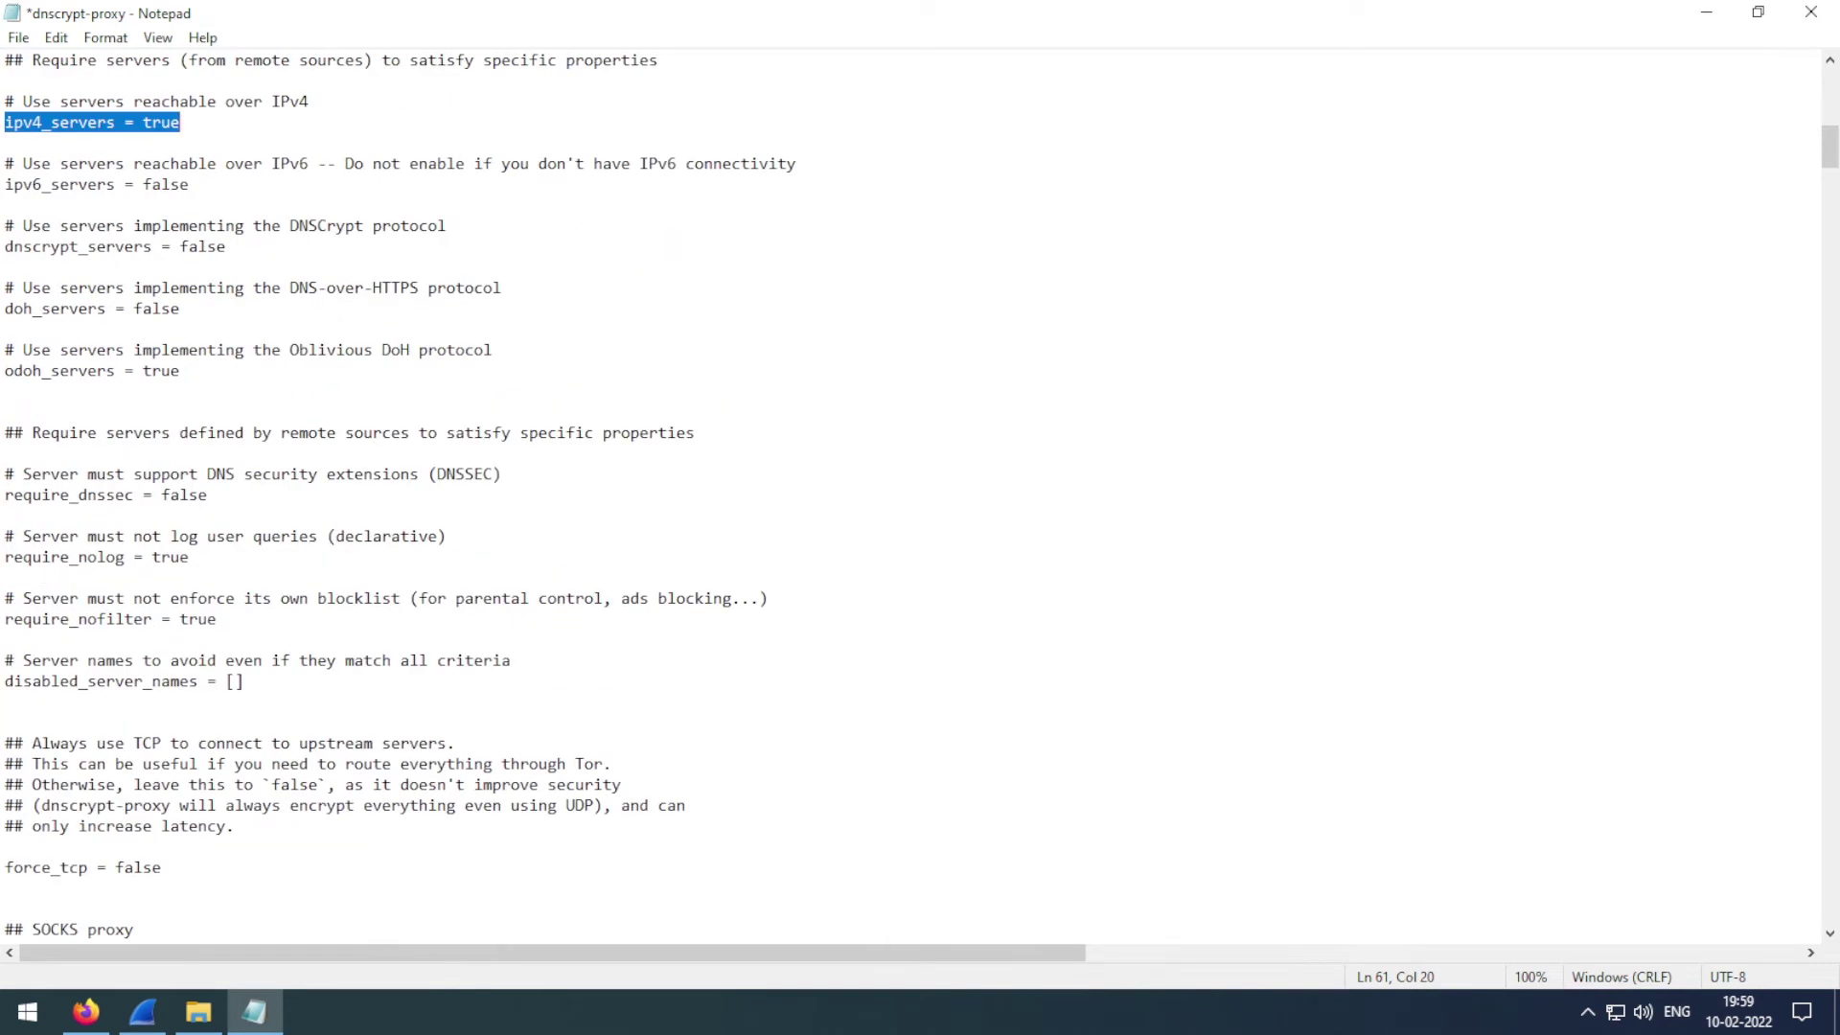
pyautogui.scroll(-4, 910, 493)
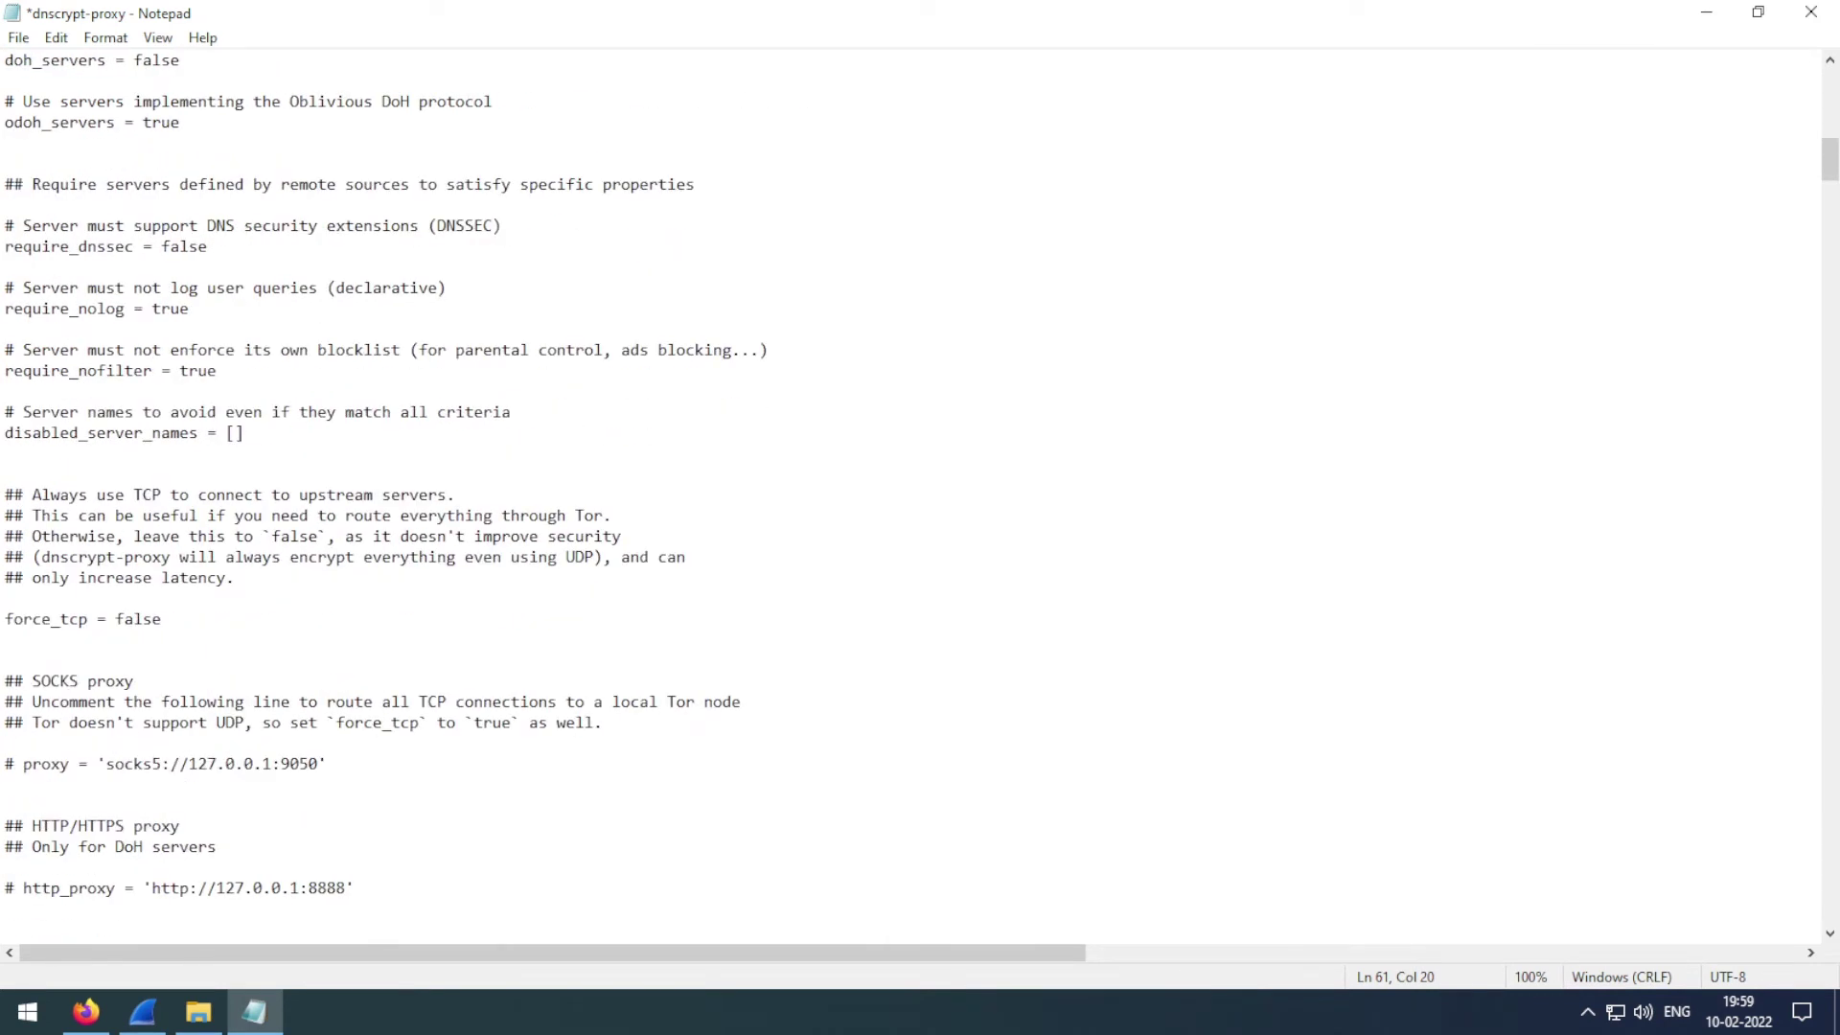
pyautogui.scroll(-20, 910, 493)
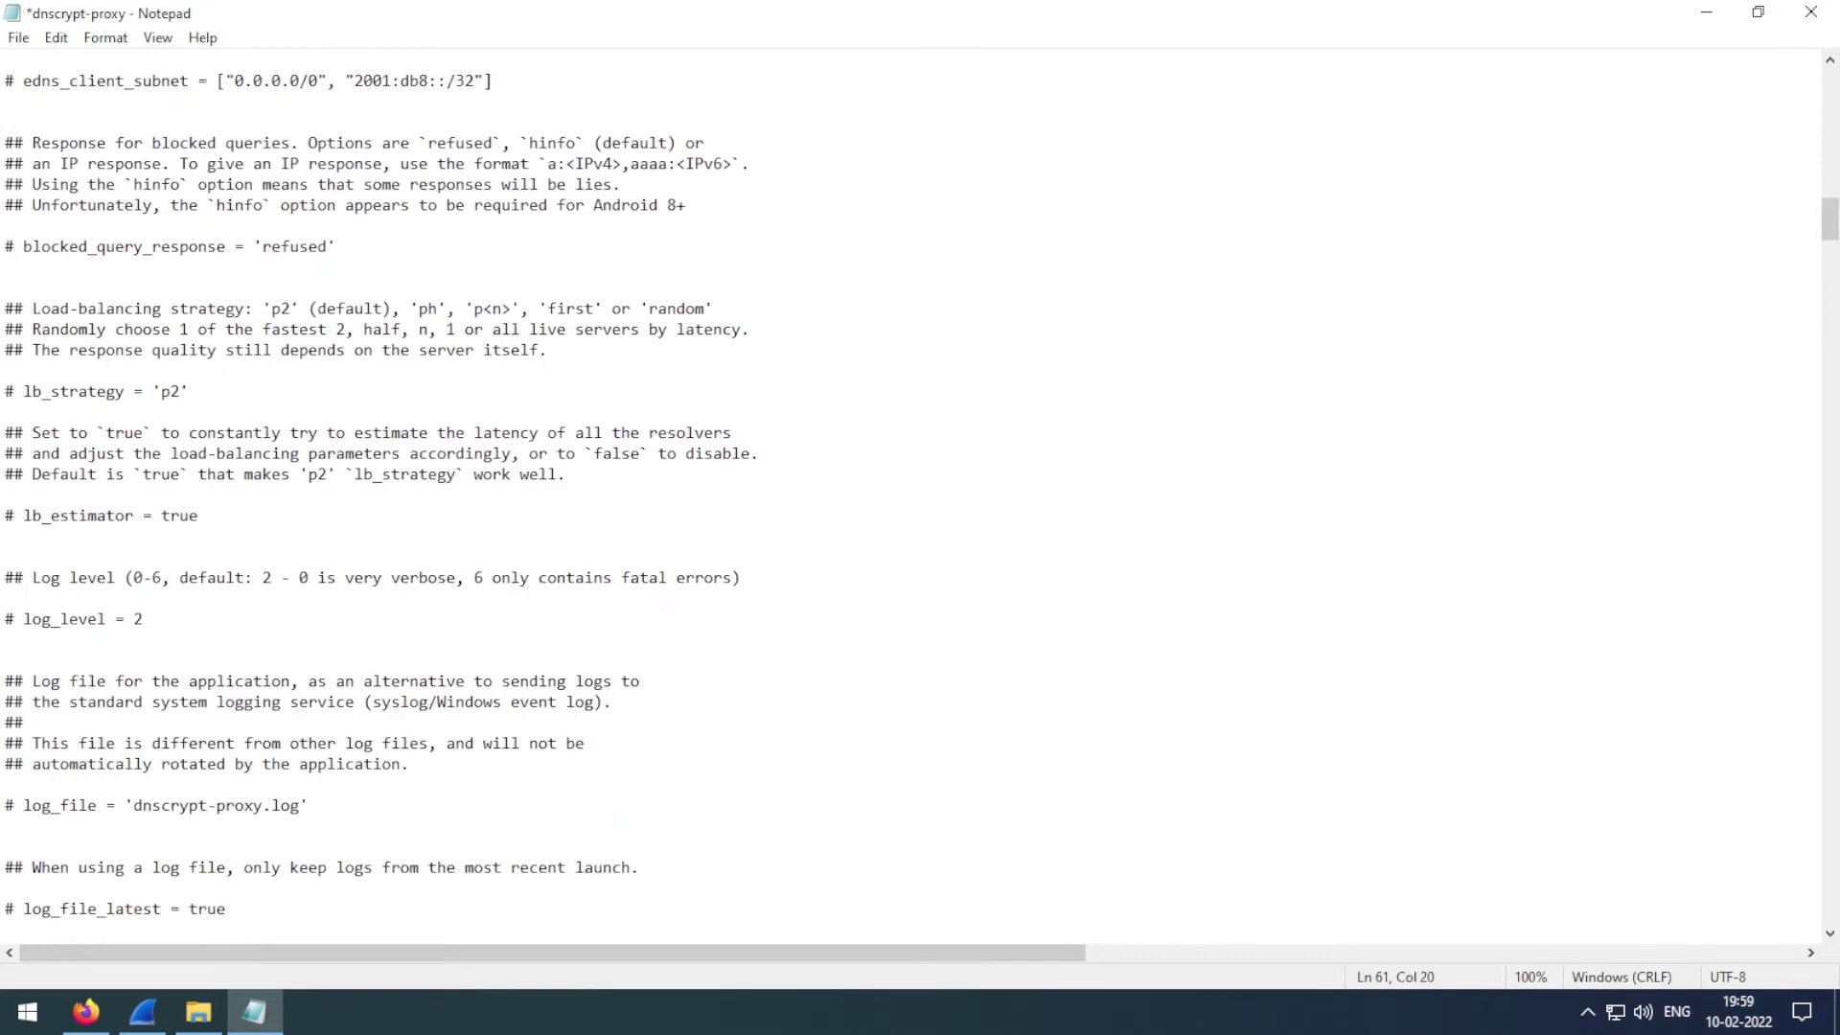
pyautogui.scroll(-4, 910, 494)
pyautogui.scroll(-5, 910, 494)
pyautogui.scroll(-18, 920, 496)
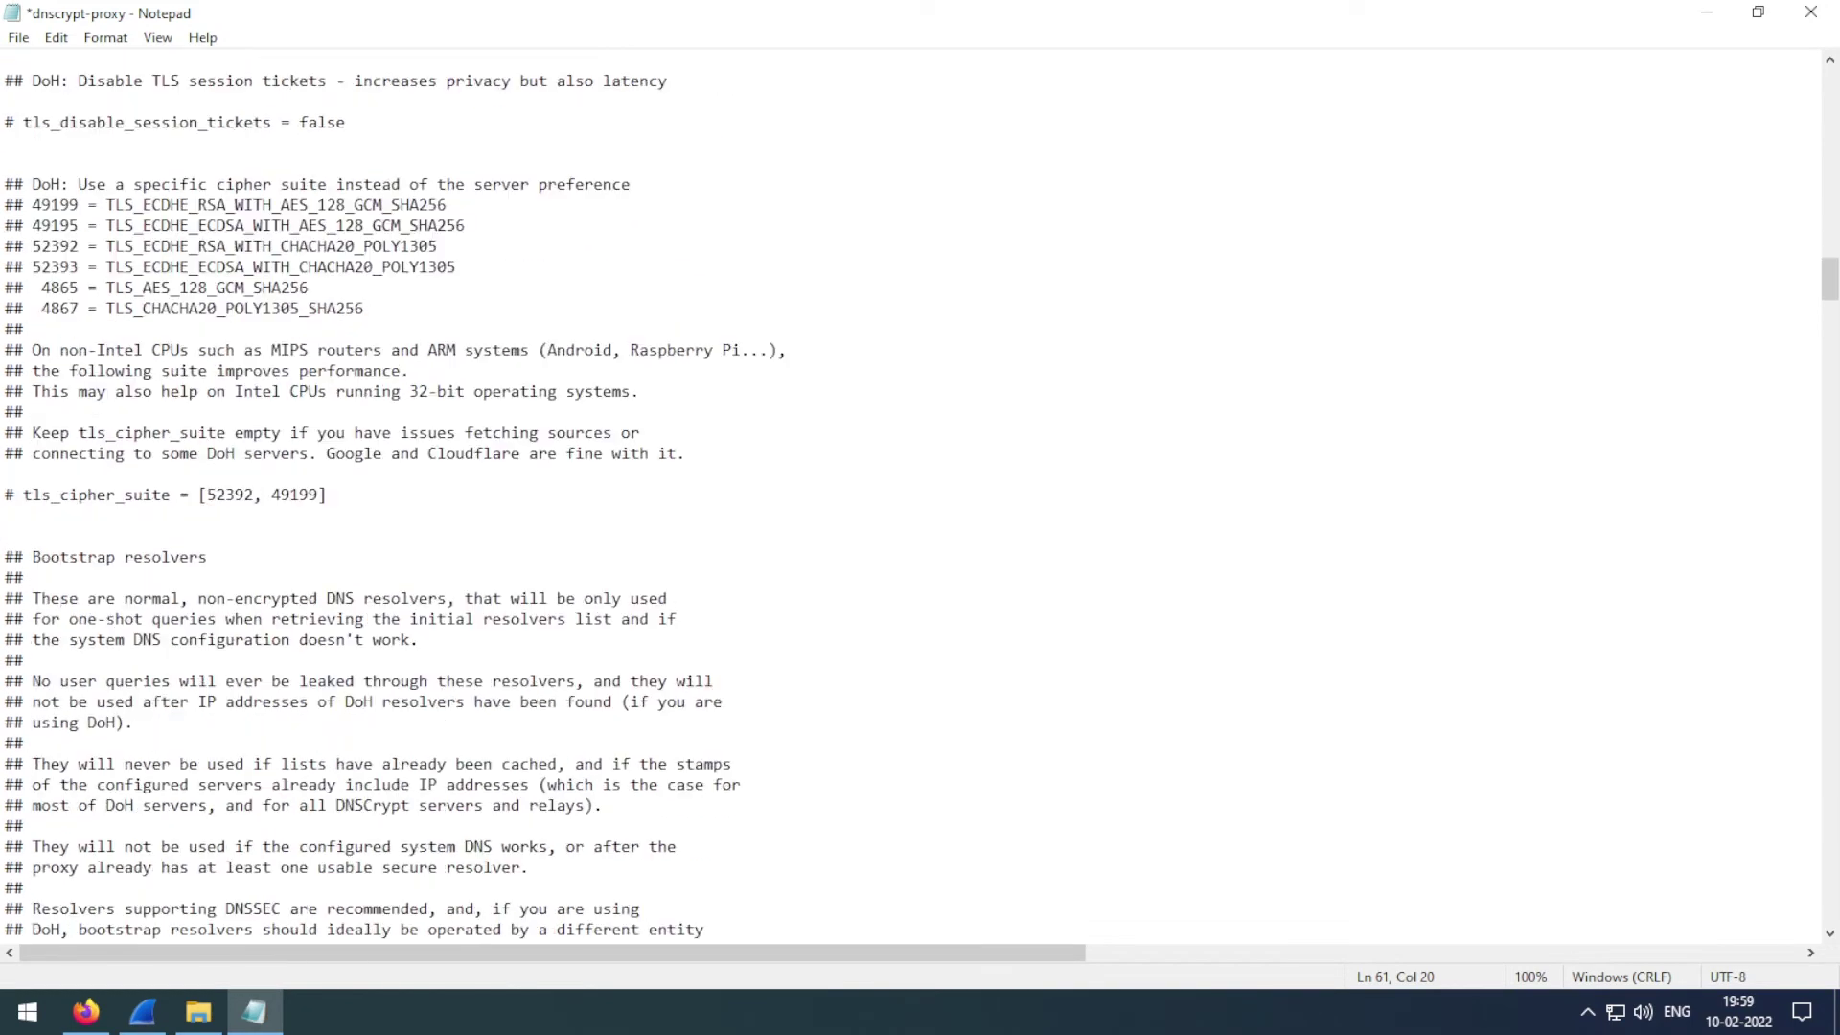
pyautogui.scroll(-2, 920, 495)
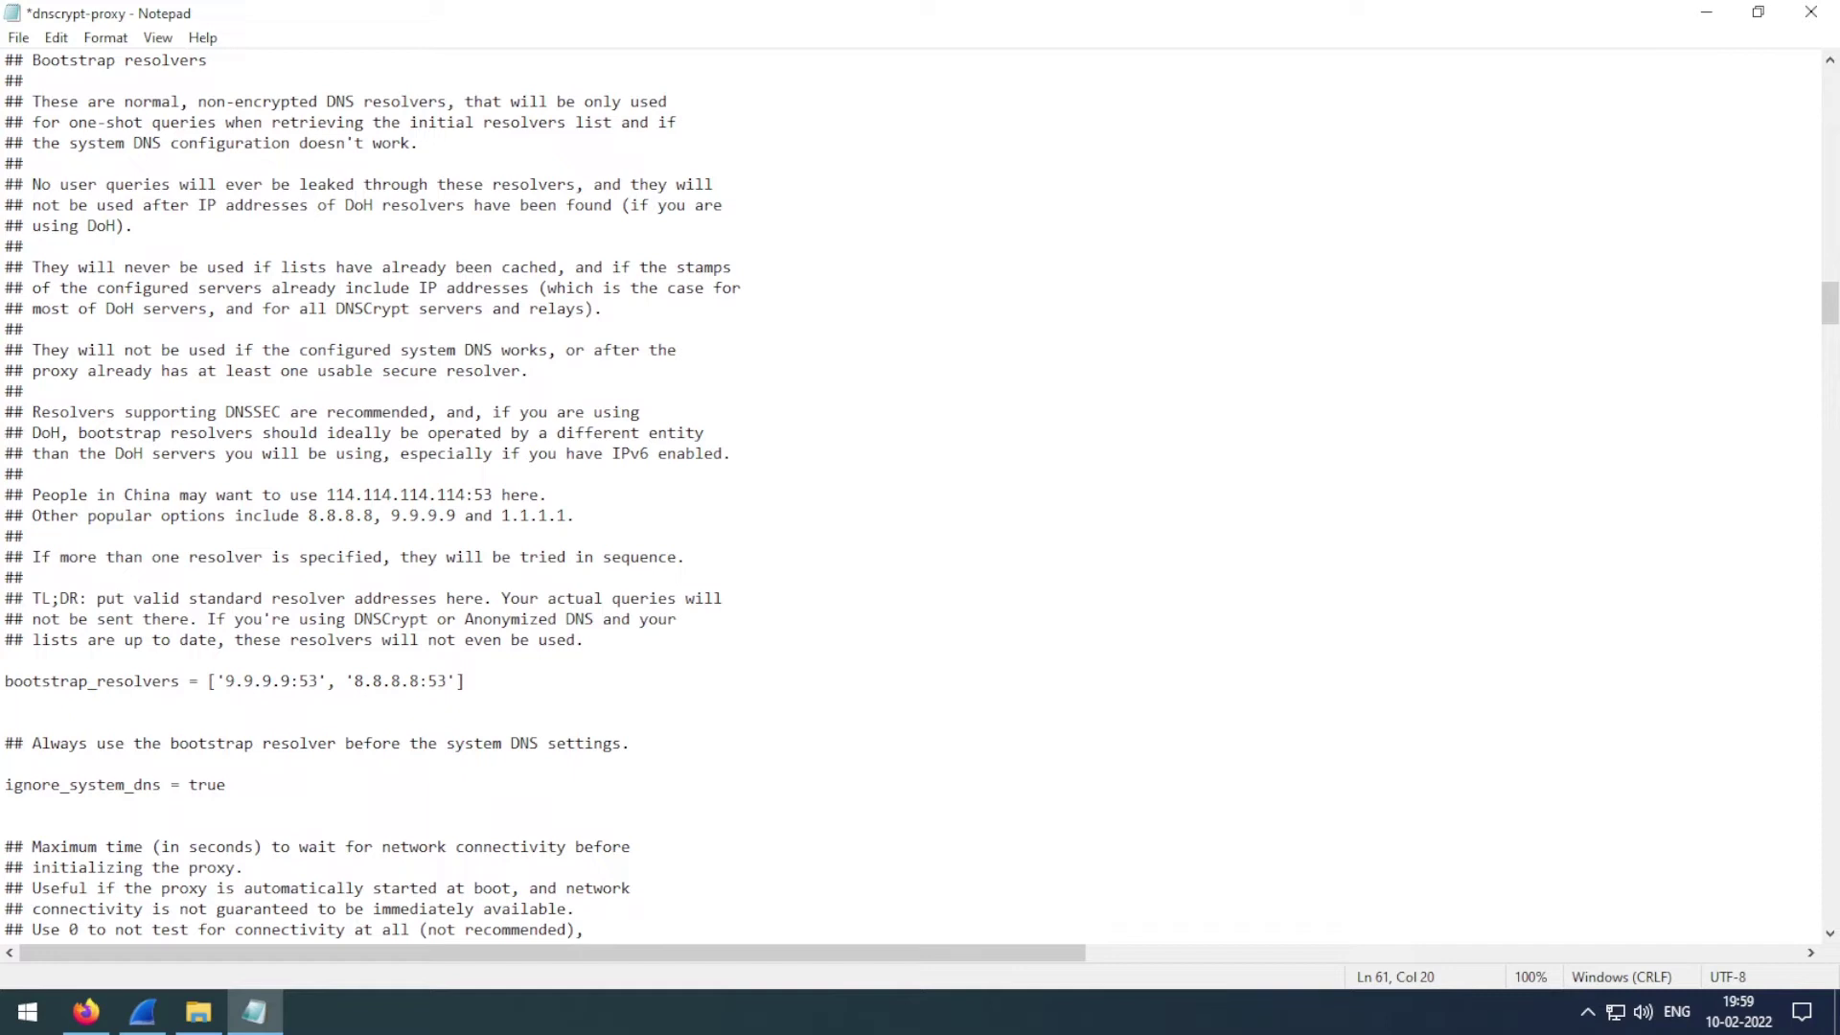
pyautogui.scroll(1, 919, 495)
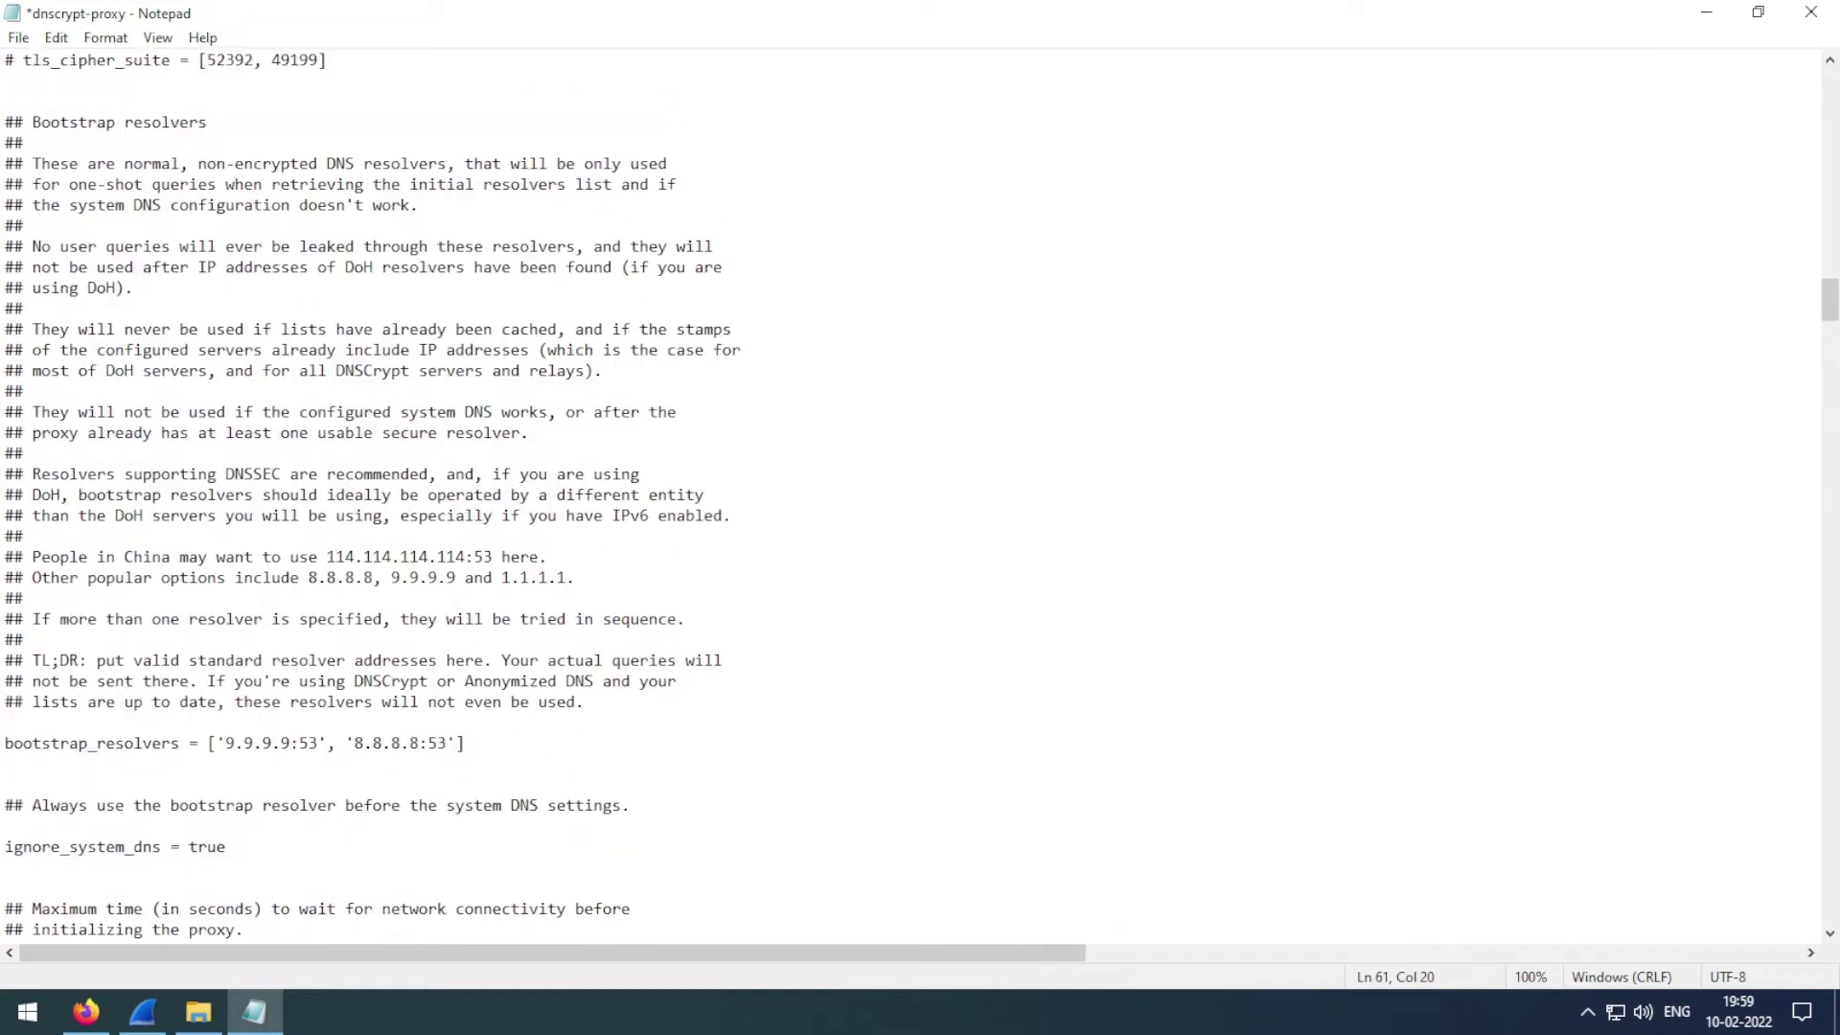
pyautogui.moveTo(1830, 300); pyautogui.dragTo(1829, 131)
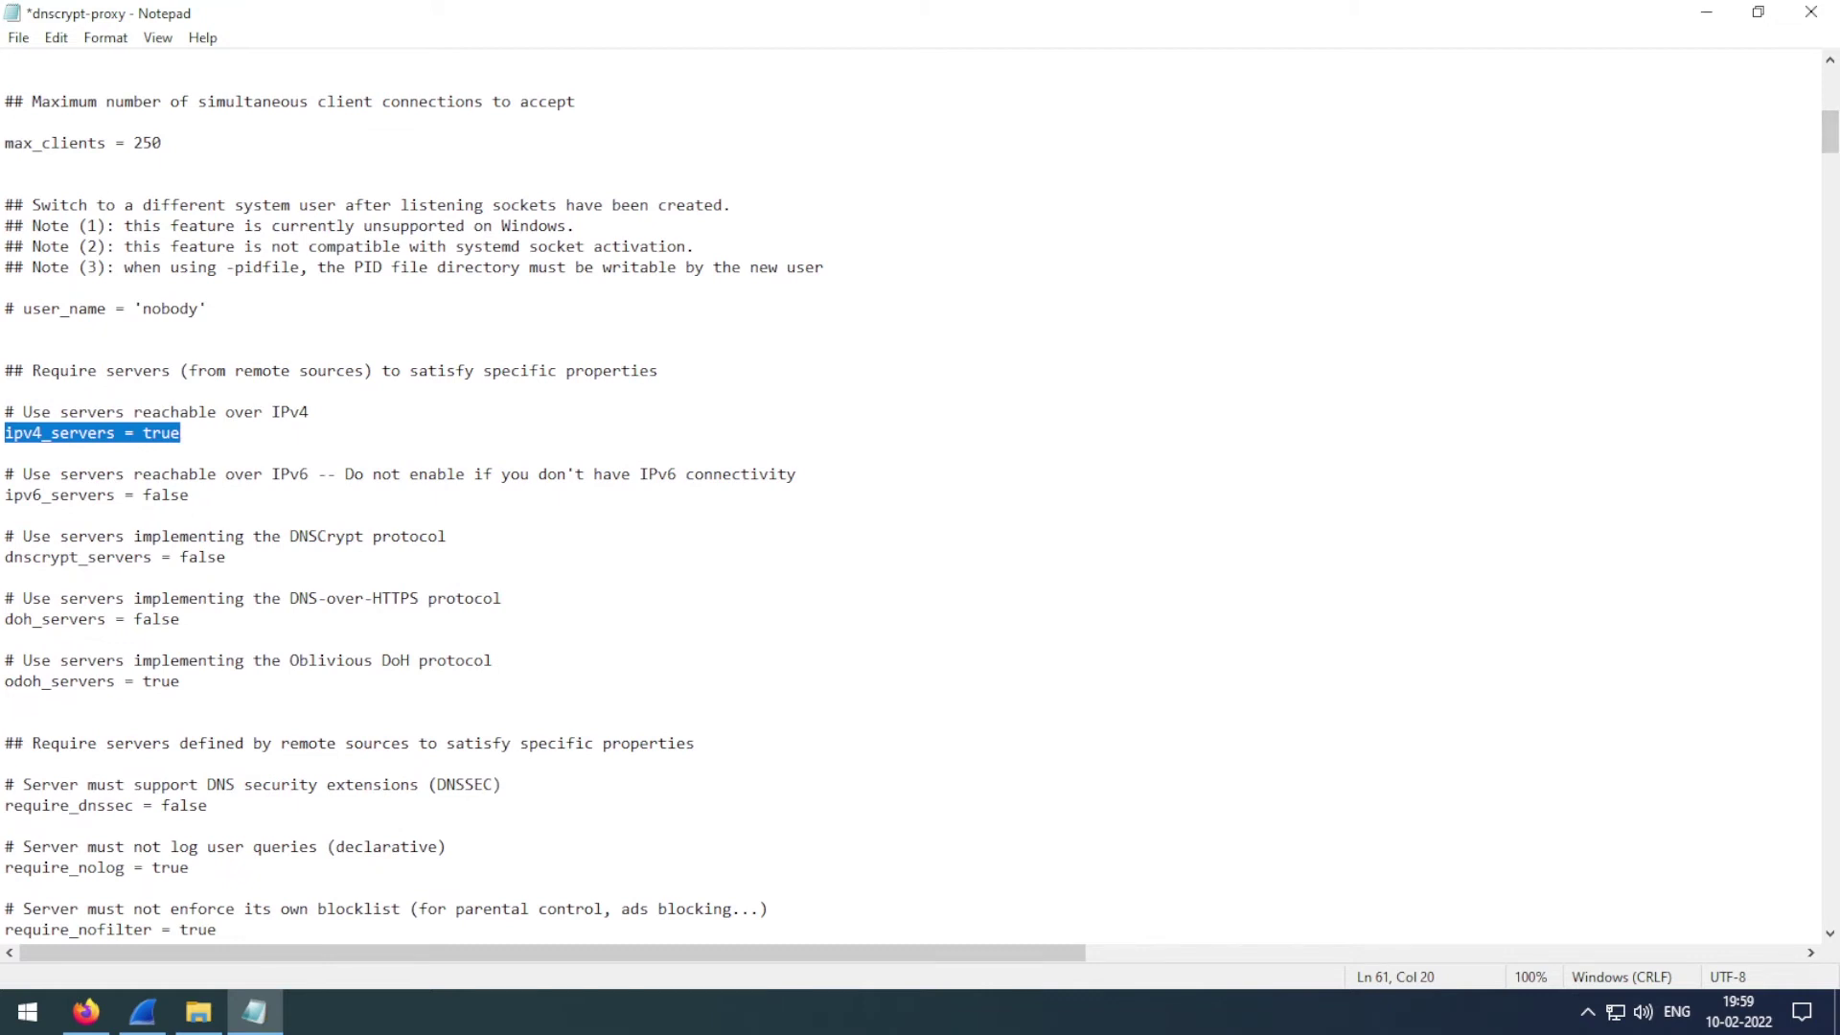
pyautogui.press('Down')
pyautogui.scroll(-20, 920, 495)
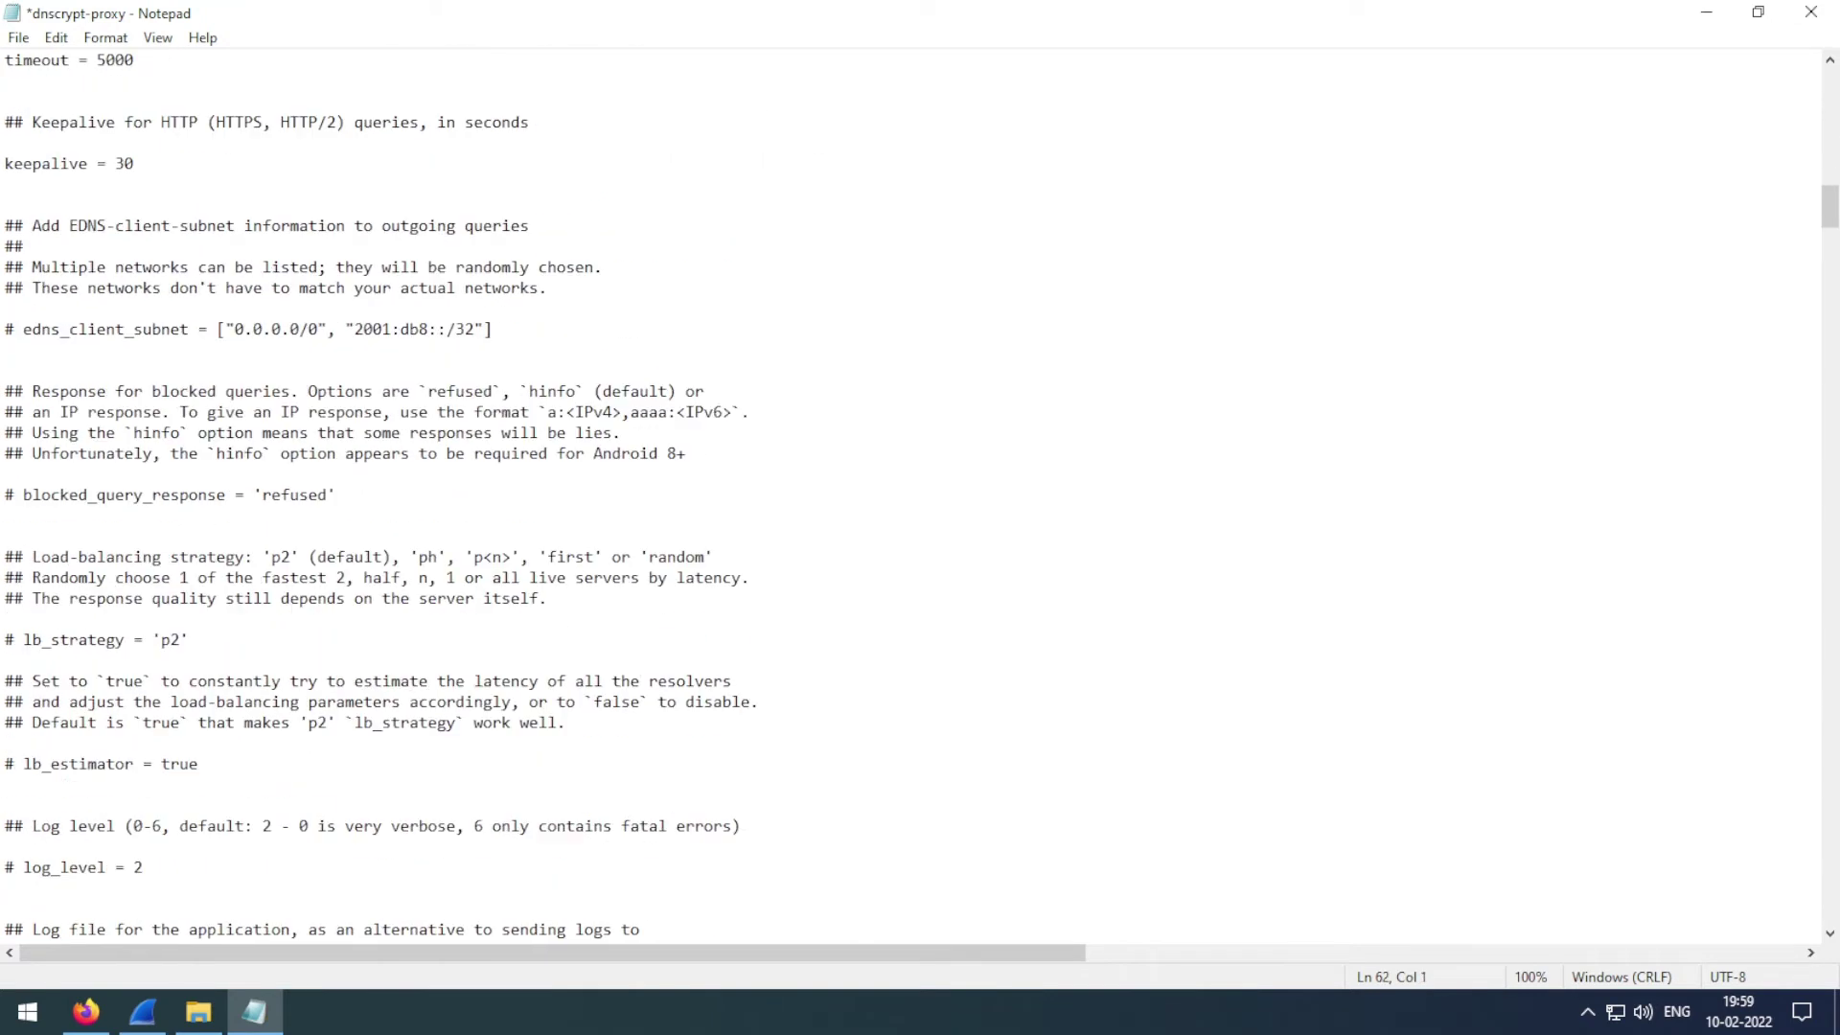
pyautogui.scroll(-20, 919, 495)
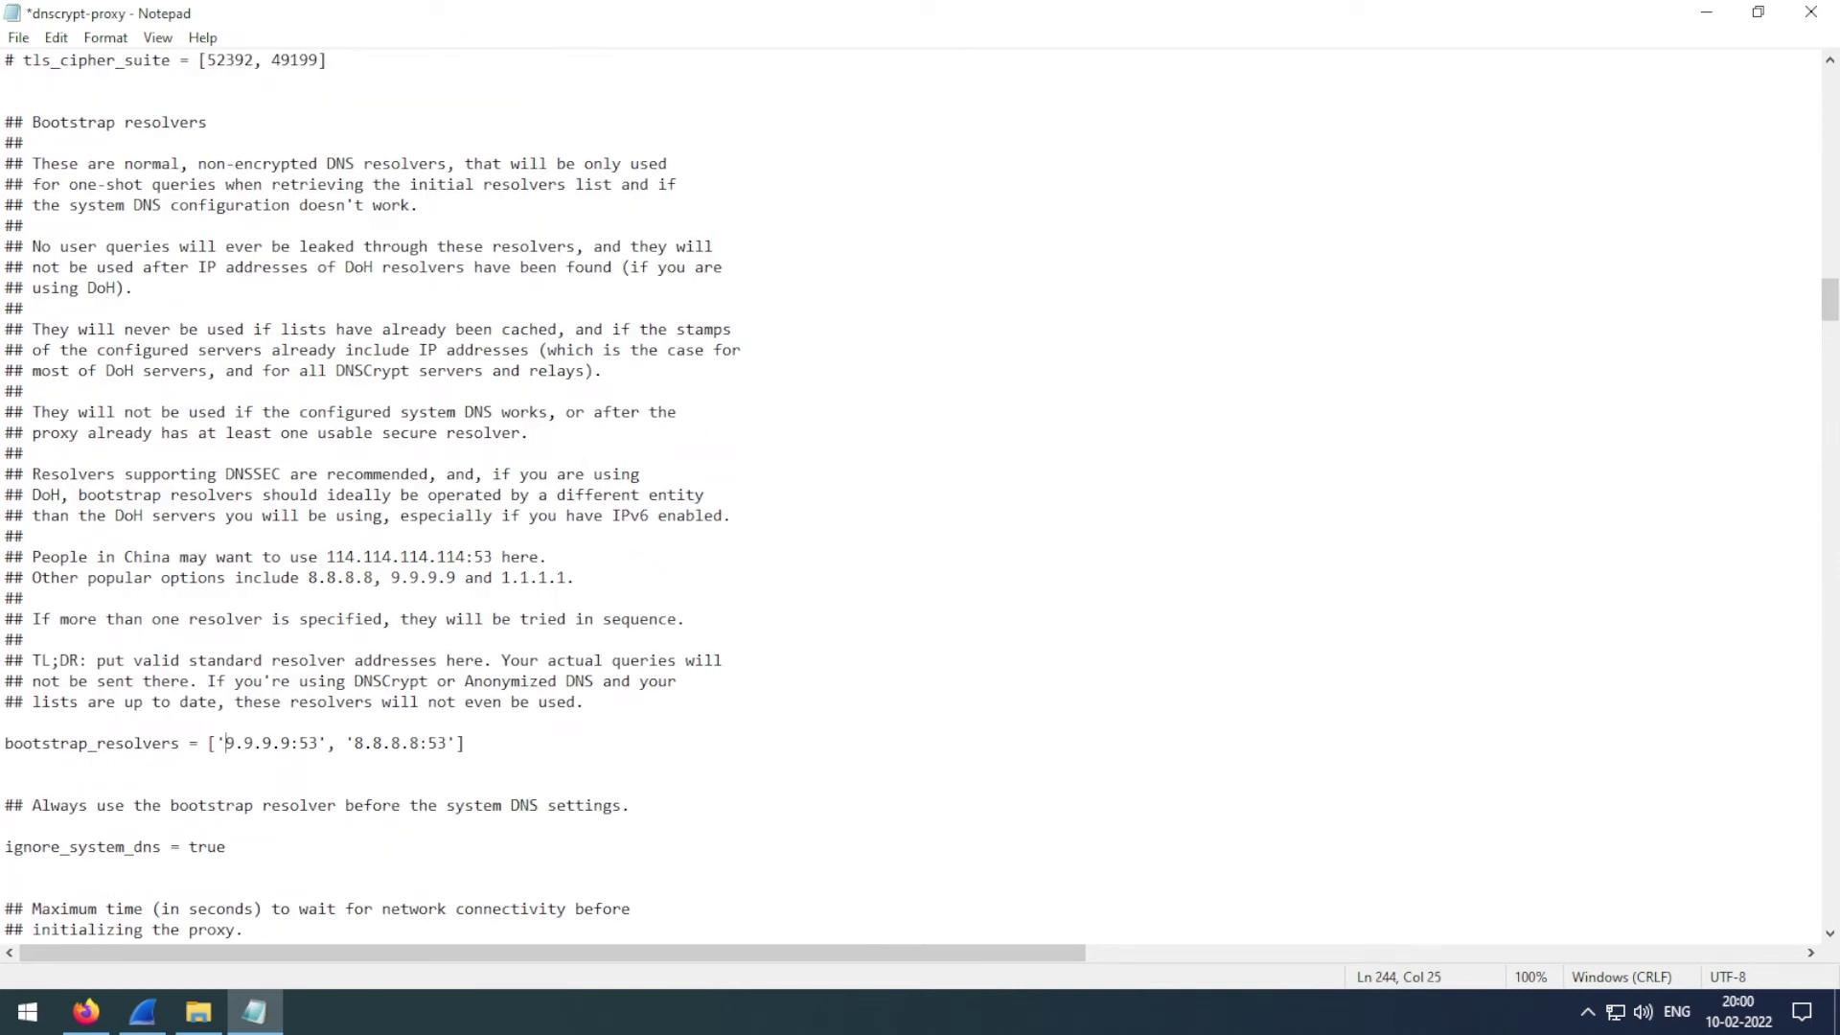
pyautogui.moveTo(226, 744); pyautogui.dragTo(254, 744)
pyautogui.scroll(-3, 254, 743)
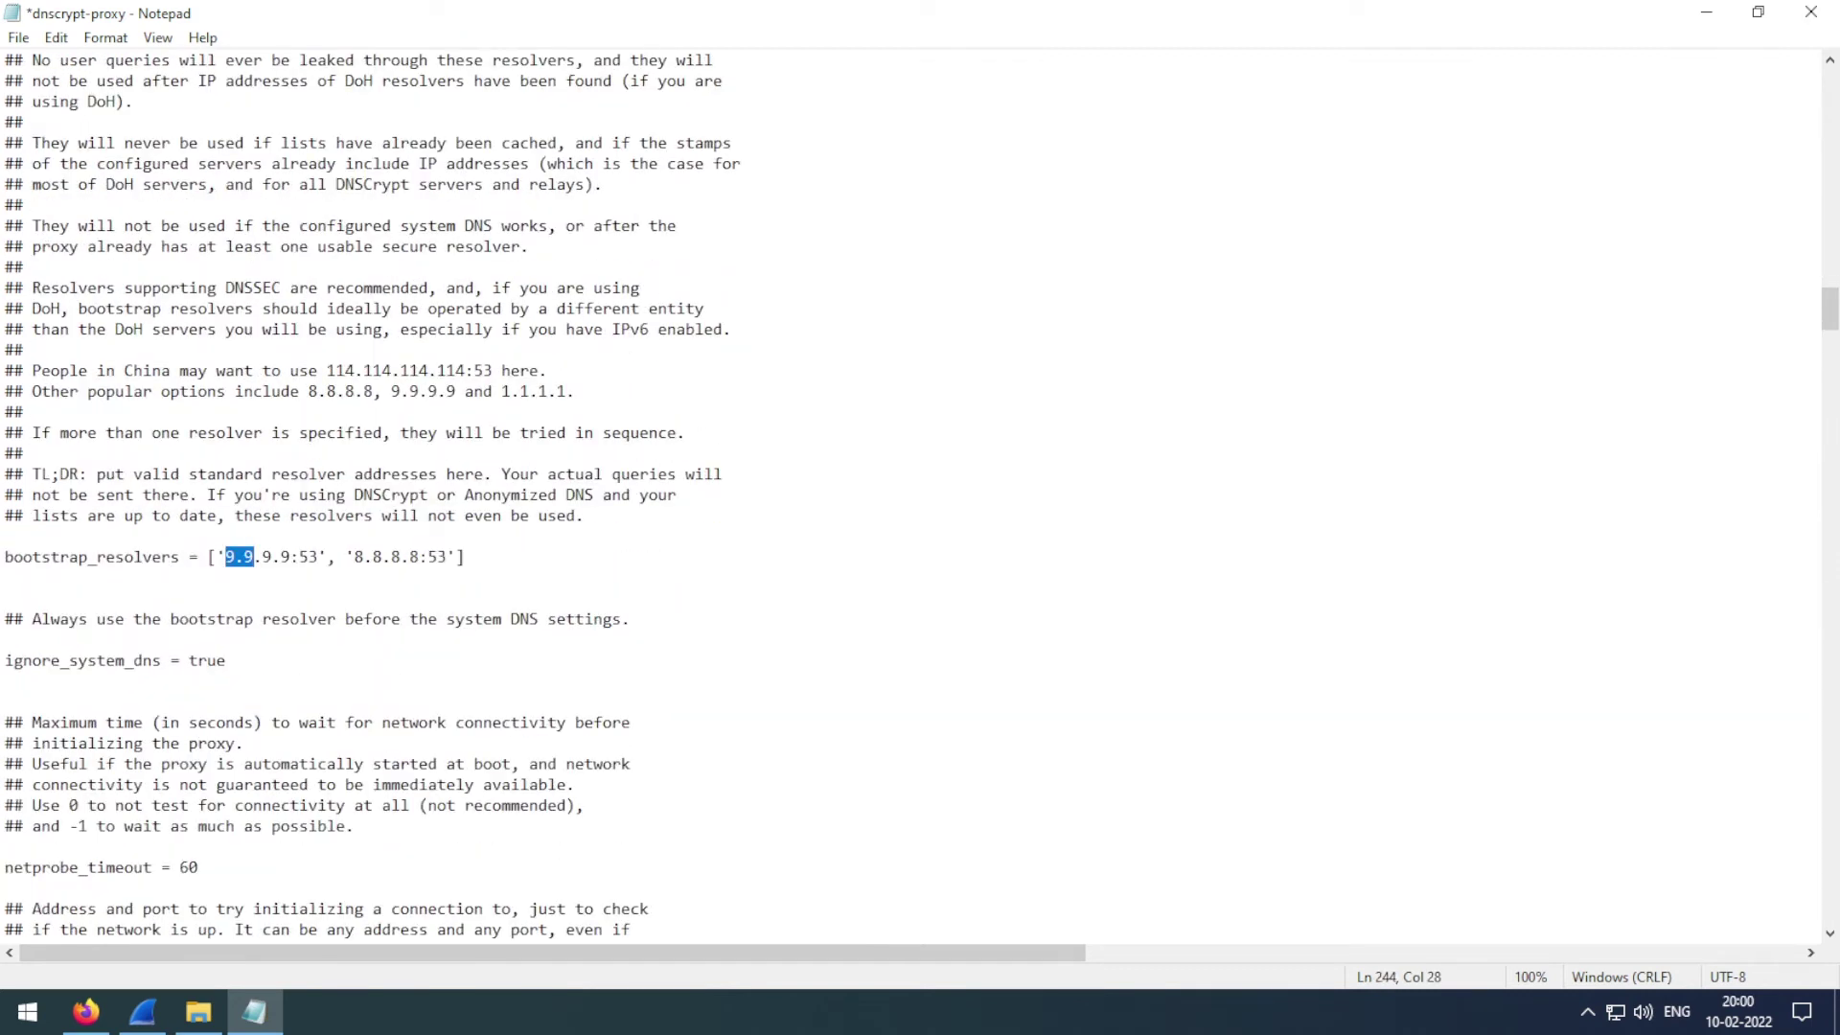
pyautogui.moveTo(13, 661); pyautogui.dragTo(5, 681)
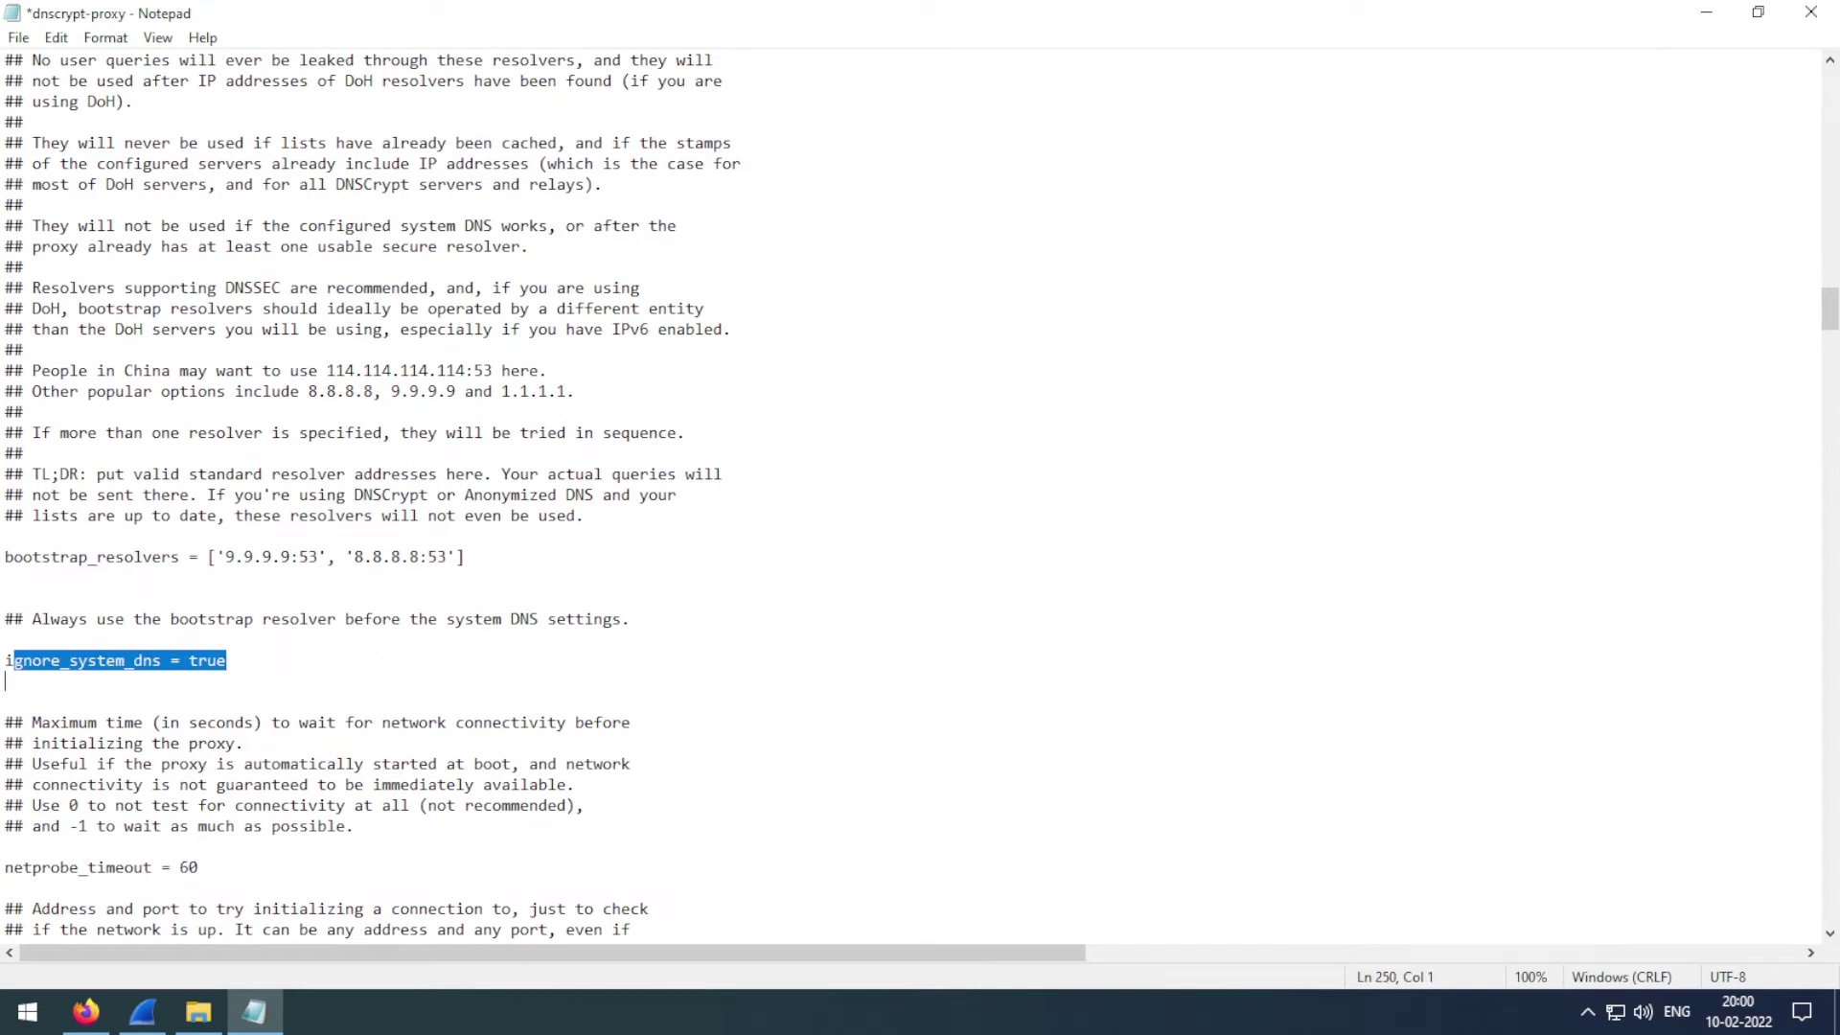
pyautogui.click(419, 722)
pyautogui.scroll(-6, 419, 722)
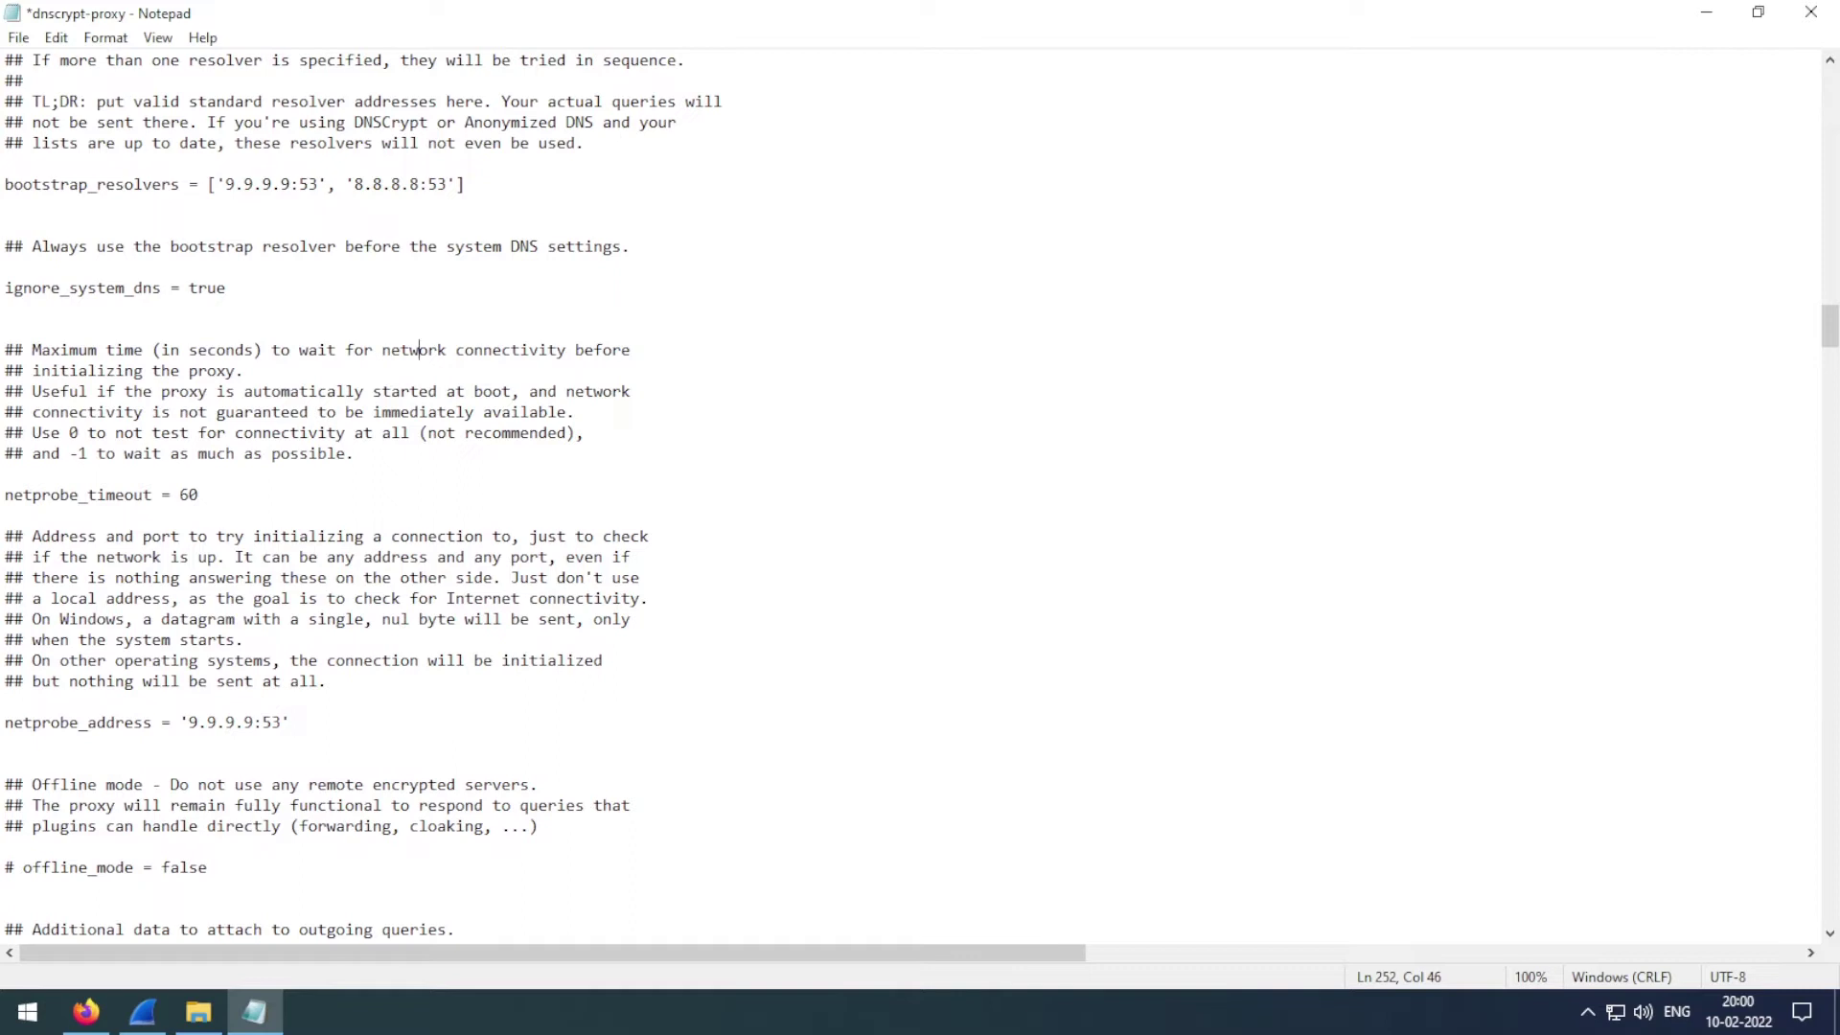
pyautogui.scroll(-4, 910, 494)
pyautogui.scroll(-17, 910, 493)
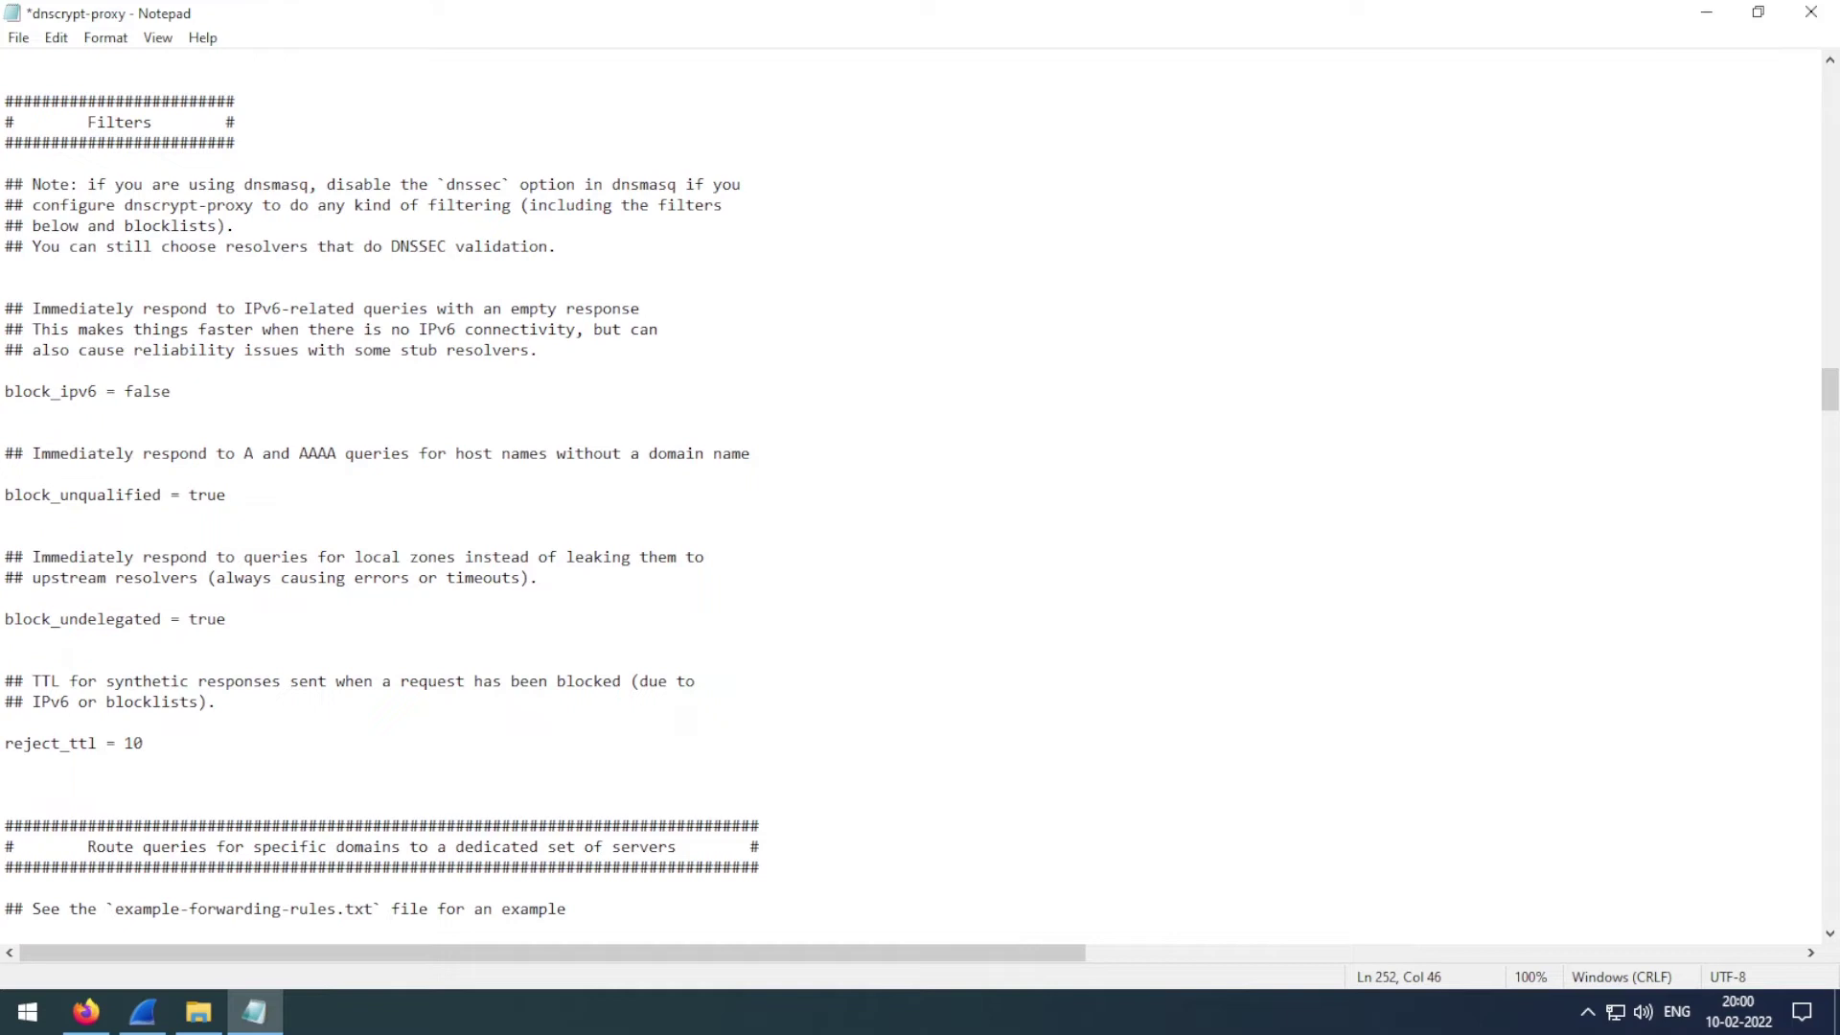
pyautogui.scroll(-5, 910, 493)
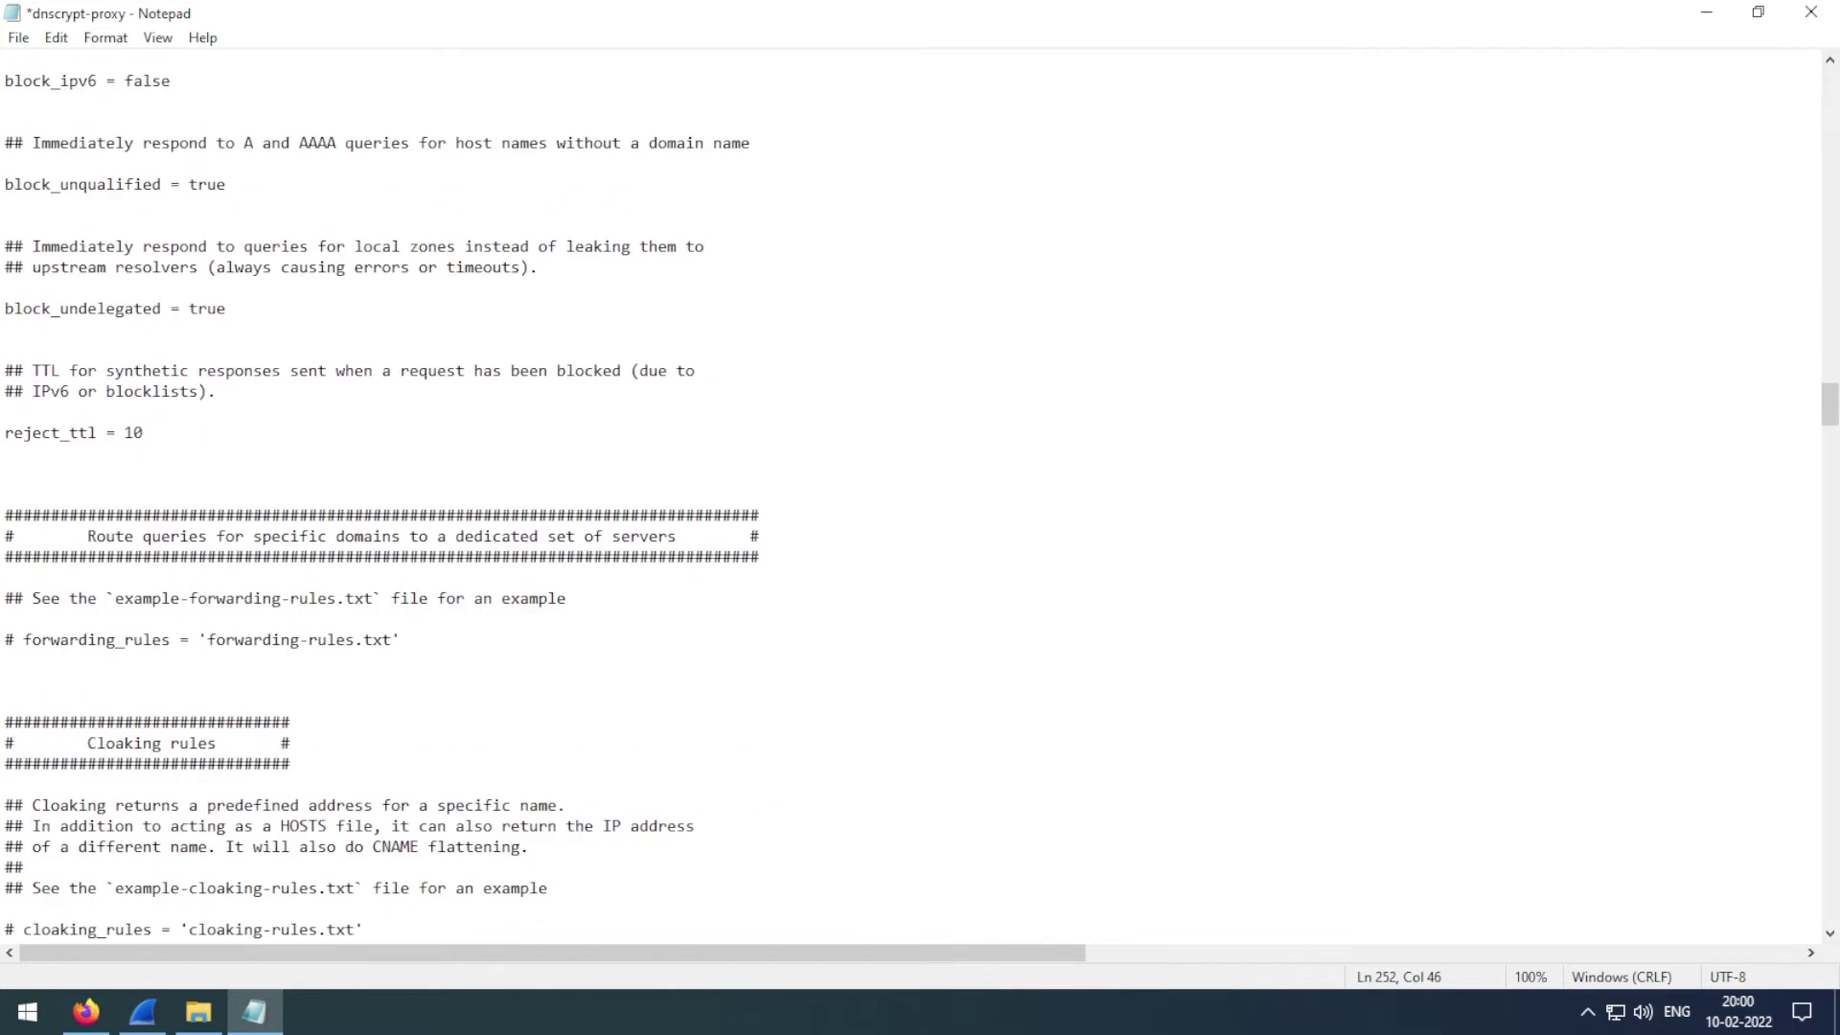
pyautogui.scroll(-17, 910, 494)
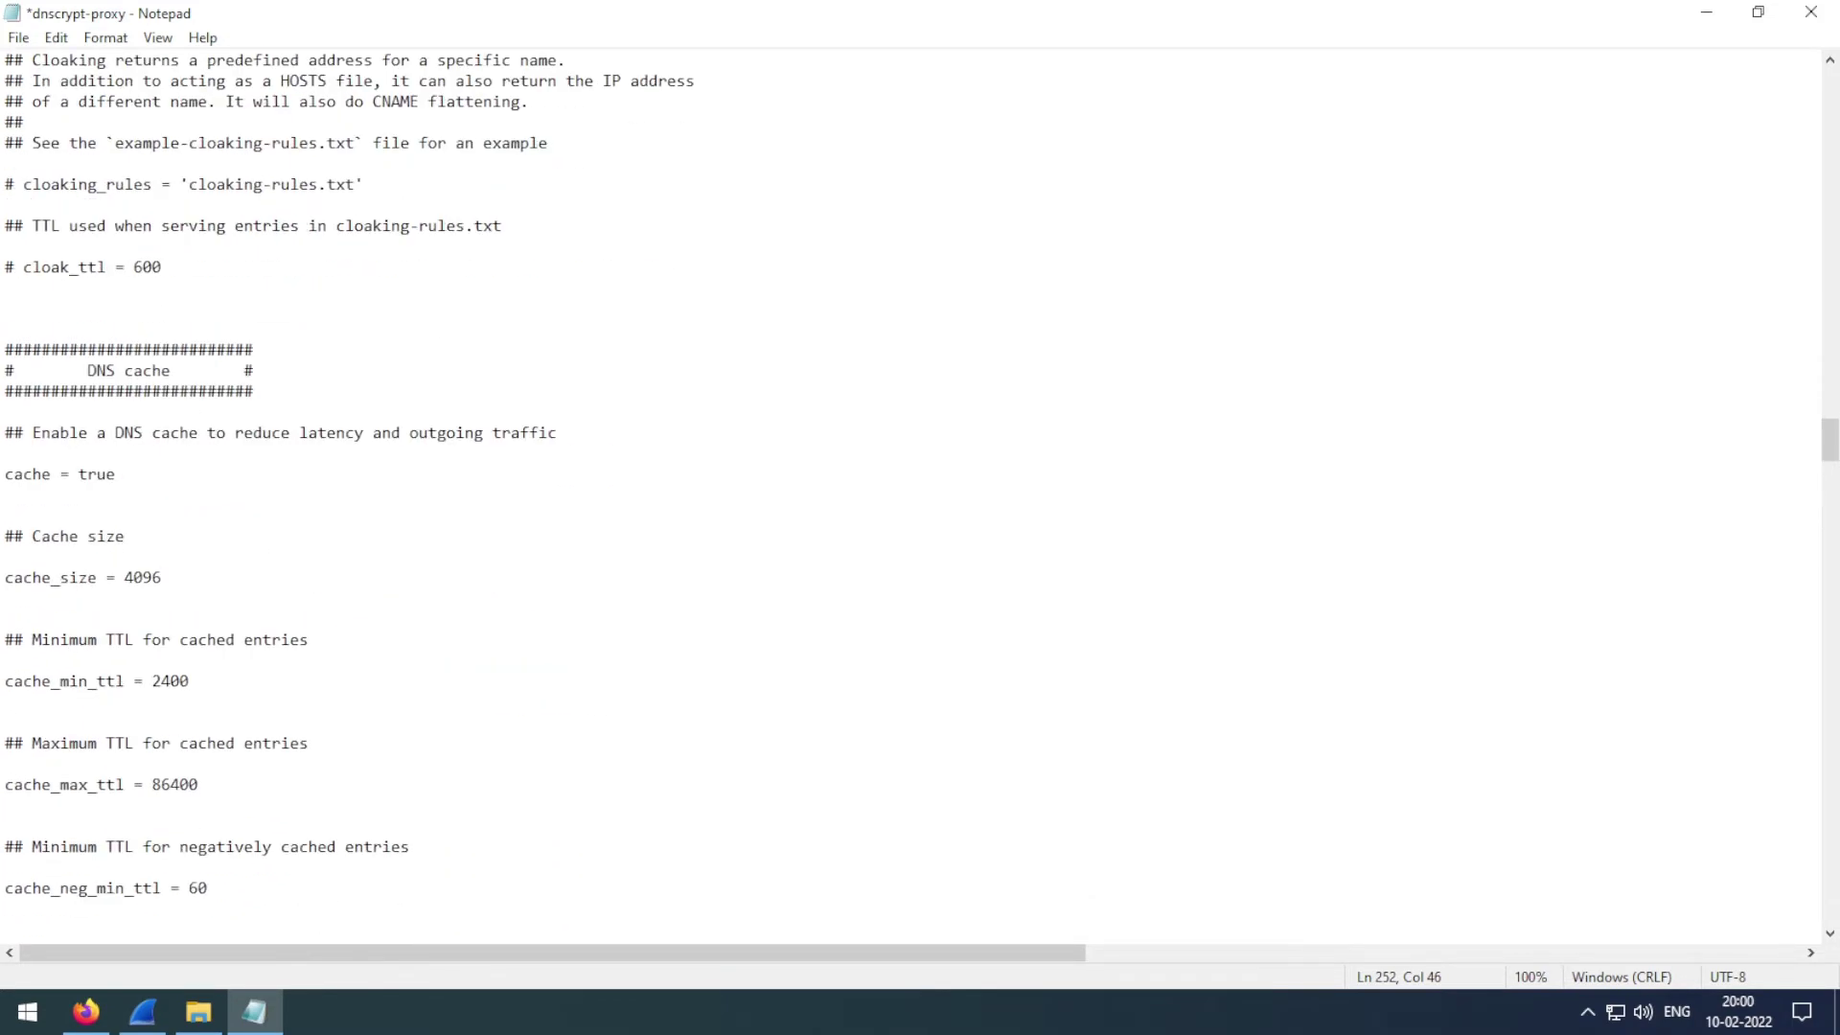
pyautogui.scroll(-4, 911, 494)
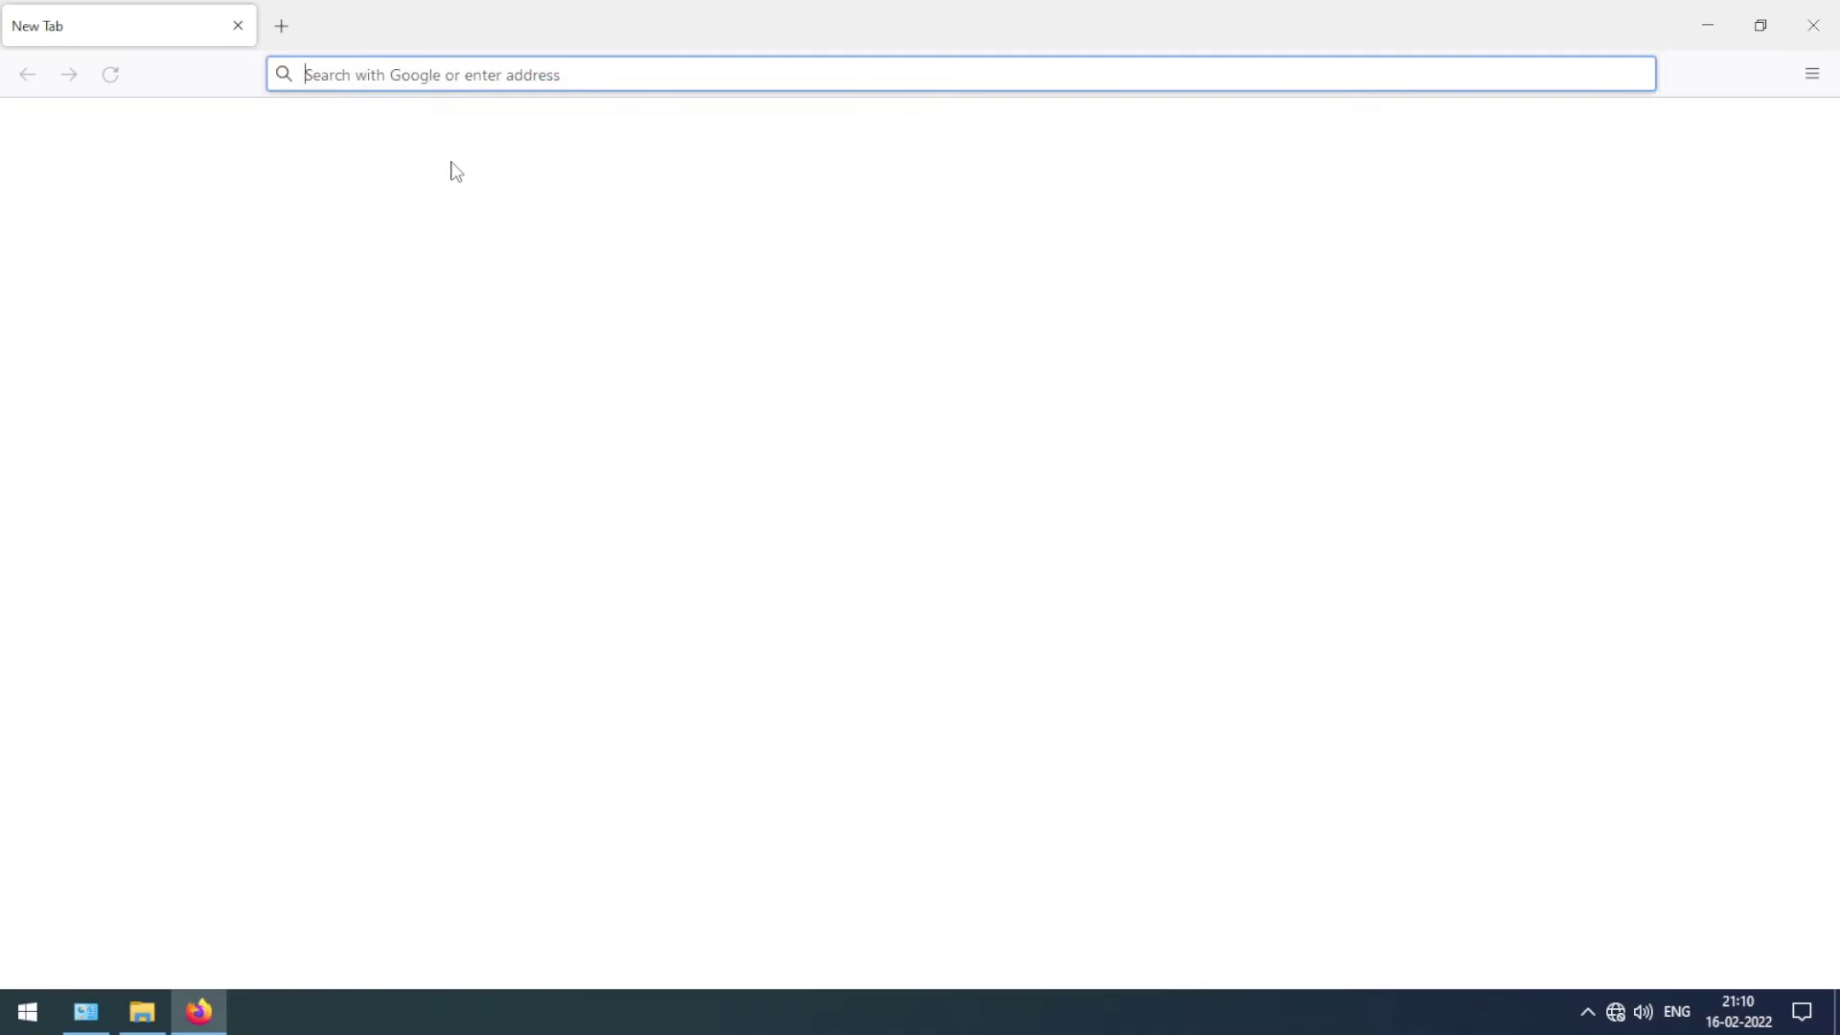
pyautogui.write('google.com')
pyautogui.press('Return')
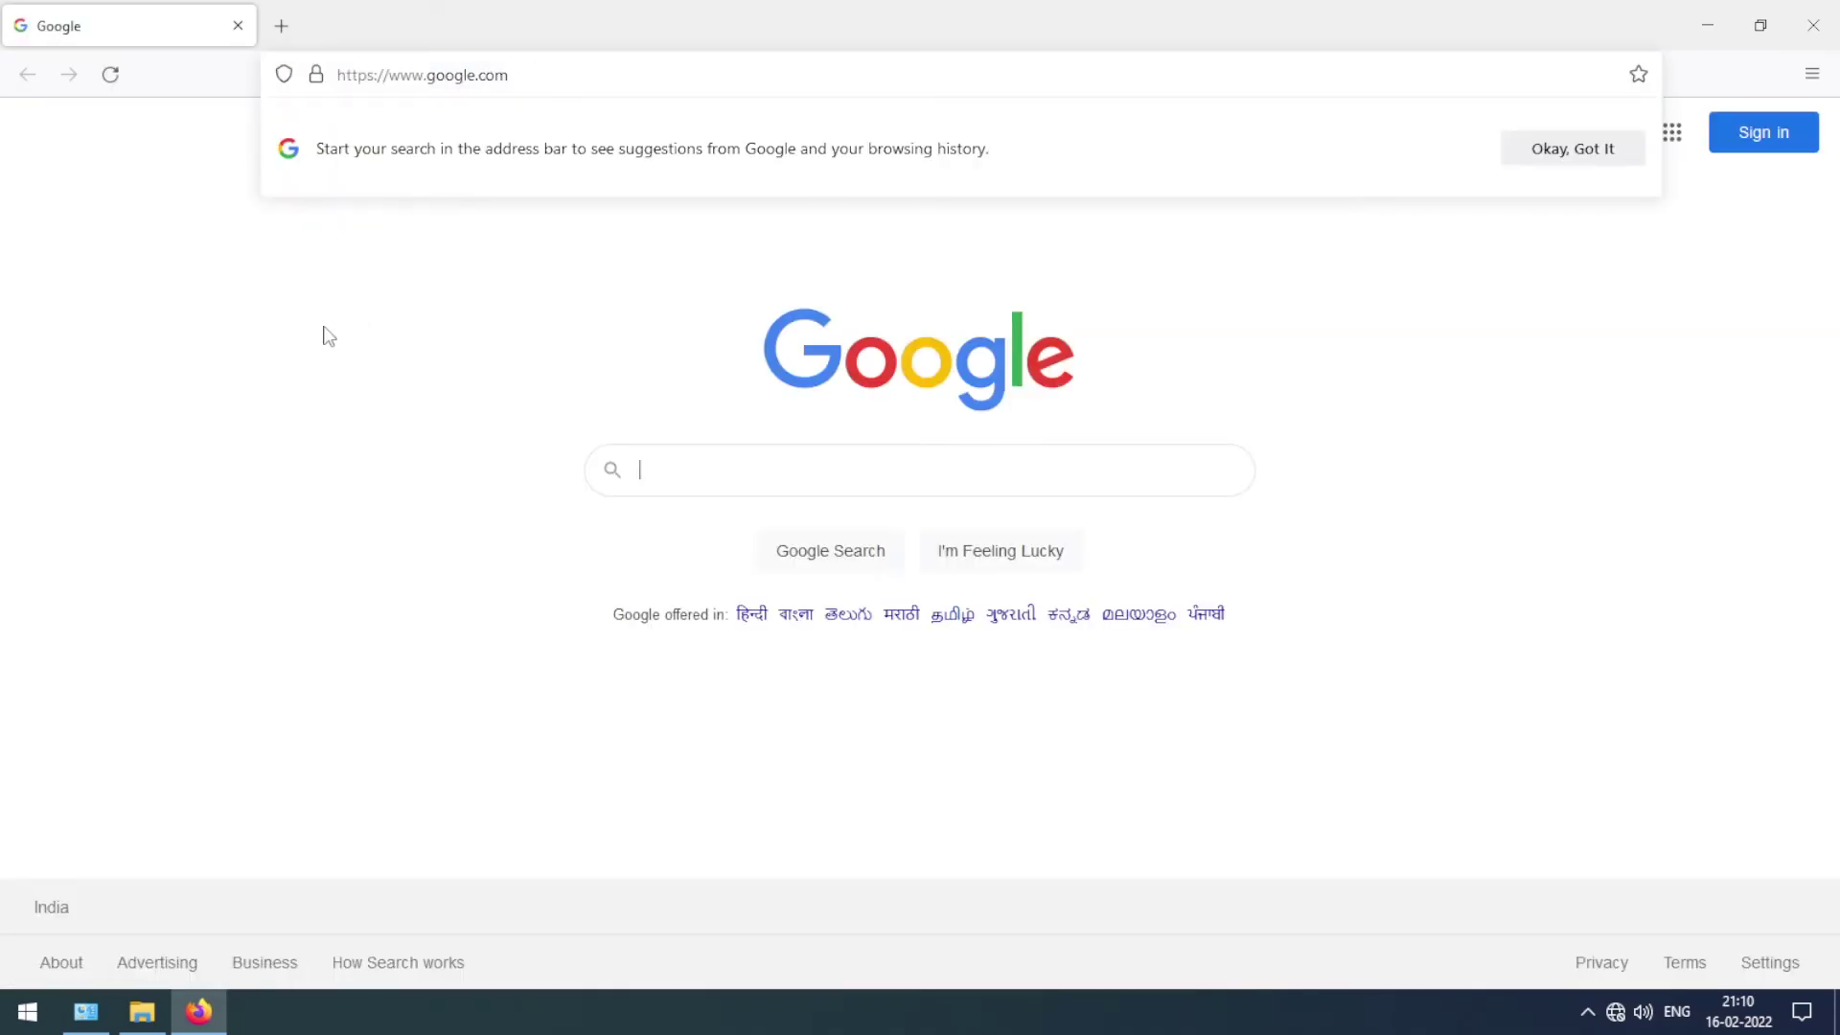
pyautogui.hotkey('ctrl', 'l')
pyautogui.click(384, 201)
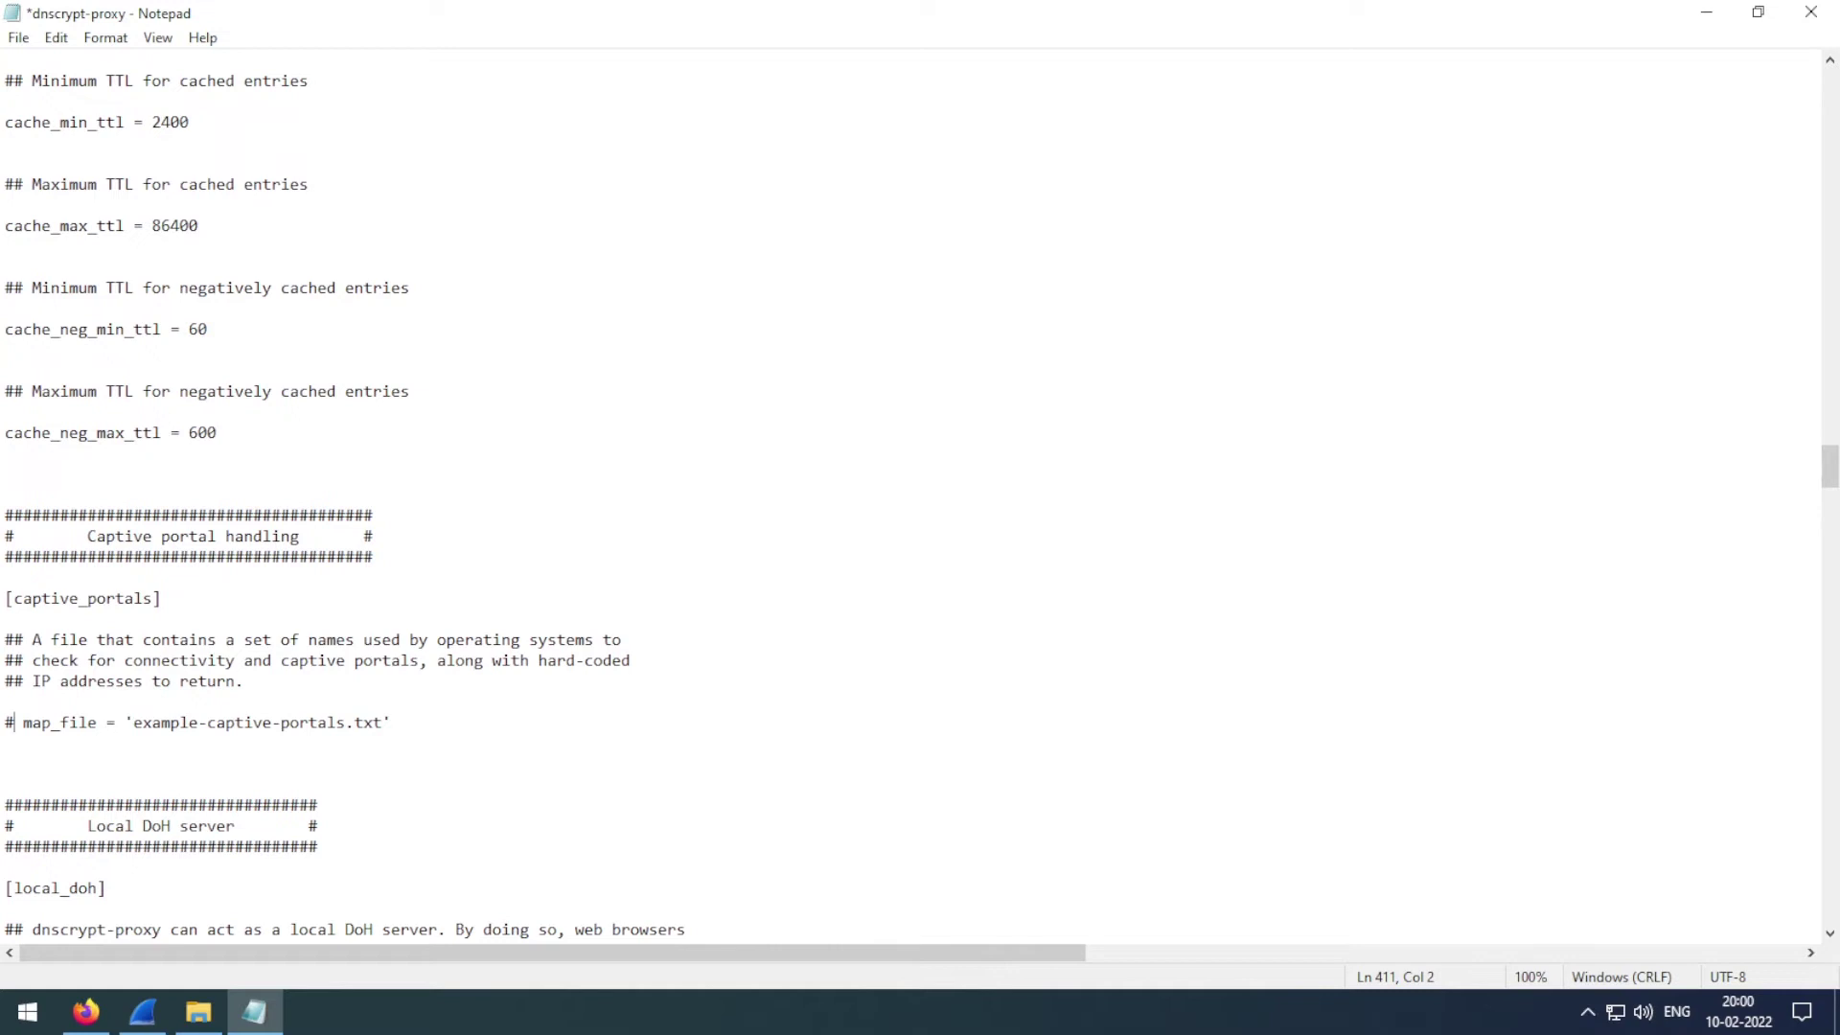
pyautogui.press('BackSpace')
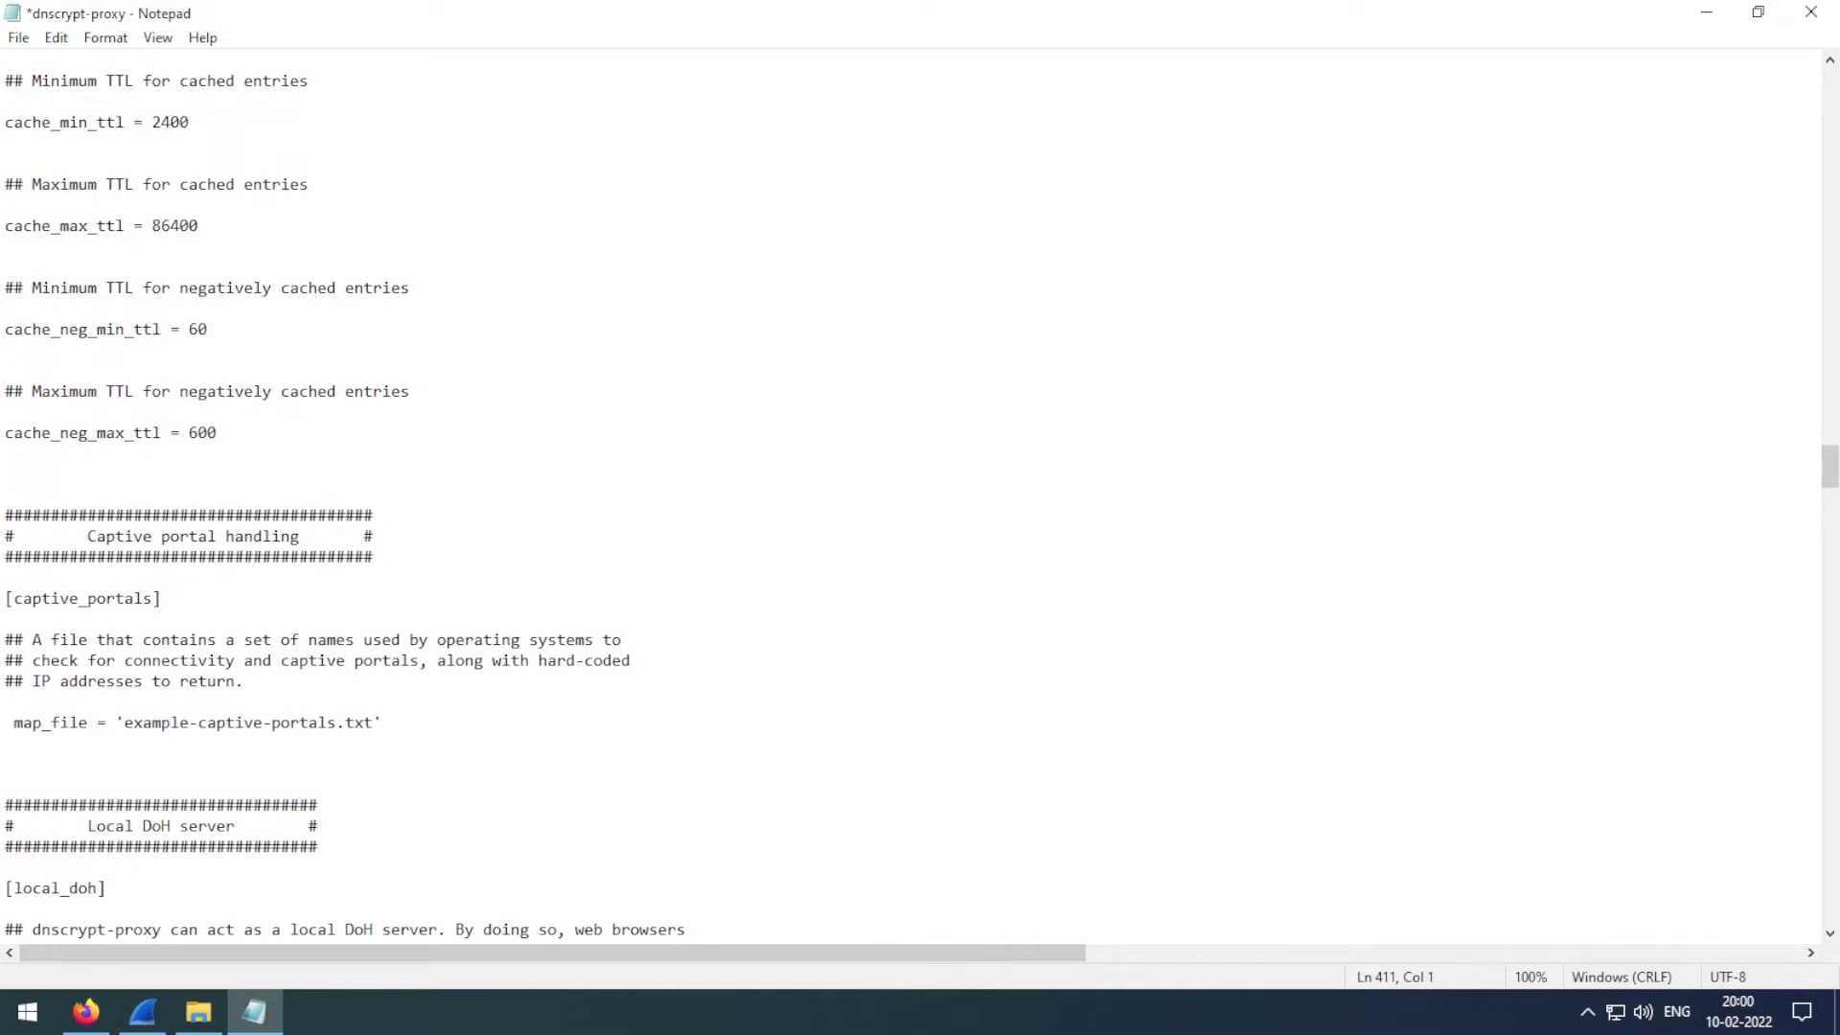
pyautogui.hotkey('ctrl', 'z')
pyautogui.scroll(-4, 911, 498)
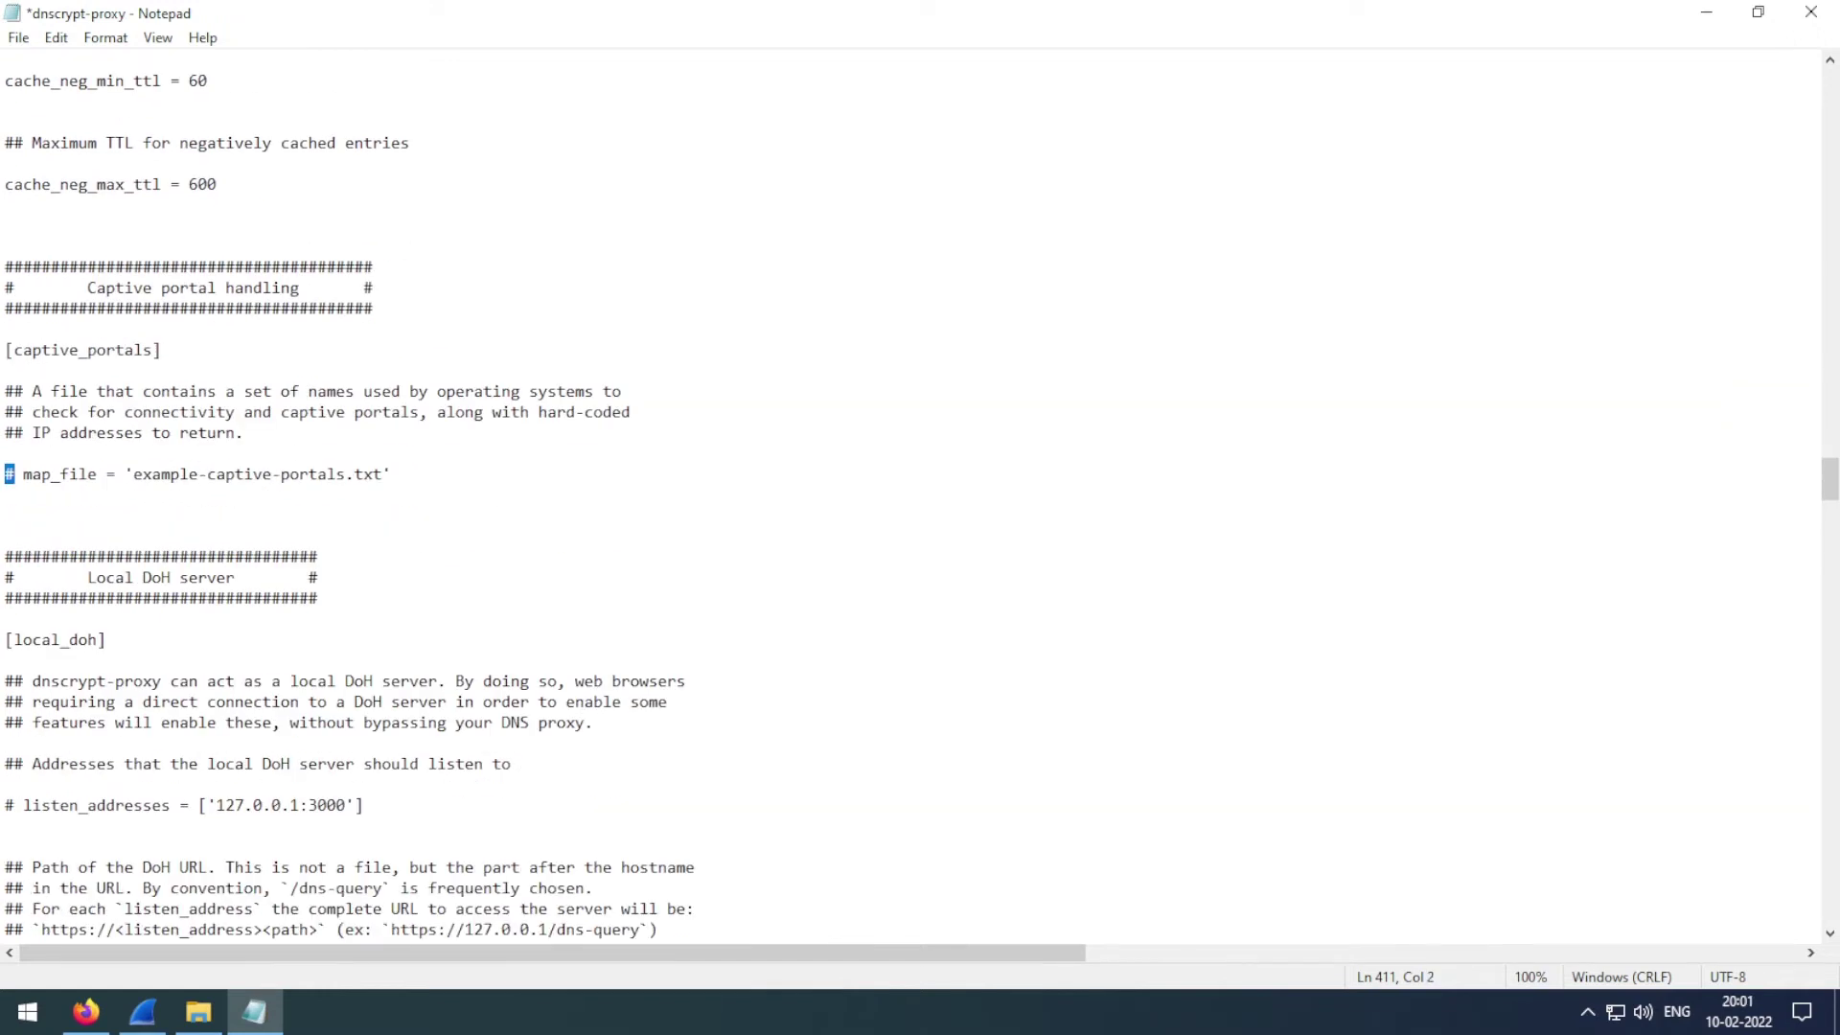
# Step: Comment out the public-resolvers and relays source lines with '#'
pyautogui.scroll(-16, 911, 498)
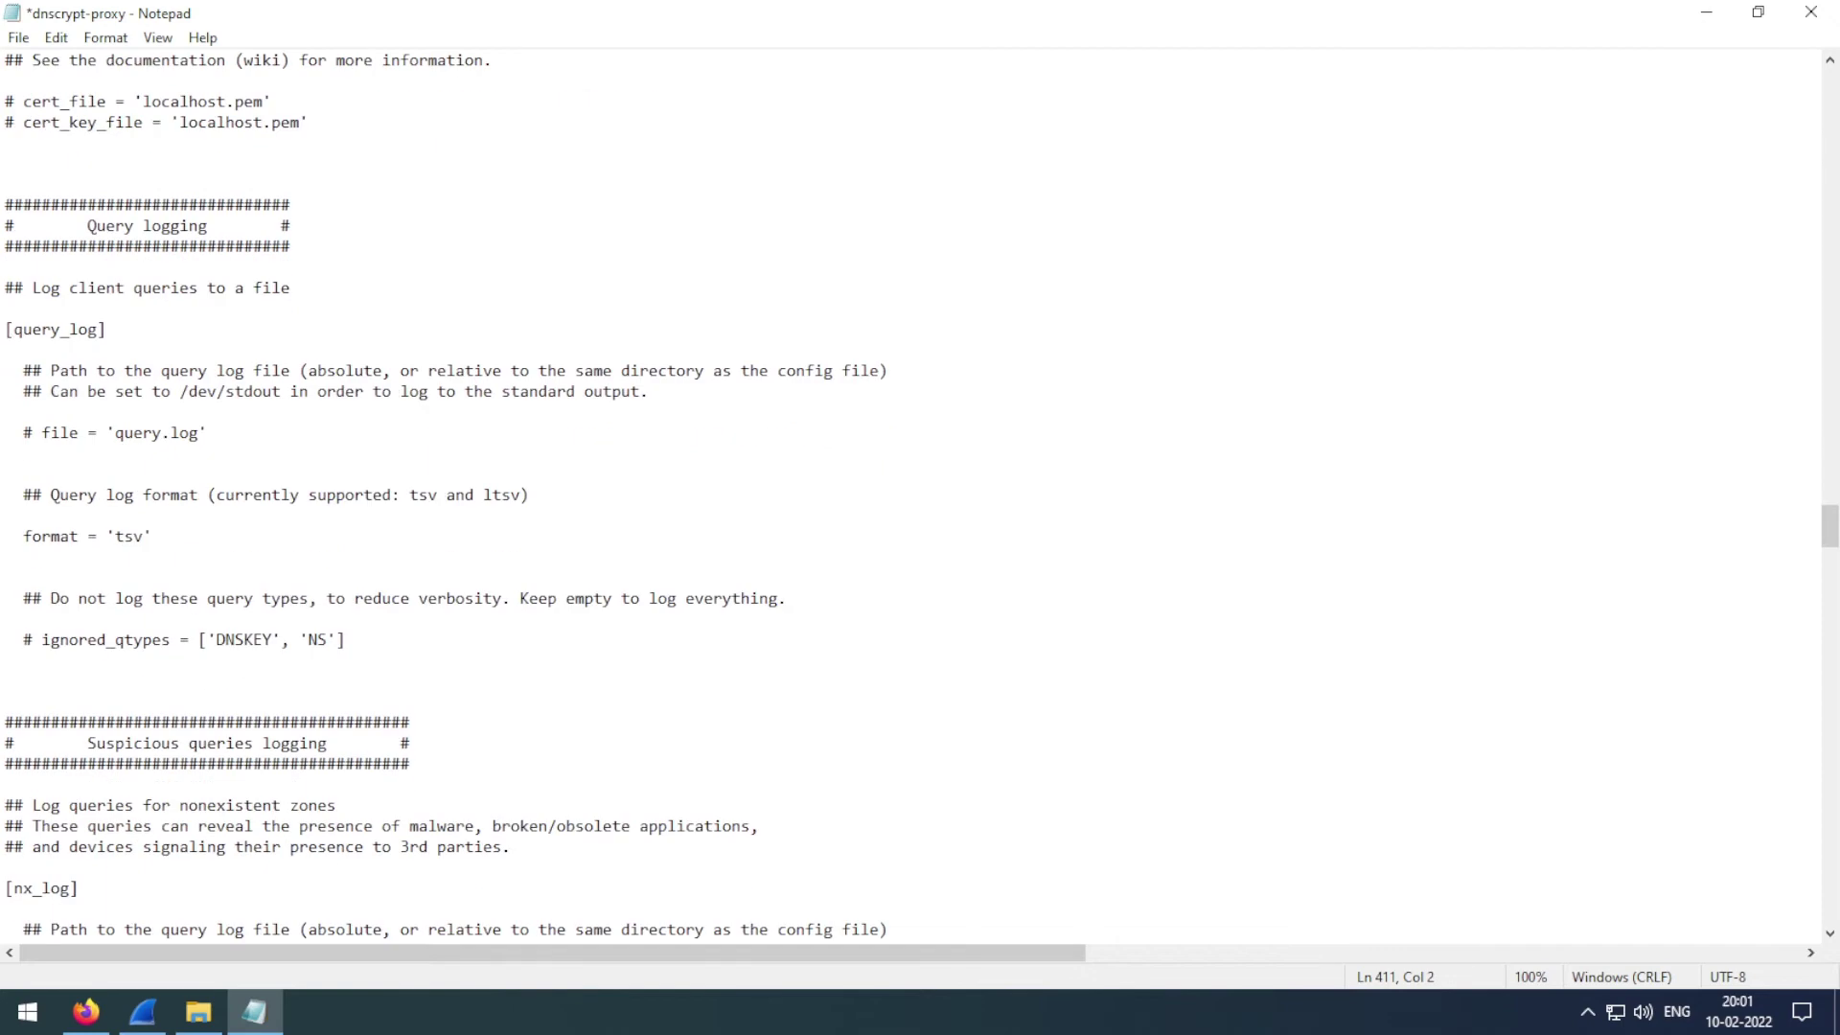
pyautogui.scroll(-20, 910, 498)
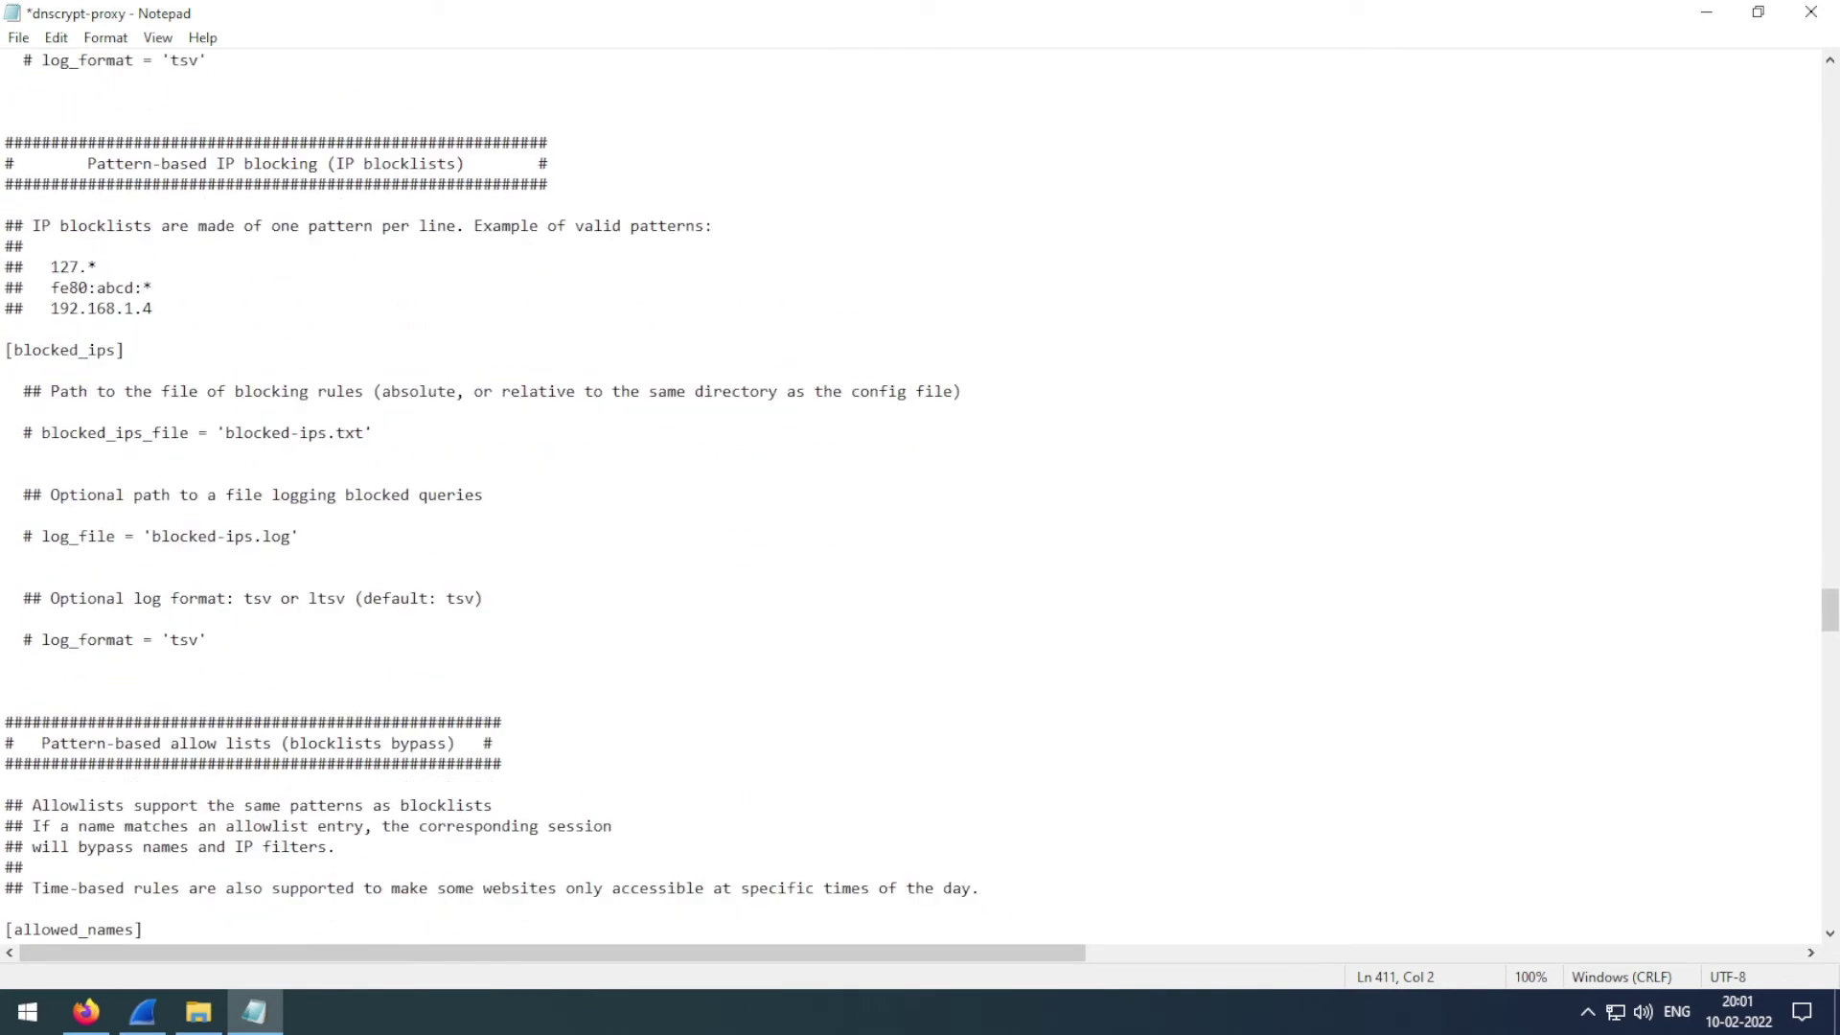
pyautogui.scroll(-20, 910, 498)
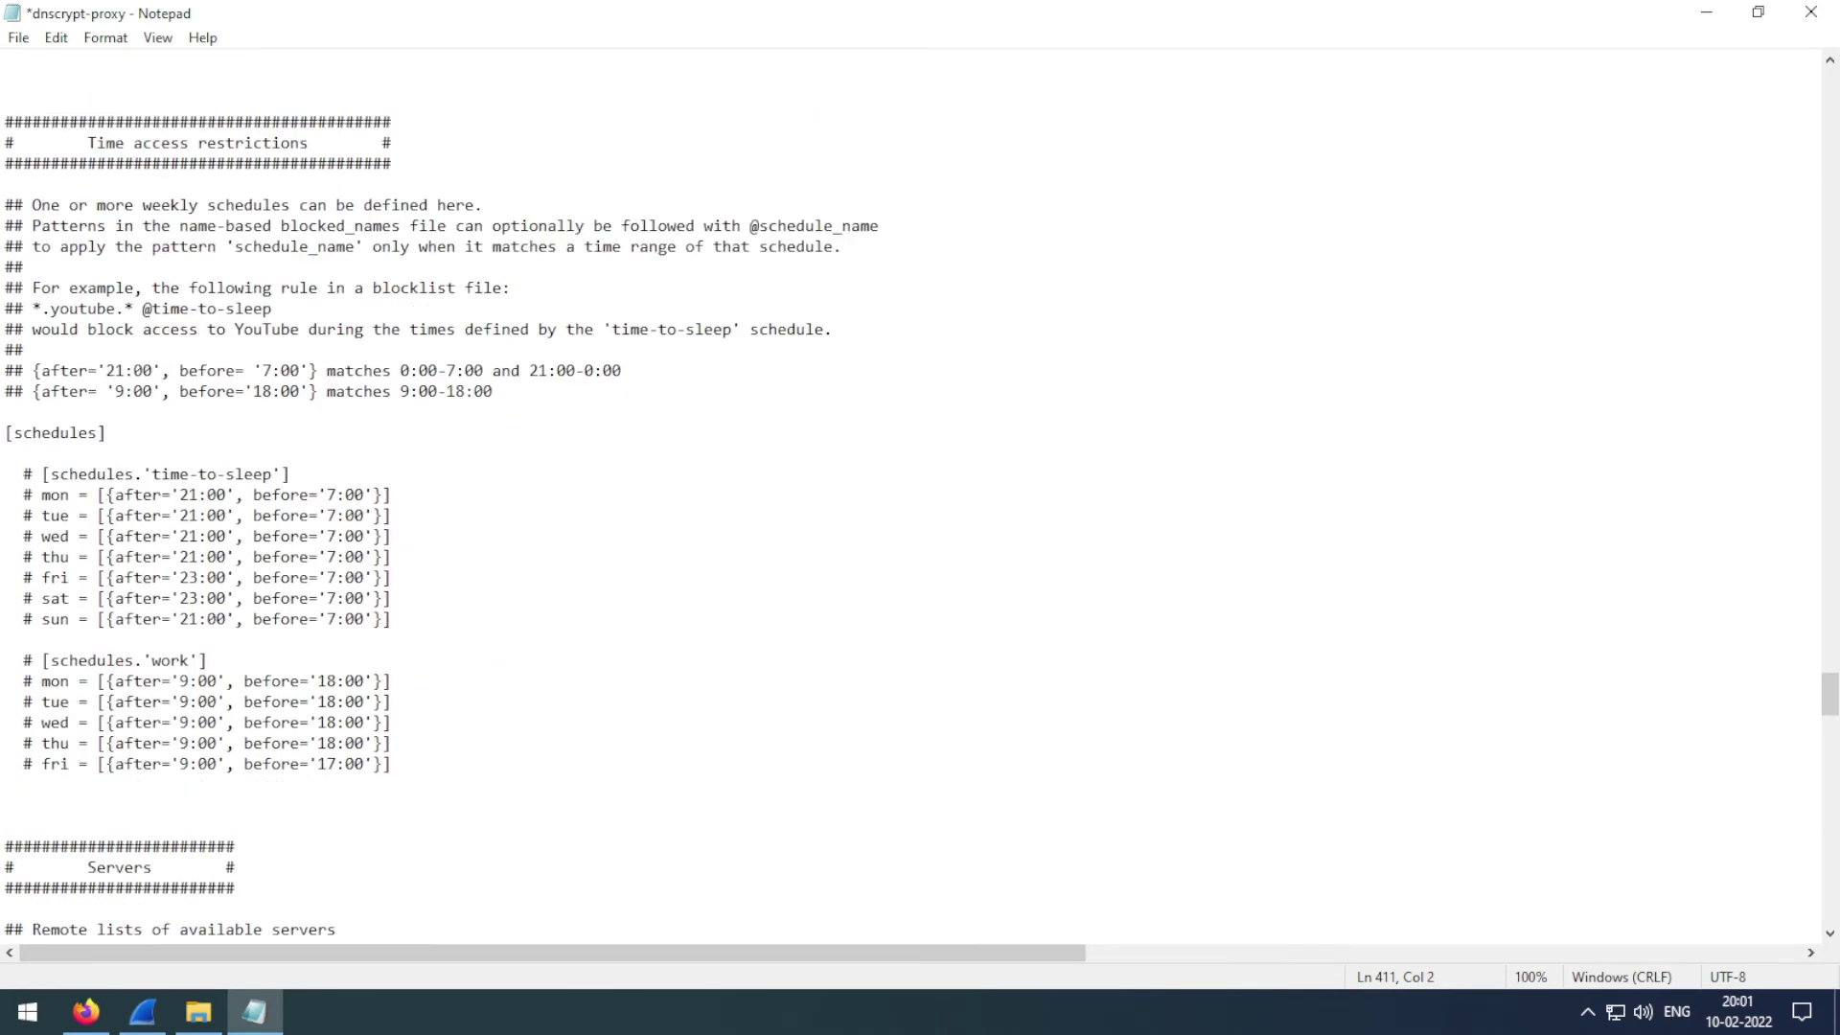
pyautogui.scroll(-16, 910, 498)
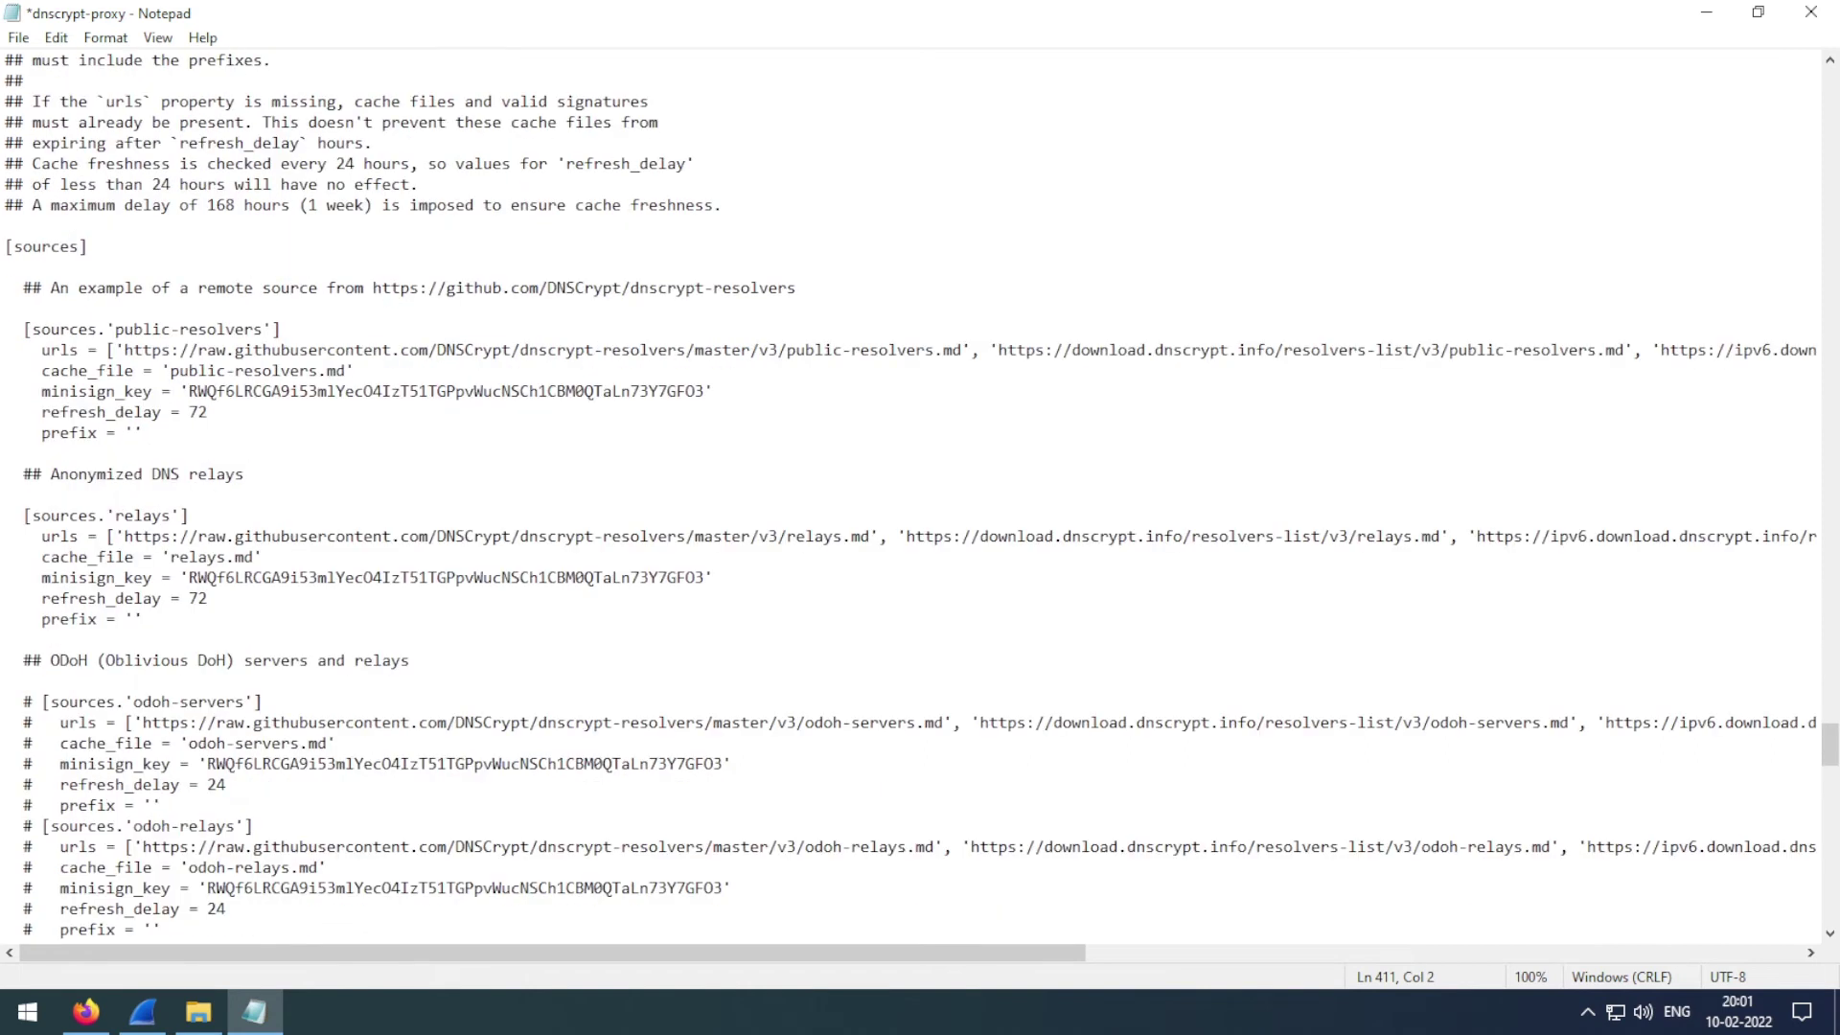
pyautogui.click(25, 288)
pyautogui.press('Down')
pyautogui.press('Down')
pyautogui.write('#')
pyautogui.press('Down')
pyautogui.write('#')
pyautogui.press('Down')
pyautogui.press('Left')
pyautogui.write('#')
pyautogui.press('Down')
pyautogui.press('Left')
pyautogui.press('#')
pyautogui.press('Down')
pyautogui.press('Left')
pyautogui.press('#')
pyautogui.press('Down')
pyautogui.press('Left')
pyautogui.press('#')
pyautogui.press('Down')
pyautogui.press('Down')
pyautogui.press('Down')
pyautogui.press('Down')
pyautogui.press('Left')
pyautogui.press('Left')
pyautogui.press('#')
pyautogui.press('Down')
pyautogui.press('#')
pyautogui.press('Down')
pyautogui.press('Left')
pyautogui.press('#')
pyautogui.press('Down')
pyautogui.press('Left')
pyautogui.write('#')
pyautogui.press('Down')
pyautogui.press('Left')
pyautogui.write('#')
# Step: Uncomment the odoh-servers and odoh-relays source lines and save the config
pyautogui.press('Down')
pyautogui.press('Left')
pyautogui.write('#')
pyautogui.scroll(-2, 911, 493)
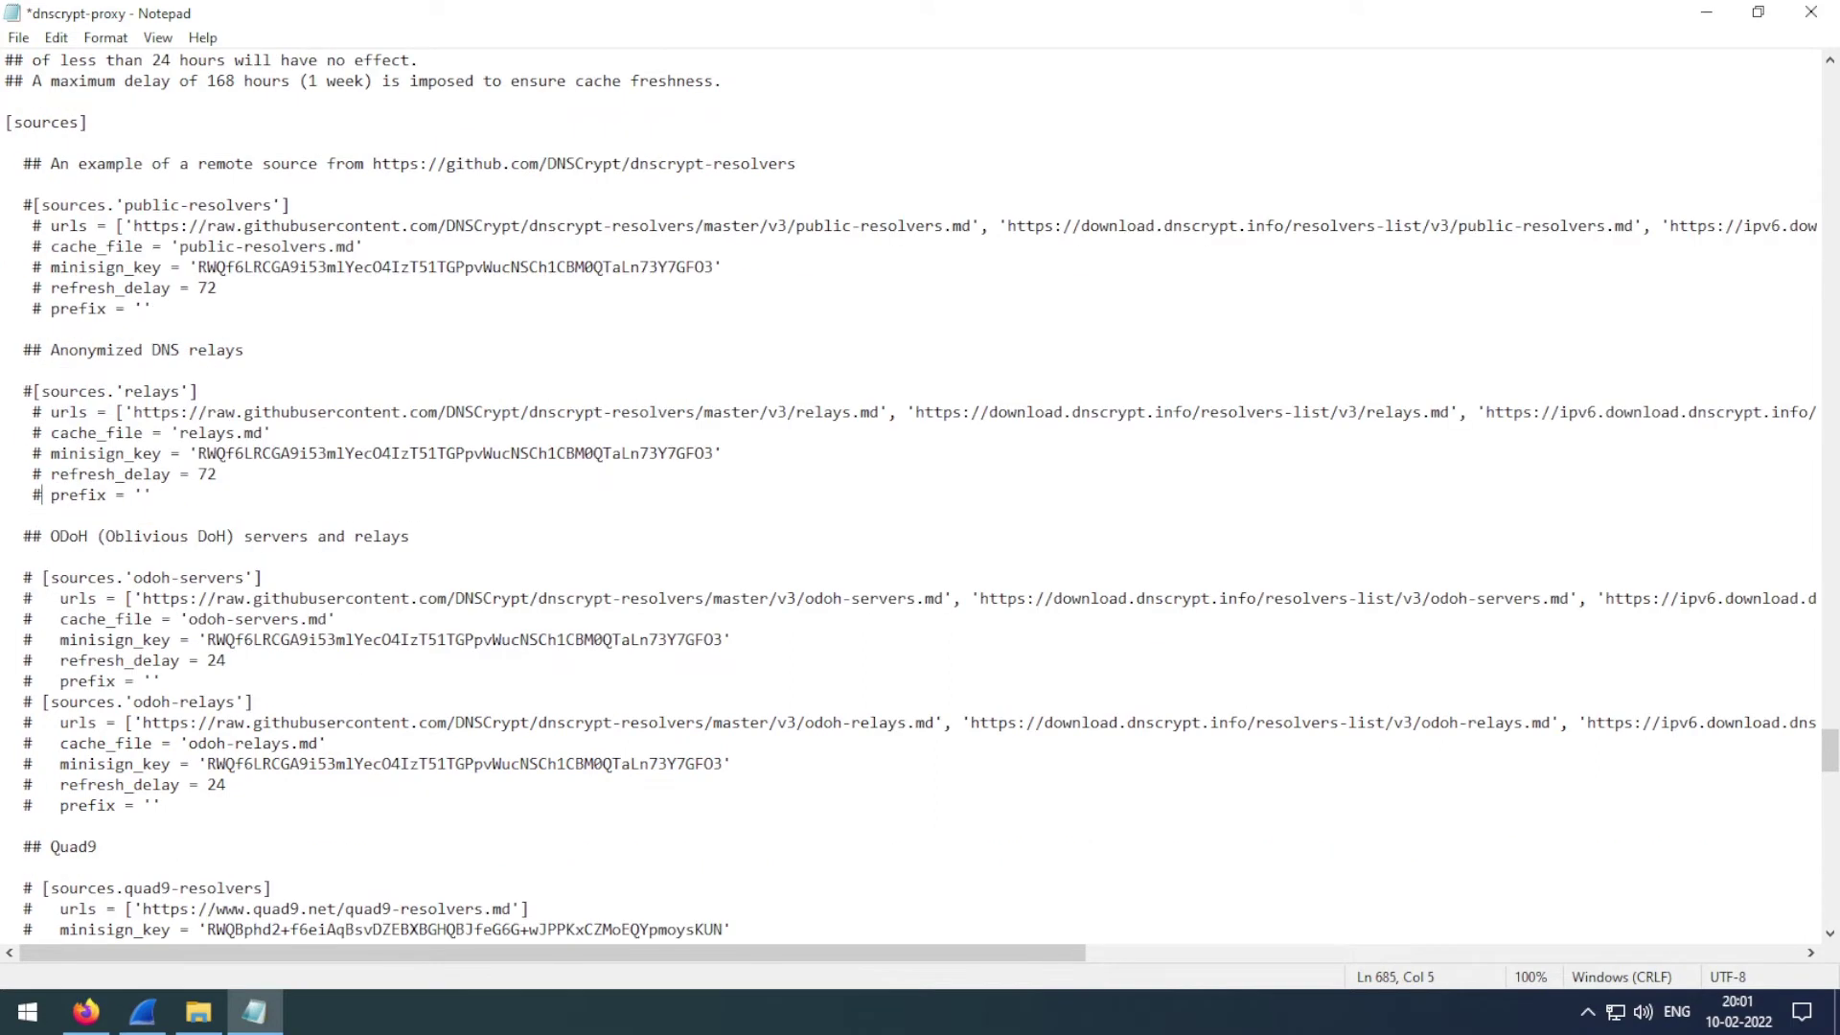
pyautogui.press('Down')
pyautogui.press('Down')
pyautogui.press('Down')
pyautogui.press('Down')
pyautogui.press('Left')
pyautogui.press('Left')
pyautogui.press('Delete')
pyautogui.press('BackSpace')
pyautogui.press('Down')
pyautogui.press('Delete')
pyautogui.press('Down')
pyautogui.press('Delete')
pyautogui.press('Down')
pyautogui.press('Delete')
pyautogui.hotkey('shift', 'Right')
pyautogui.press('Down')
pyautogui.press('BackSpace')
pyautogui.press('Down')
pyautogui.press('Delete')
pyautogui.press('Down')
pyautogui.press('Delete')
pyautogui.press('Down')
pyautogui.press('Delete')
pyautogui.press('Down')
pyautogui.press('Delete')
pyautogui.press('Down')
pyautogui.press('Delete')
pyautogui.press('Down')
pyautogui.press('Delete')
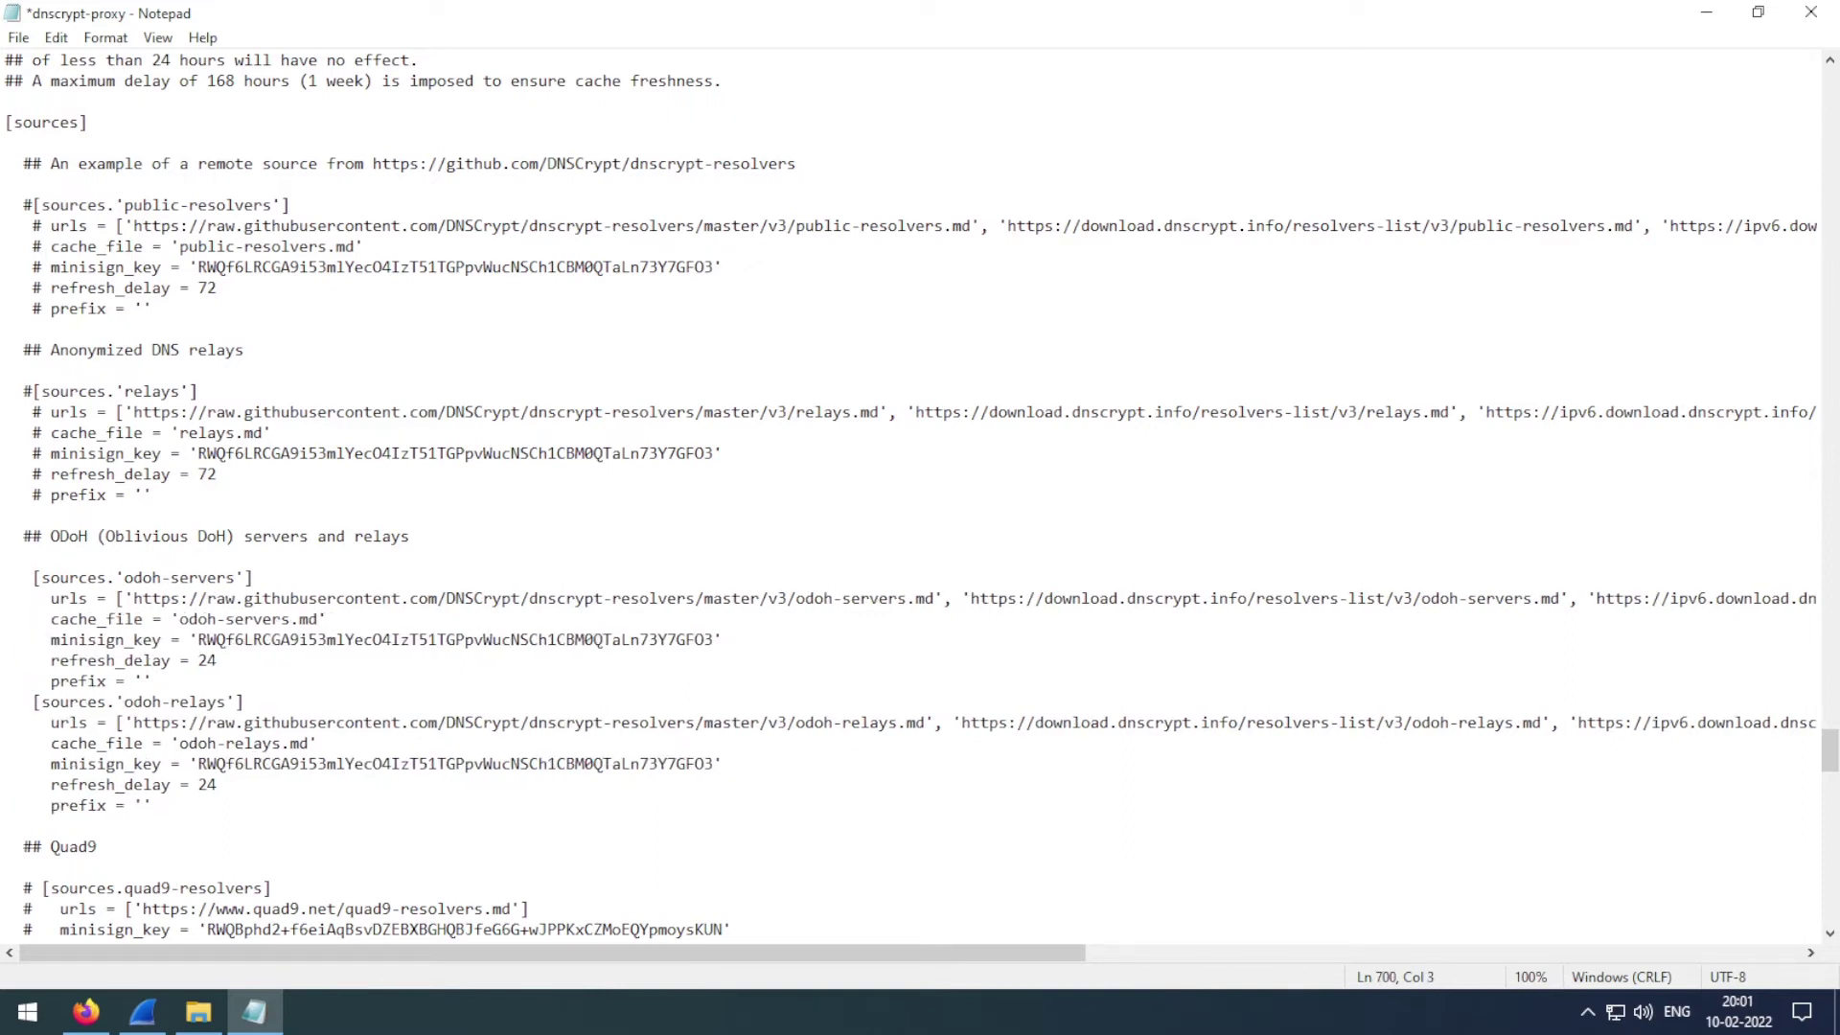
pyautogui.hotkey('ctrl', 's')
# Step: Open a Command Prompt in the win64 folder and run dnscrypt-proxy.exe
pyautogui.click(198, 1012)
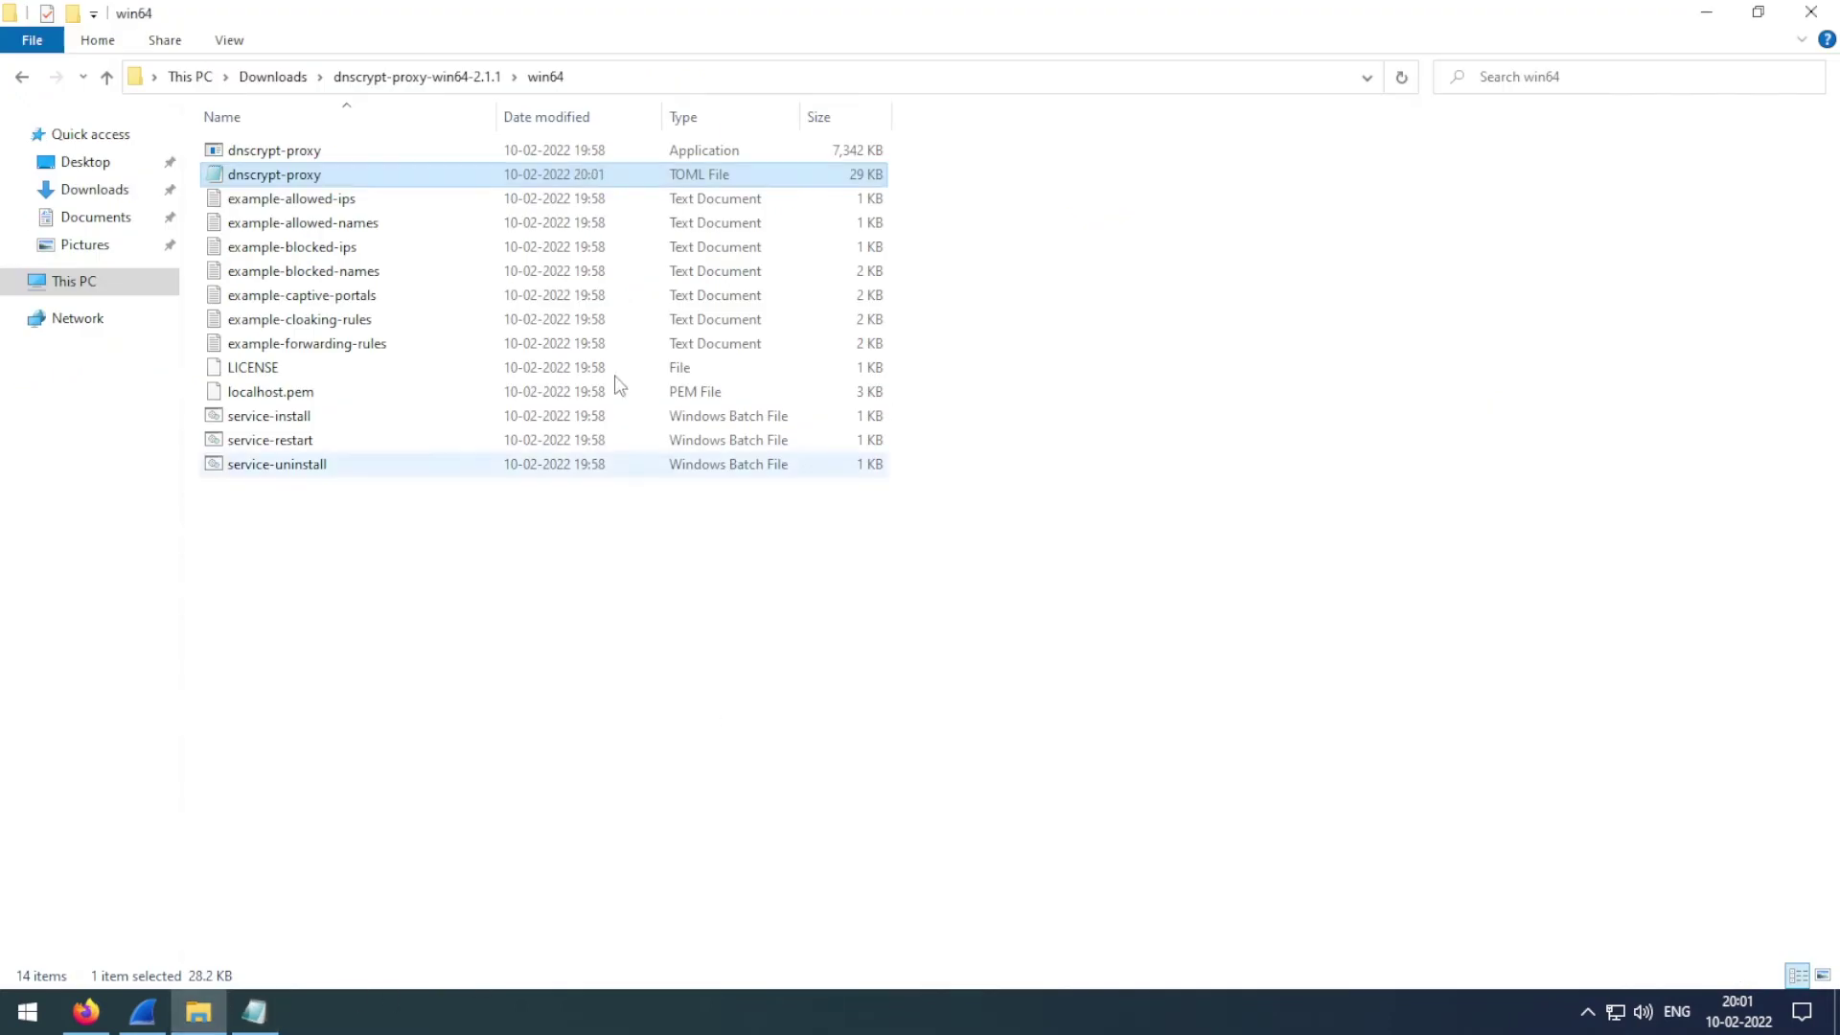
pyautogui.click(645, 86)
pyautogui.write('cmd')
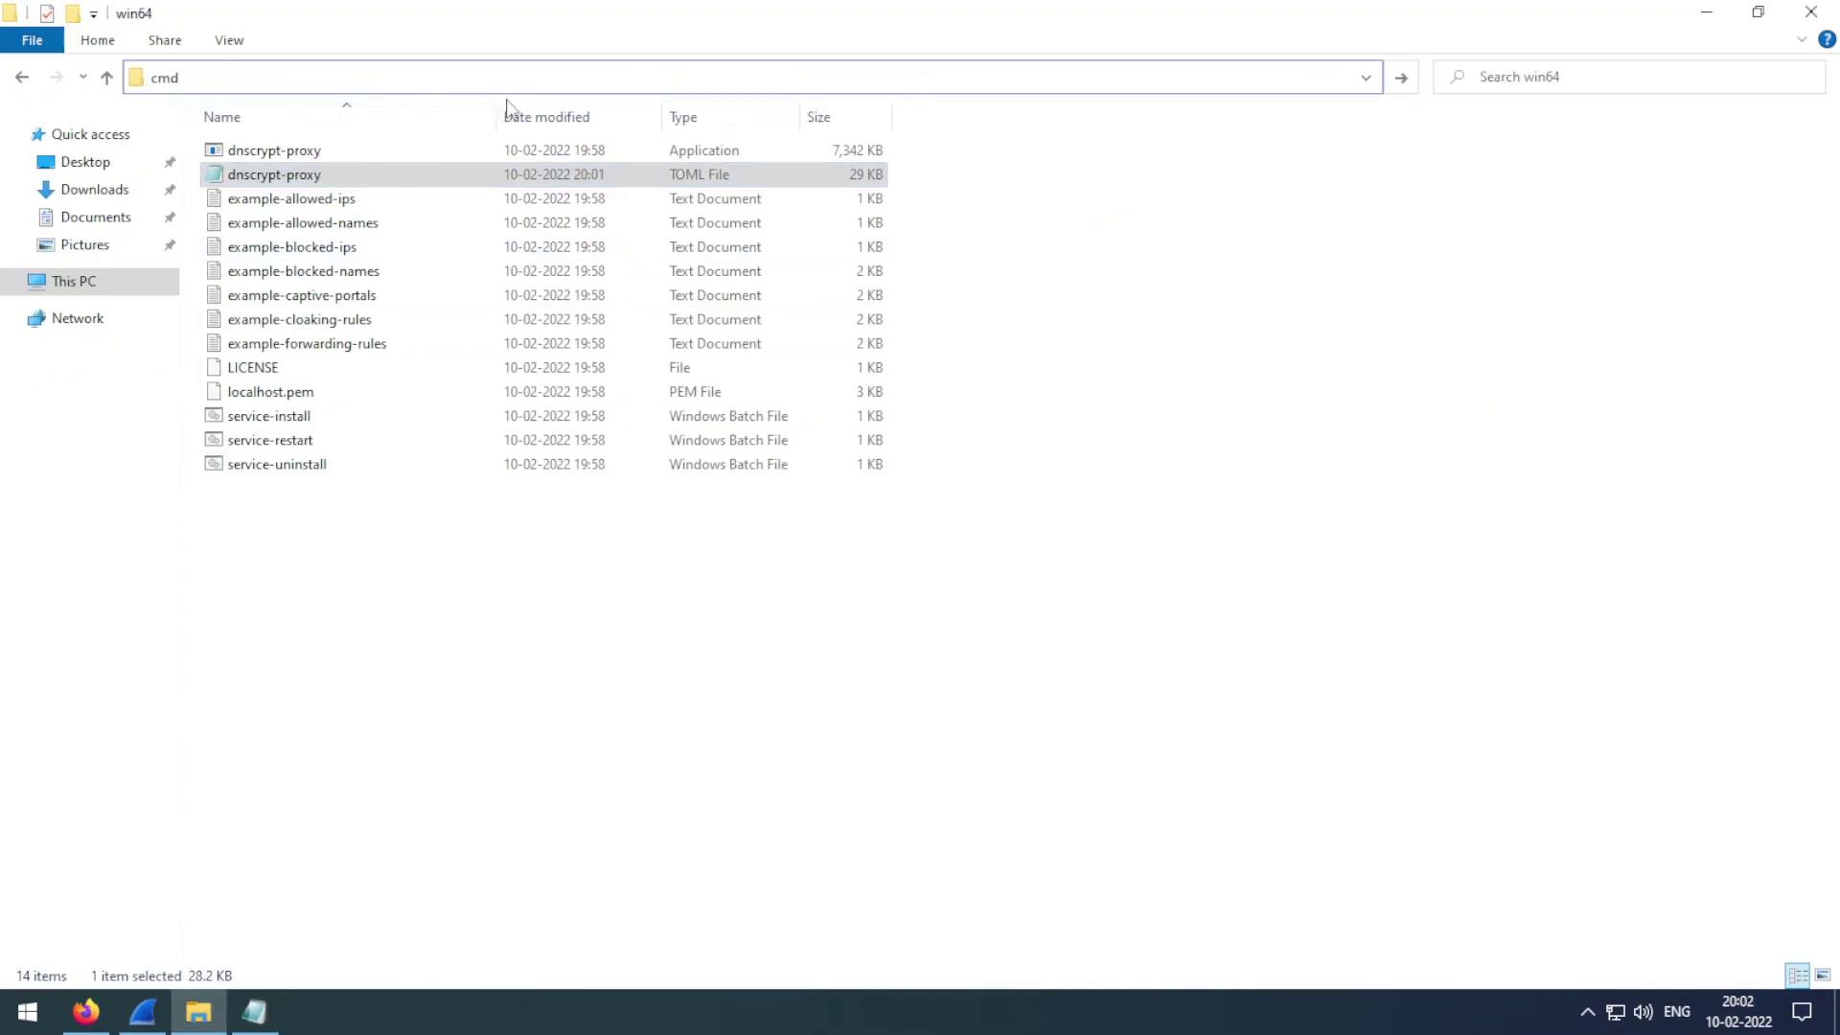
pyautogui.press('Return')
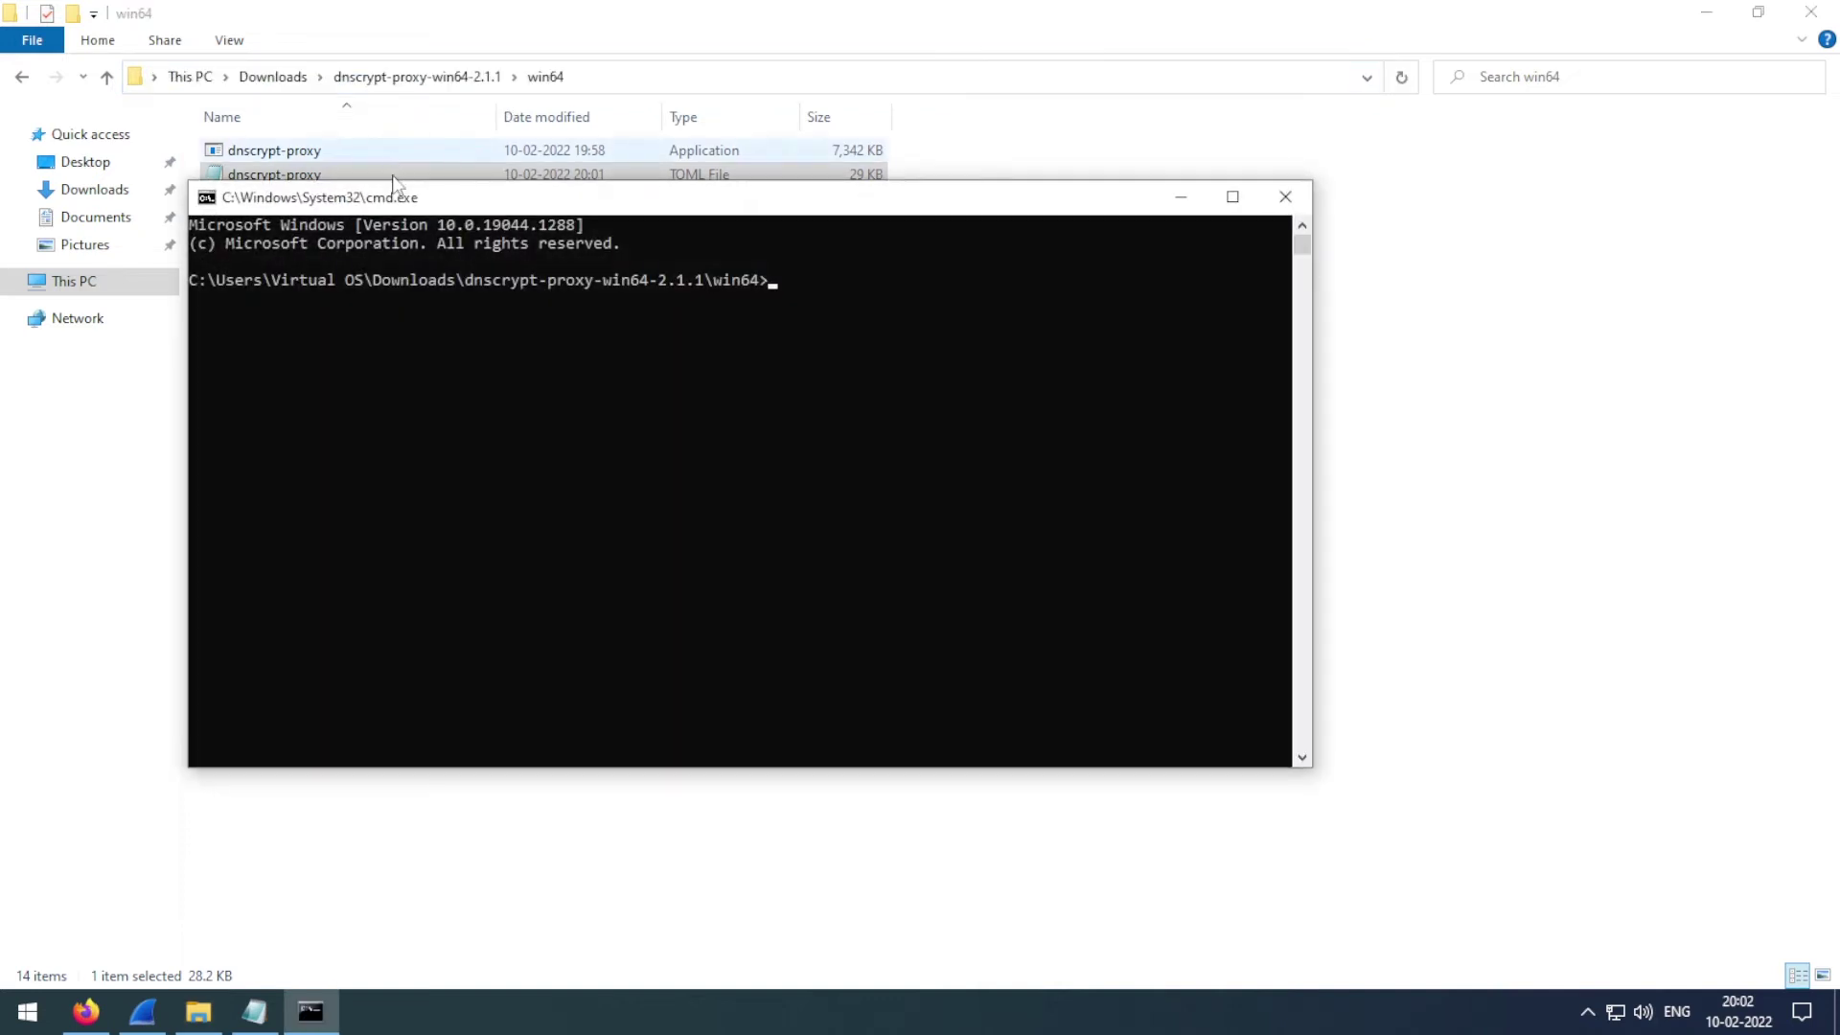
pyautogui.moveTo(566, 203); pyautogui.dragTo(733, 381)
pyautogui.write('d')
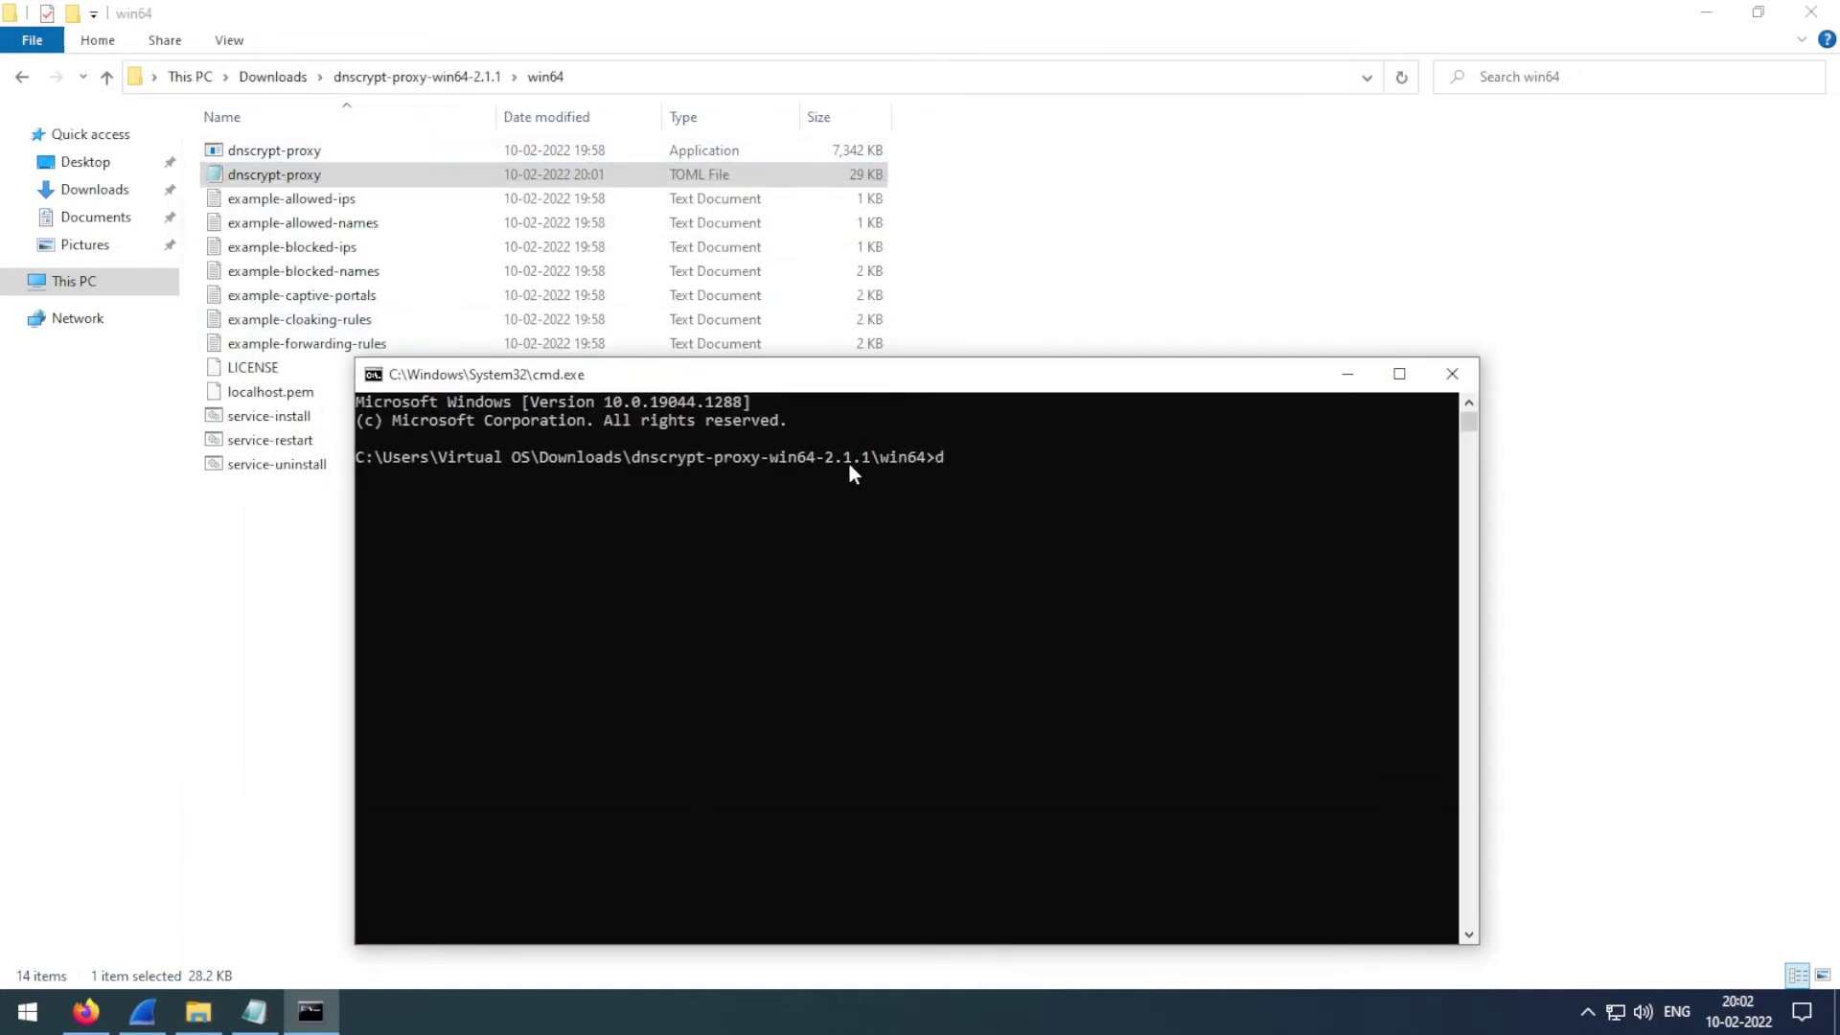
pyautogui.press('Tab')
pyautogui.press('Return')
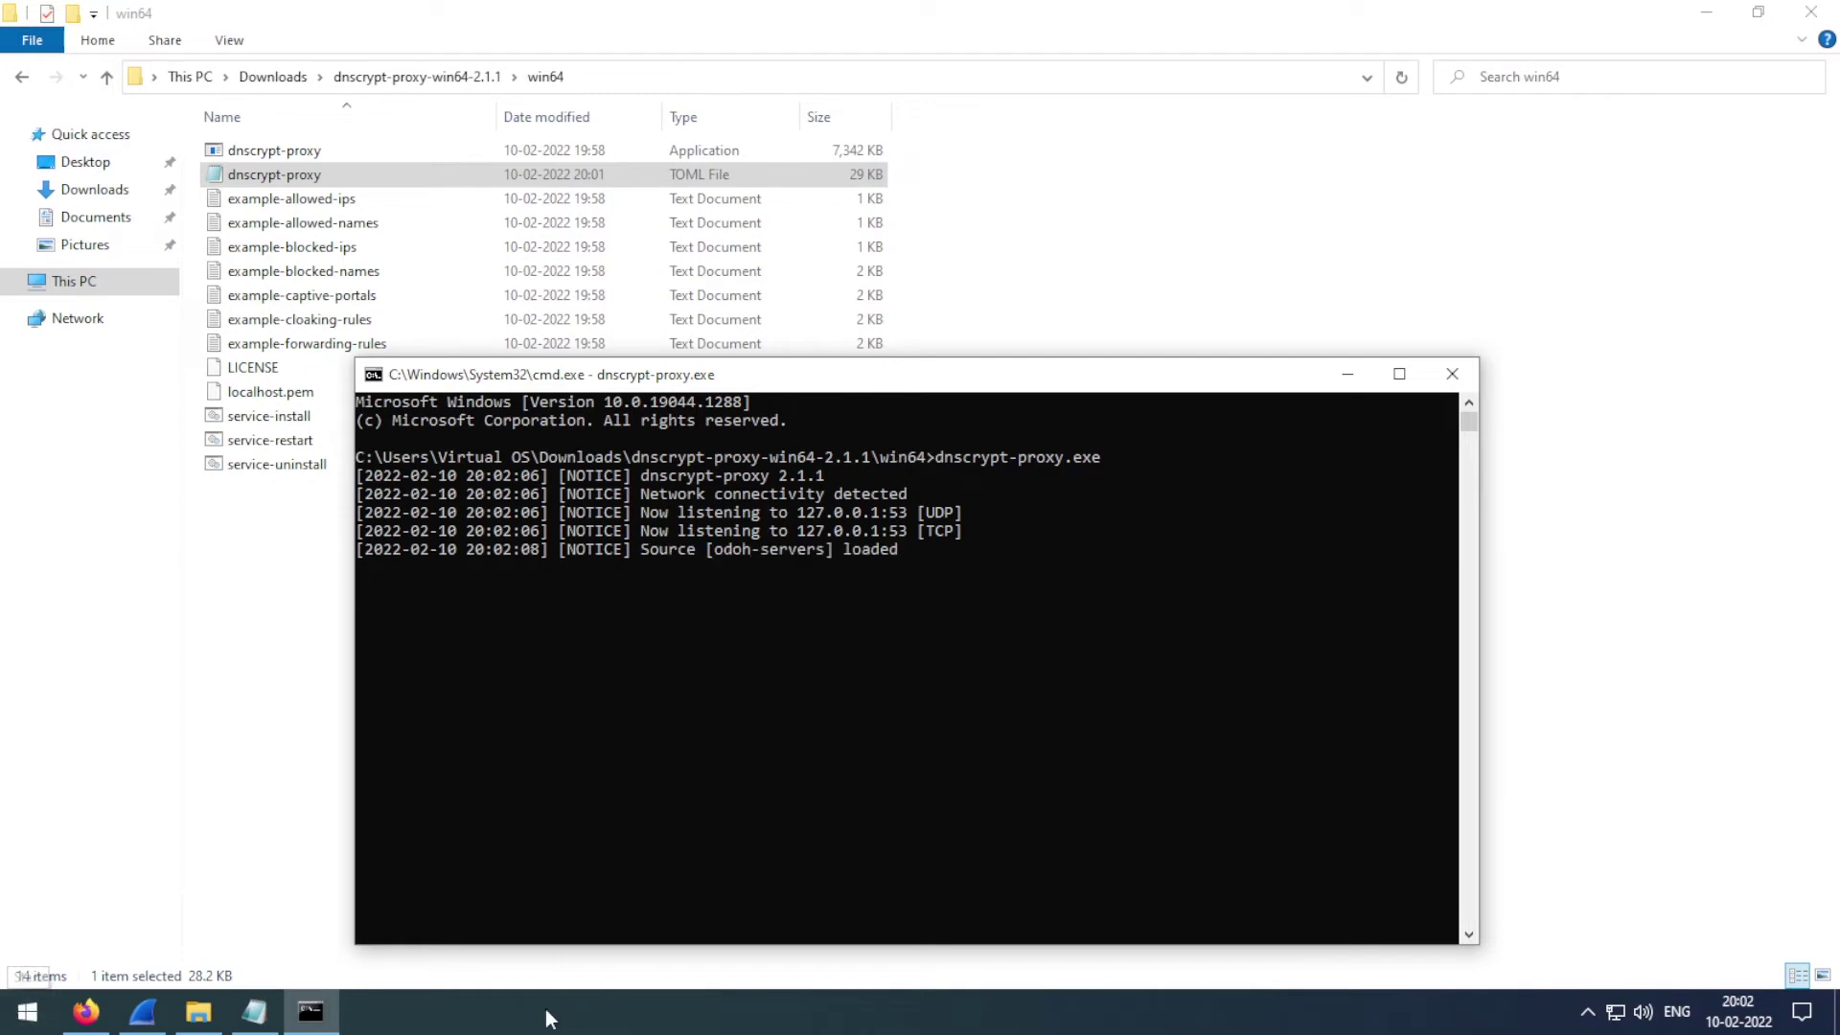
# Step: In a second Command Prompt, run an nslookup test against 127.0.0.1
pyautogui.click(285, 1027)
pyautogui.rightClick(284, 1027)
pyautogui.rightClick(319, 1008)
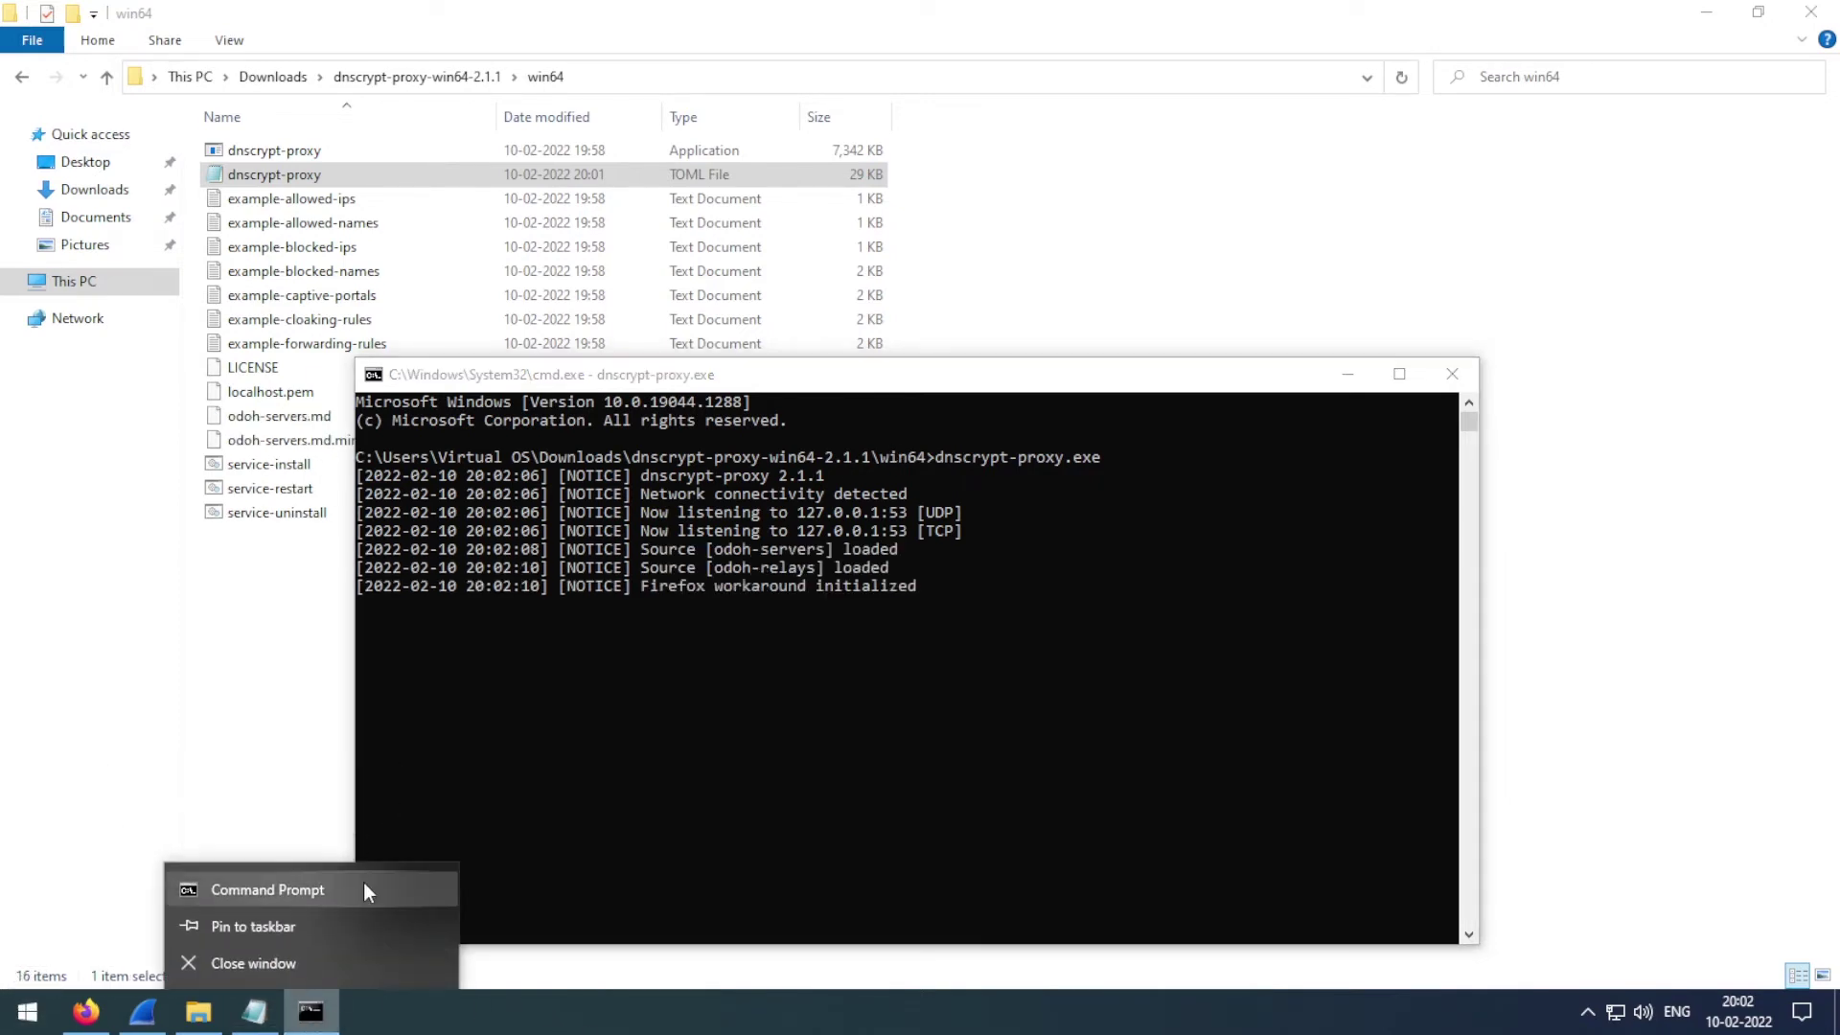
pyautogui.click(343, 889)
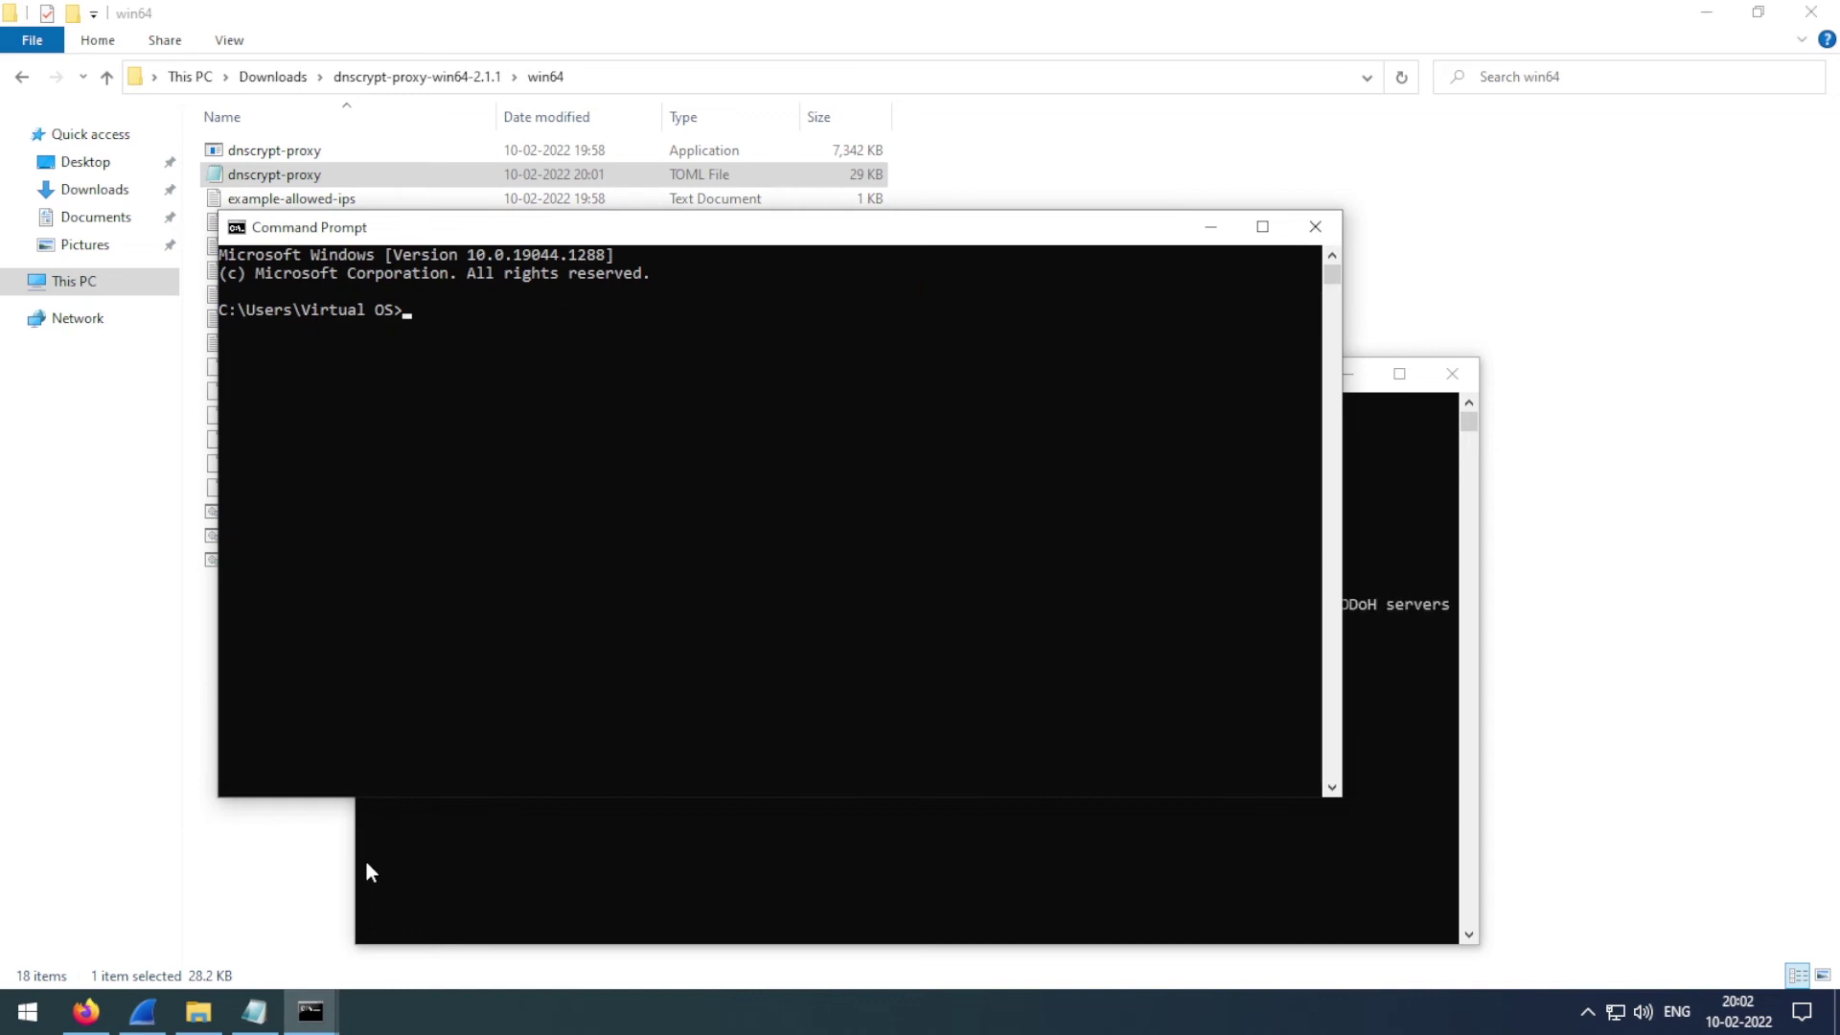
pyautogui.write('nslookup google./c')
pyautogui.write('m 127.0.0.1')
pyautogui.press('Return')
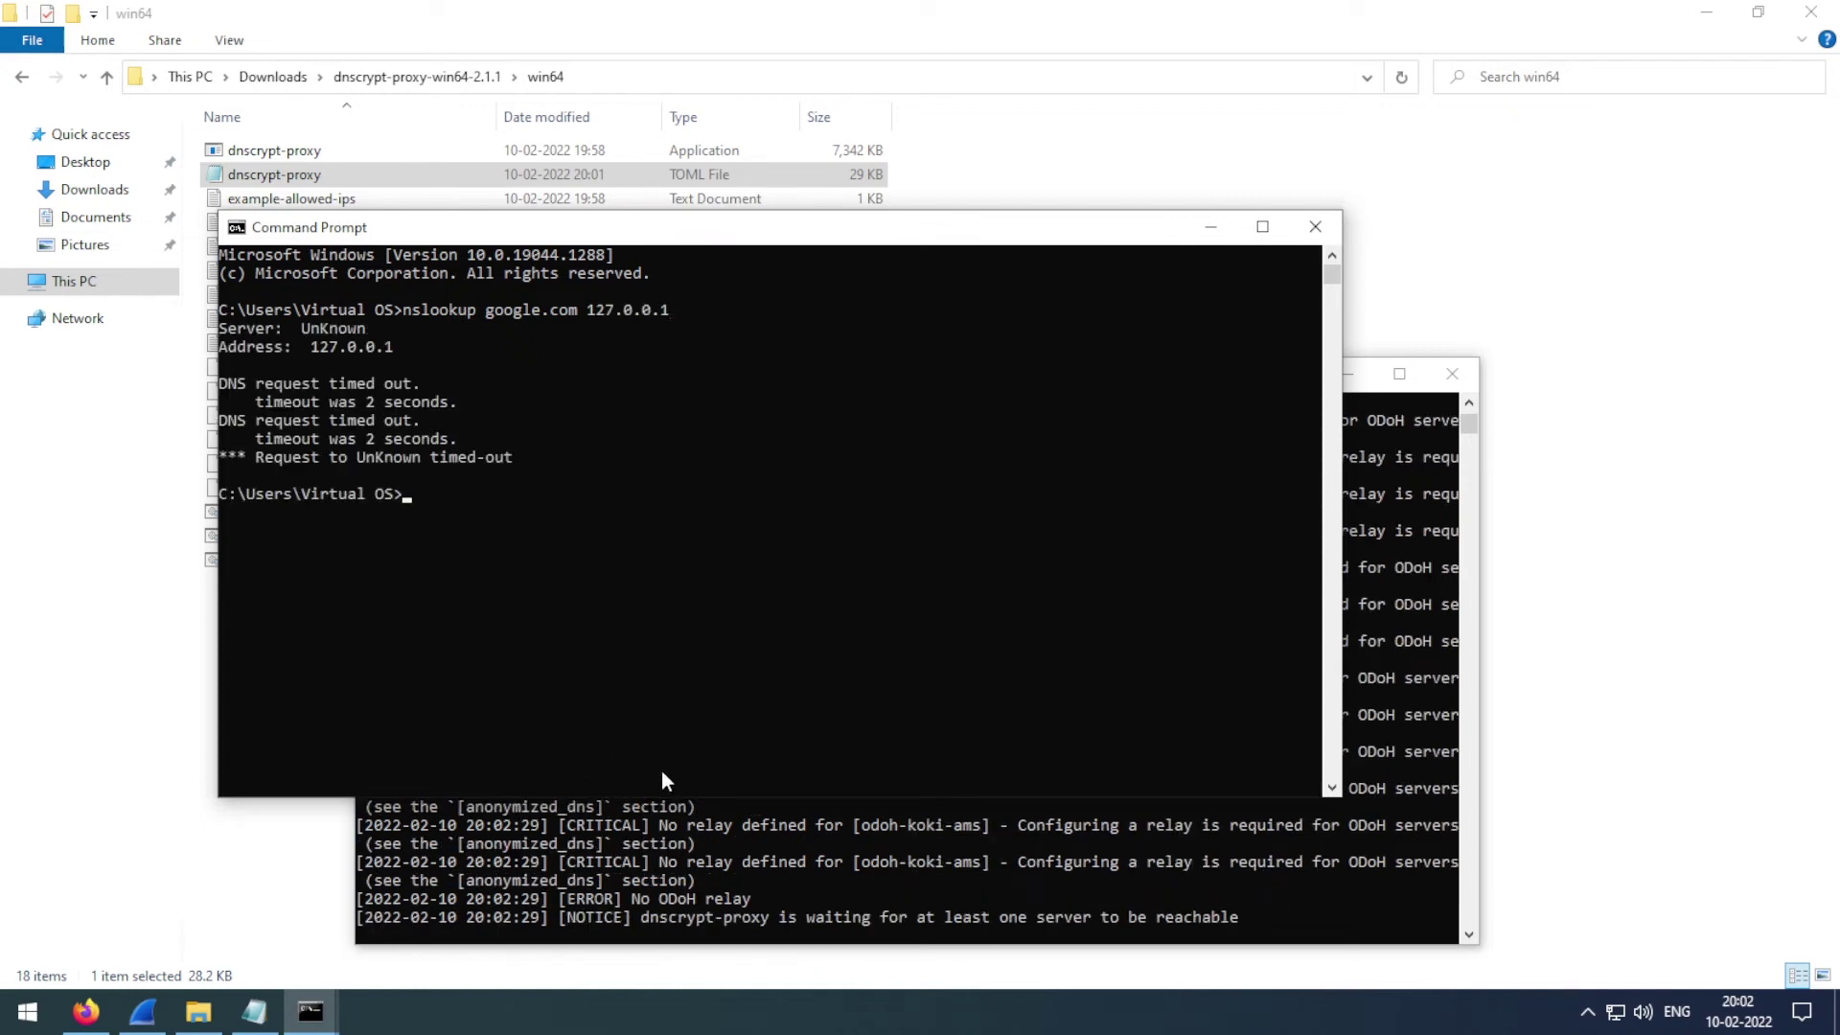
# Step: Stop the running dnscrypt-proxy with Ctrl+C and close its console
pyautogui.click(1373, 764)
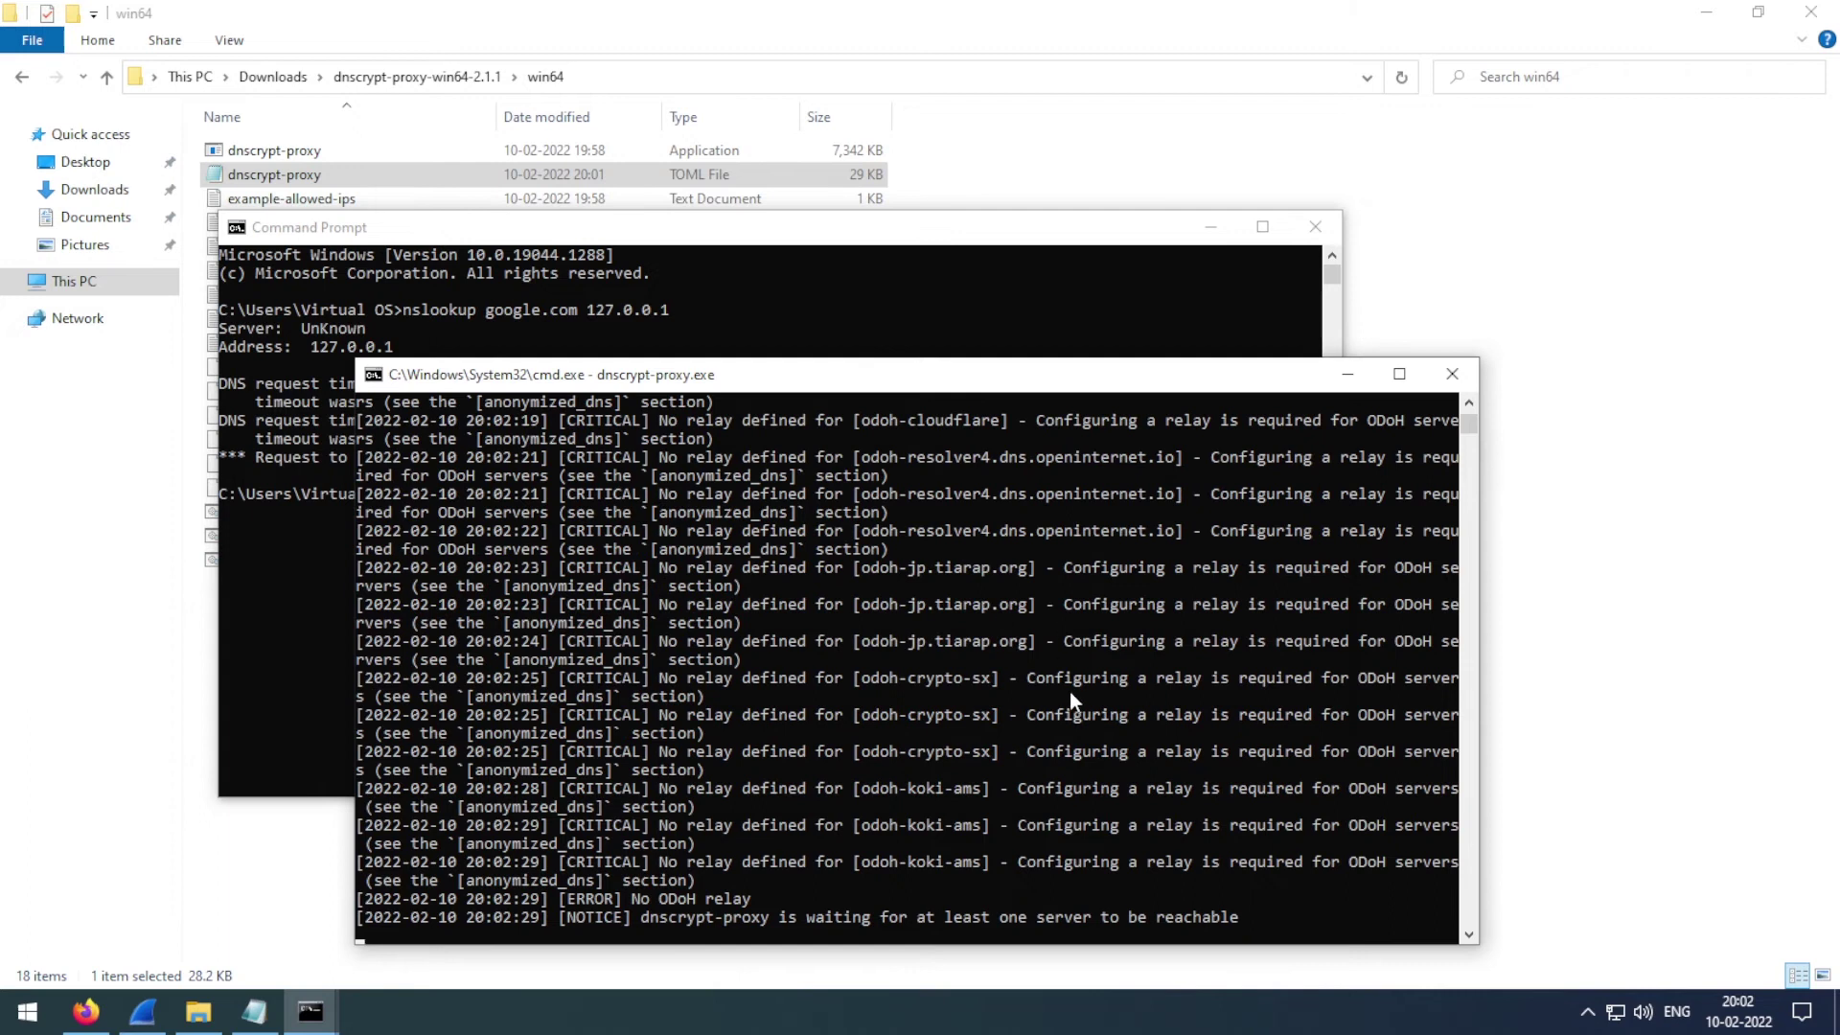
pyautogui.hotkey('ctrl', 'c')
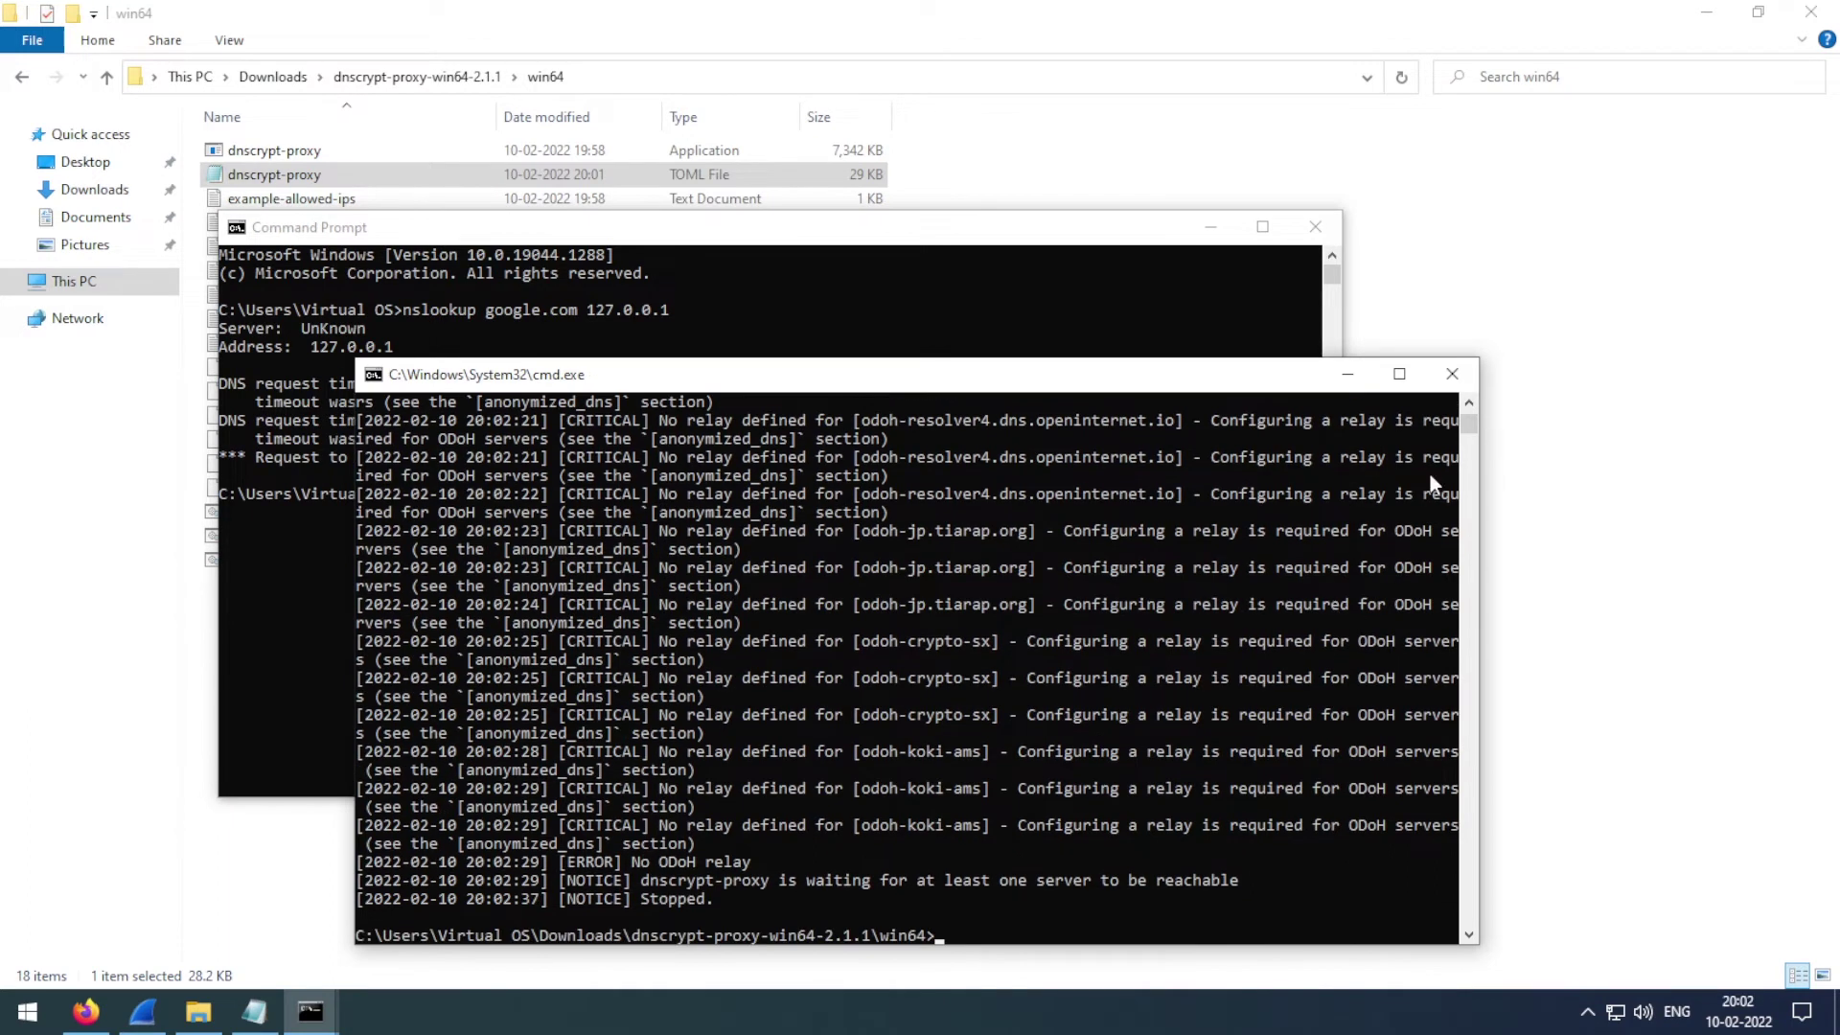
pyautogui.click(1451, 374)
# Step: Open odoh-relays.md in Notepad, always using Notepad for .md files
pyautogui.click(1482, 407)
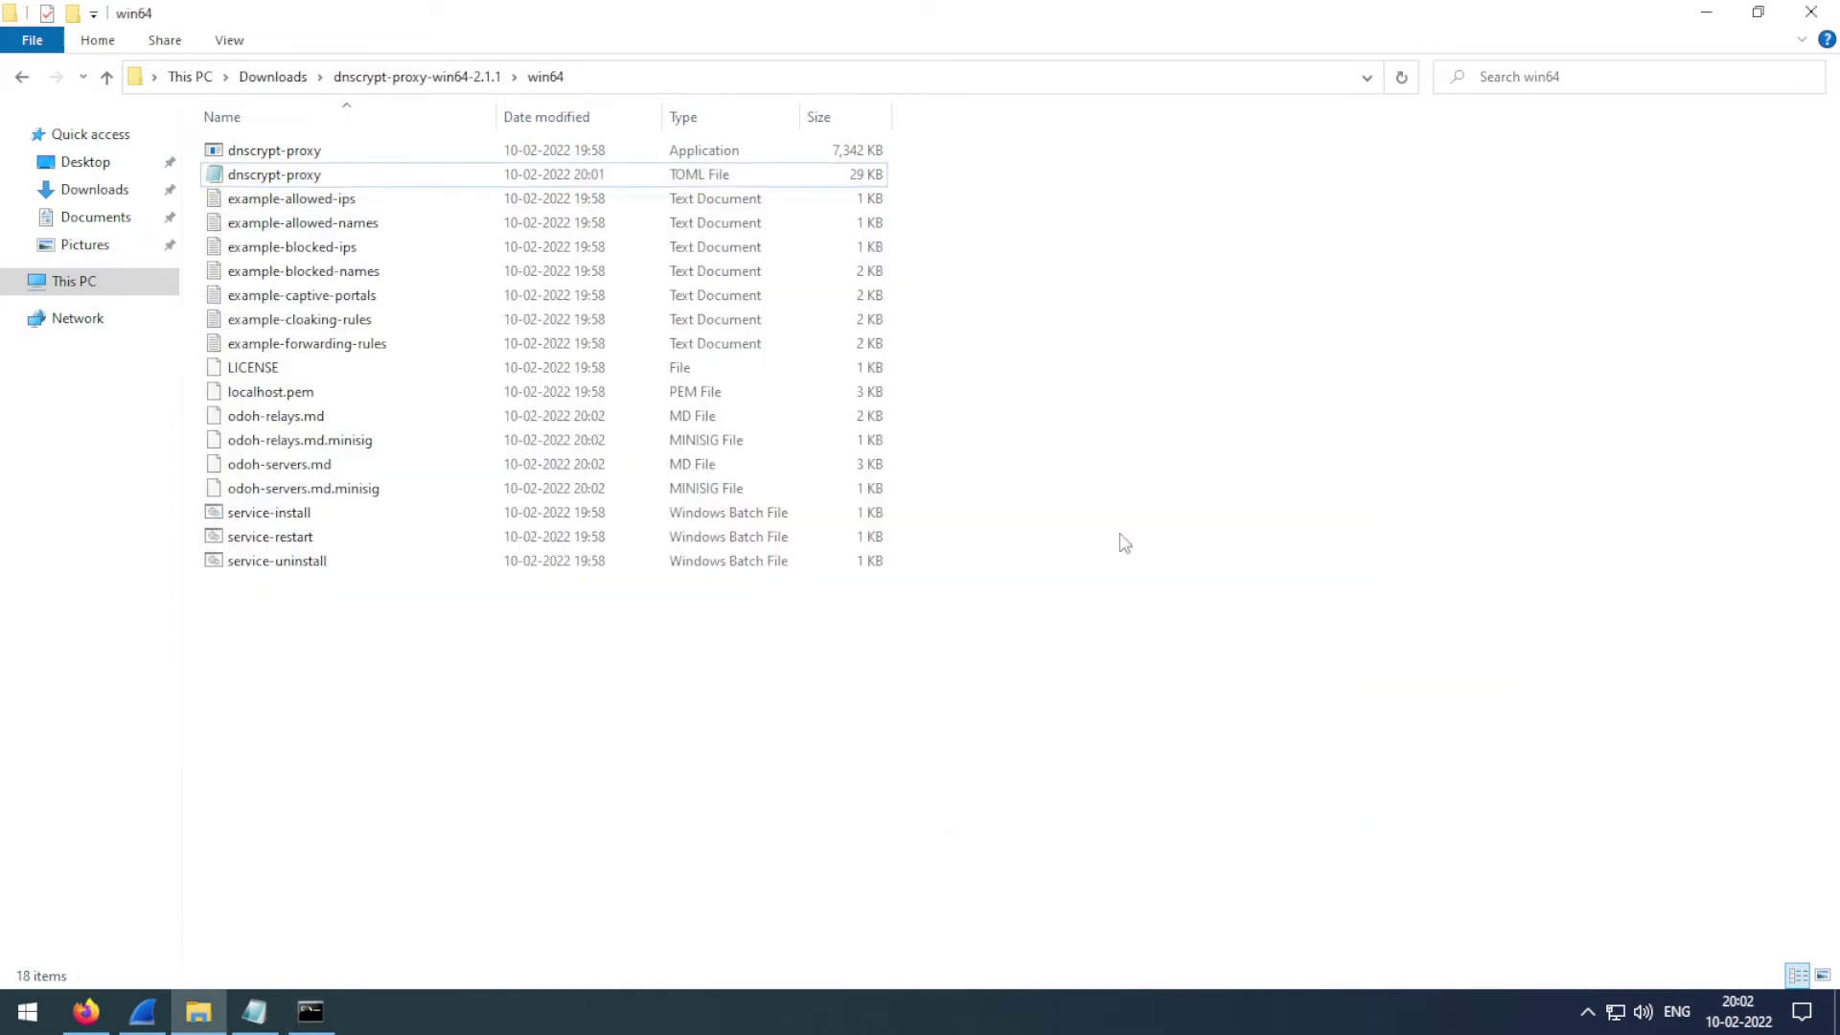
pyautogui.click(292, 421)
pyautogui.rightClick(289, 416)
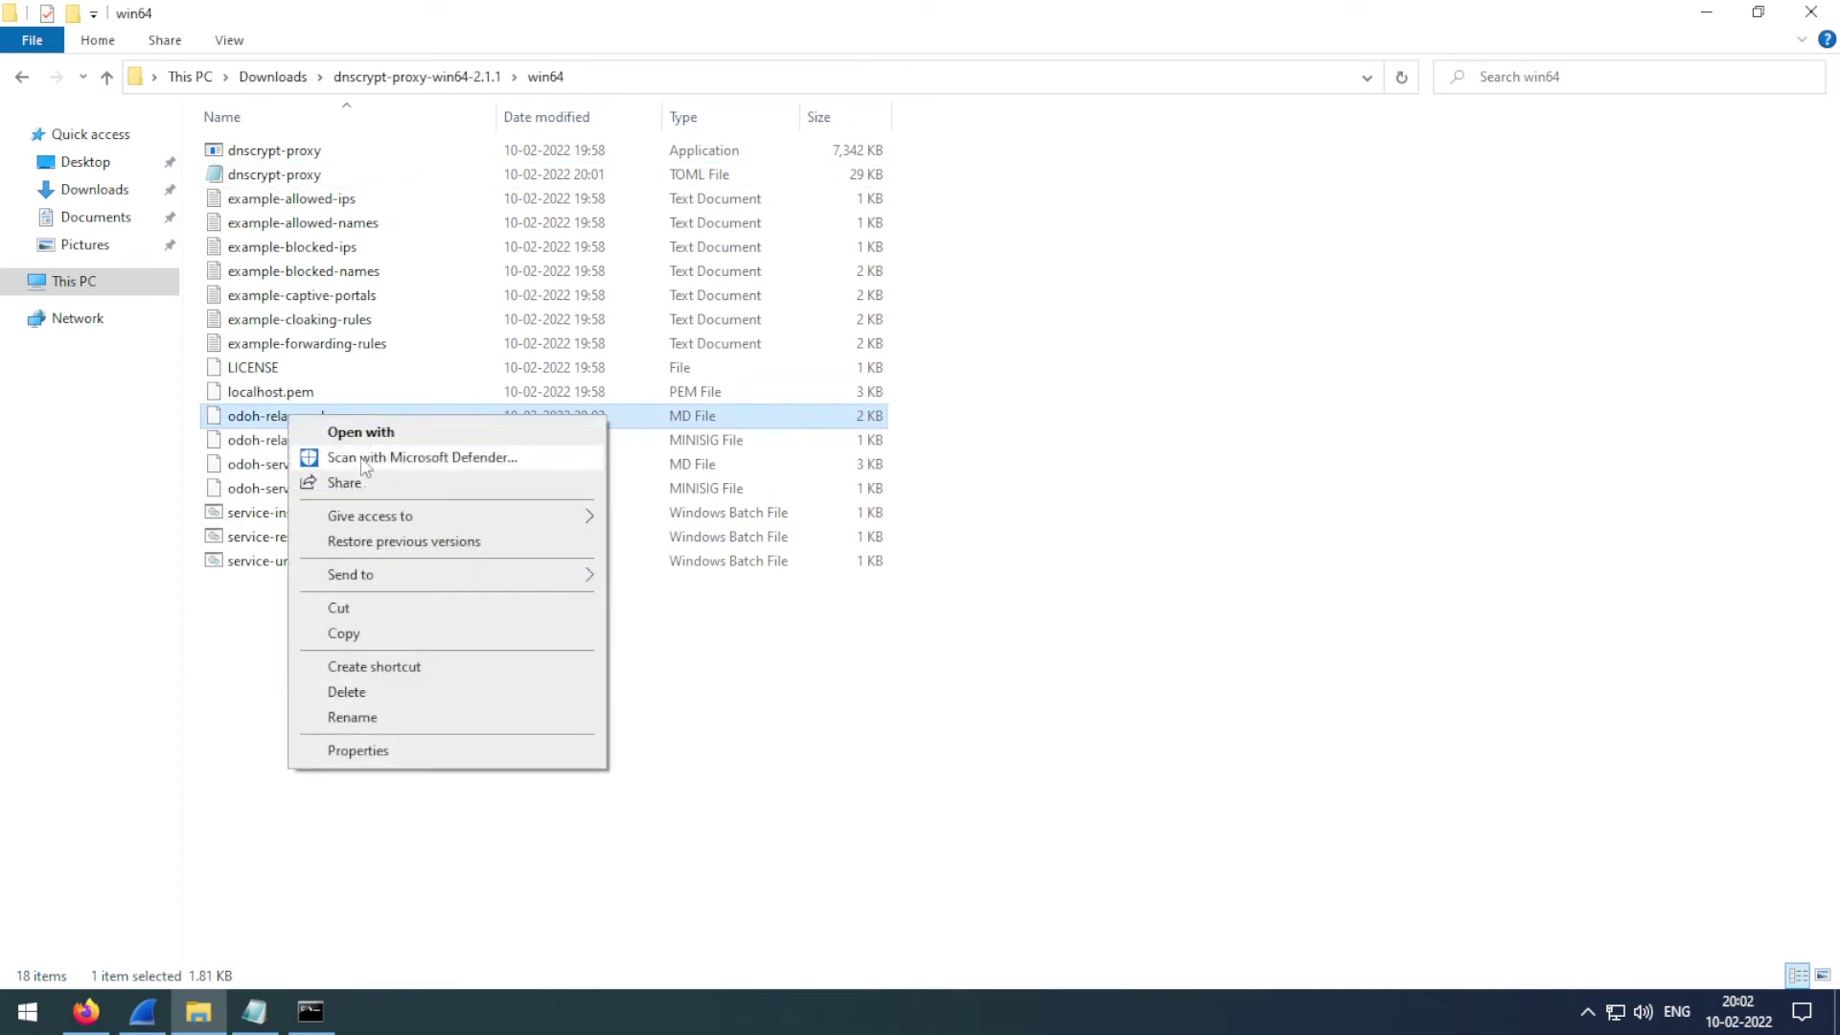
pyautogui.click(417, 429)
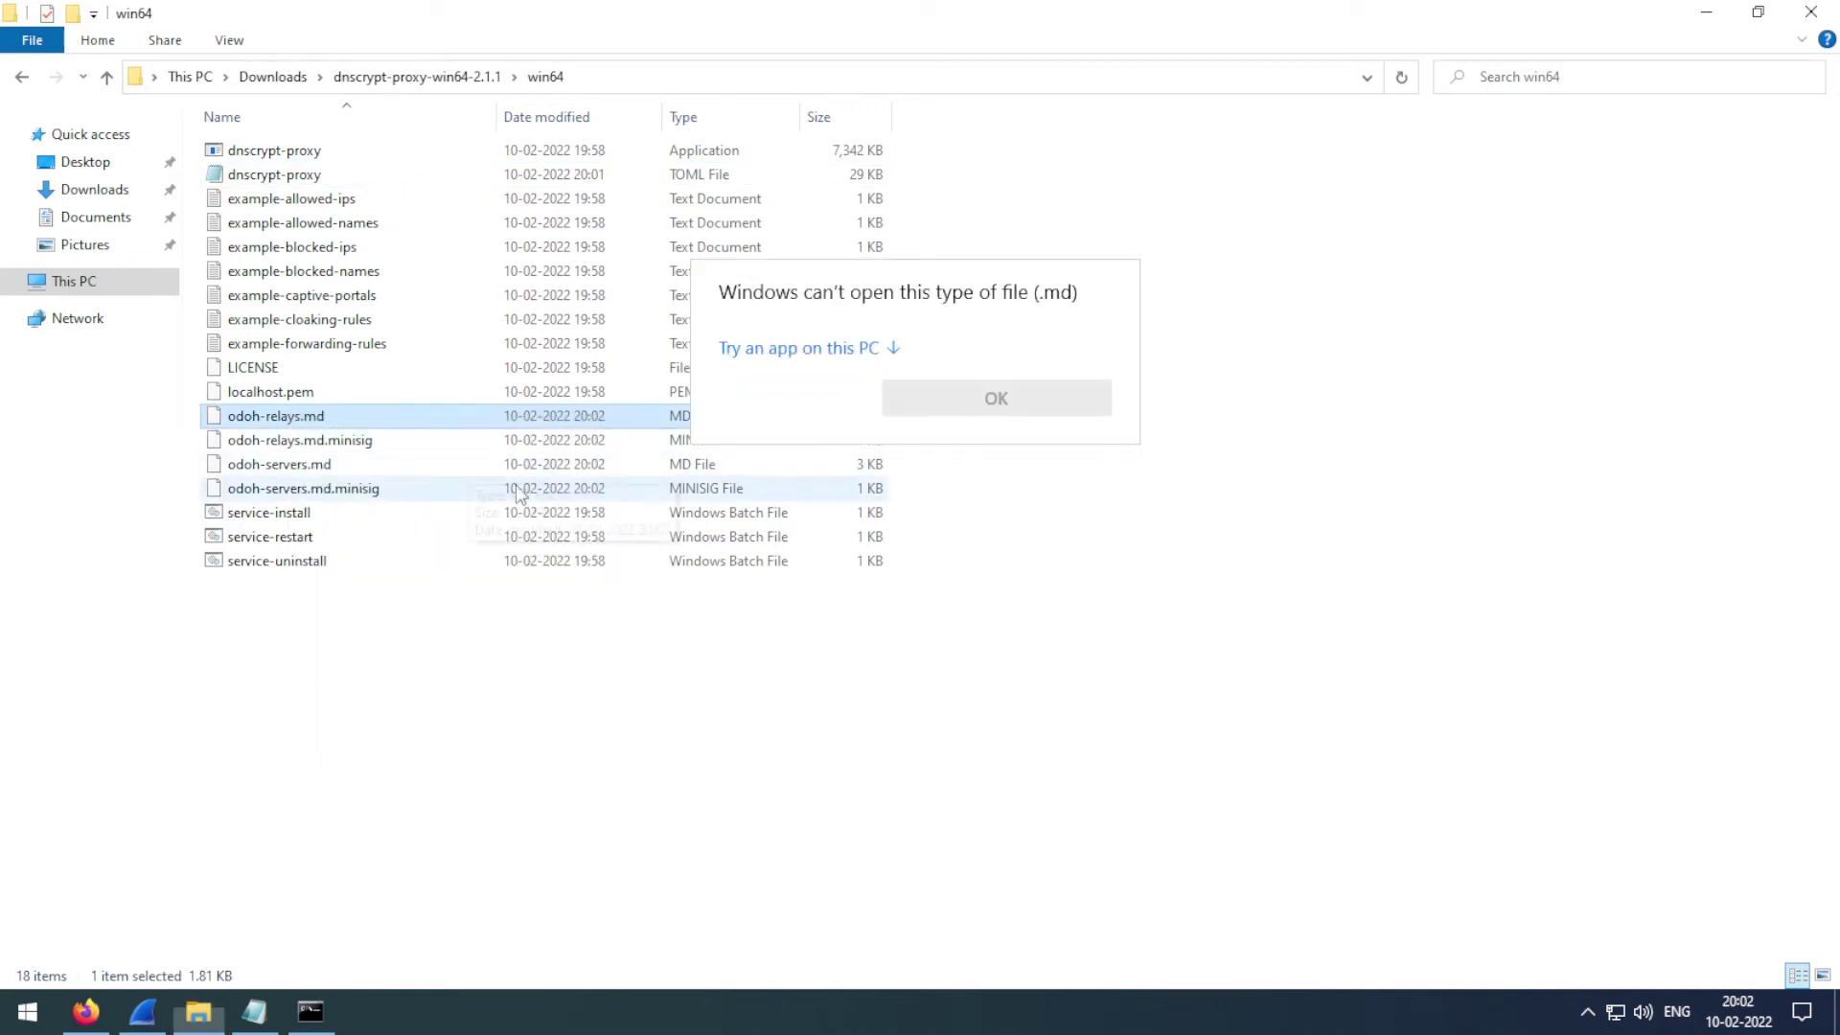
pyautogui.click(883, 350)
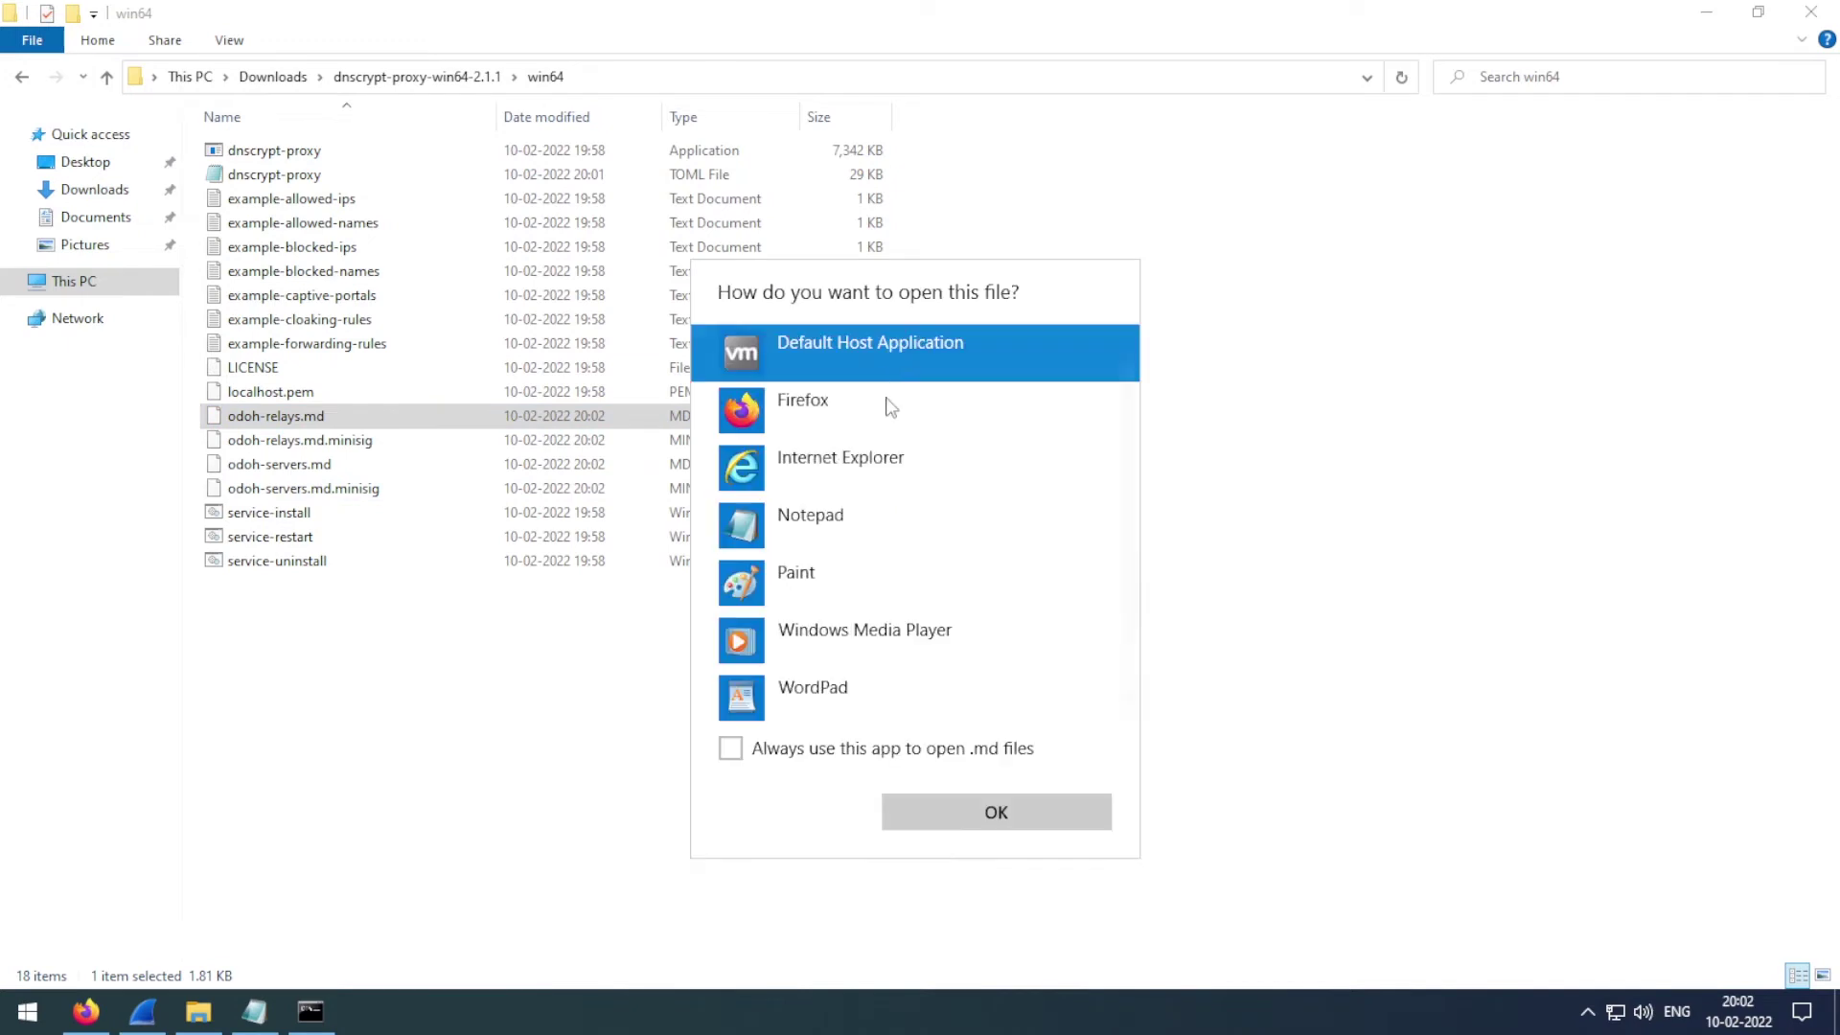
pyautogui.click(834, 527)
pyautogui.click(955, 803)
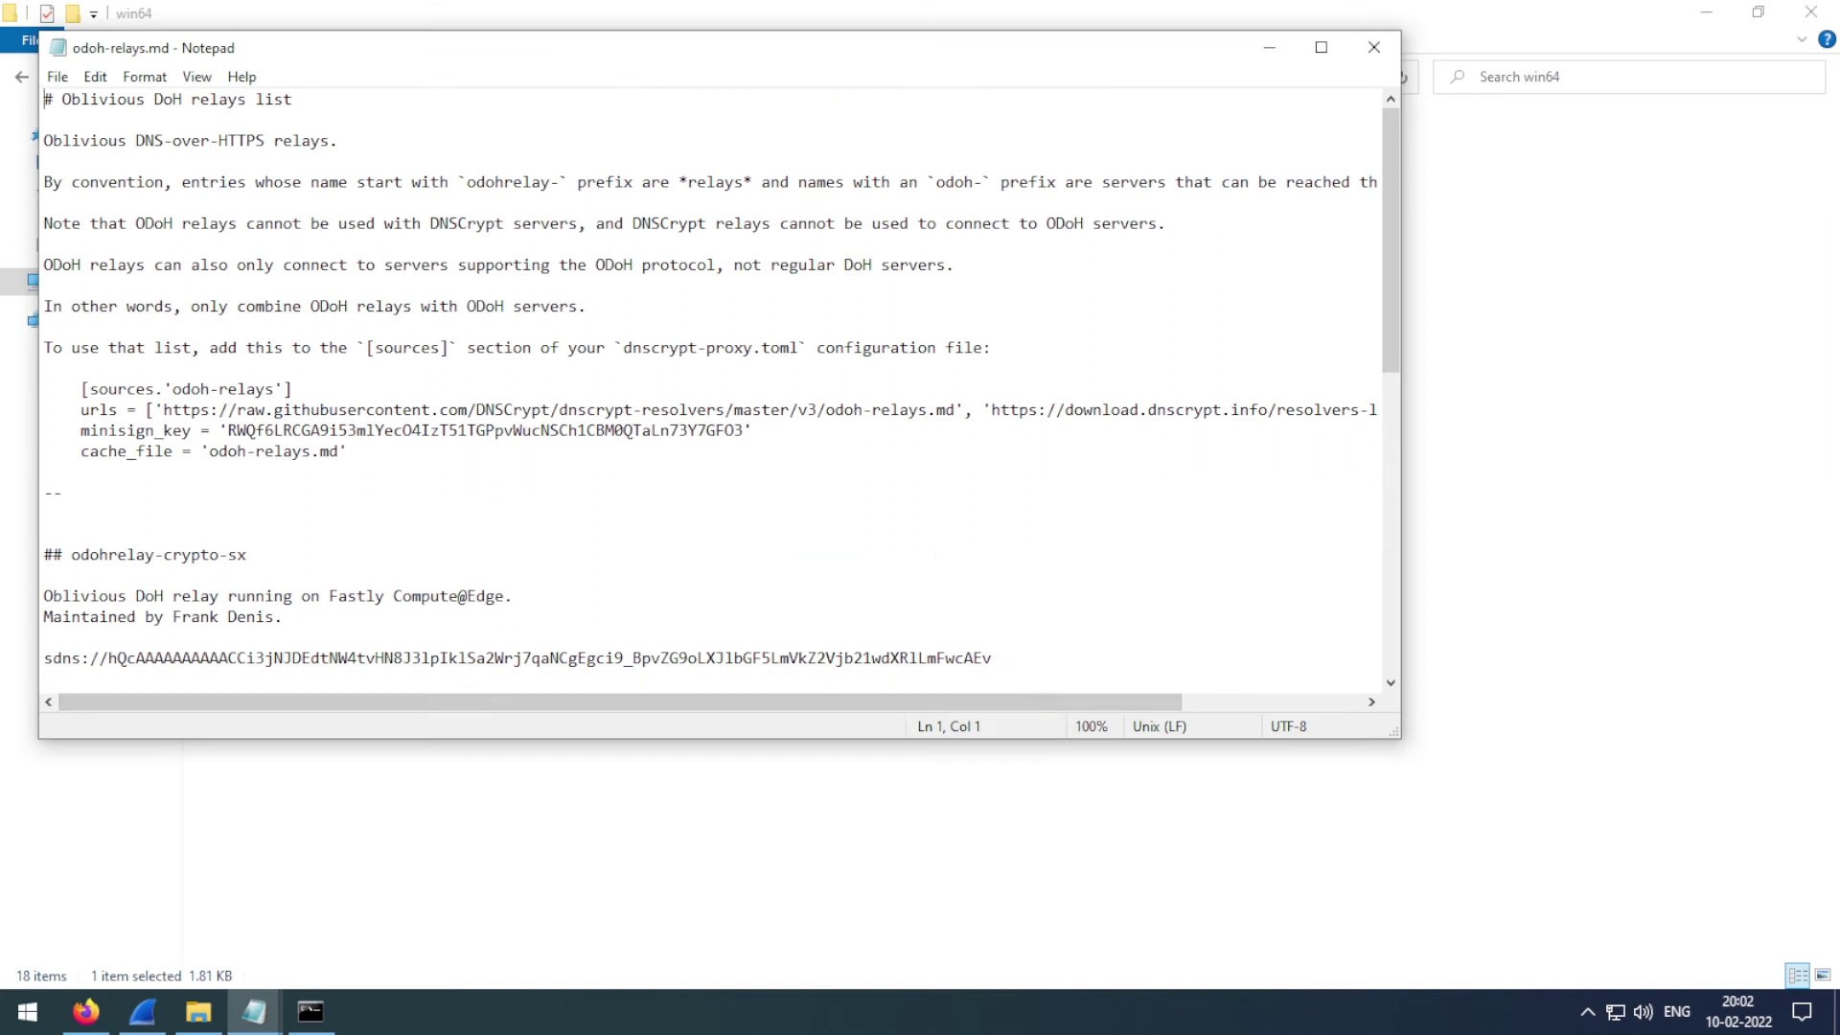
pyautogui.moveTo(1390, 188); pyautogui.dragTo(1435, 581)
# Step: Open odoh-servers.md in Notepad and maximize its window
pyautogui.click(1595, 593)
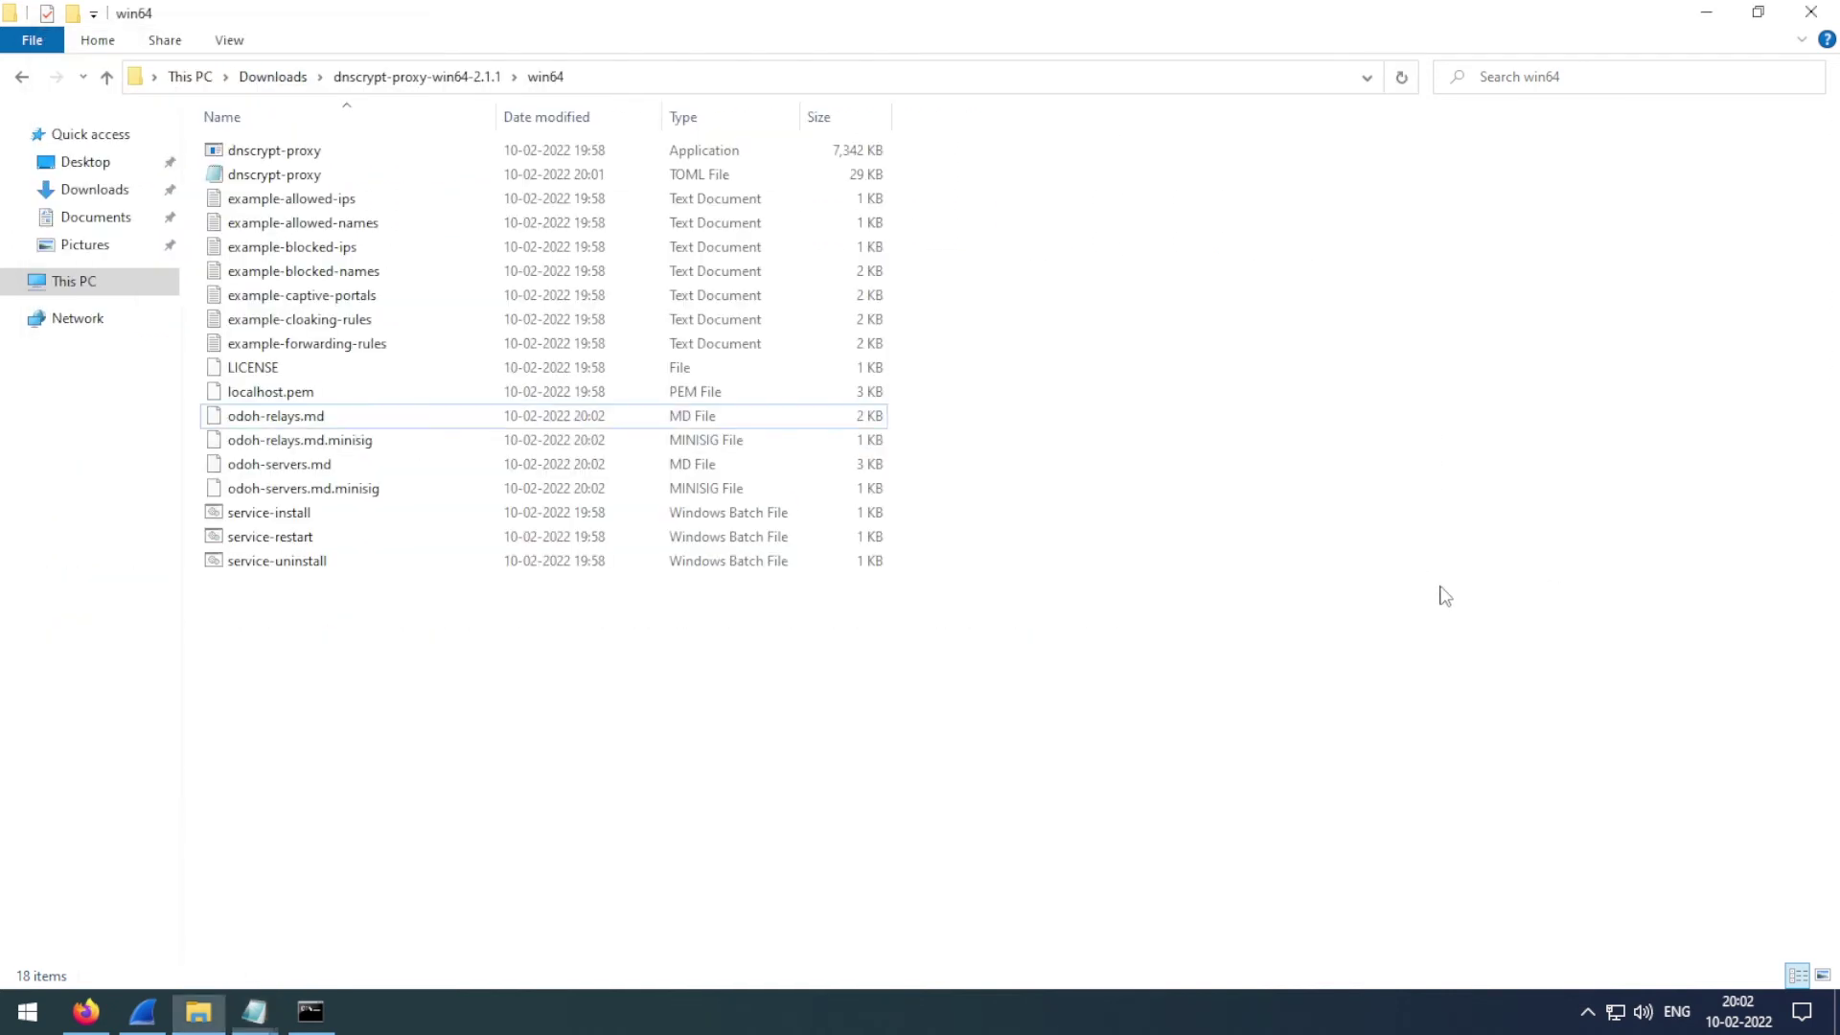
pyautogui.rightClick(269, 469)
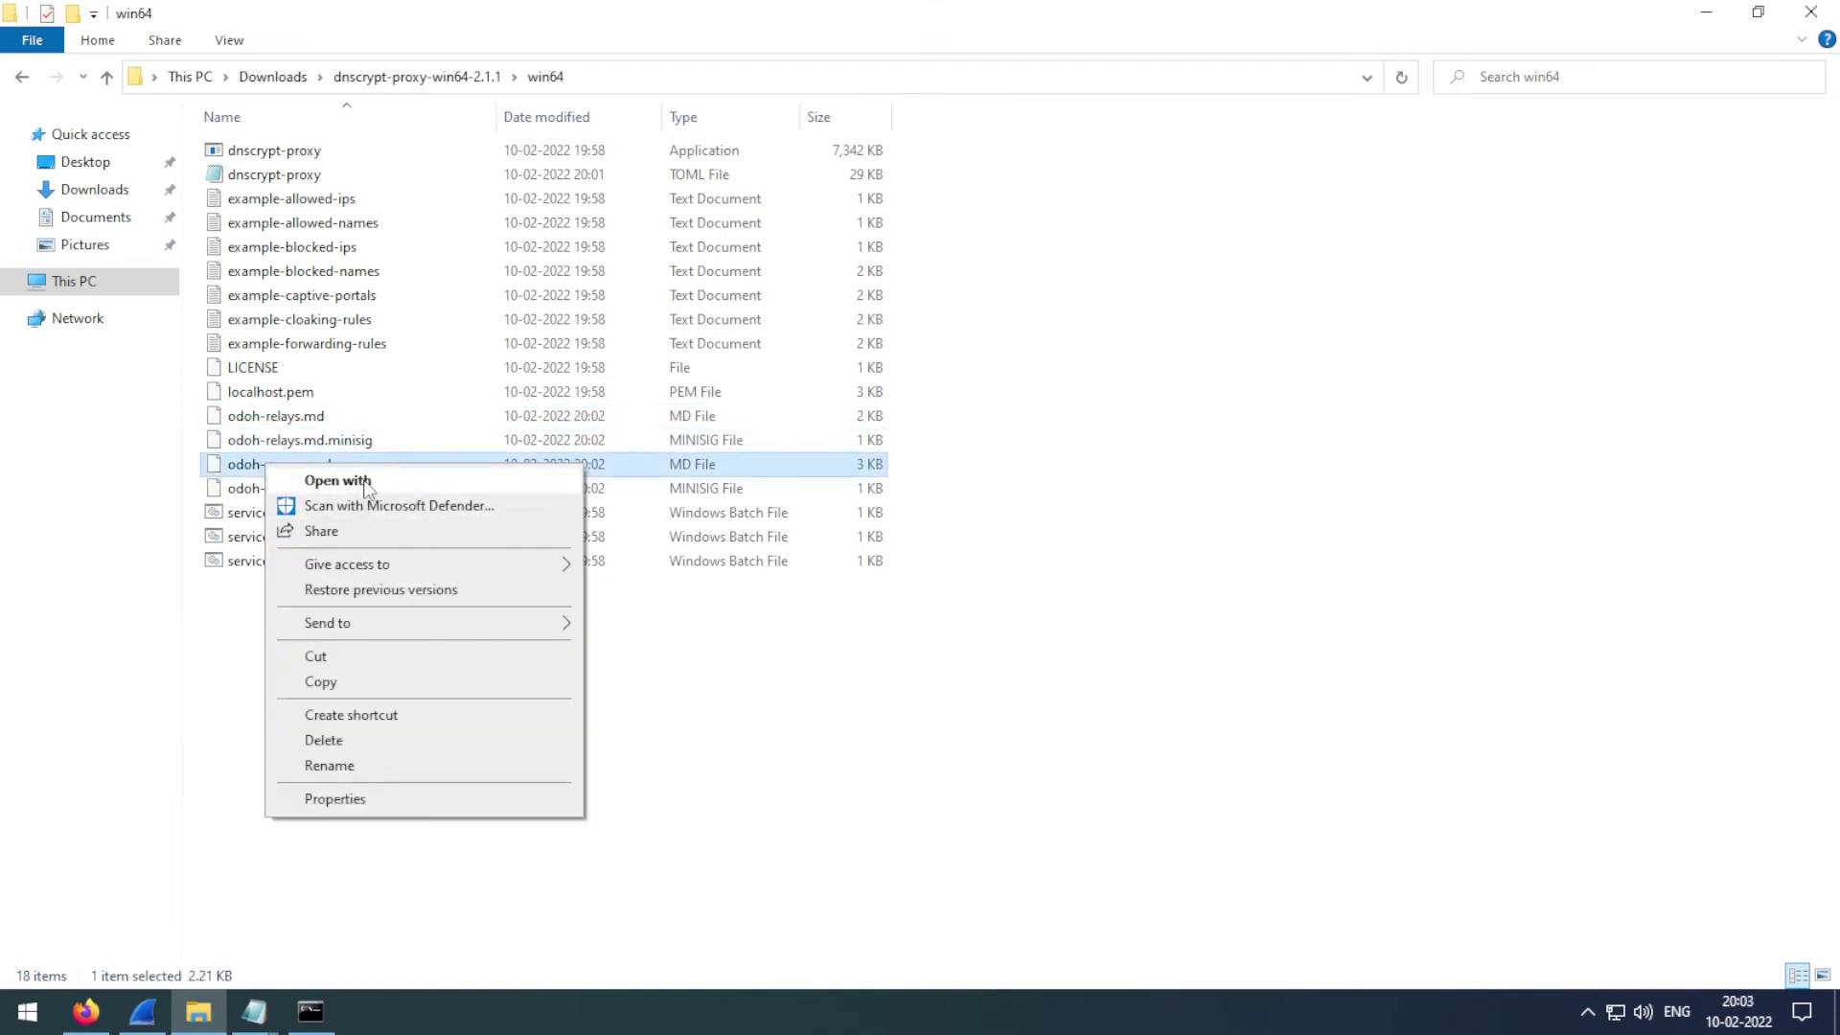
pyautogui.click(367, 488)
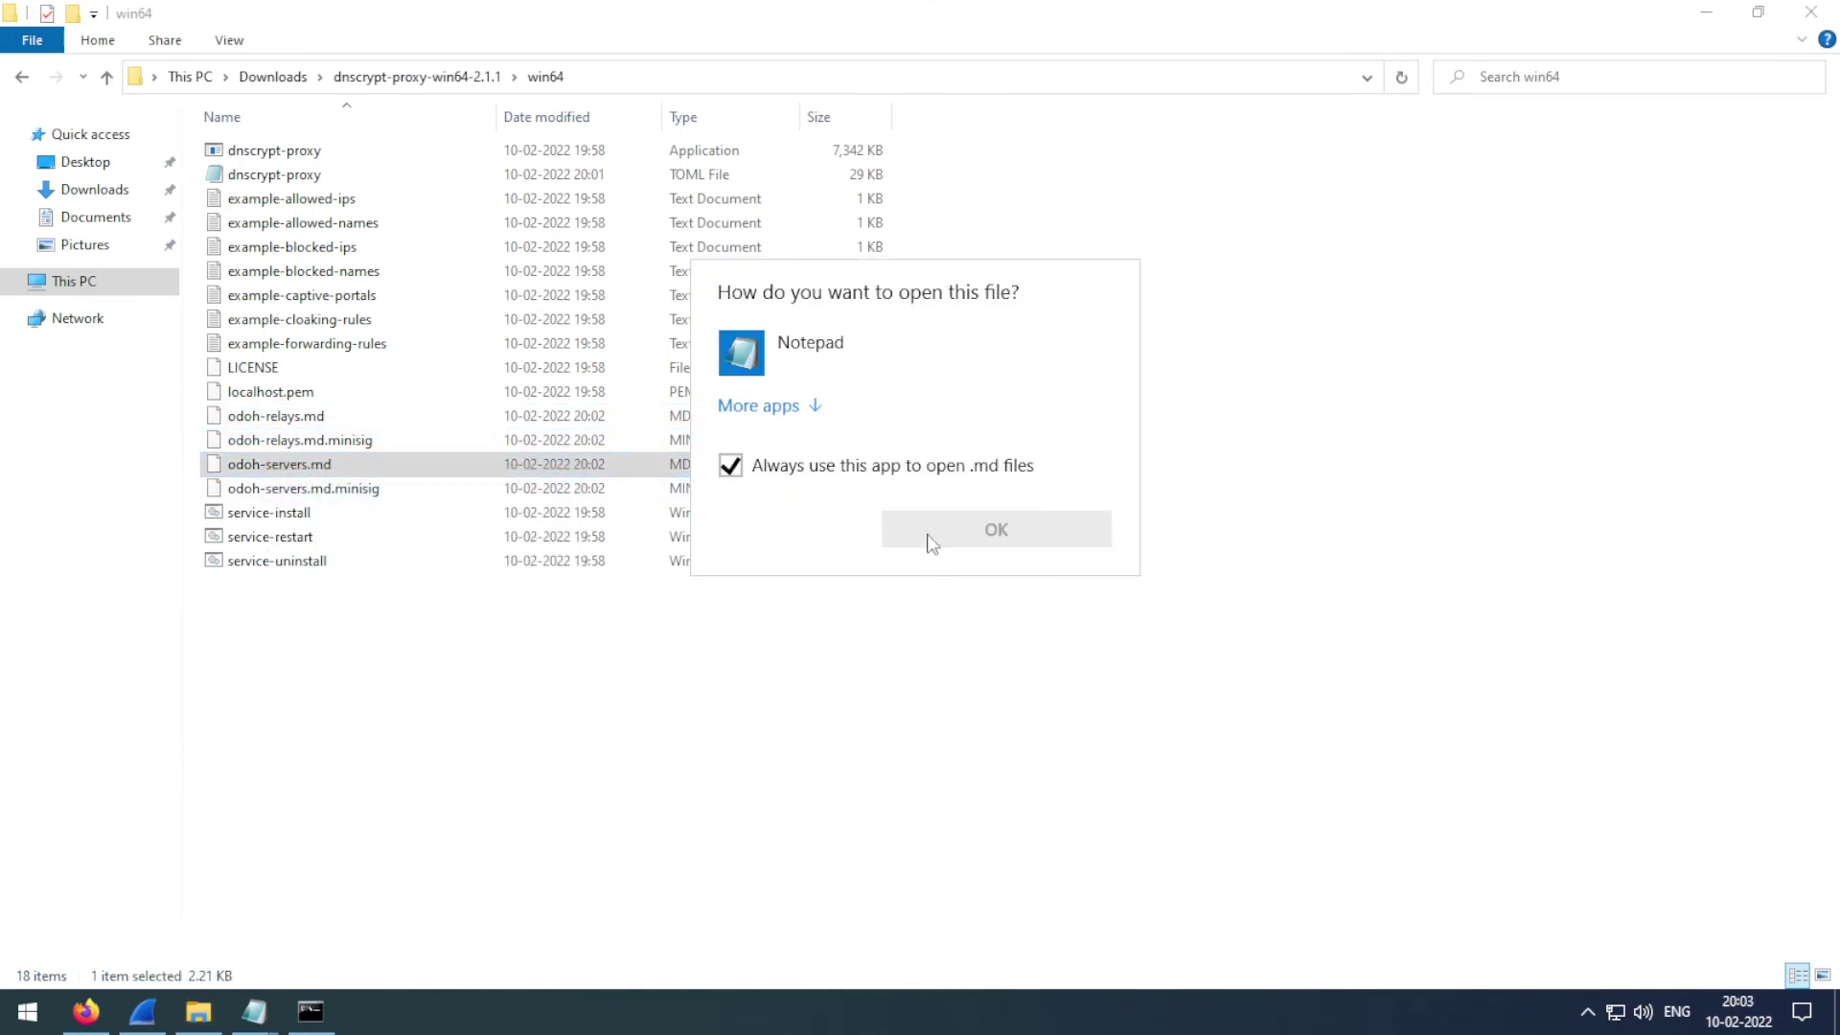
pyautogui.click(793, 349)
pyautogui.click(995, 529)
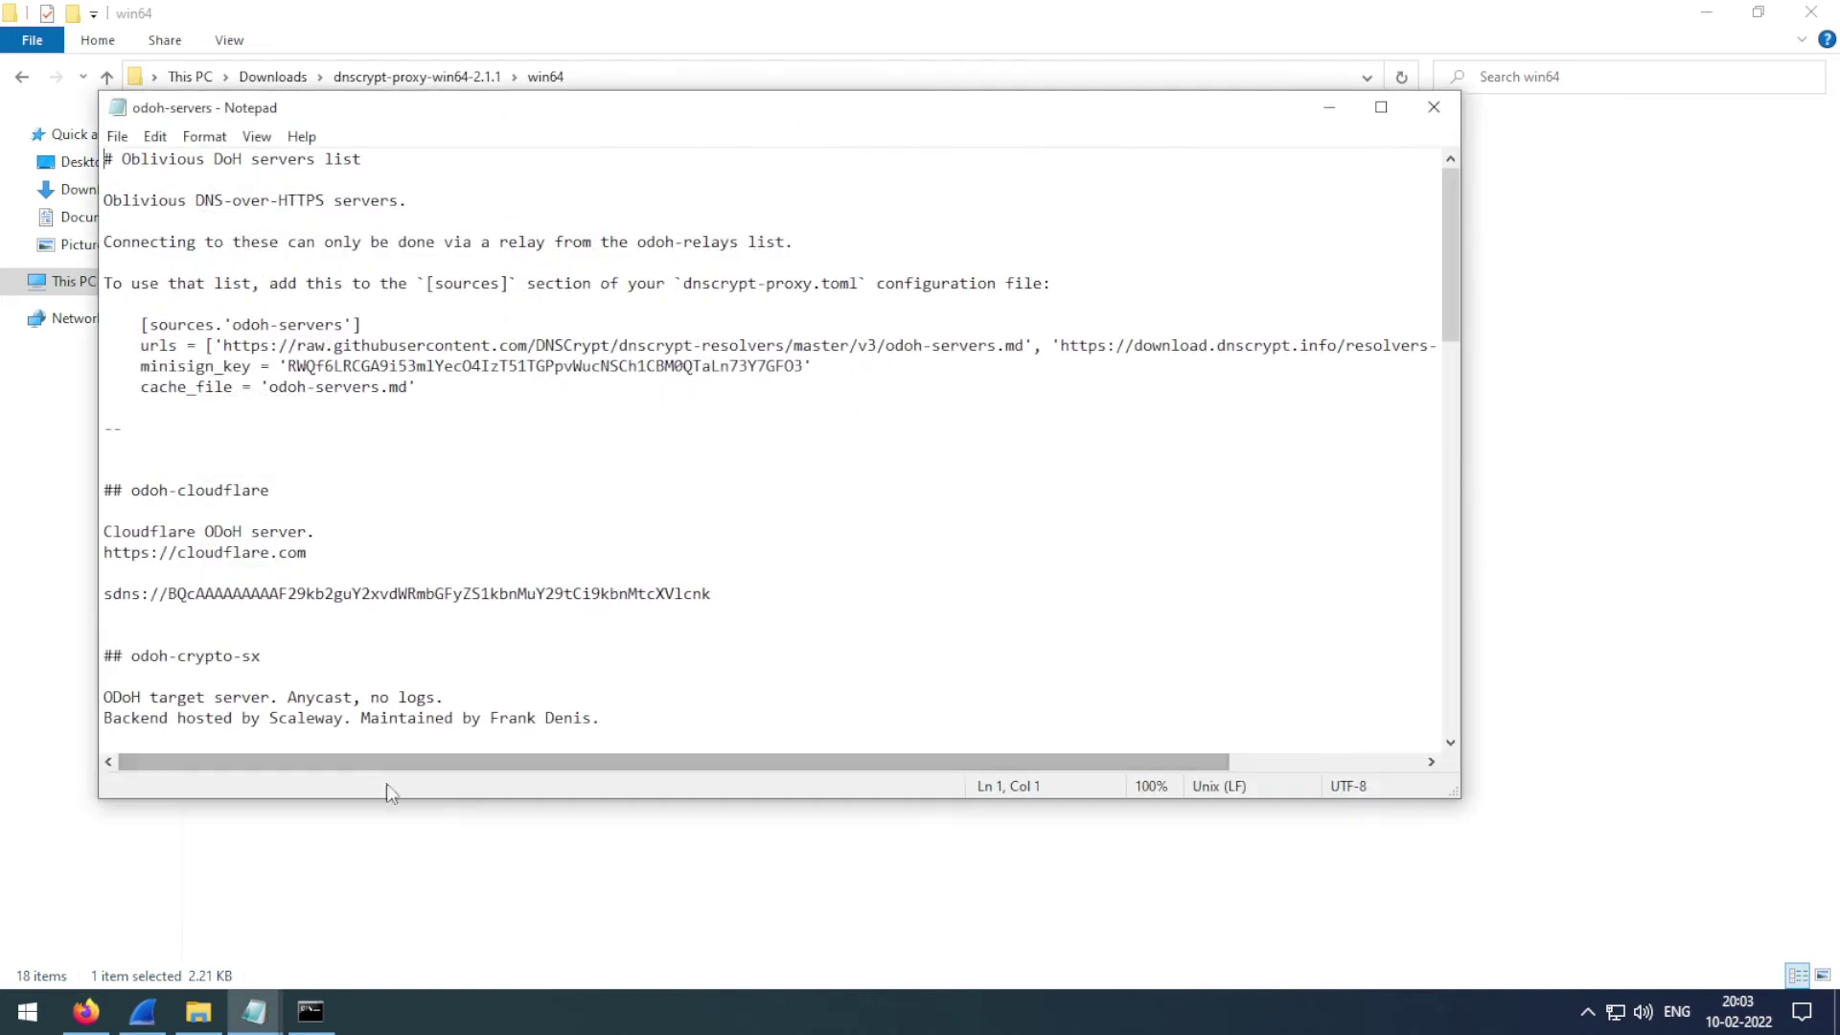
pyautogui.click(1381, 107)
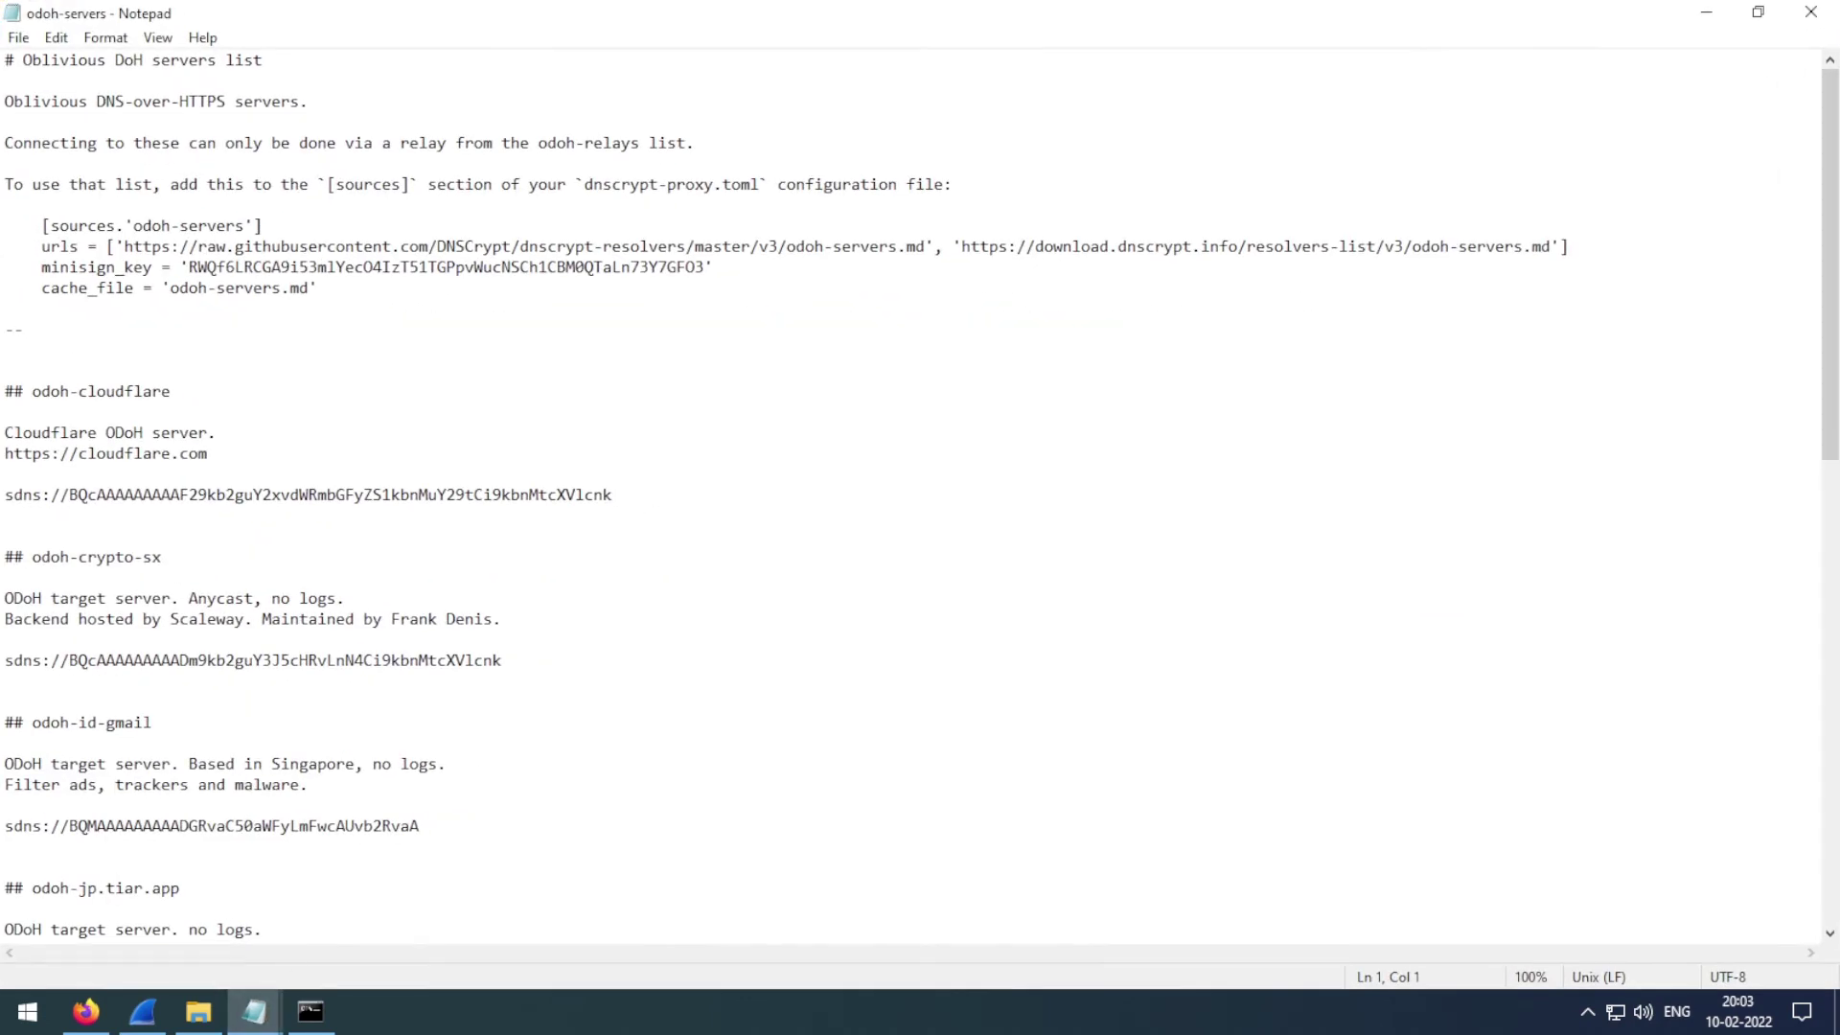
# Step: Maximize the relays list and select the odohrelay-crypto-sx relay name
pyautogui.moveTo(254, 1011)
pyautogui.click(407, 957)
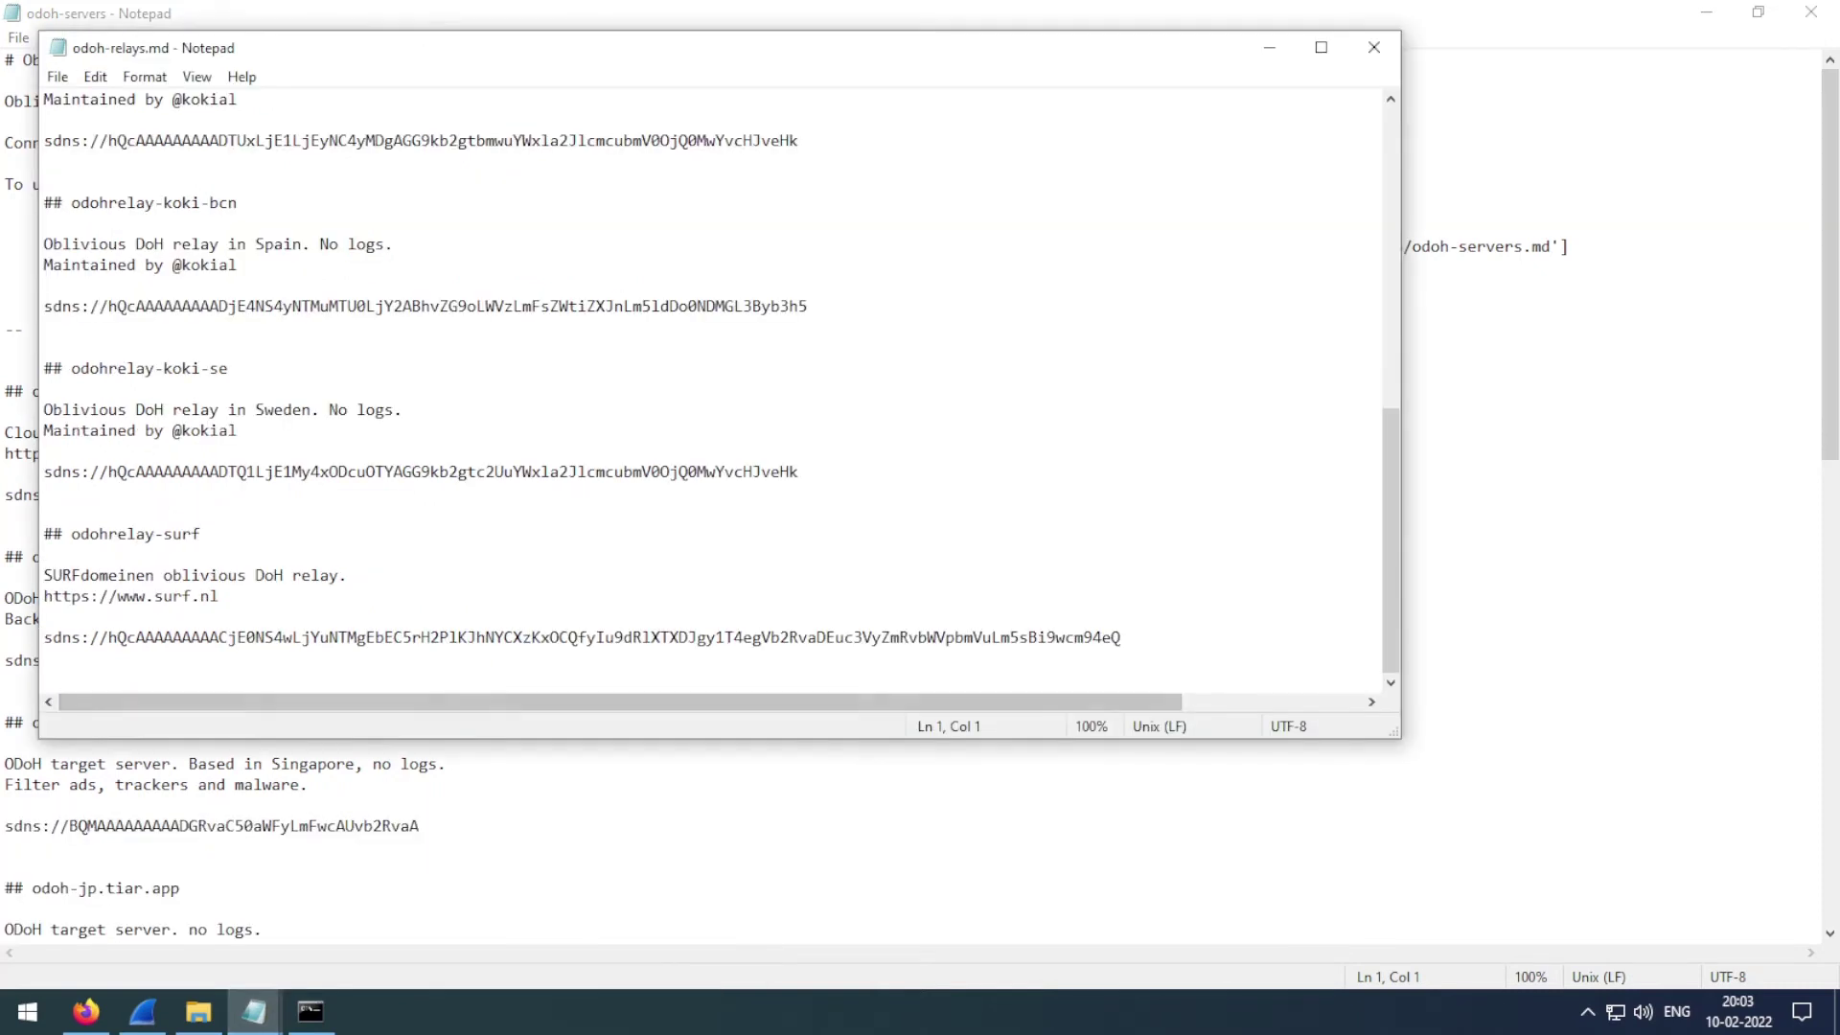
pyautogui.scroll(4, 354, 98)
pyautogui.doubleClick(382, 64)
pyautogui.scroll(6, 920, 479)
pyautogui.scroll(-3, 920, 479)
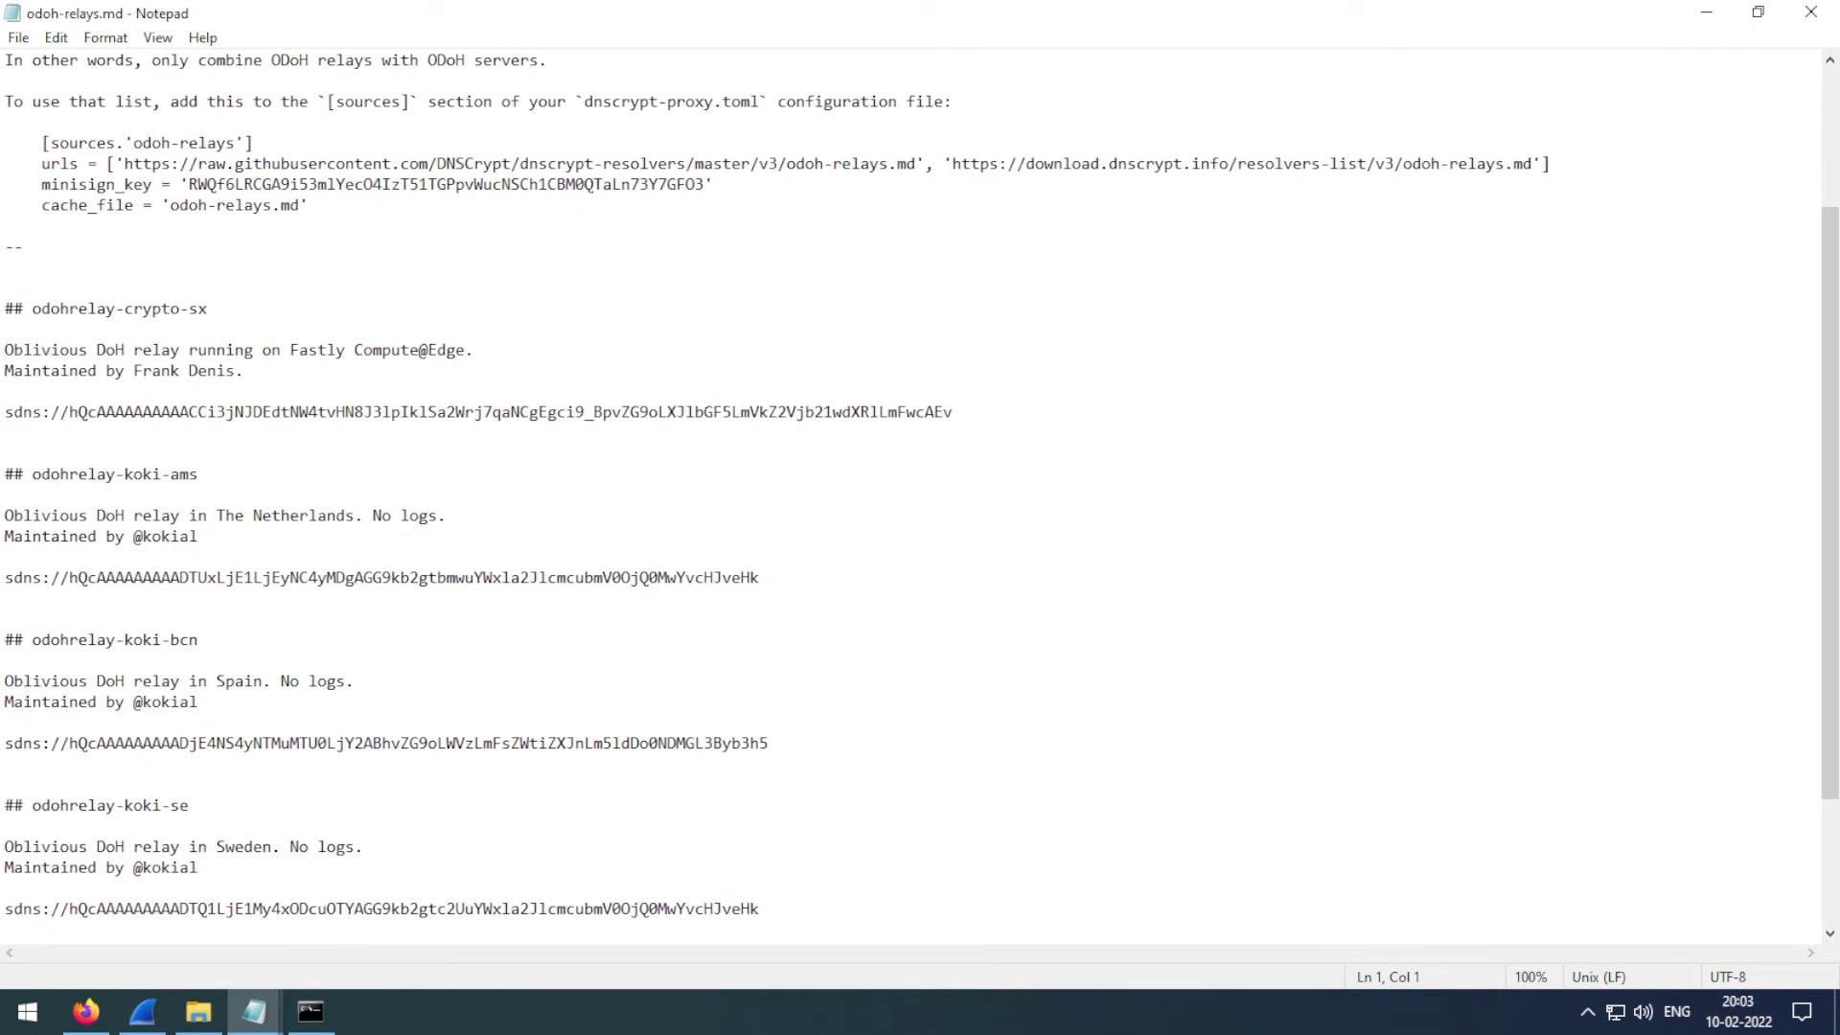
pyautogui.moveTo(33, 308); pyautogui.dragTo(209, 307)
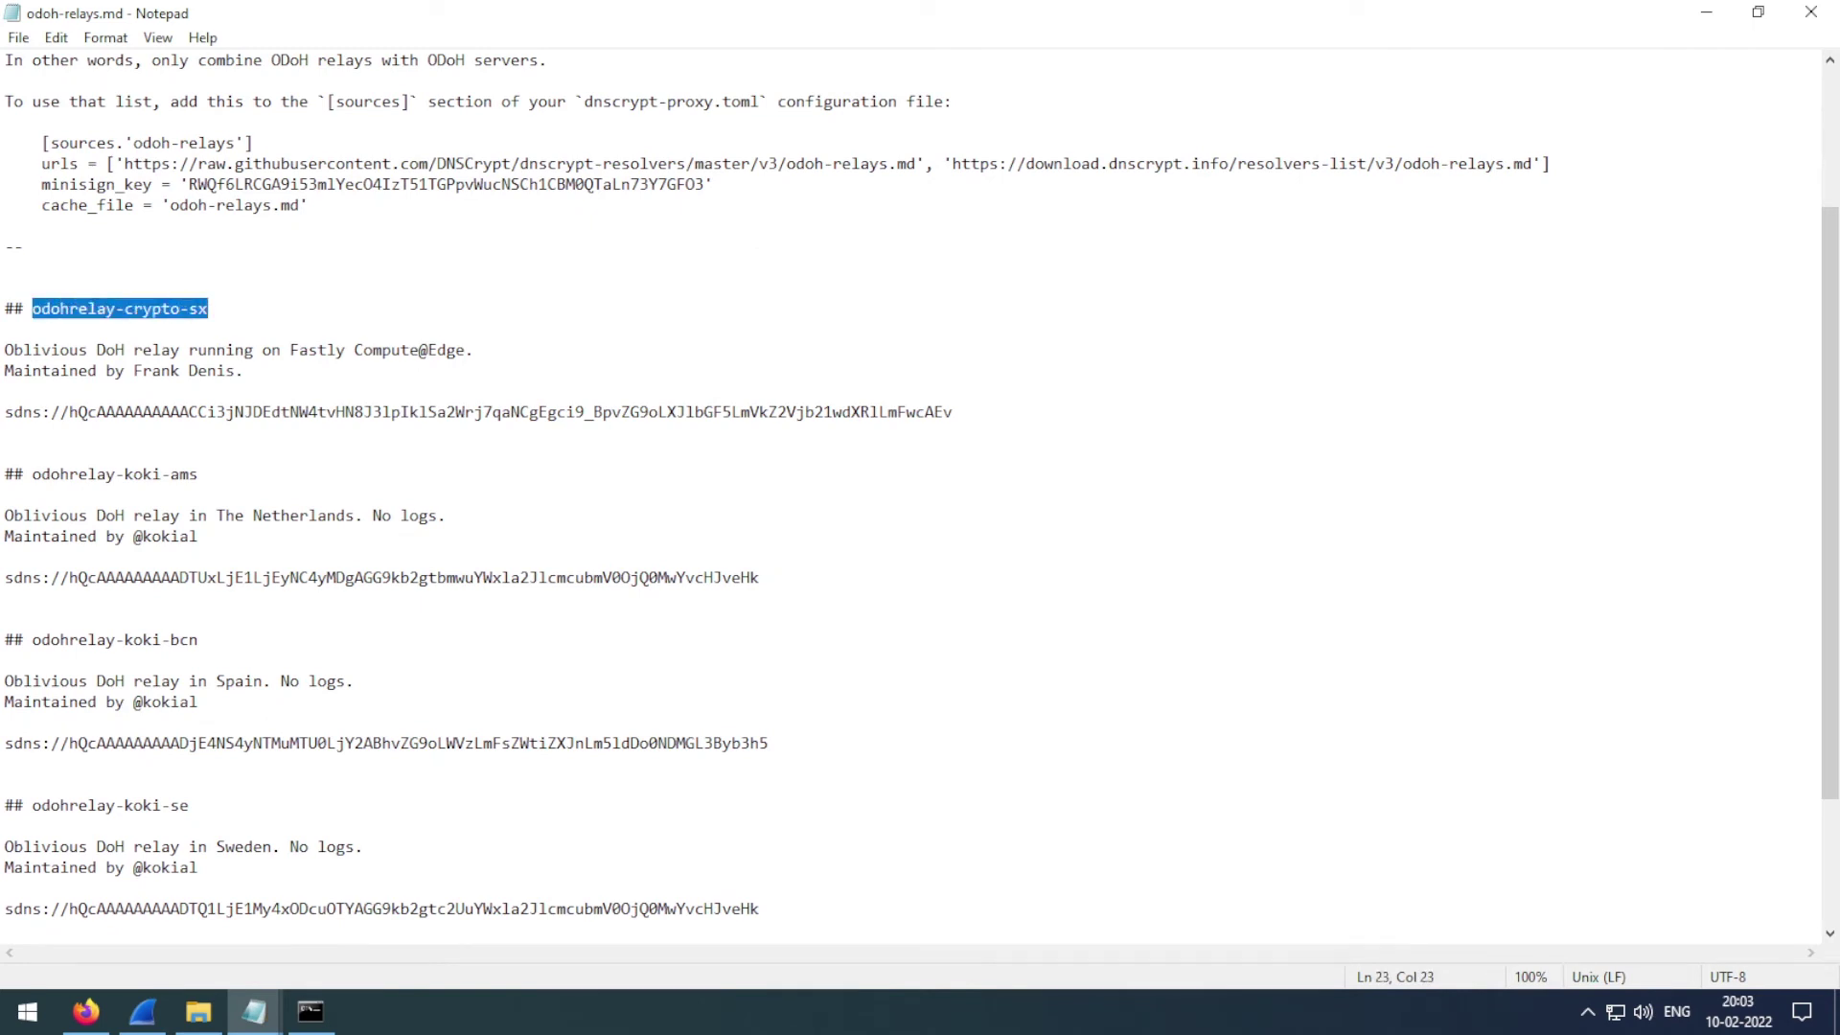
# Step: Open dnscrypt-proxy.toml maximized in Notepad and find the Anonymized DNS section
pyautogui.click(198, 1012)
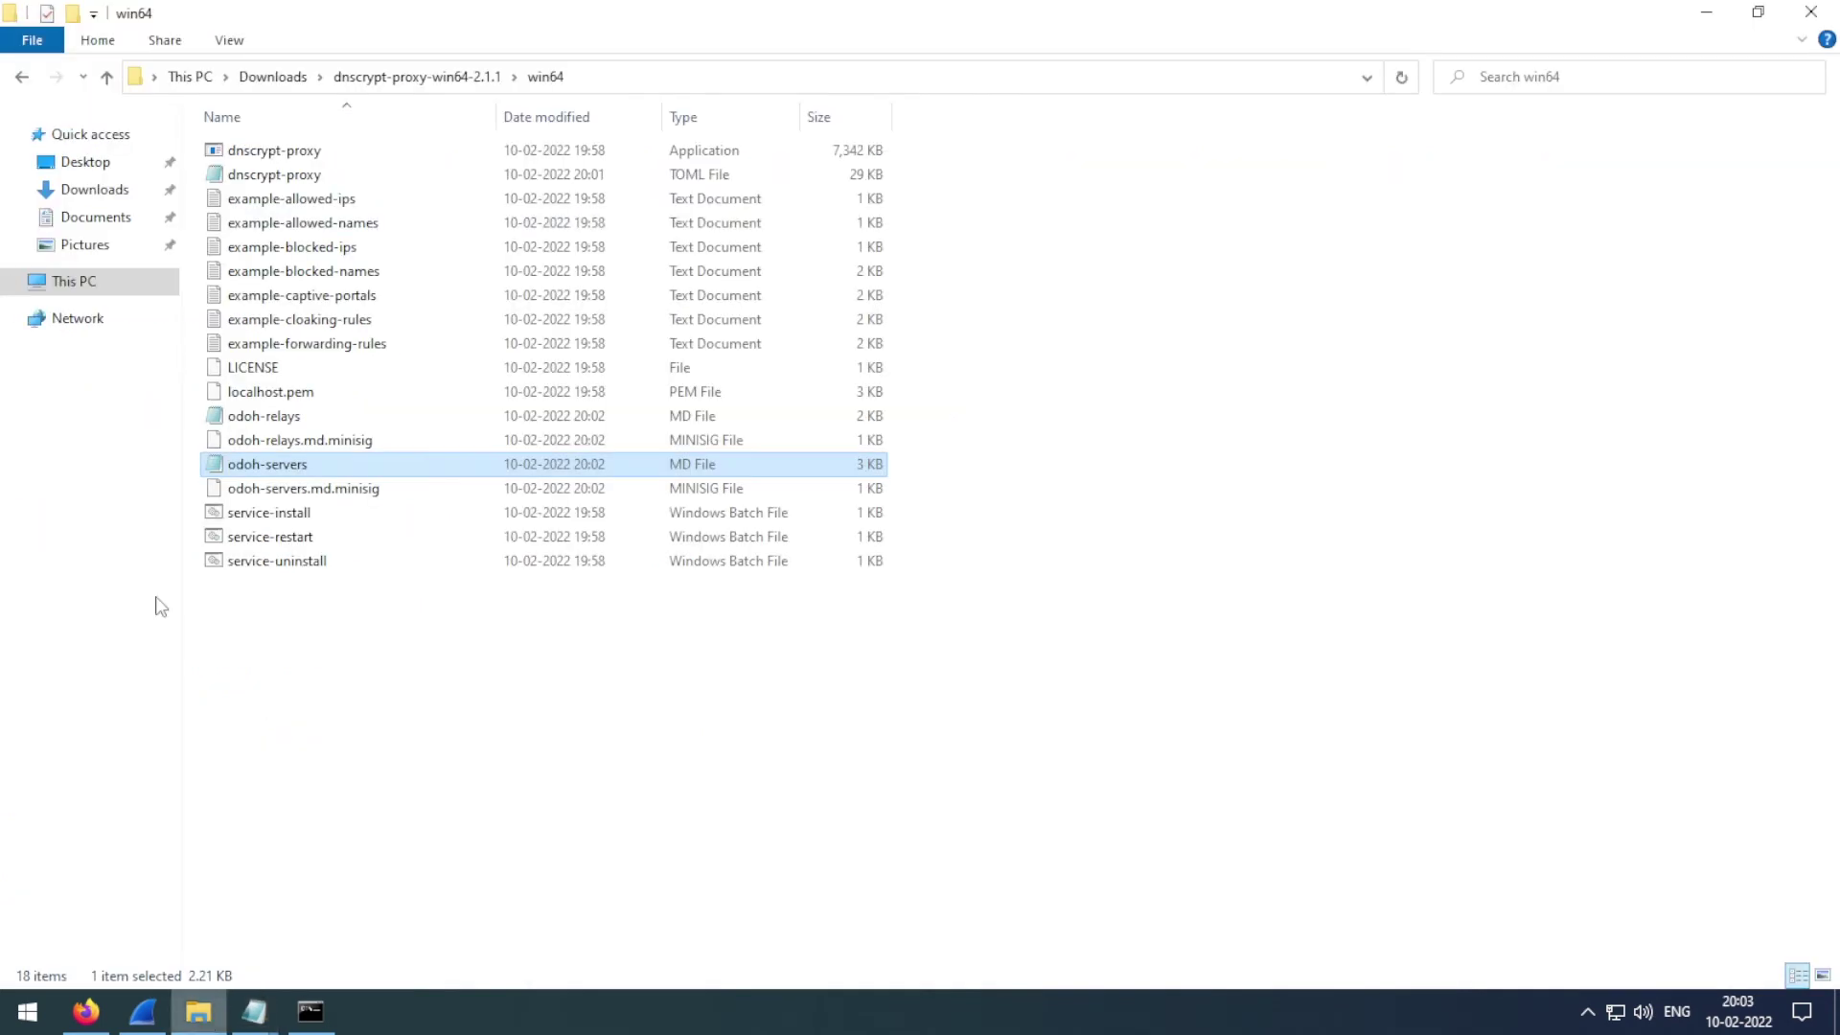
pyautogui.rightClick(285, 175)
pyautogui.click(342, 218)
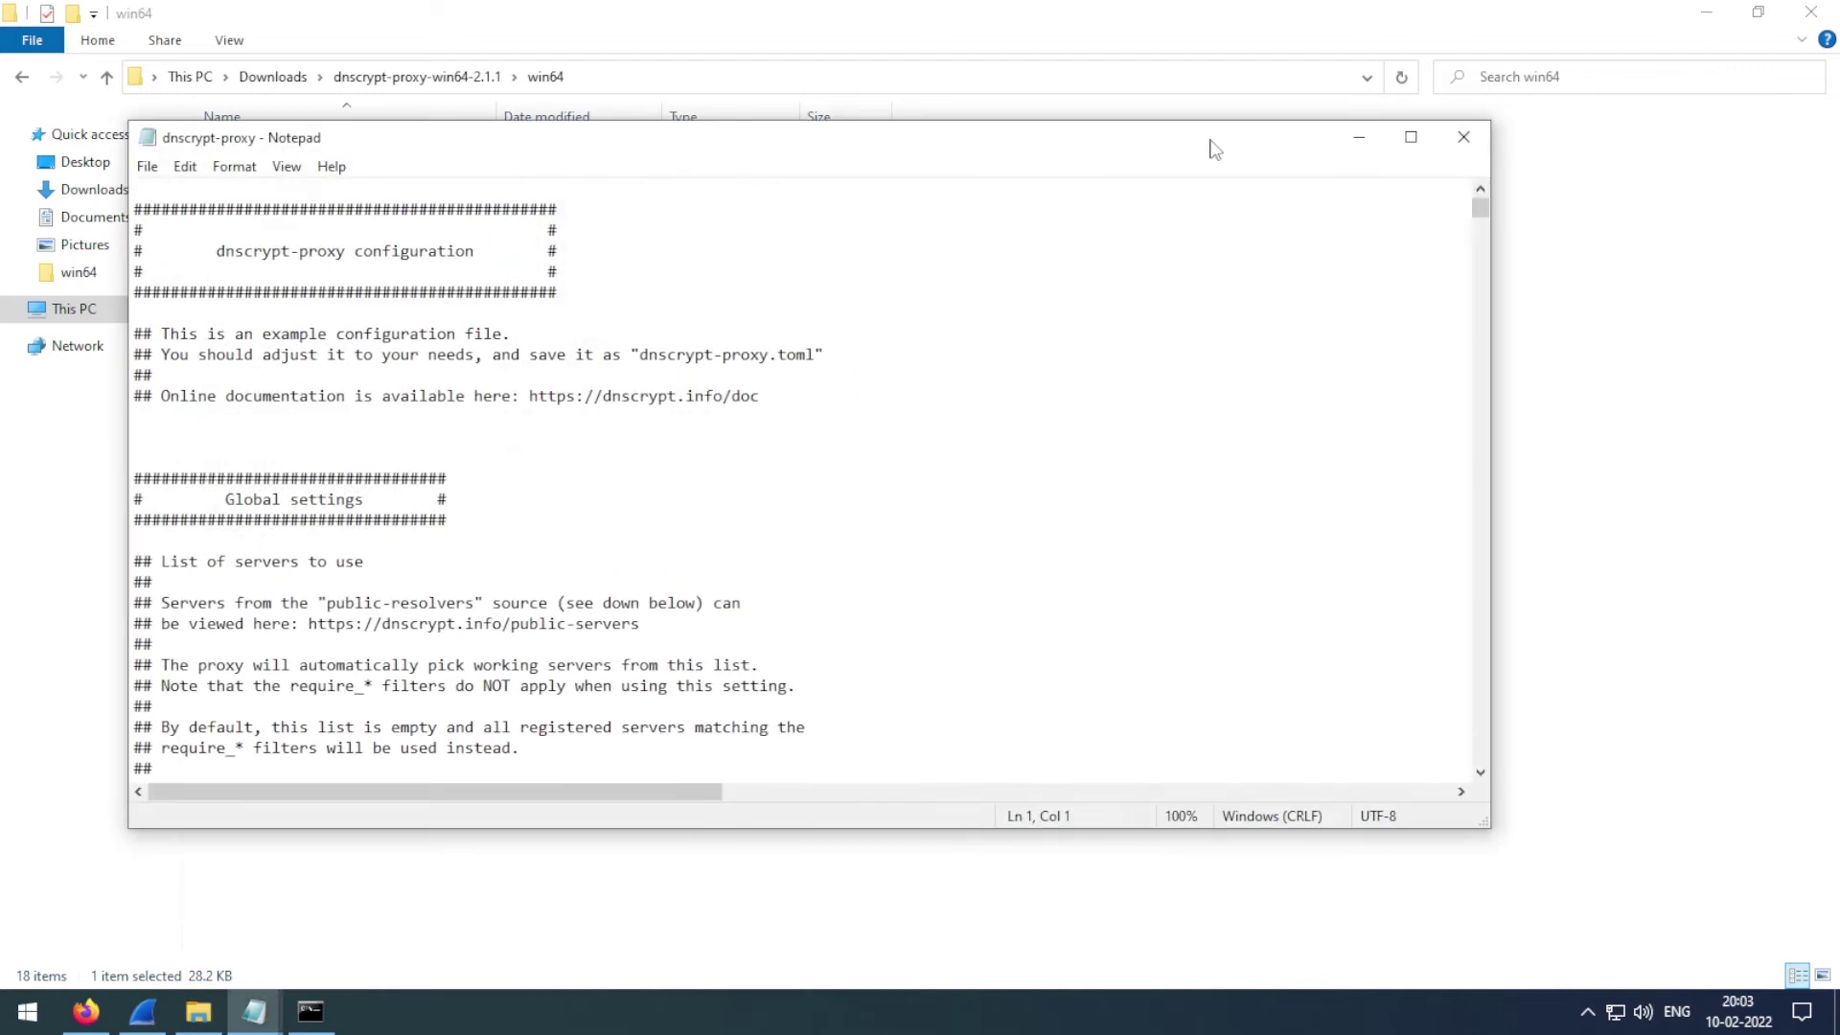
pyautogui.click(1411, 139)
pyautogui.moveTo(1830, 91); pyautogui.dragTo(1836, 949)
pyautogui.scroll(19, 1837, 947)
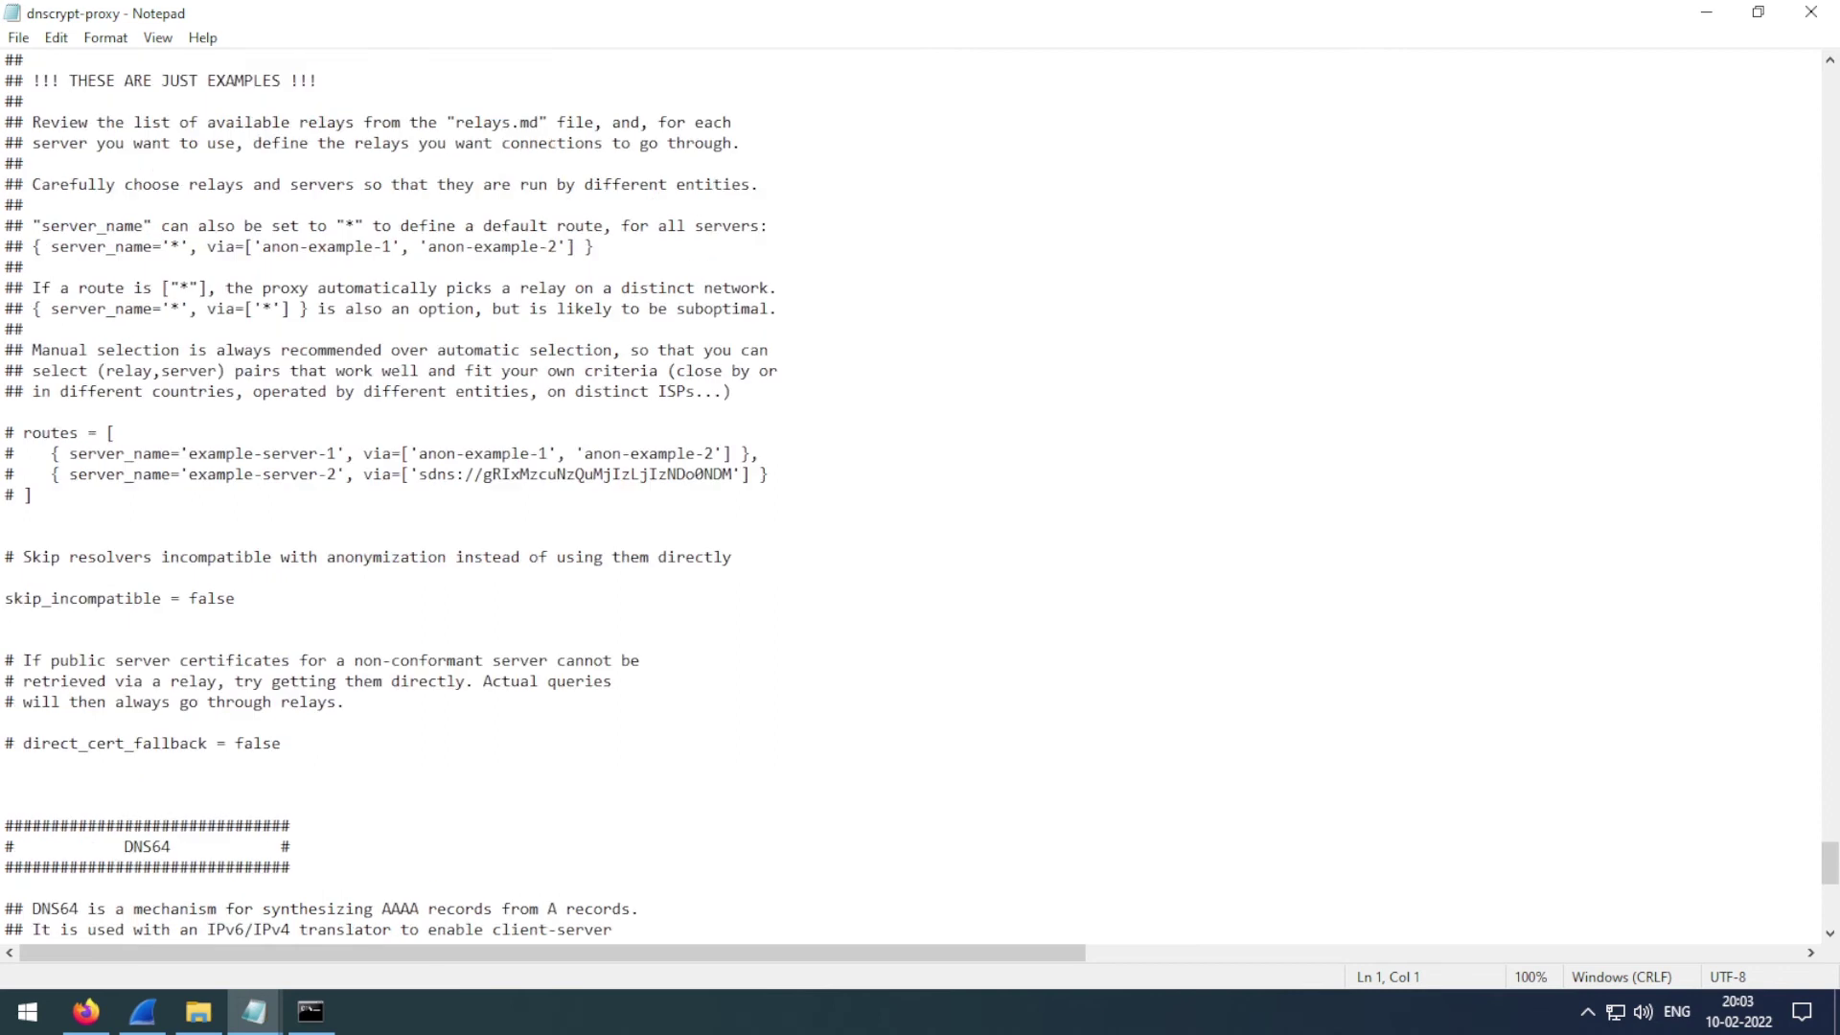
pyautogui.scroll(2, 911, 489)
pyautogui.moveTo(87, 163); pyautogui.dragTo(272, 163)
pyautogui.scroll(-4, 910, 495)
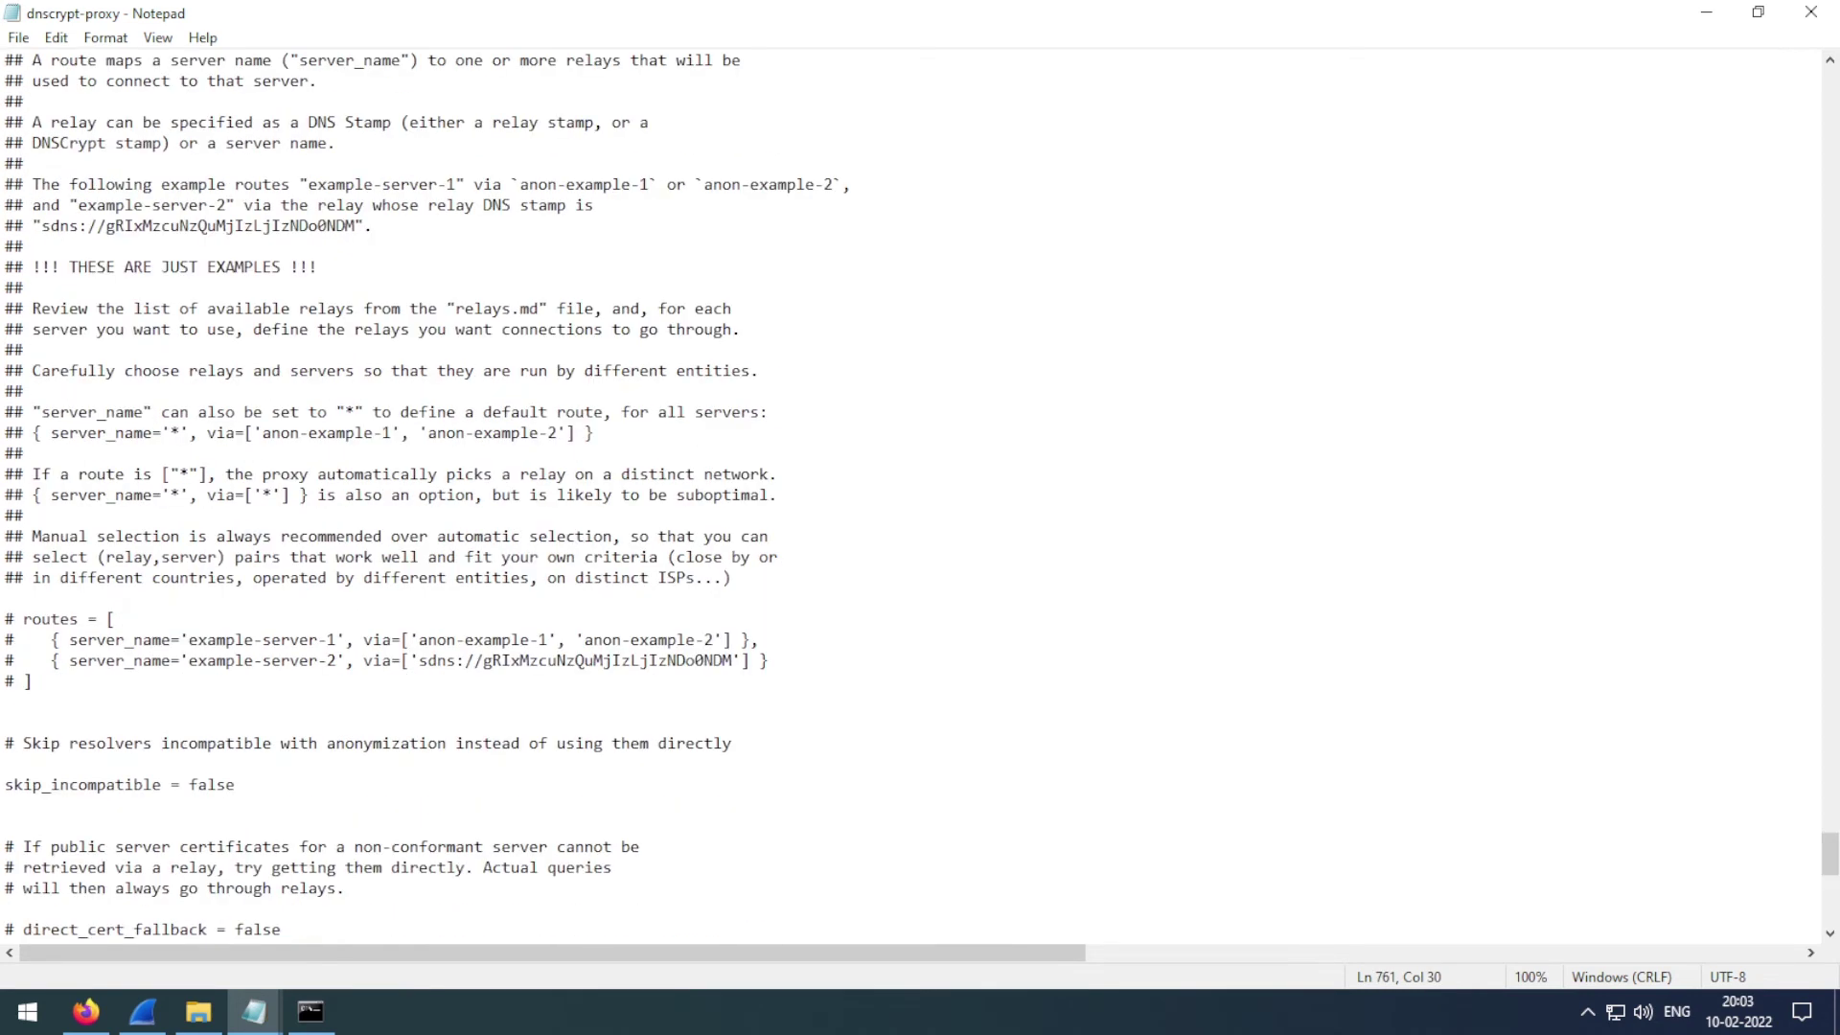
# Step: Uncomment the routes block and its first example route
pyautogui.click(14, 618)
pyautogui.press('BackSpace')
pyautogui.click(13, 639)
pyautogui.press('BackSpace')
pyautogui.click(13, 680)
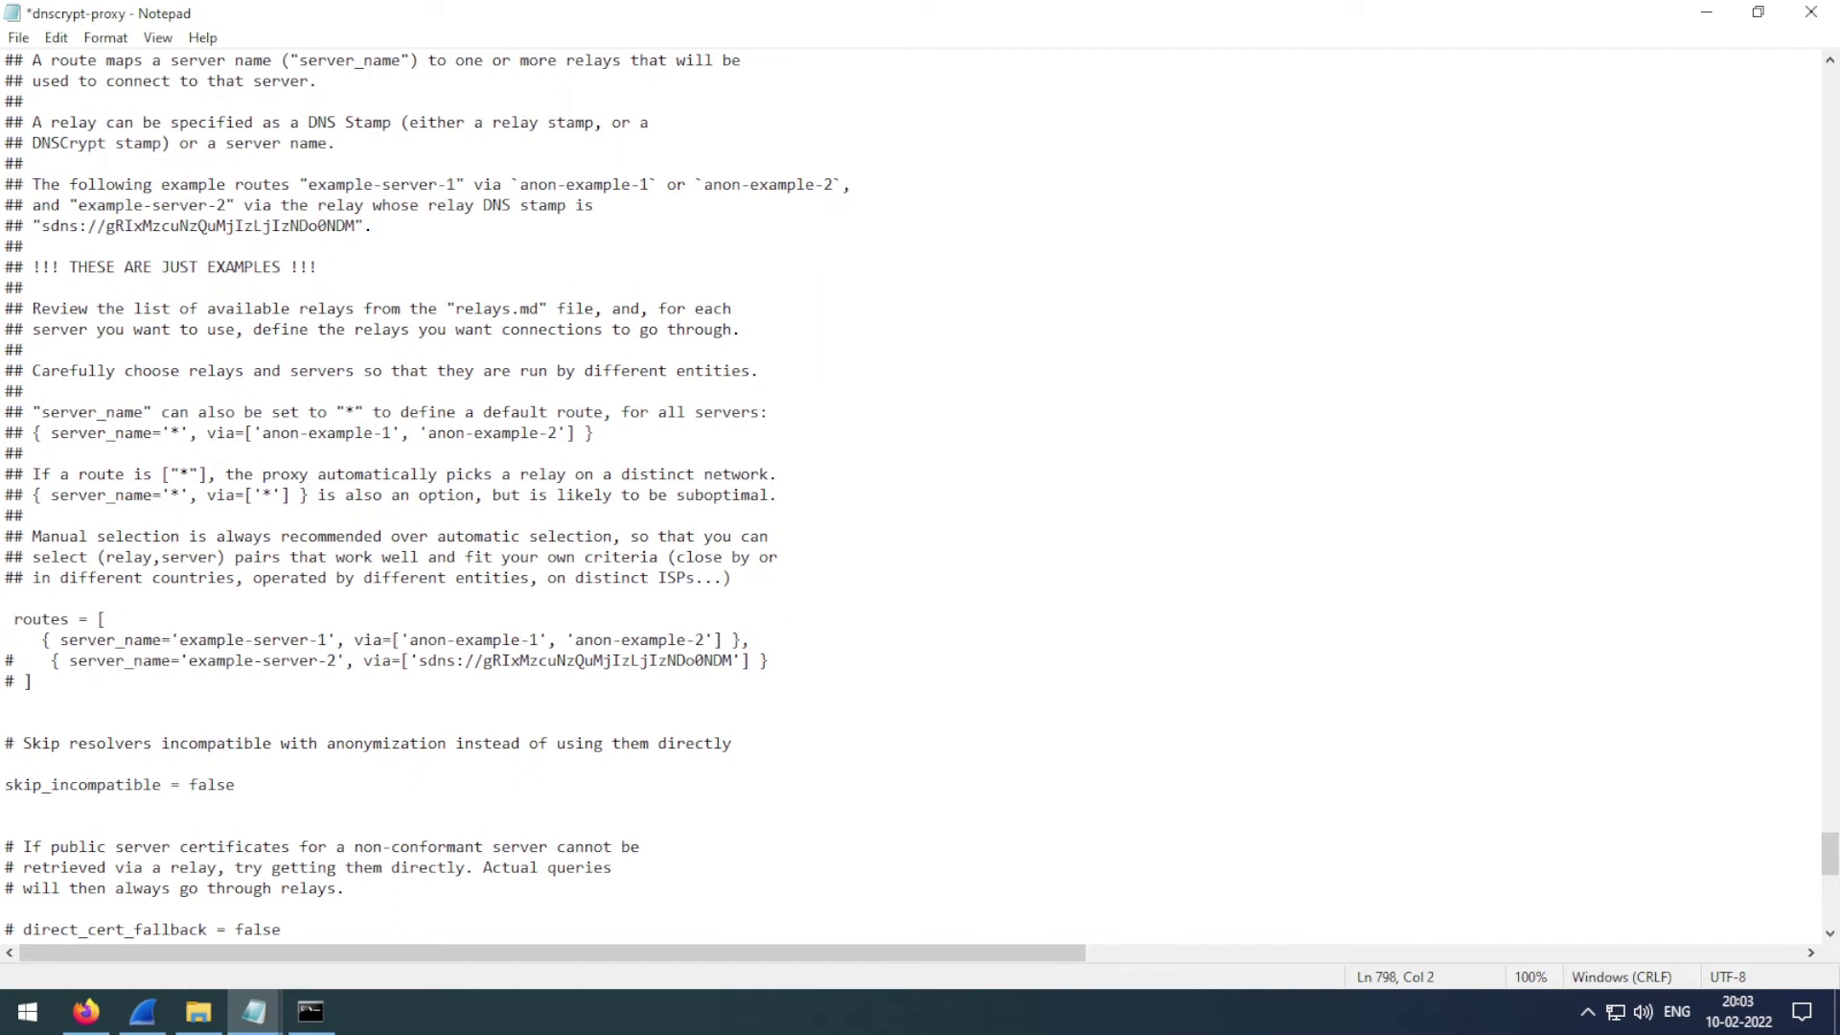
pyautogui.press('BackSpace')
# Step: Replace anon-example-1 with odohrelay-crypto-sx and remove anon-example-2 from the route
pyautogui.moveTo(411, 639); pyautogui.dragTo(539, 639)
pyautogui.write('odohrelay-crypto-sx')
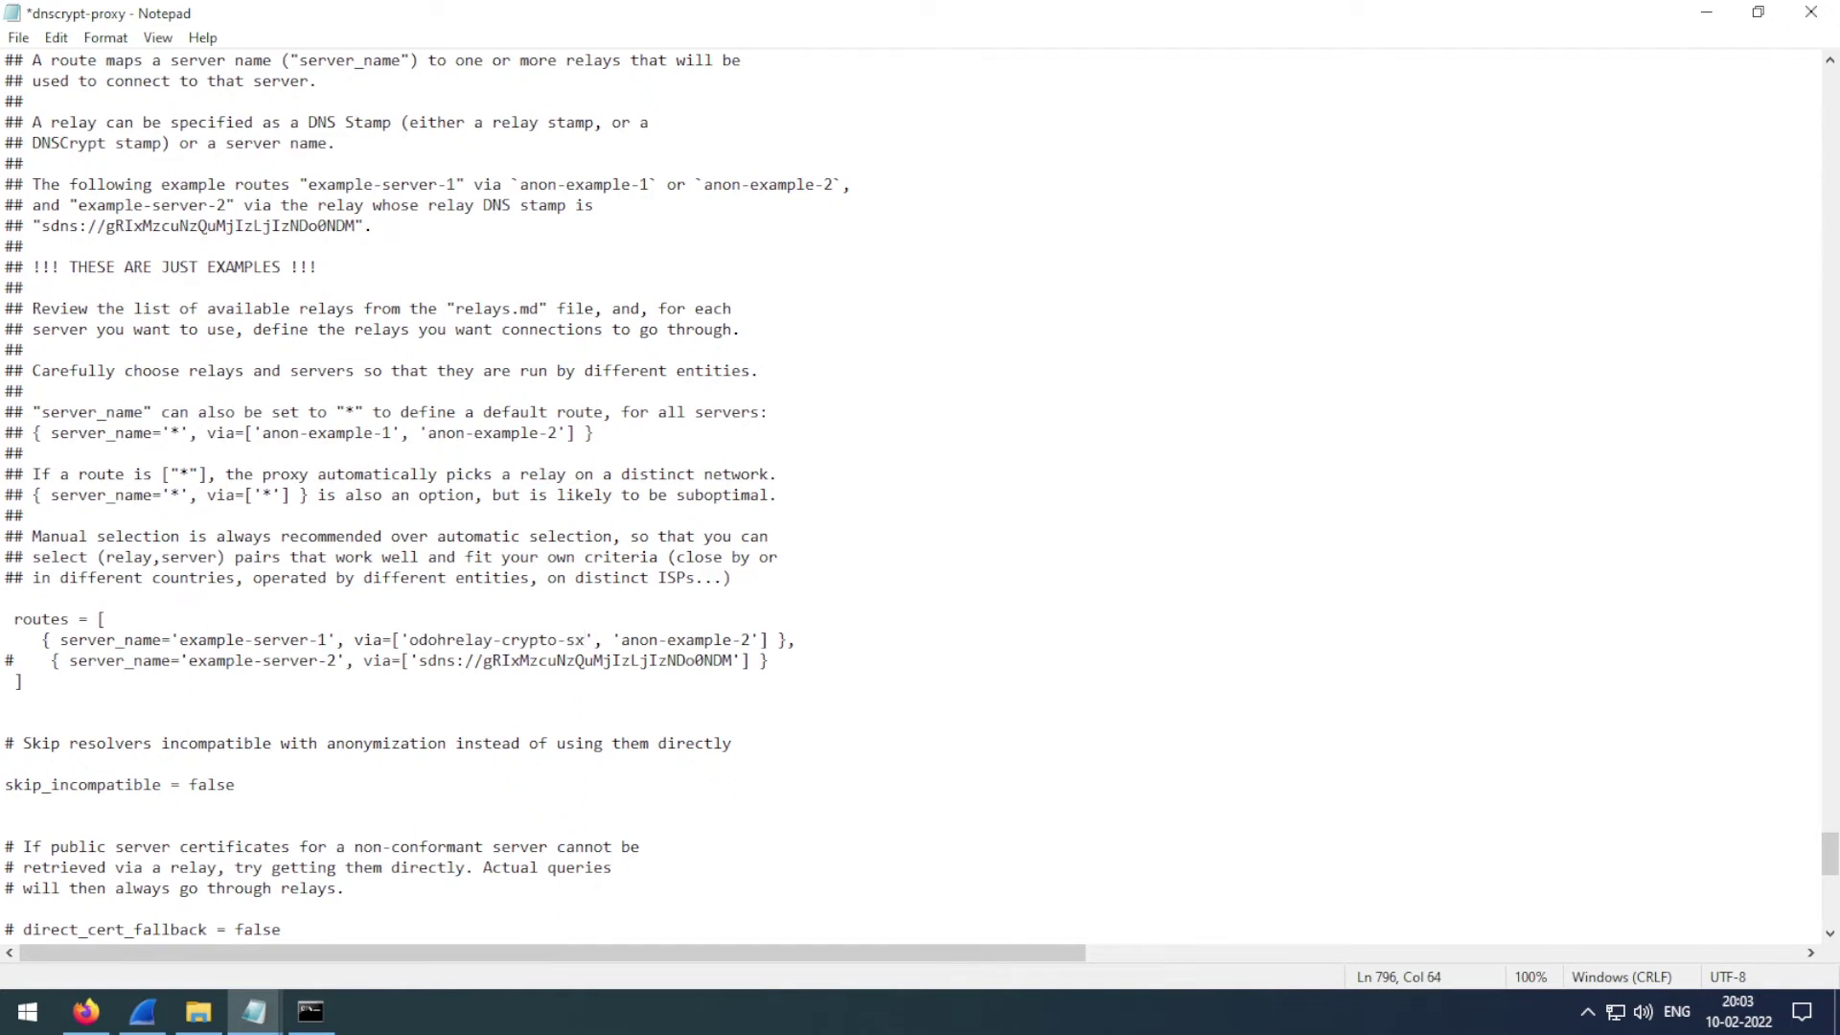
pyautogui.hotkey('shift', 'Right')
pyautogui.hotkey('shift', 'Right')
pyautogui.hotkey('shift', 'Right')
pyautogui.hotkey('shift', 'Right')
pyautogui.hotkey('shift', 'Right')
pyautogui.hotkey('shift', 'Right')
pyautogui.hotkey('shift', 'Right')
pyautogui.hotkey('shift', 'Right')
pyautogui.hotkey('shift', 'Right')
pyautogui.hotkey('shift', 'Right')
pyautogui.hotkey('shift', 'Right')
pyautogui.hotkey('shift', 'Right')
pyautogui.hotkey('shift', 'Right')
pyautogui.hotkey('shift', 'Right')
pyautogui.hotkey('shift', 'Right')
pyautogui.hotkey('shift', 'Right')
pyautogui.hotkey('shift', 'Right')
pyautogui.hotkey('shift', 'Right')
pyautogui.hotkey('shift', 'Up')
pyautogui.hotkey('shift', 'Down')
pyautogui.press('BackSpace')
# Step: Replace example-server-1 with odoh-cloudflare, copied from the servers list, and save the file
pyautogui.moveTo(254, 1008)
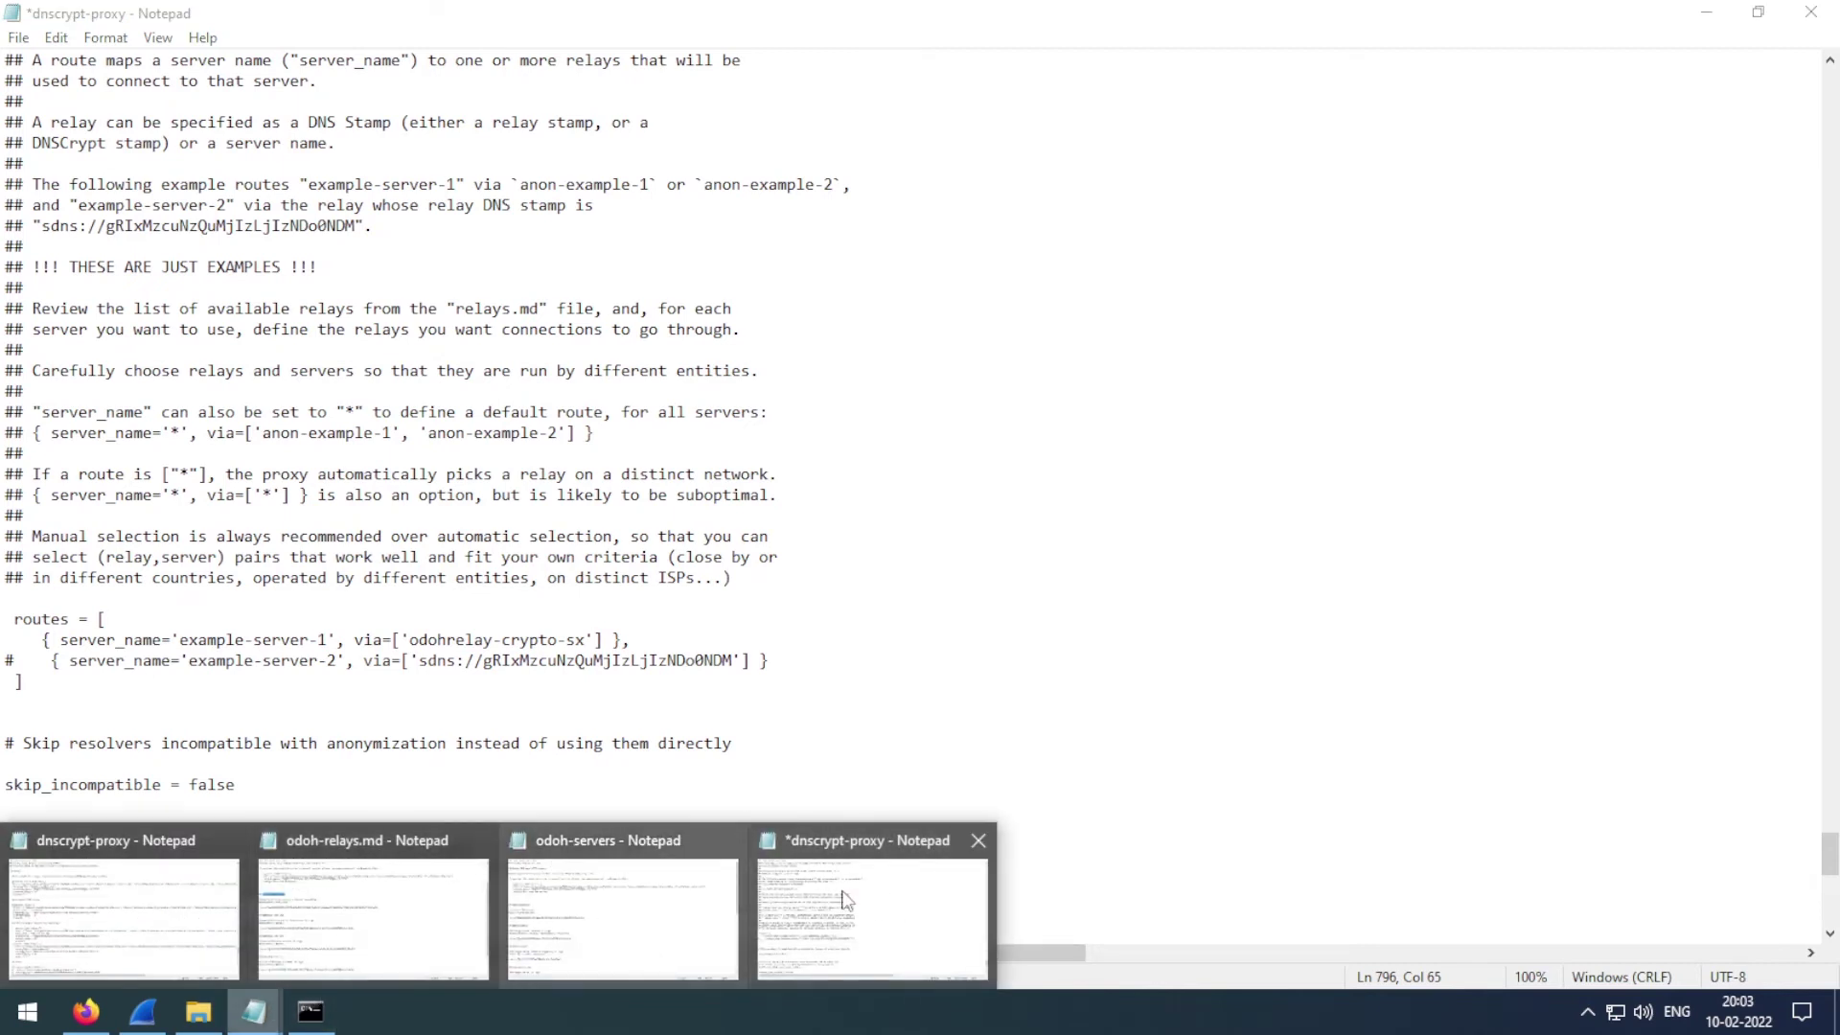
pyautogui.click(623, 900)
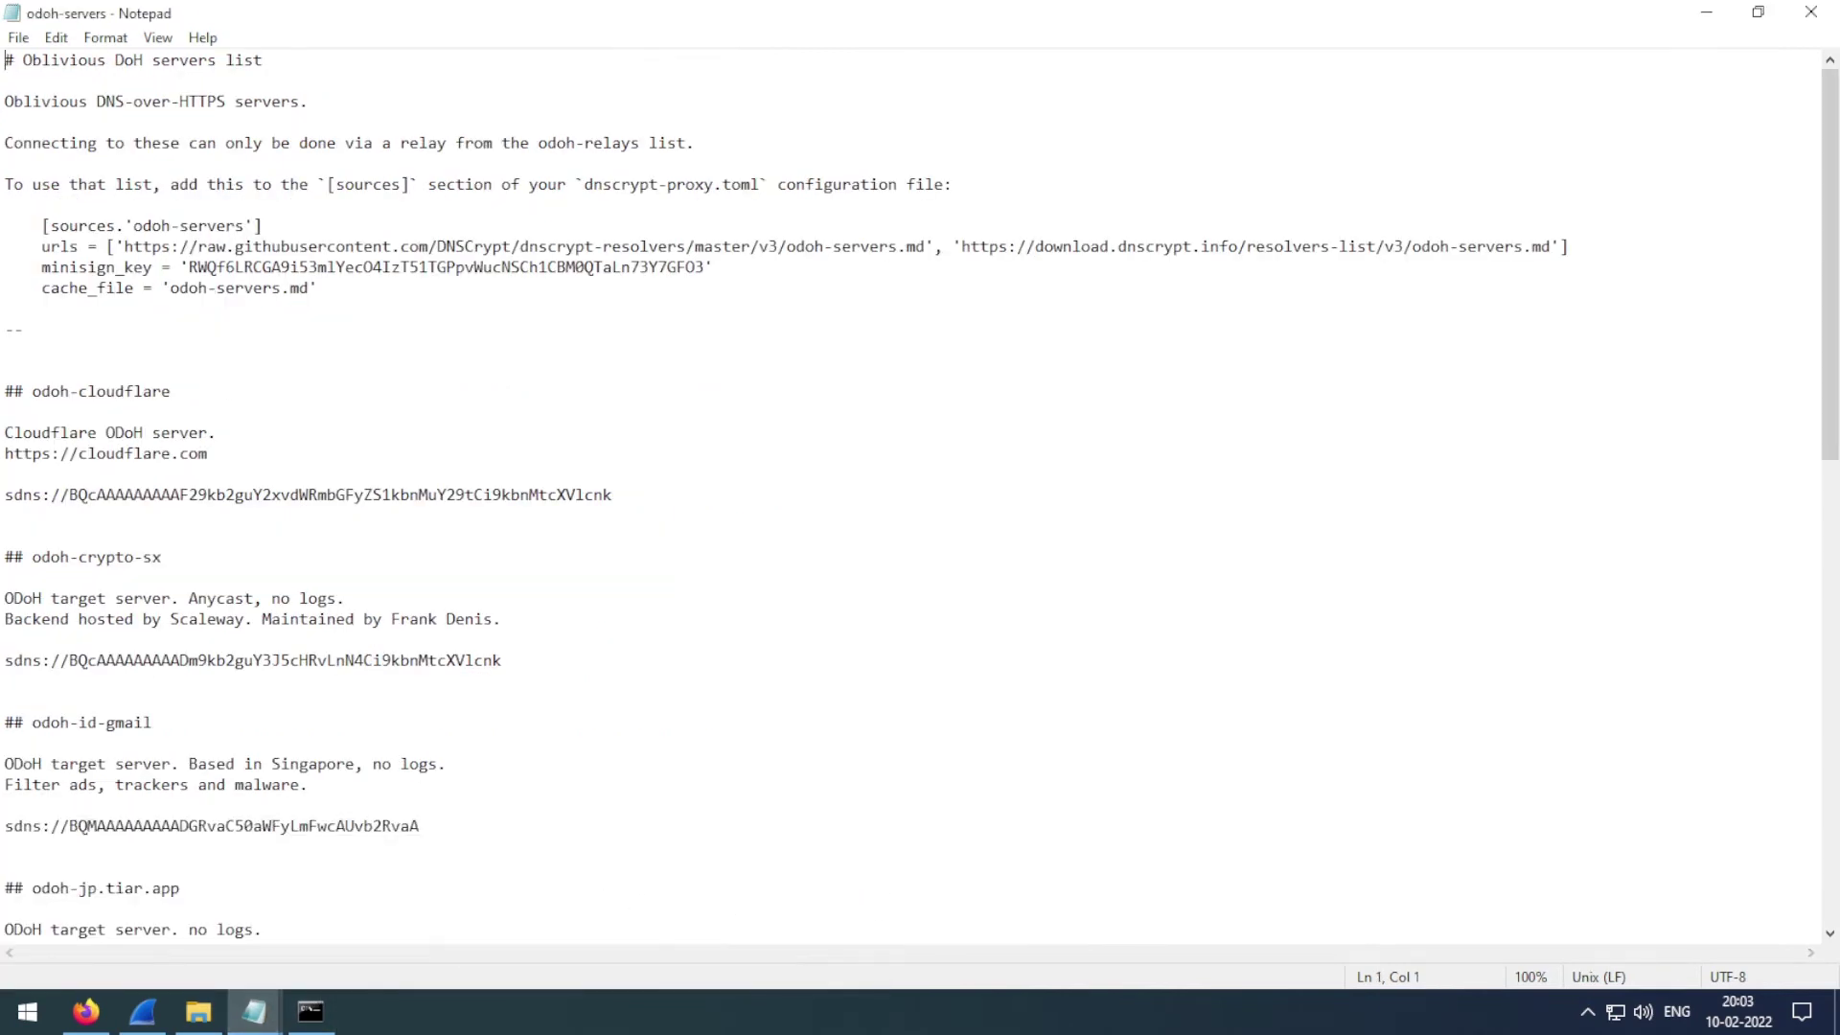
pyautogui.moveTo(33, 391); pyautogui.dragTo(171, 391)
pyautogui.hotkey('ctrl', 'c')
pyautogui.click(1705, 14)
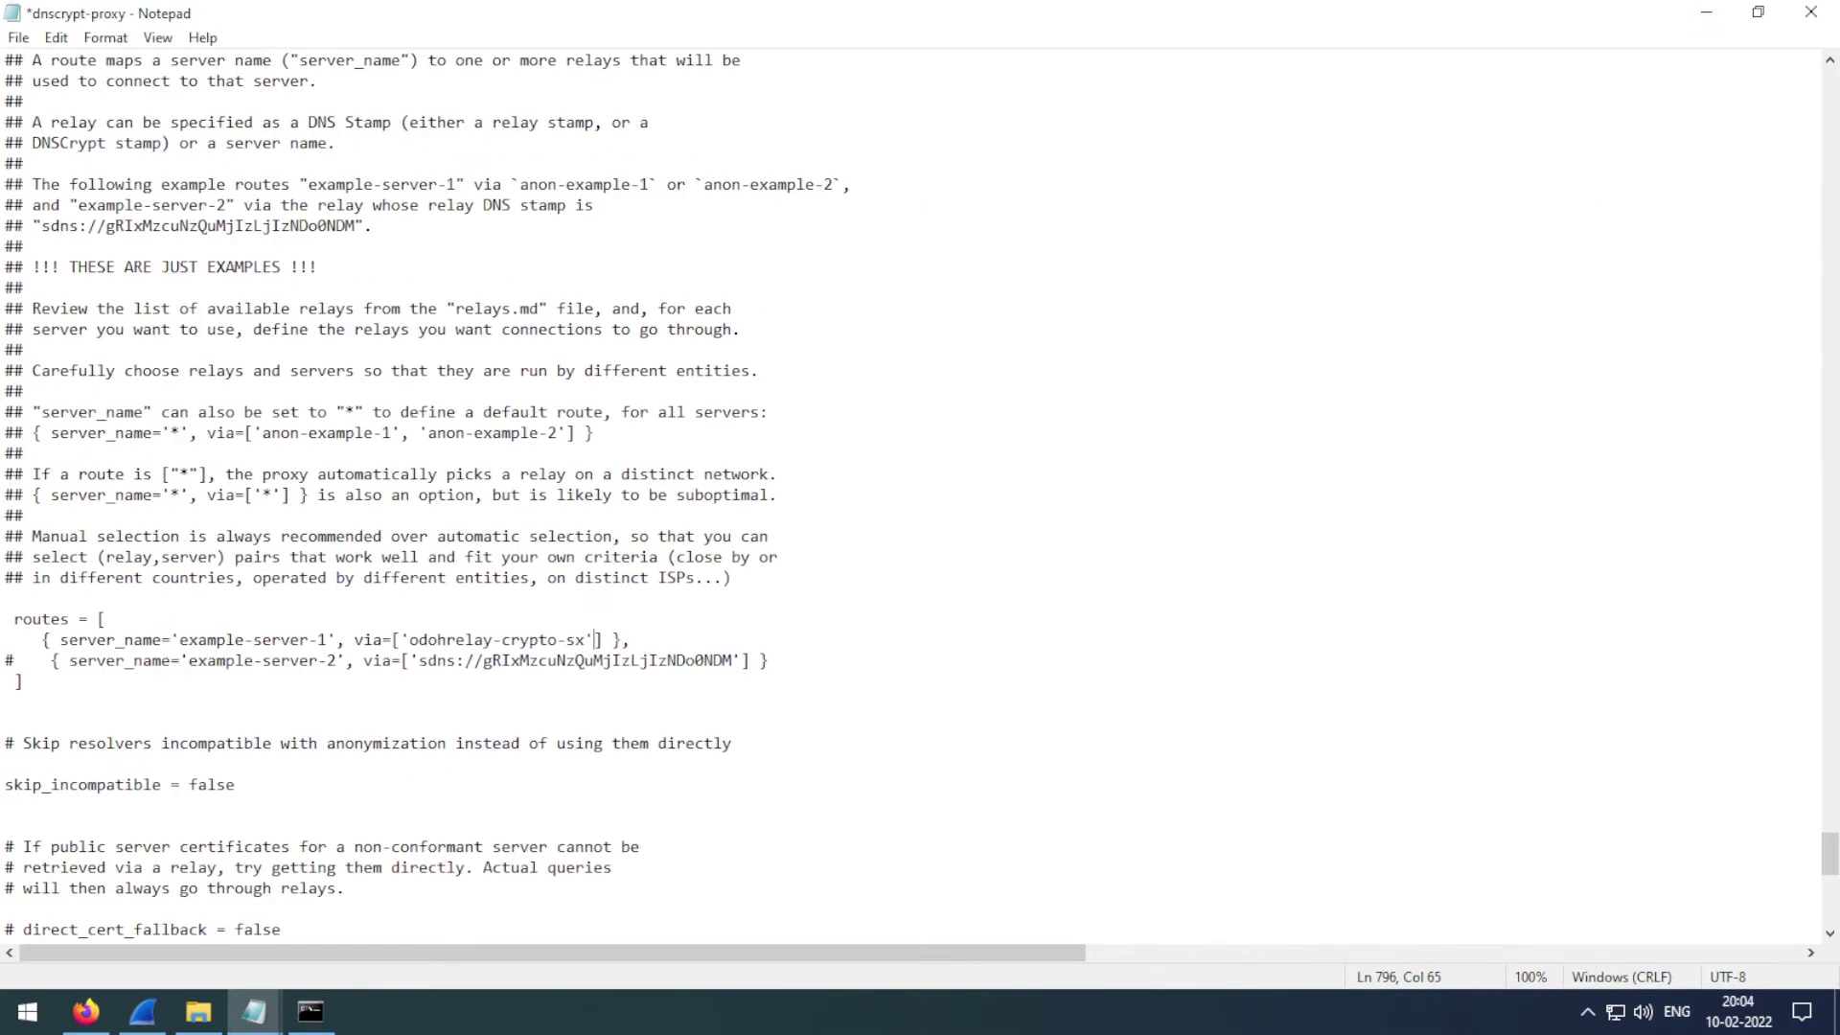
pyautogui.moveTo(181, 640); pyautogui.dragTo(327, 639)
pyautogui.hotkey('ctrl', 'v')
pyautogui.hotkey('ctrl', 's')
# Step: Launch dnscrypt-proxy.exe from the win64 folder's address bar with the new route
pyautogui.click(1704, 14)
pyautogui.click(312, 1011)
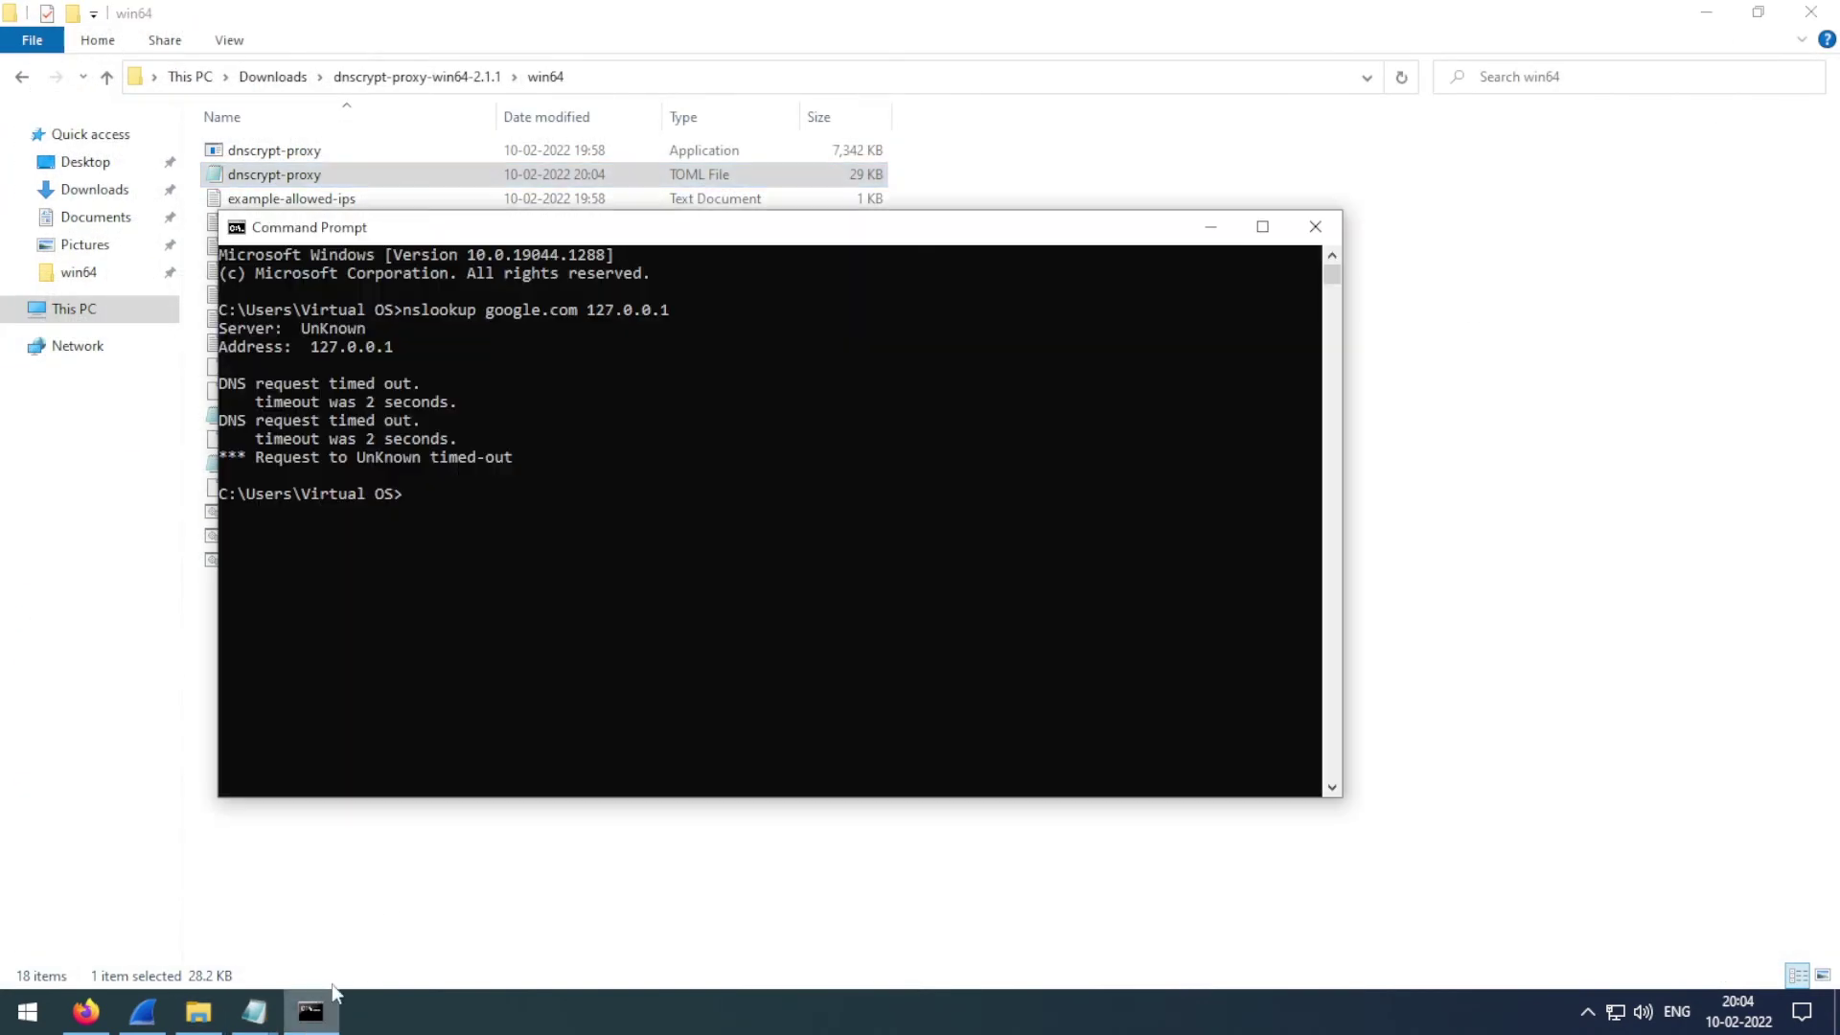
pyautogui.moveTo(498, 228); pyautogui.dragTo(570, 286)
pyautogui.click(636, 76)
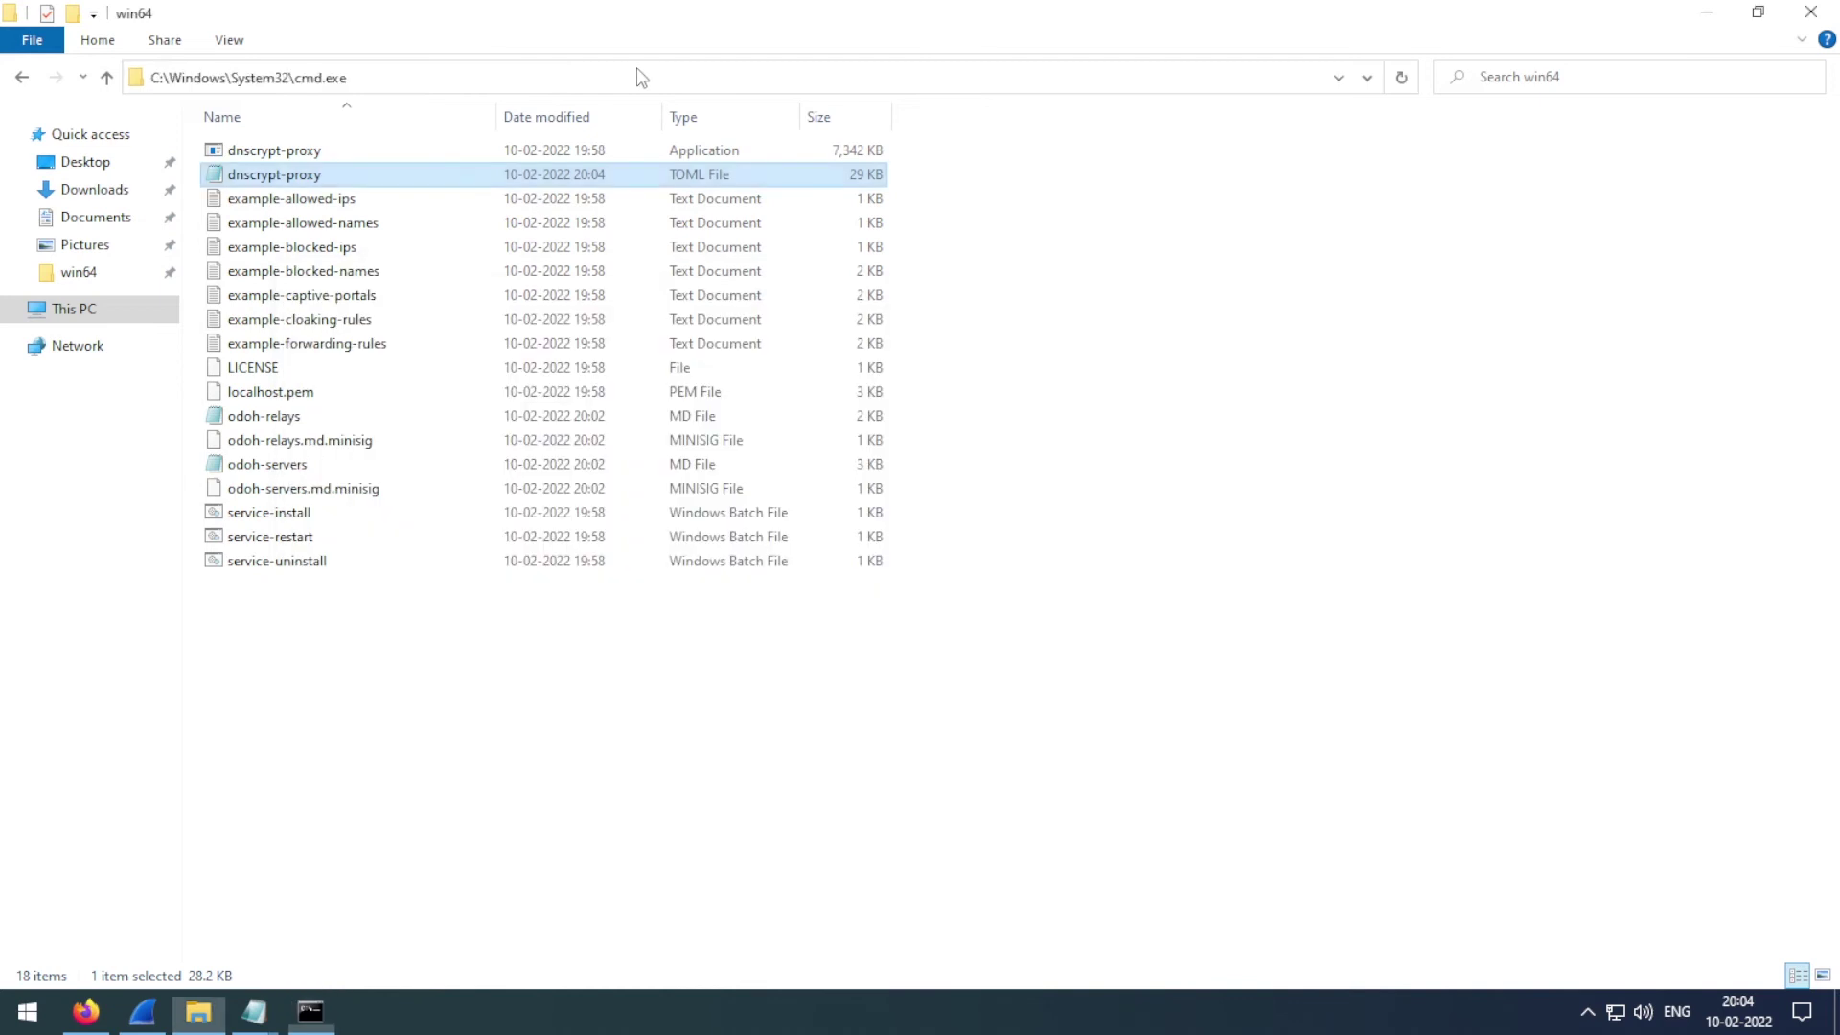
pyautogui.write('dnscrypt-proxy.exe')
pyautogui.press('Return')
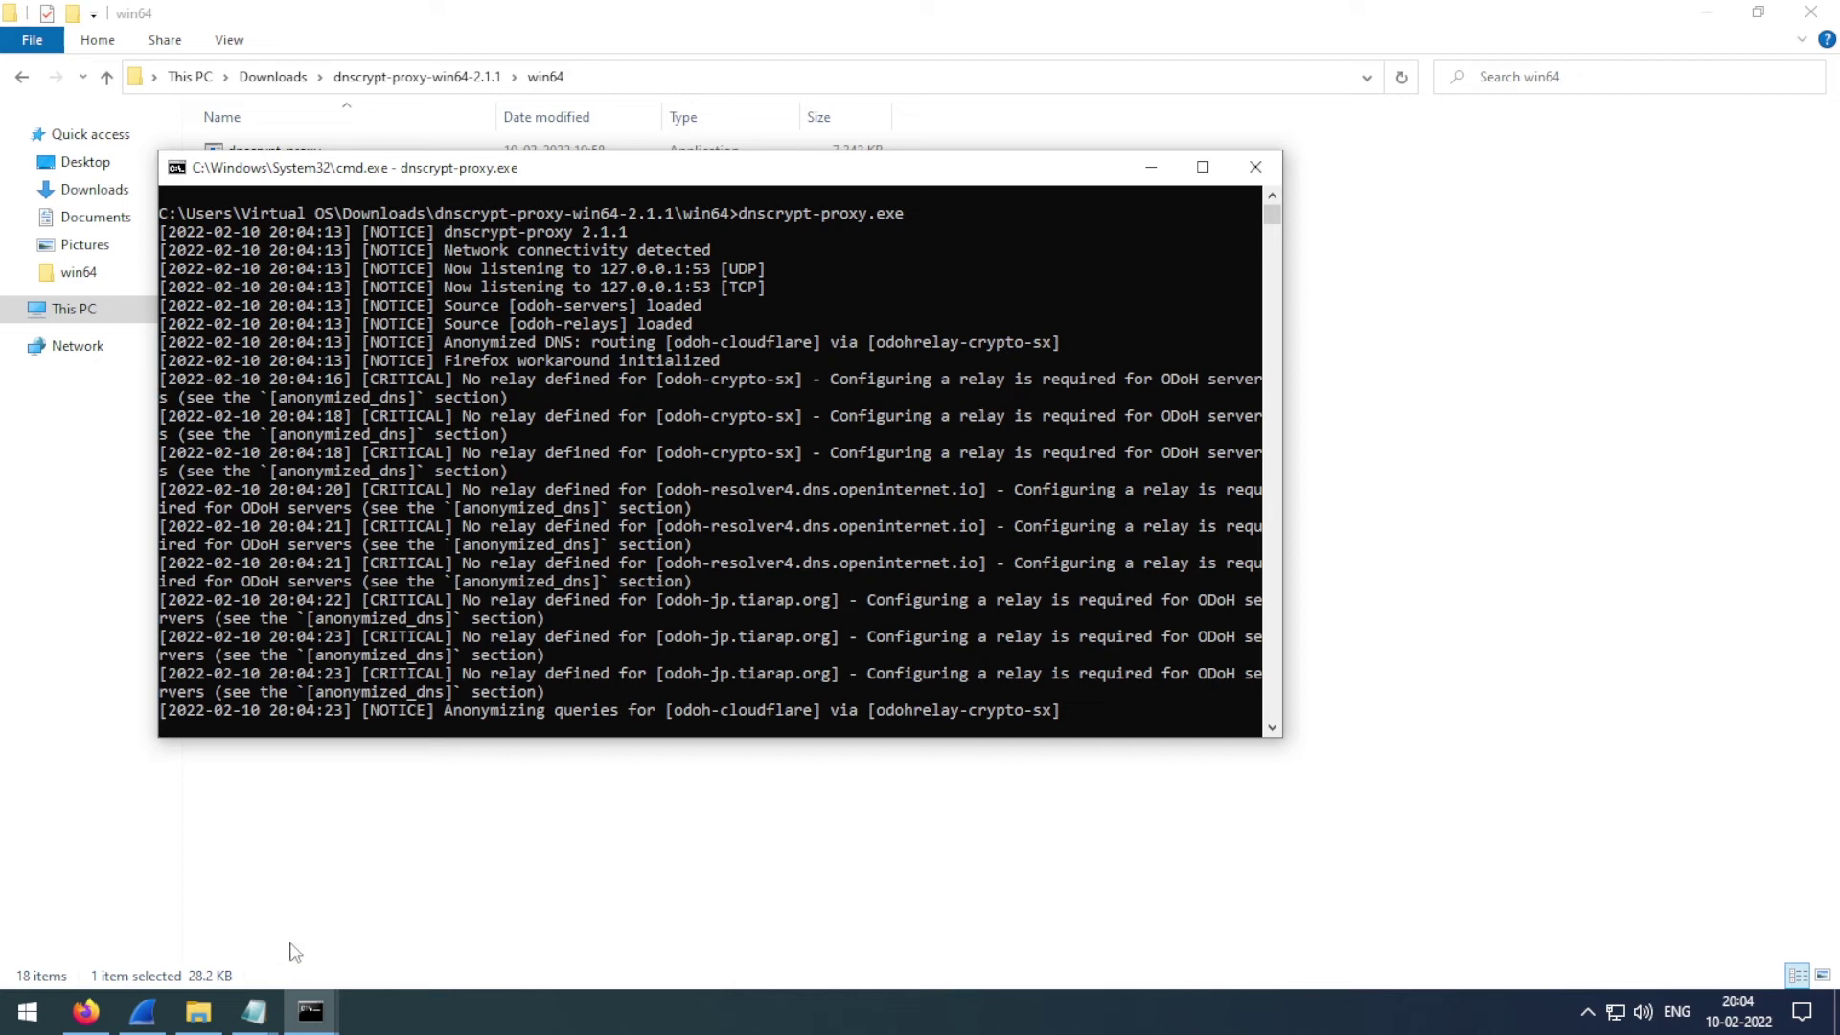
# Step: Rerun nslookup google.com 127.0.0.1 in the original Command Prompt
pyautogui.moveTo(310, 1011)
pyautogui.click(220, 920)
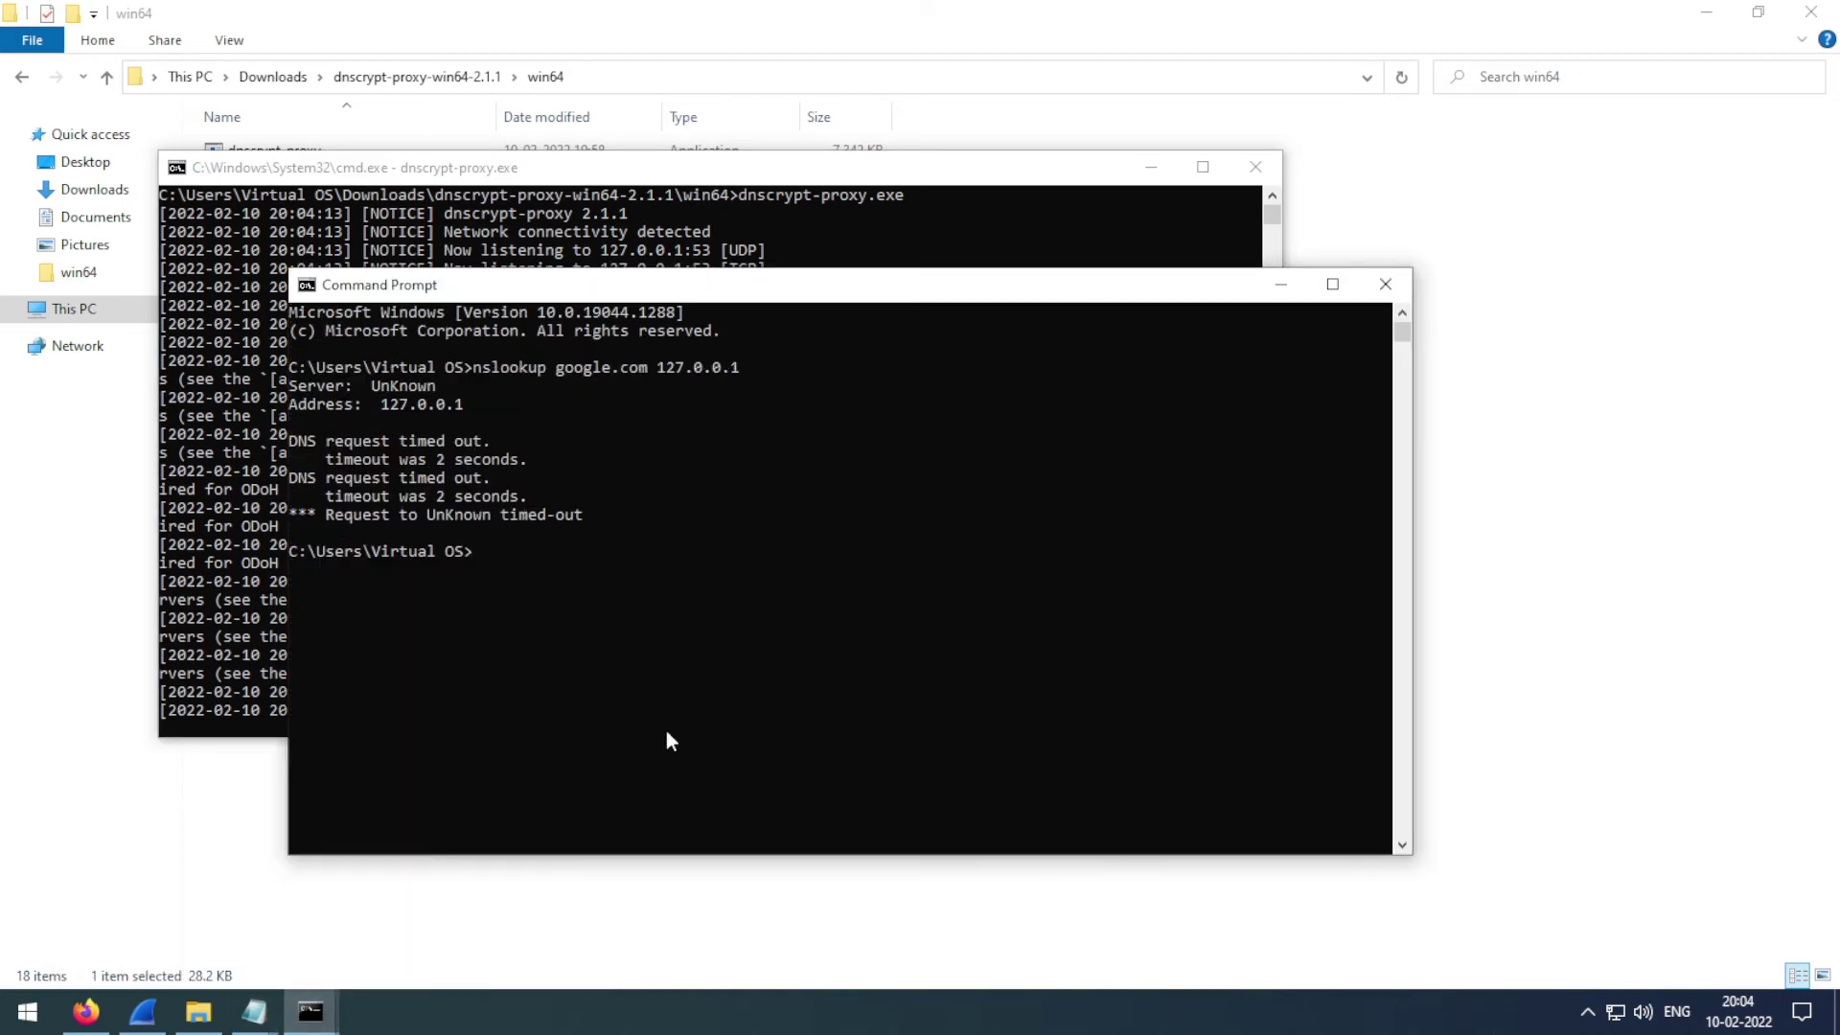
pyautogui.press('Up')
pyautogui.press('Return')
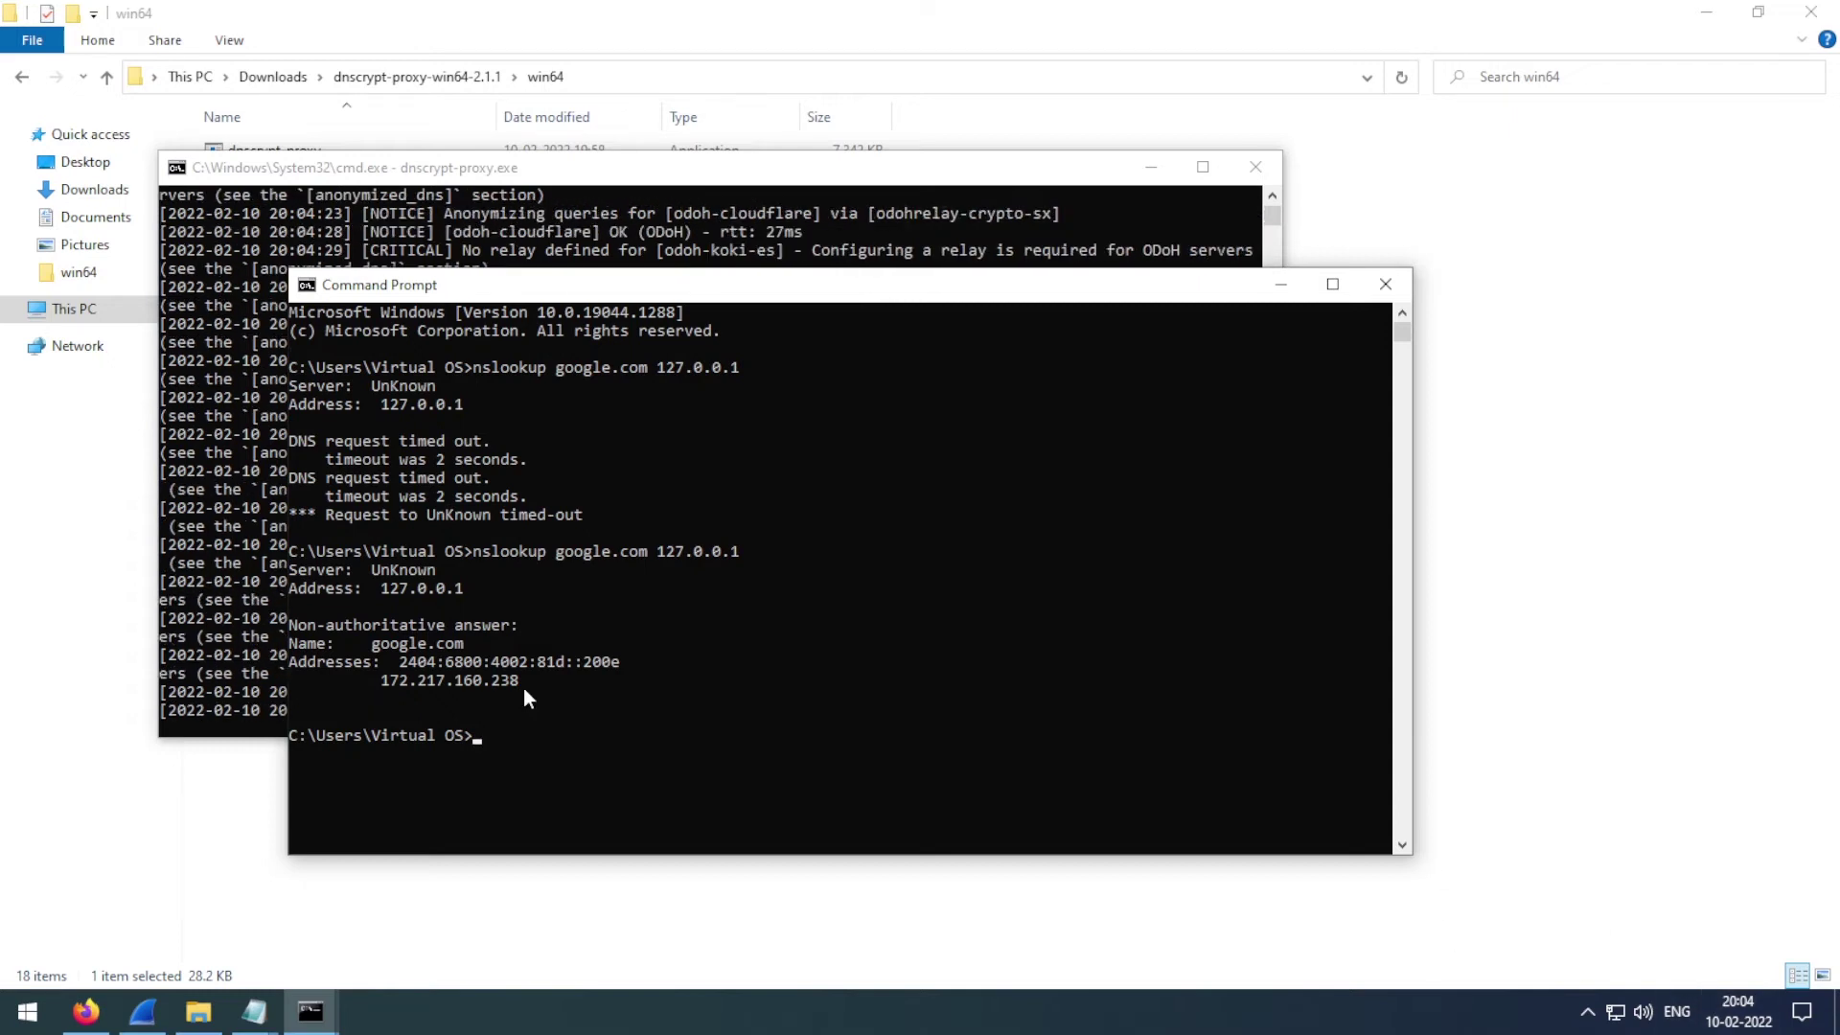
pyautogui.click(675, 215)
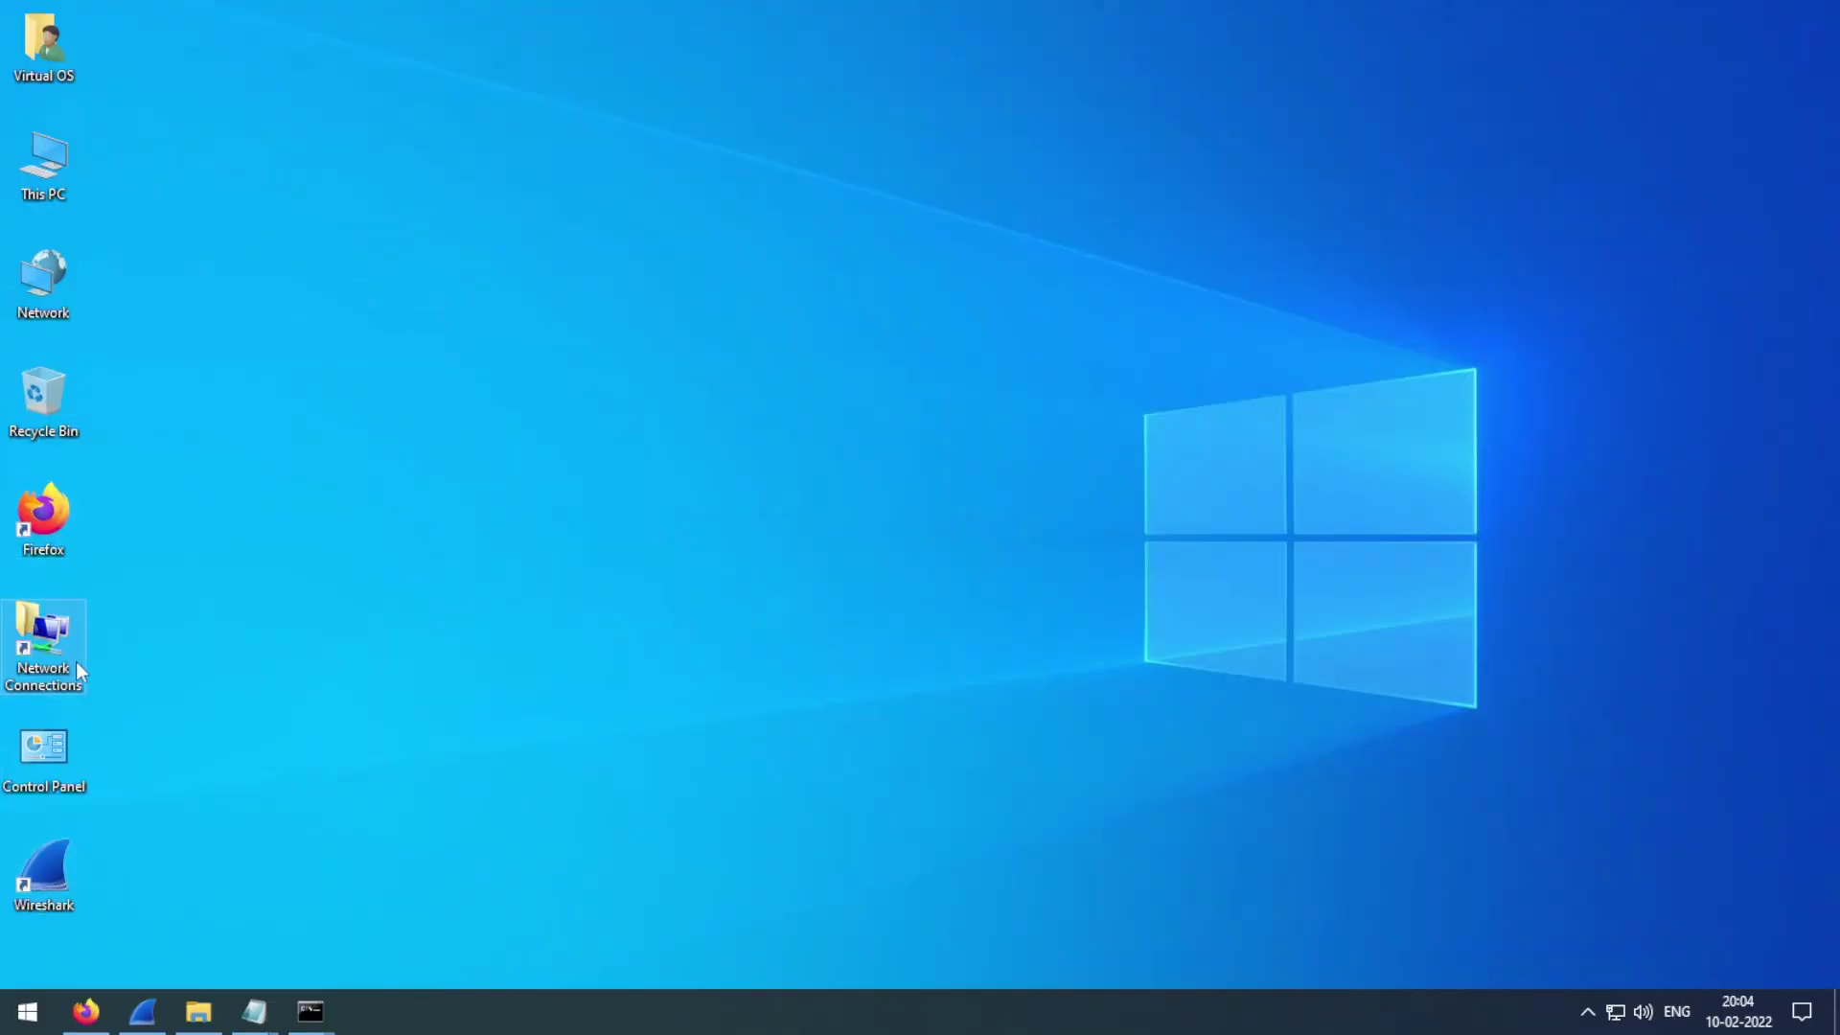
# Step: Set the Ethernet adapter's IPv4 preferred DNS server to 127.0.0.1
pyautogui.doubleClick(79, 671)
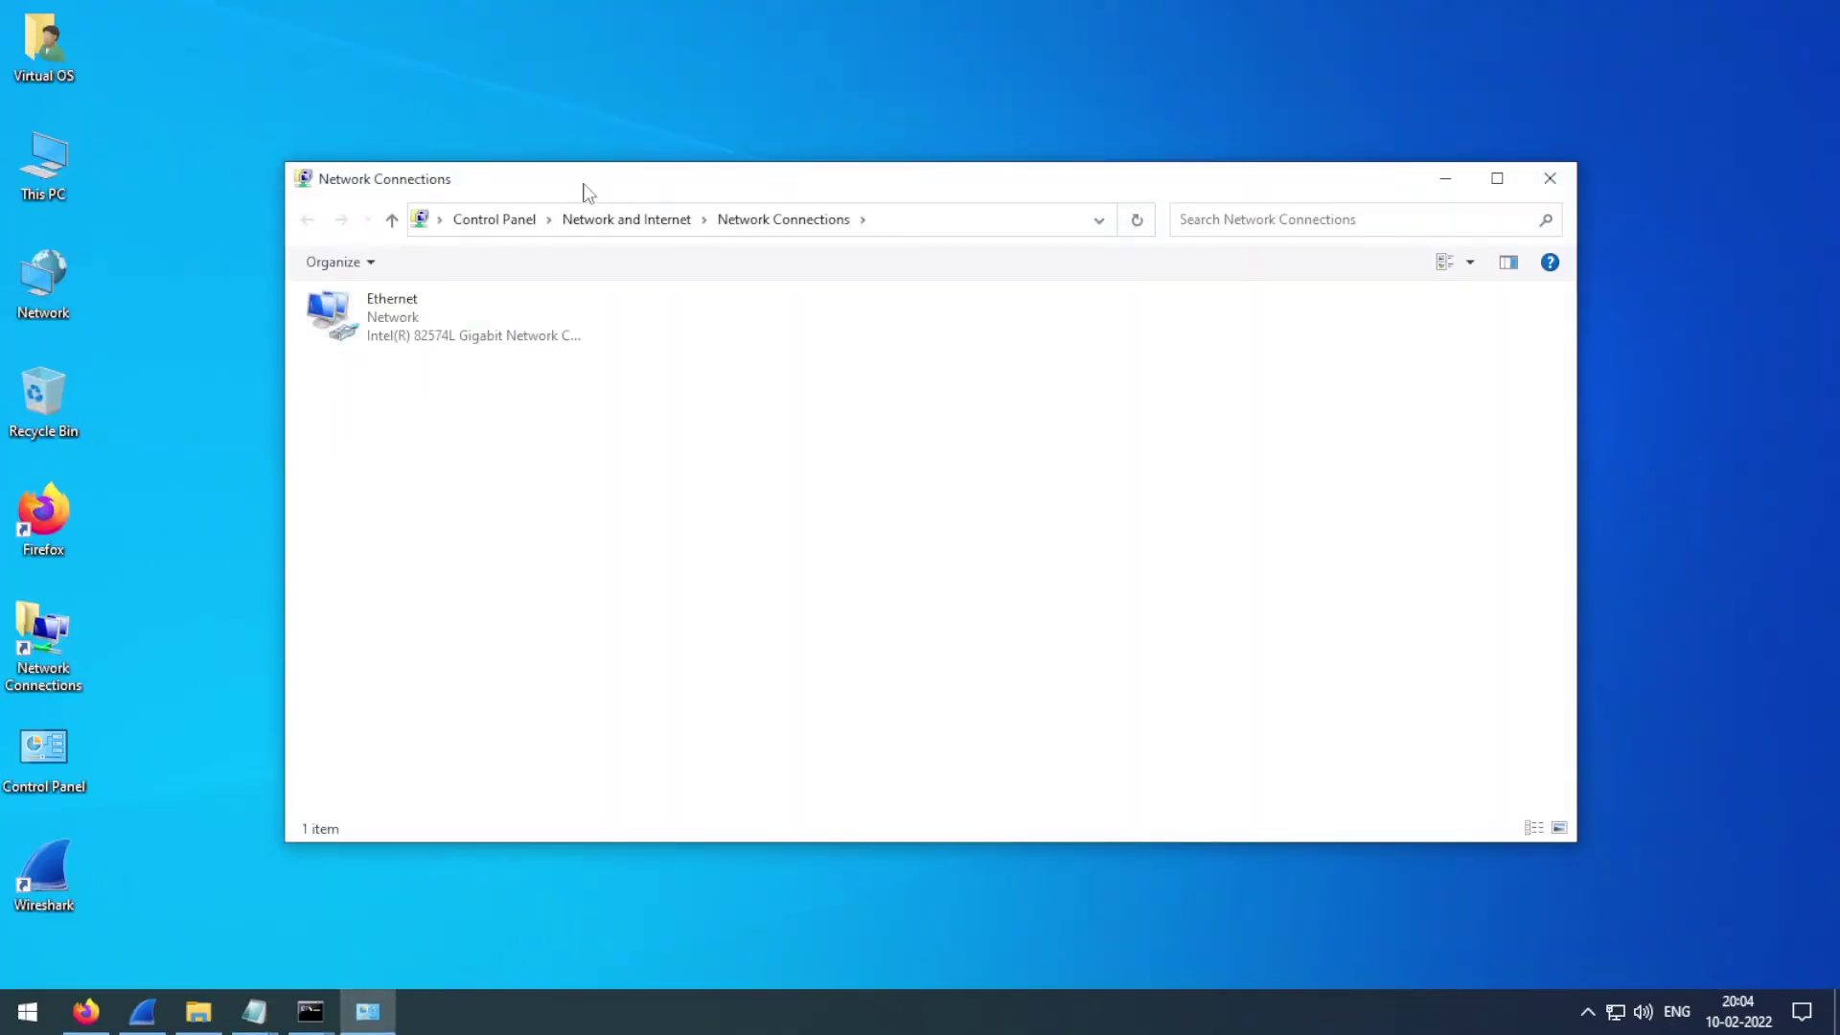
pyautogui.doubleClick(588, 191)
pyautogui.rightClick(169, 141)
pyautogui.click(225, 358)
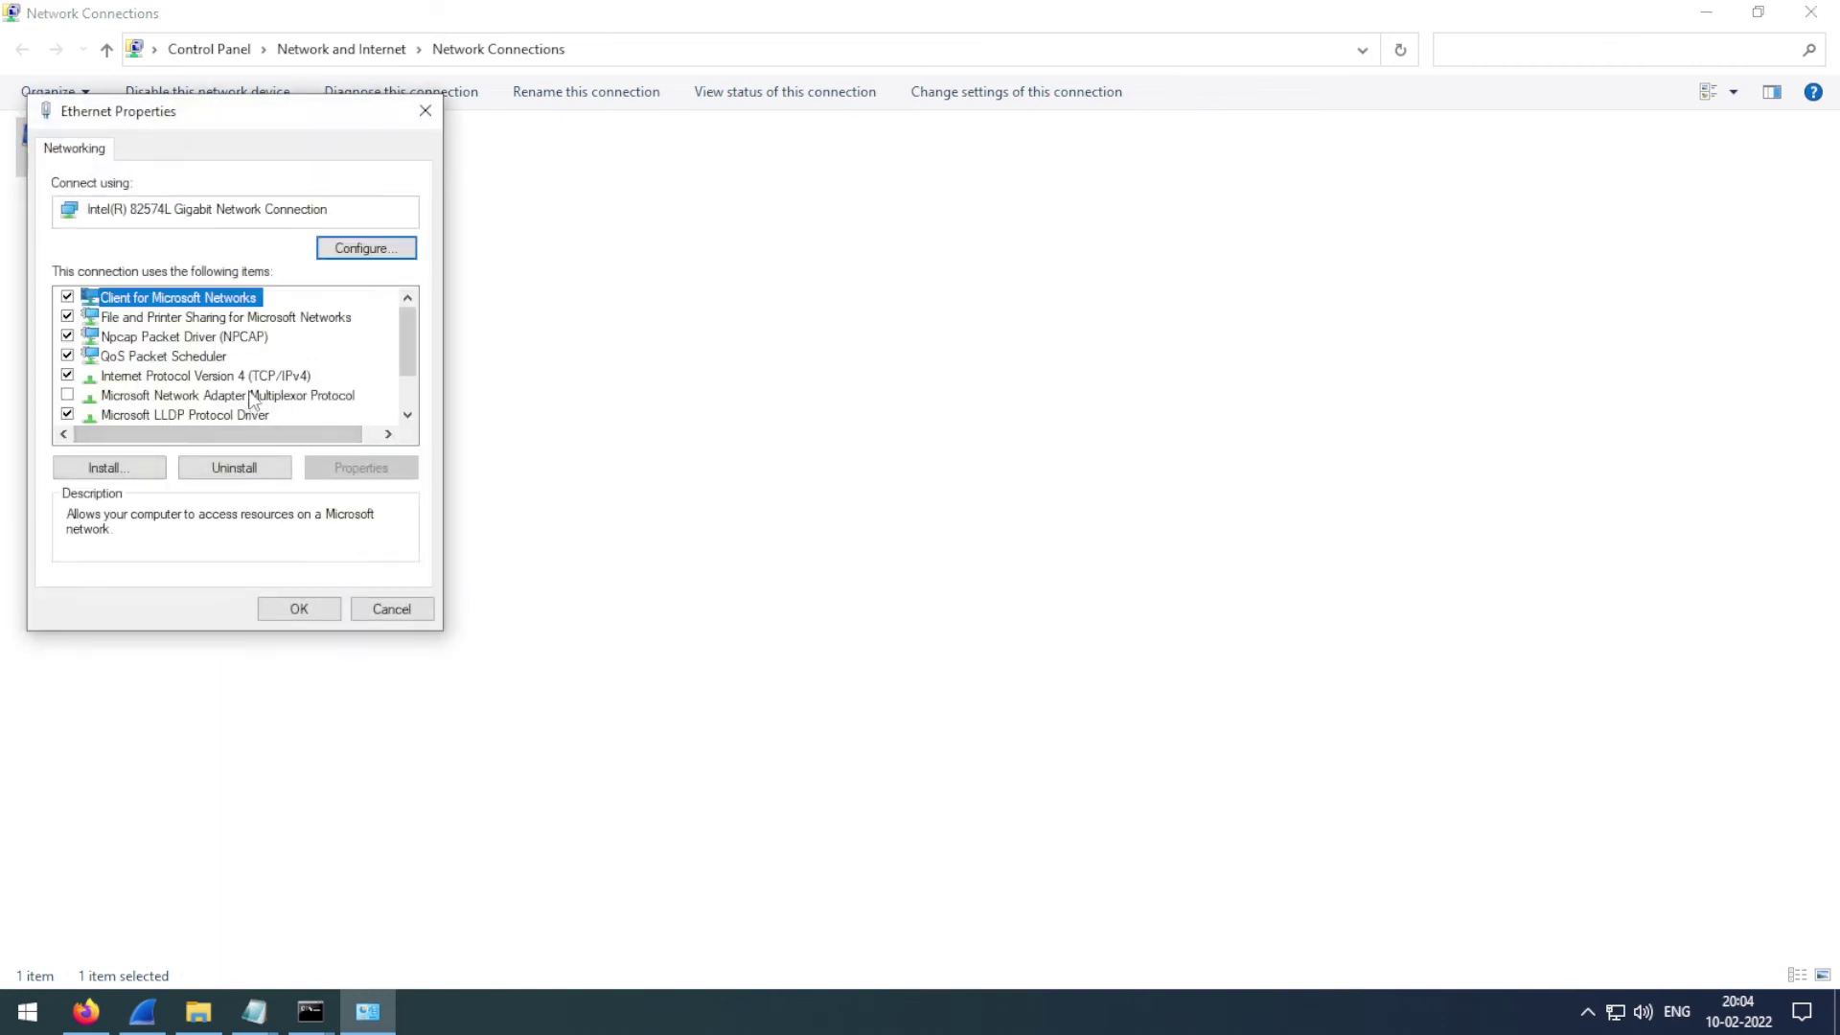
pyautogui.doubleClick(276, 377)
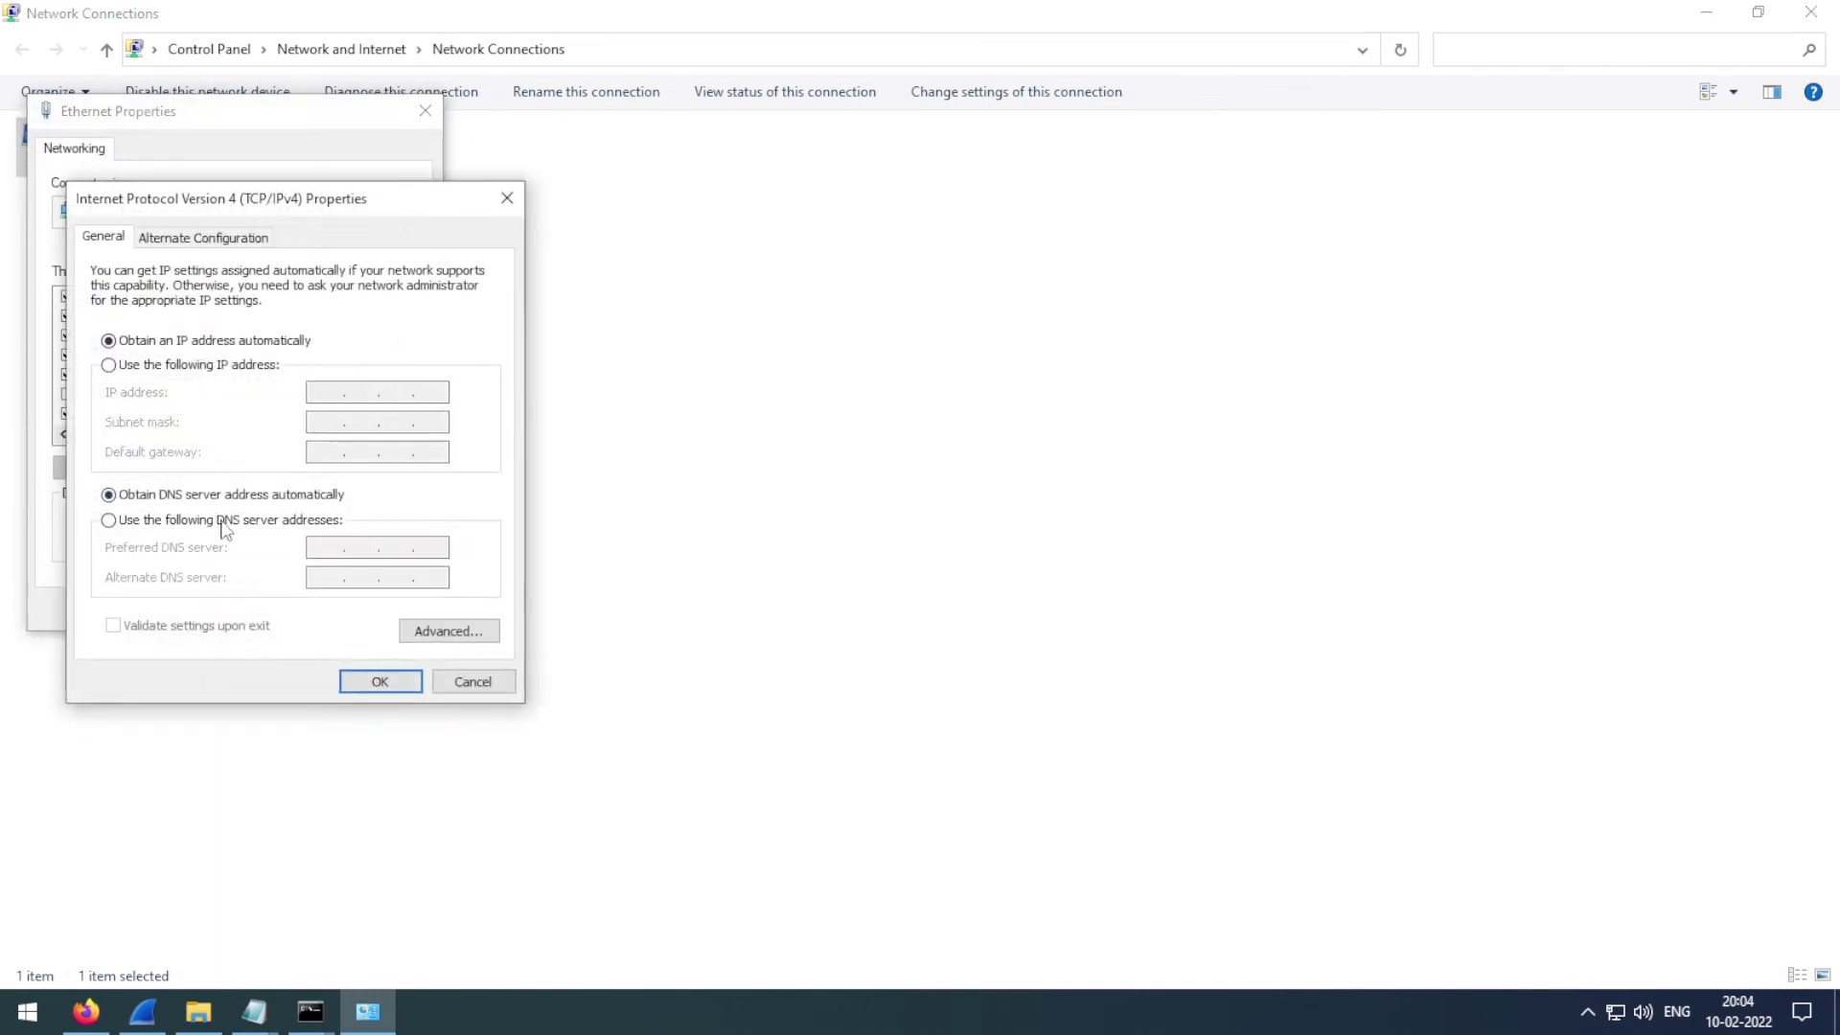
pyautogui.click(244, 521)
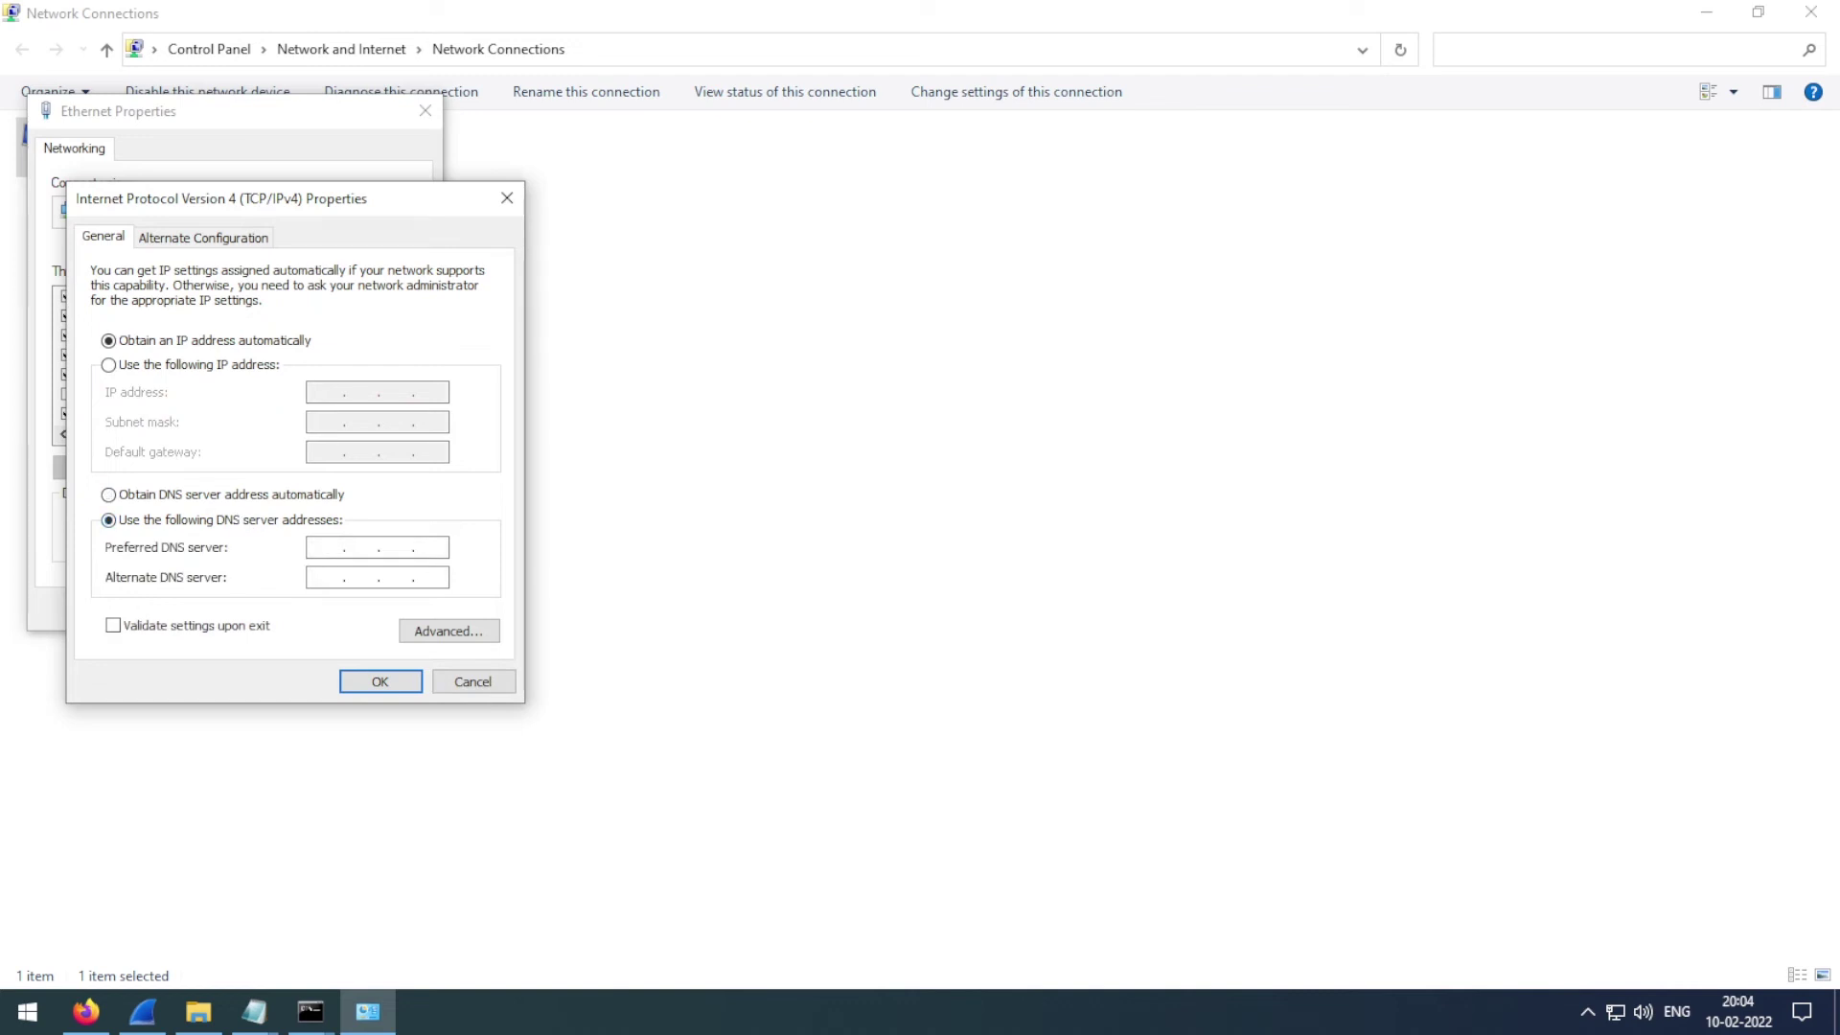
pyautogui.write('127.0.0.1')
pyautogui.click(406, 686)
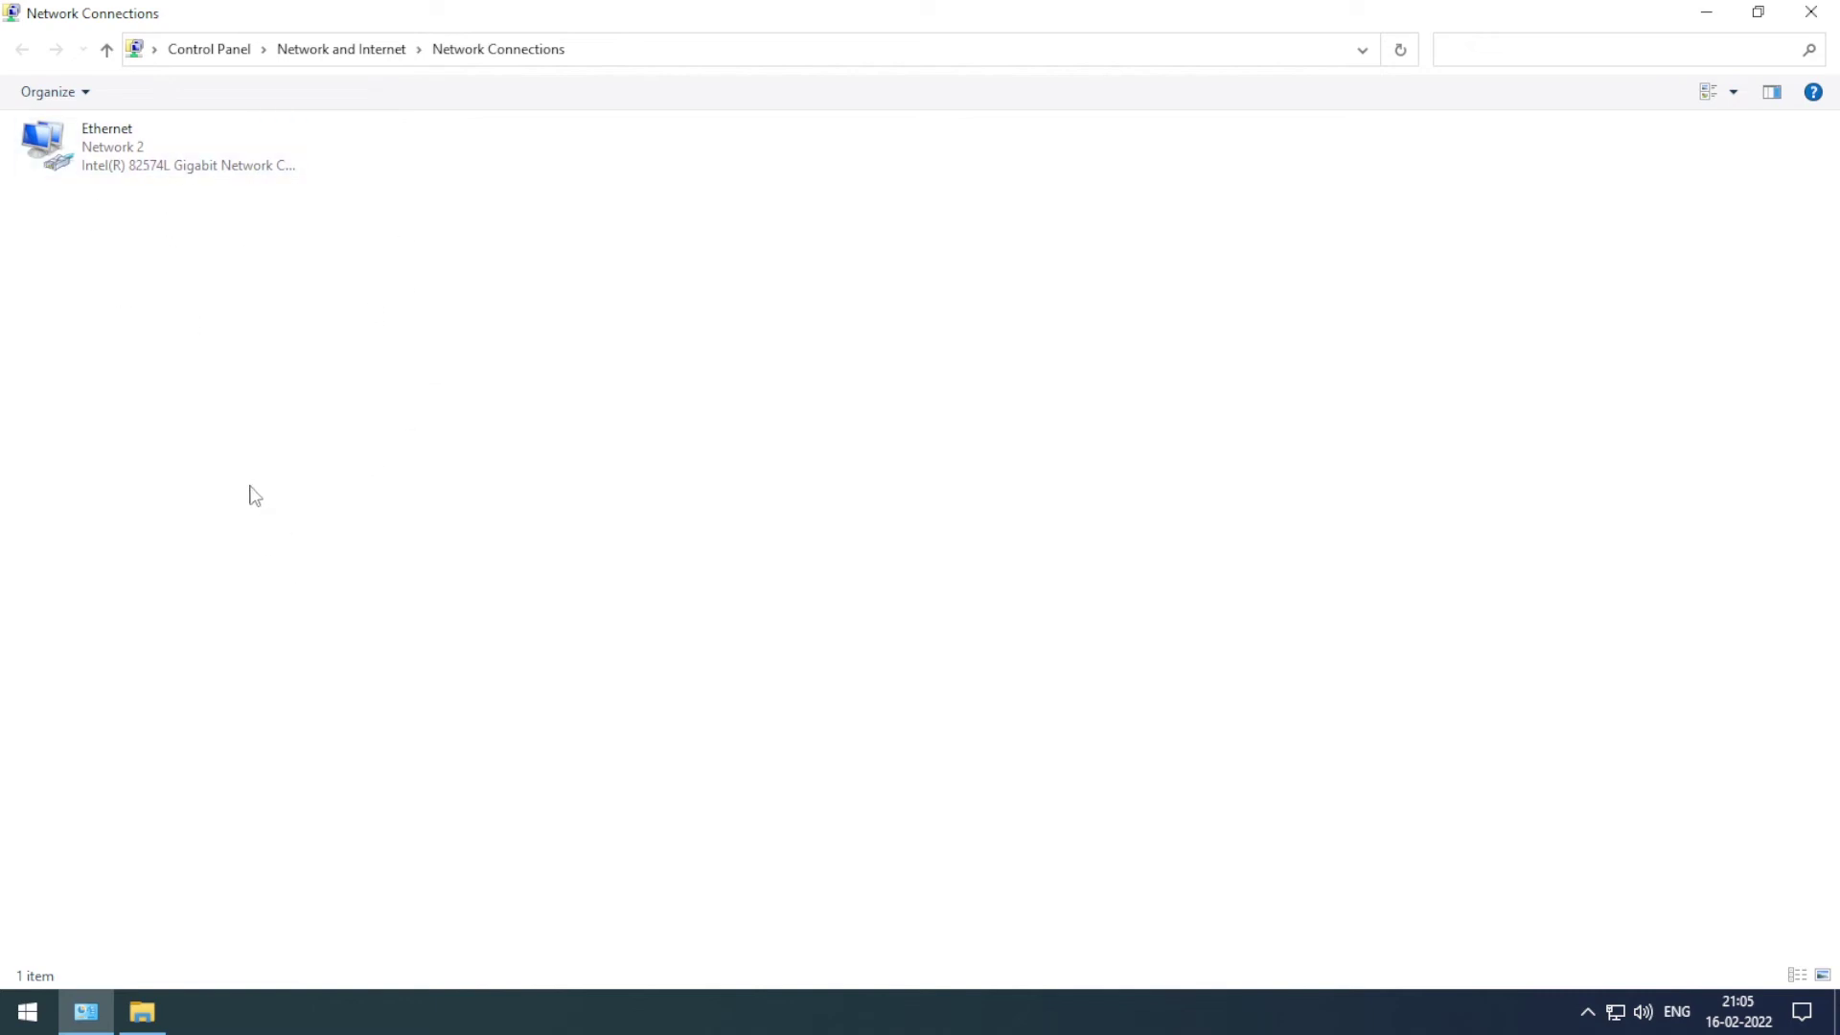
# Step: Run service-install.bat from the win64 folder with administrator rights
pyautogui.click(165, 1014)
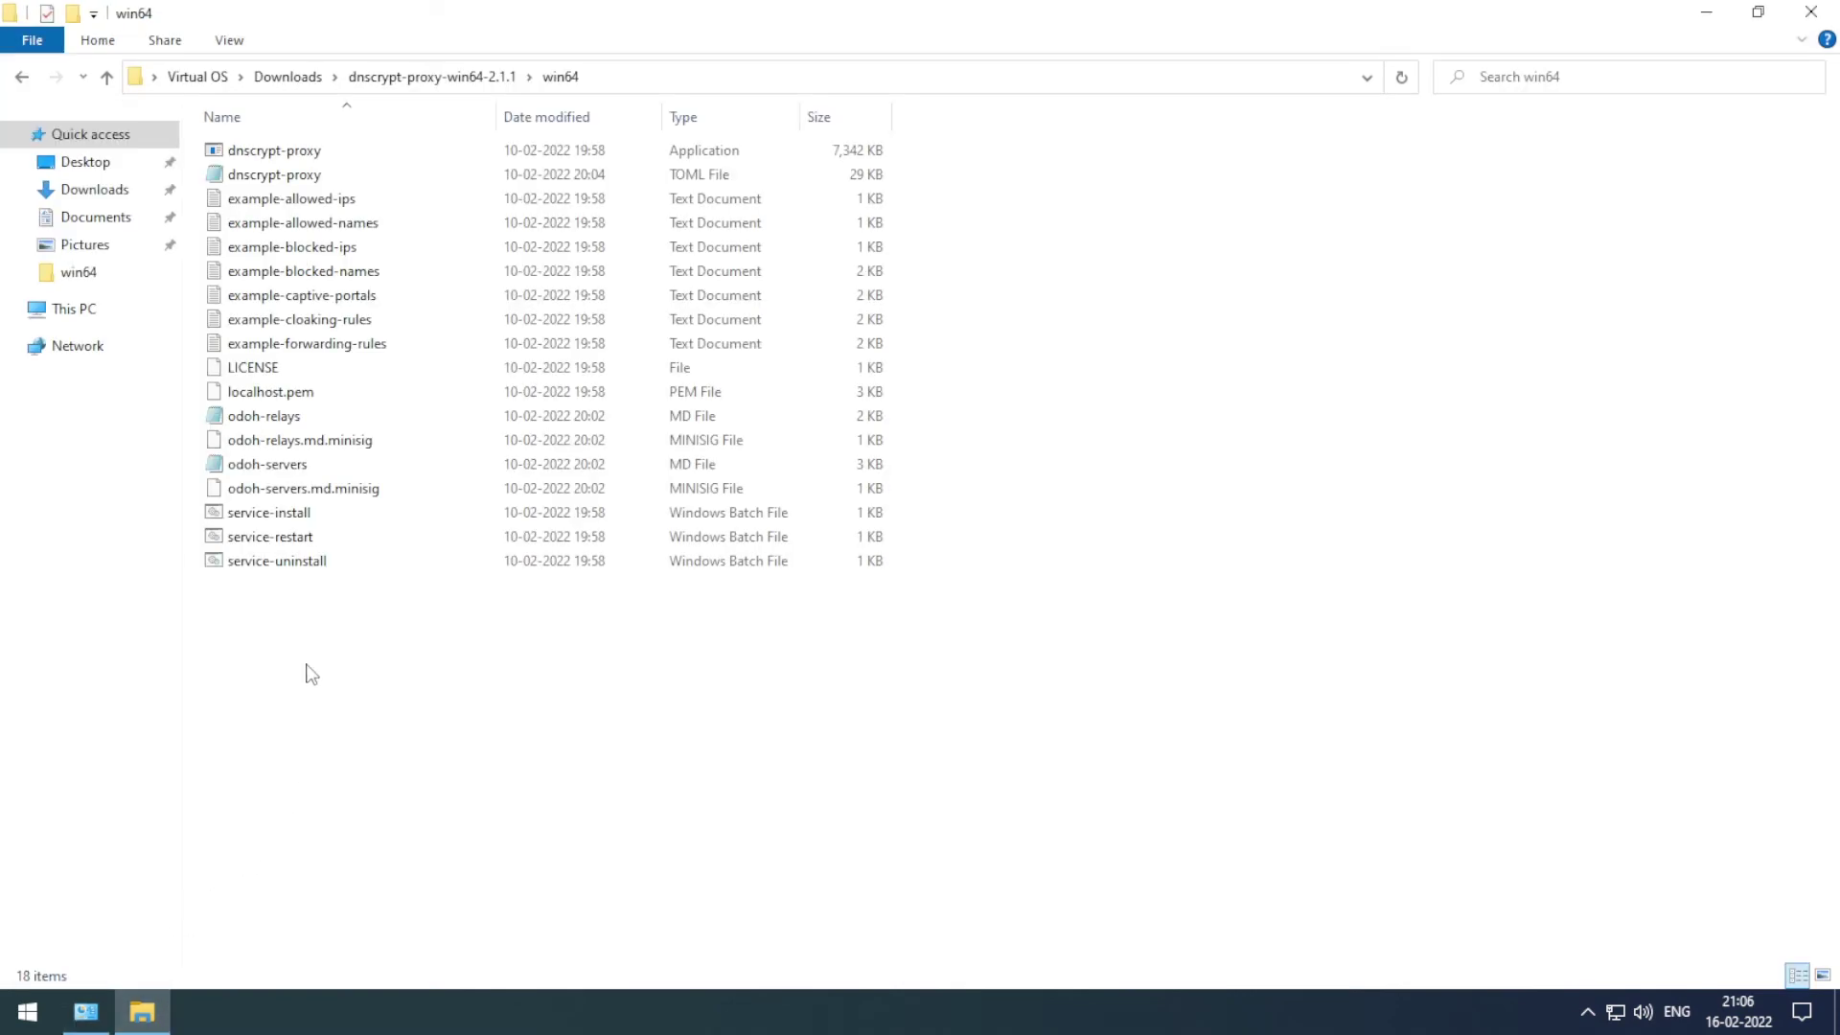
pyautogui.click(282, 520)
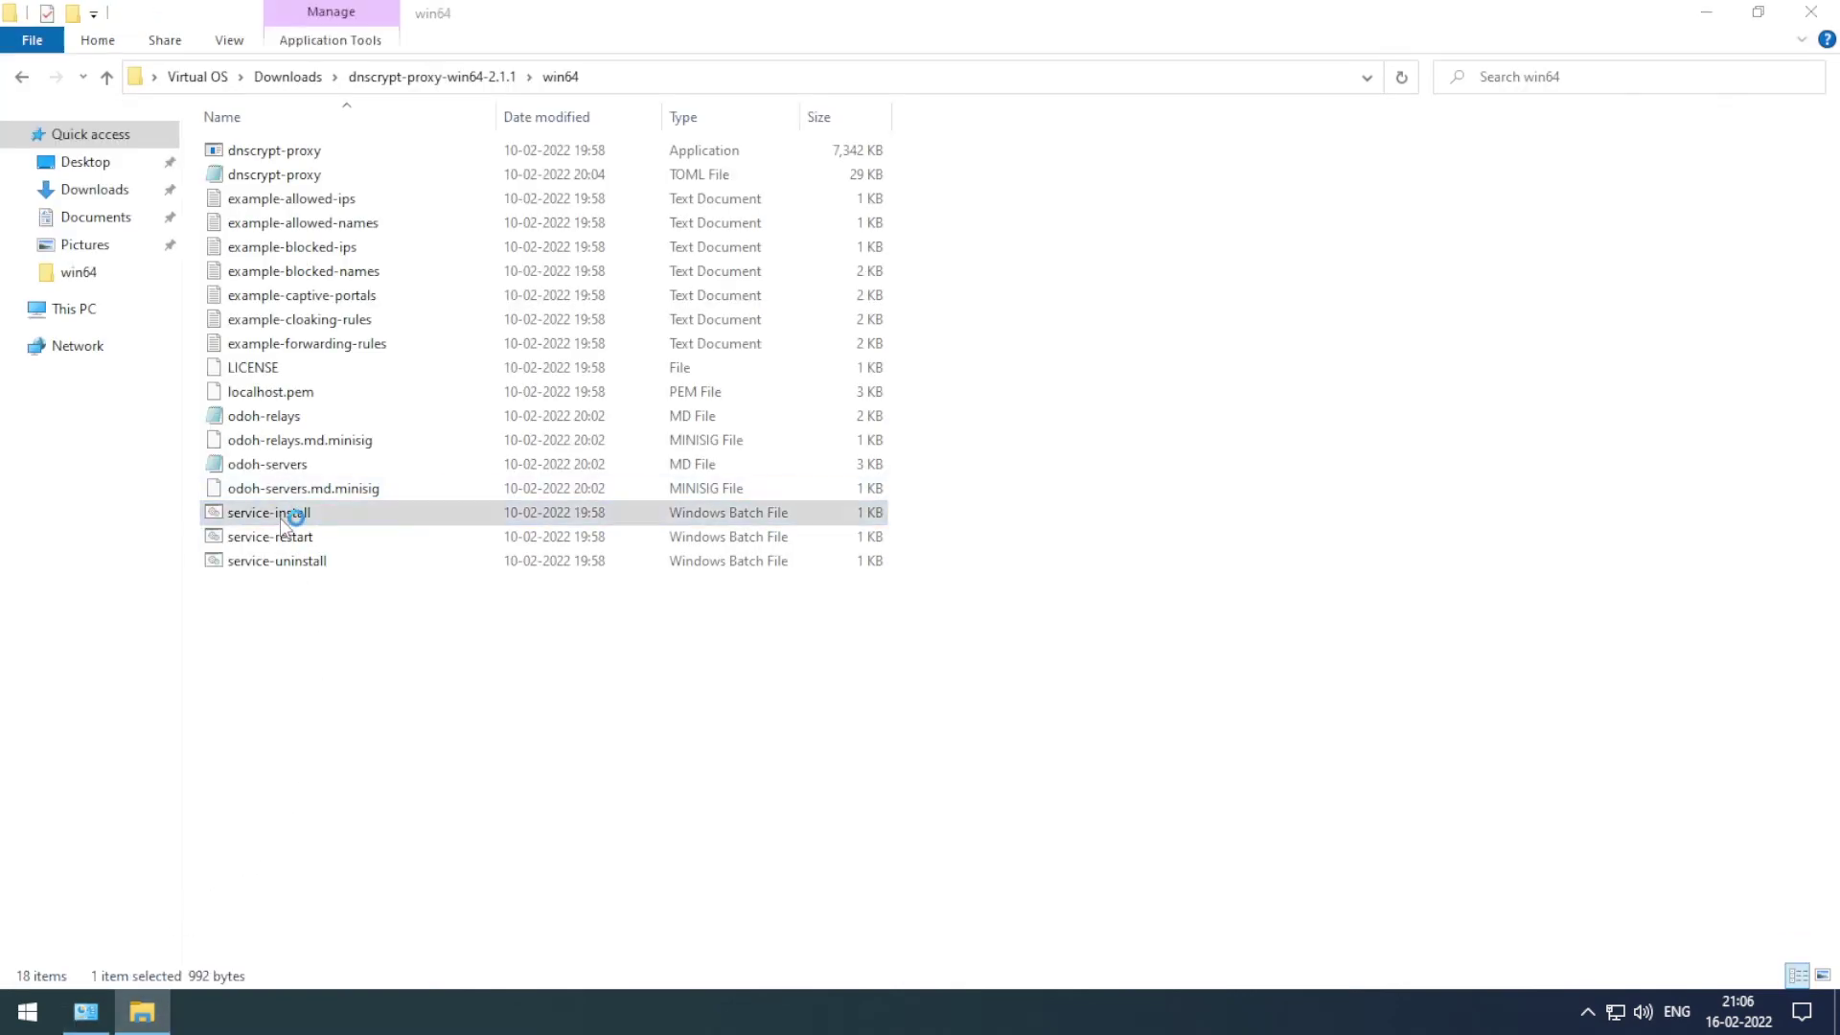
pyautogui.doubleClick(761, 522)
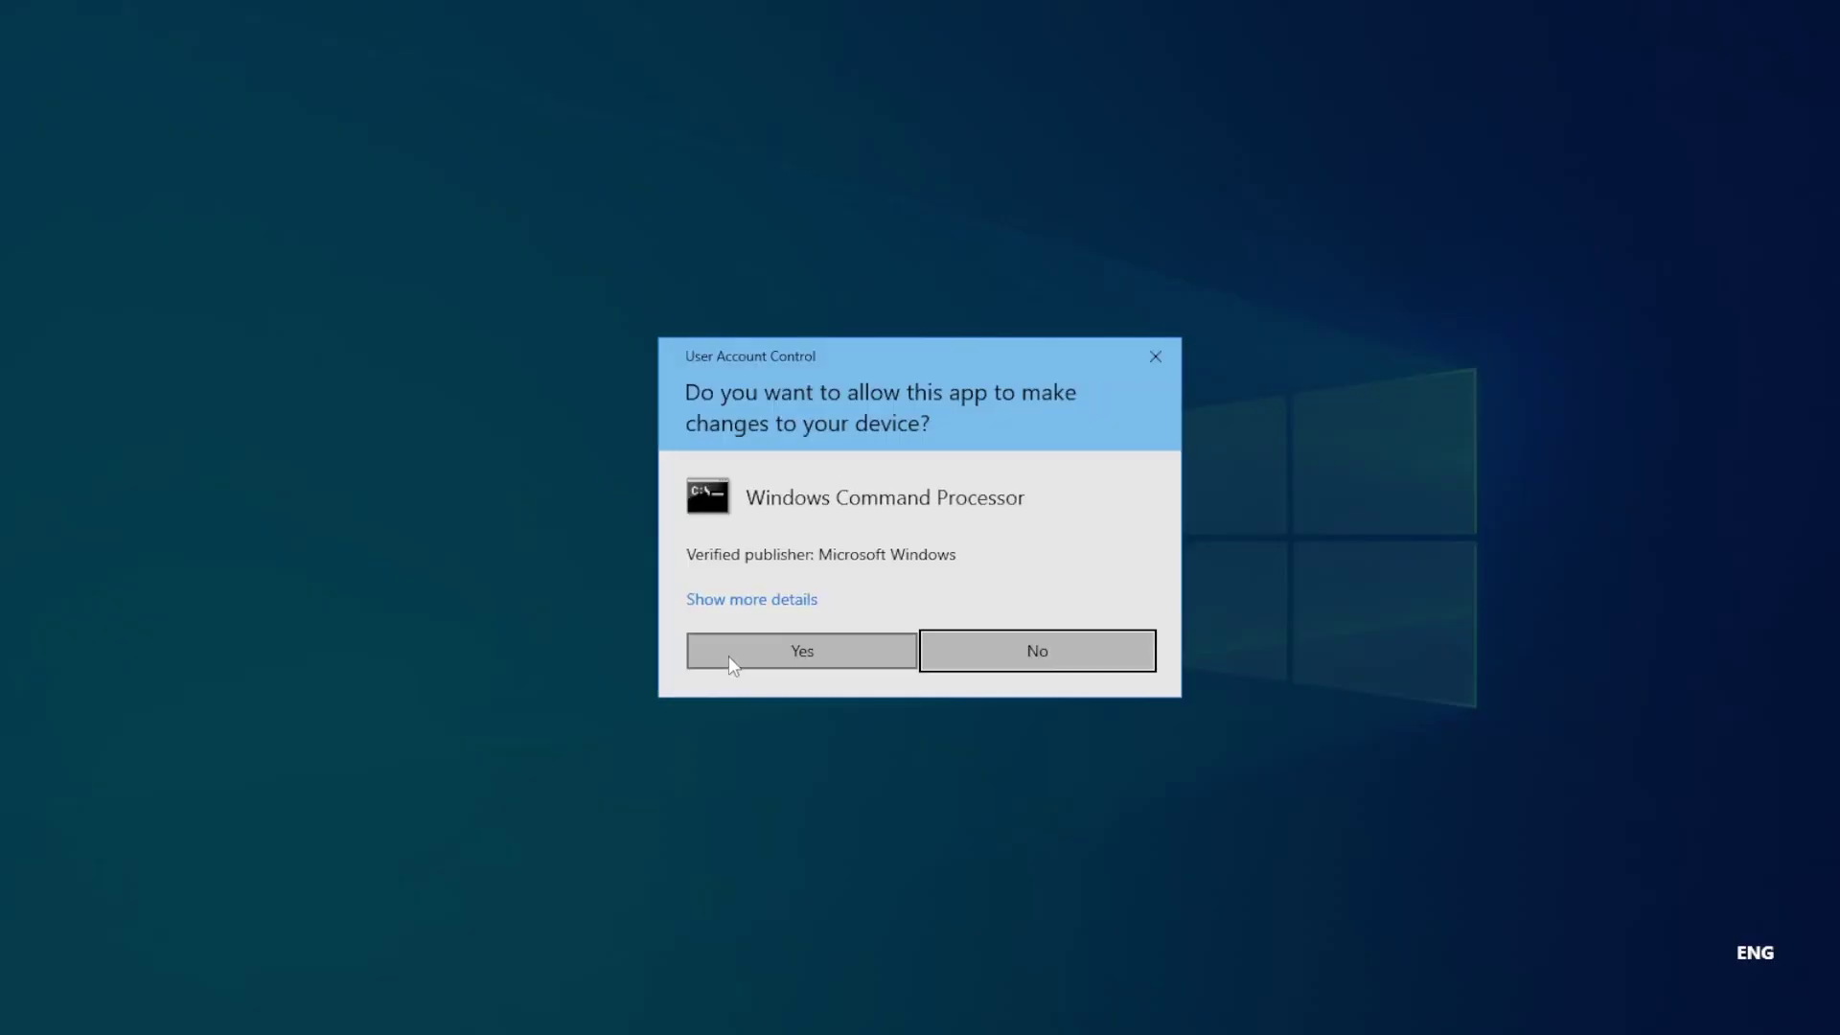
pyautogui.click(728, 658)
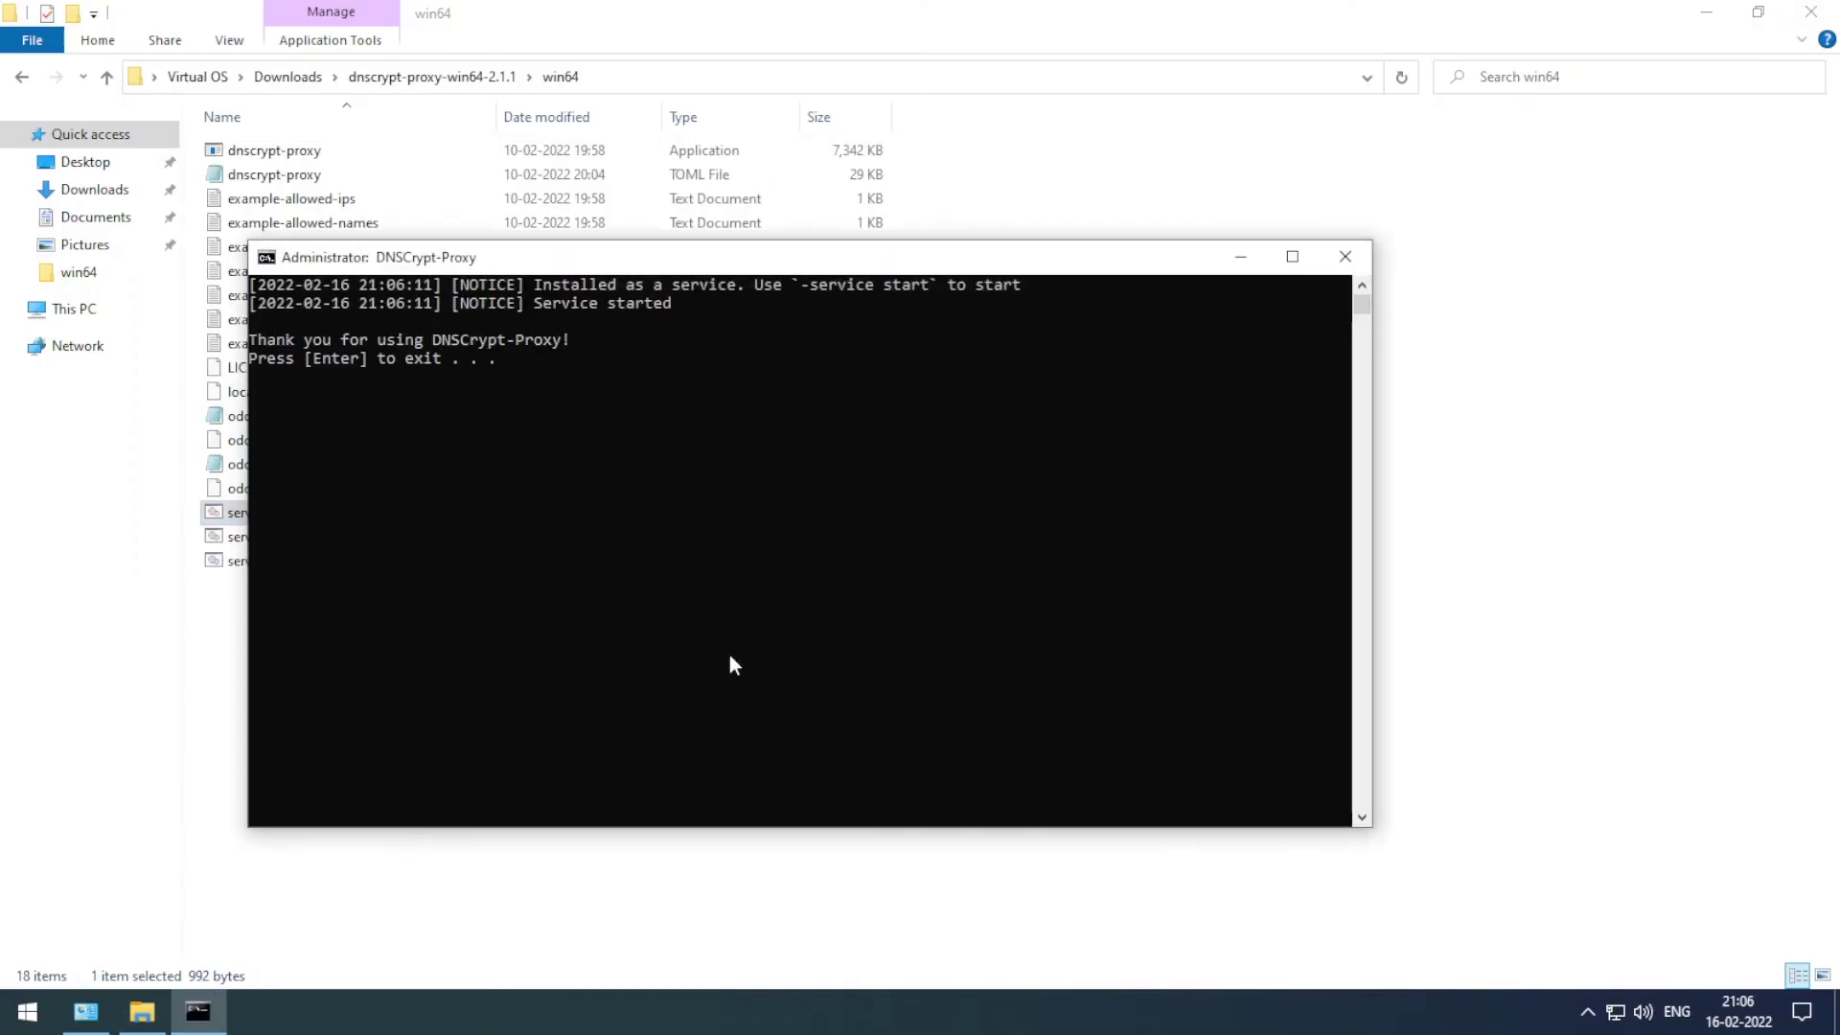
pyautogui.press('Return')
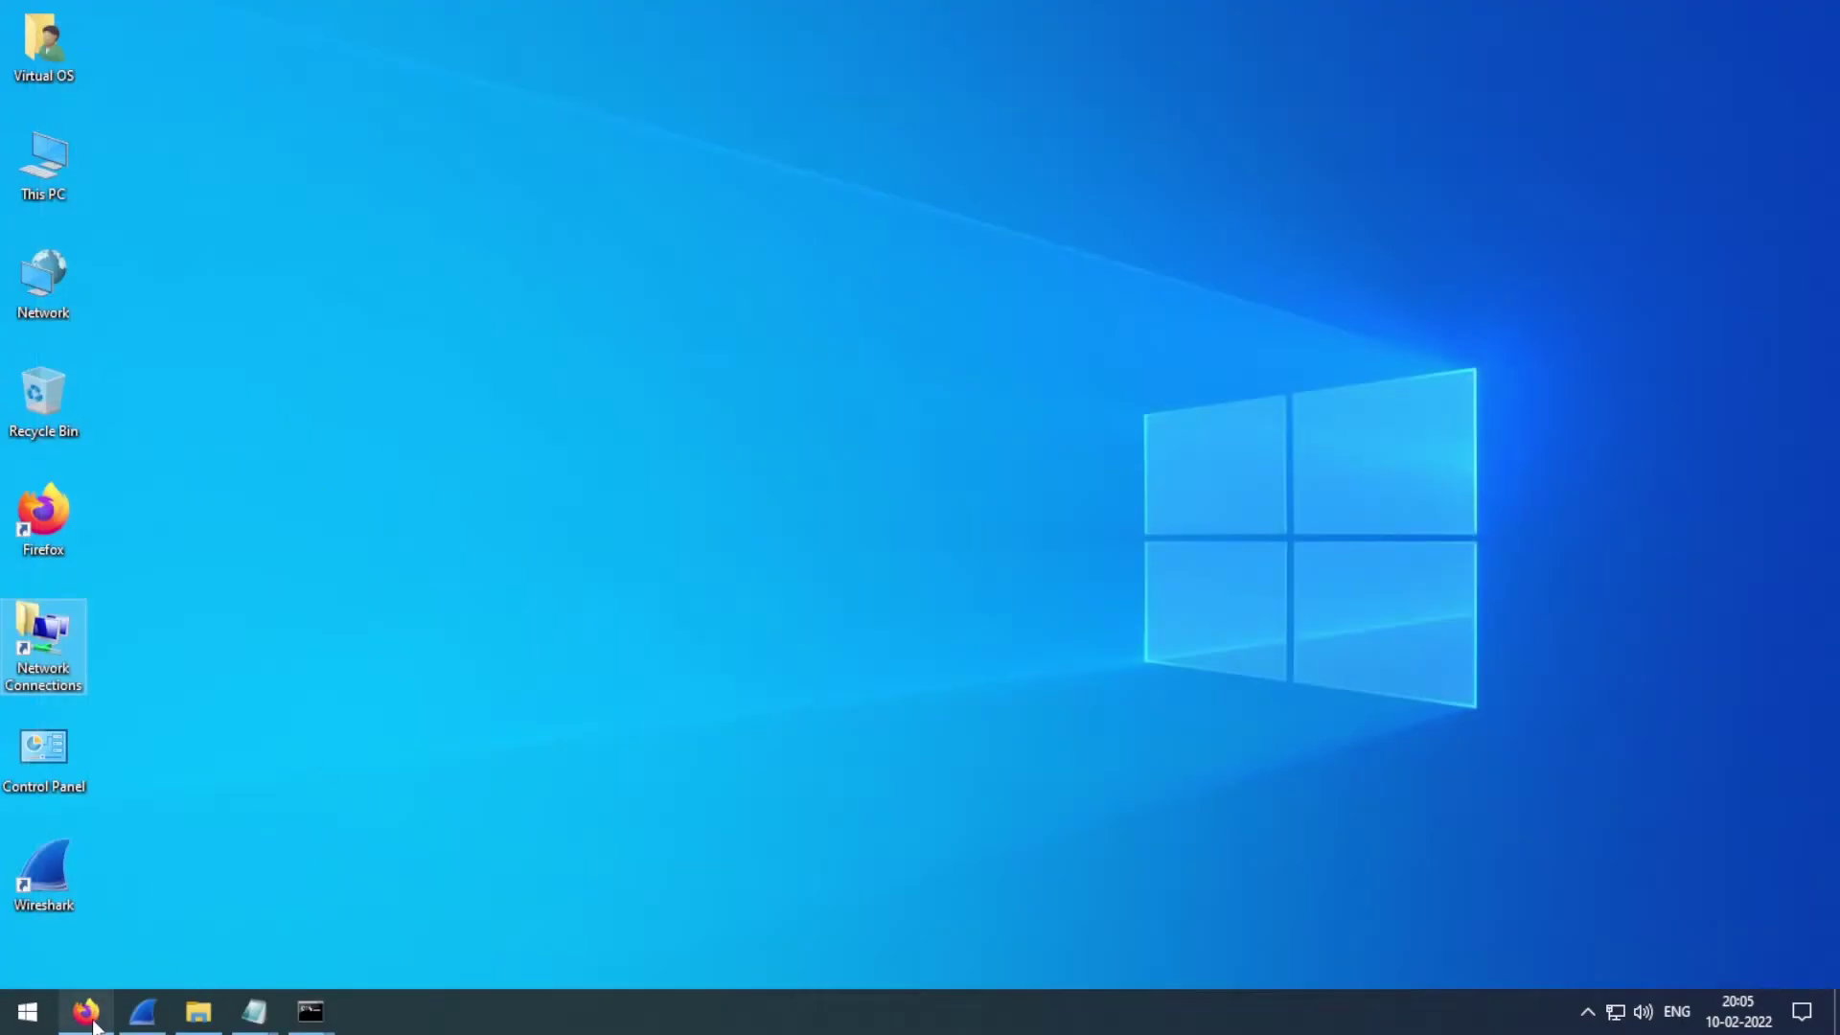
# Step: Run ipconfig /flushdns in Command Prompt
pyautogui.moveTo(310, 1012)
pyautogui.click(288, 939)
pyautogui.write('i')
pyautogui.write('pconf')
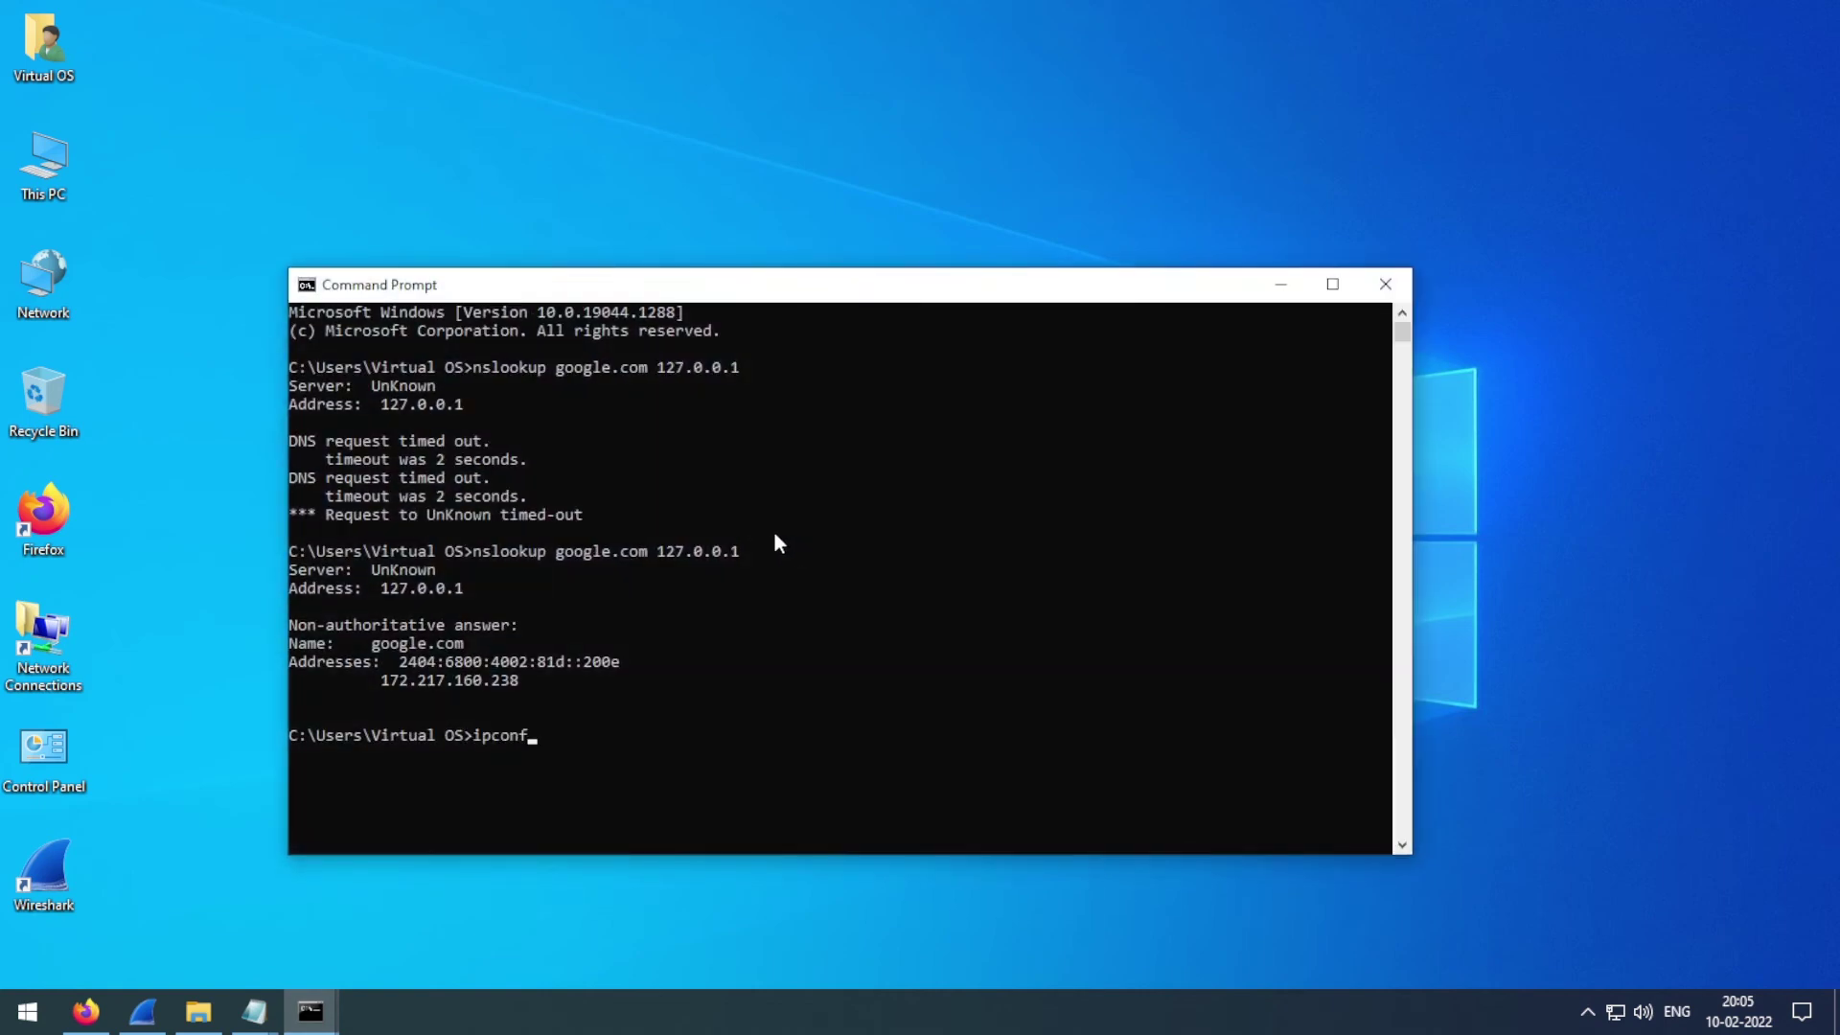
pyautogui.write('ig /flushdns')
pyautogui.press('Return')
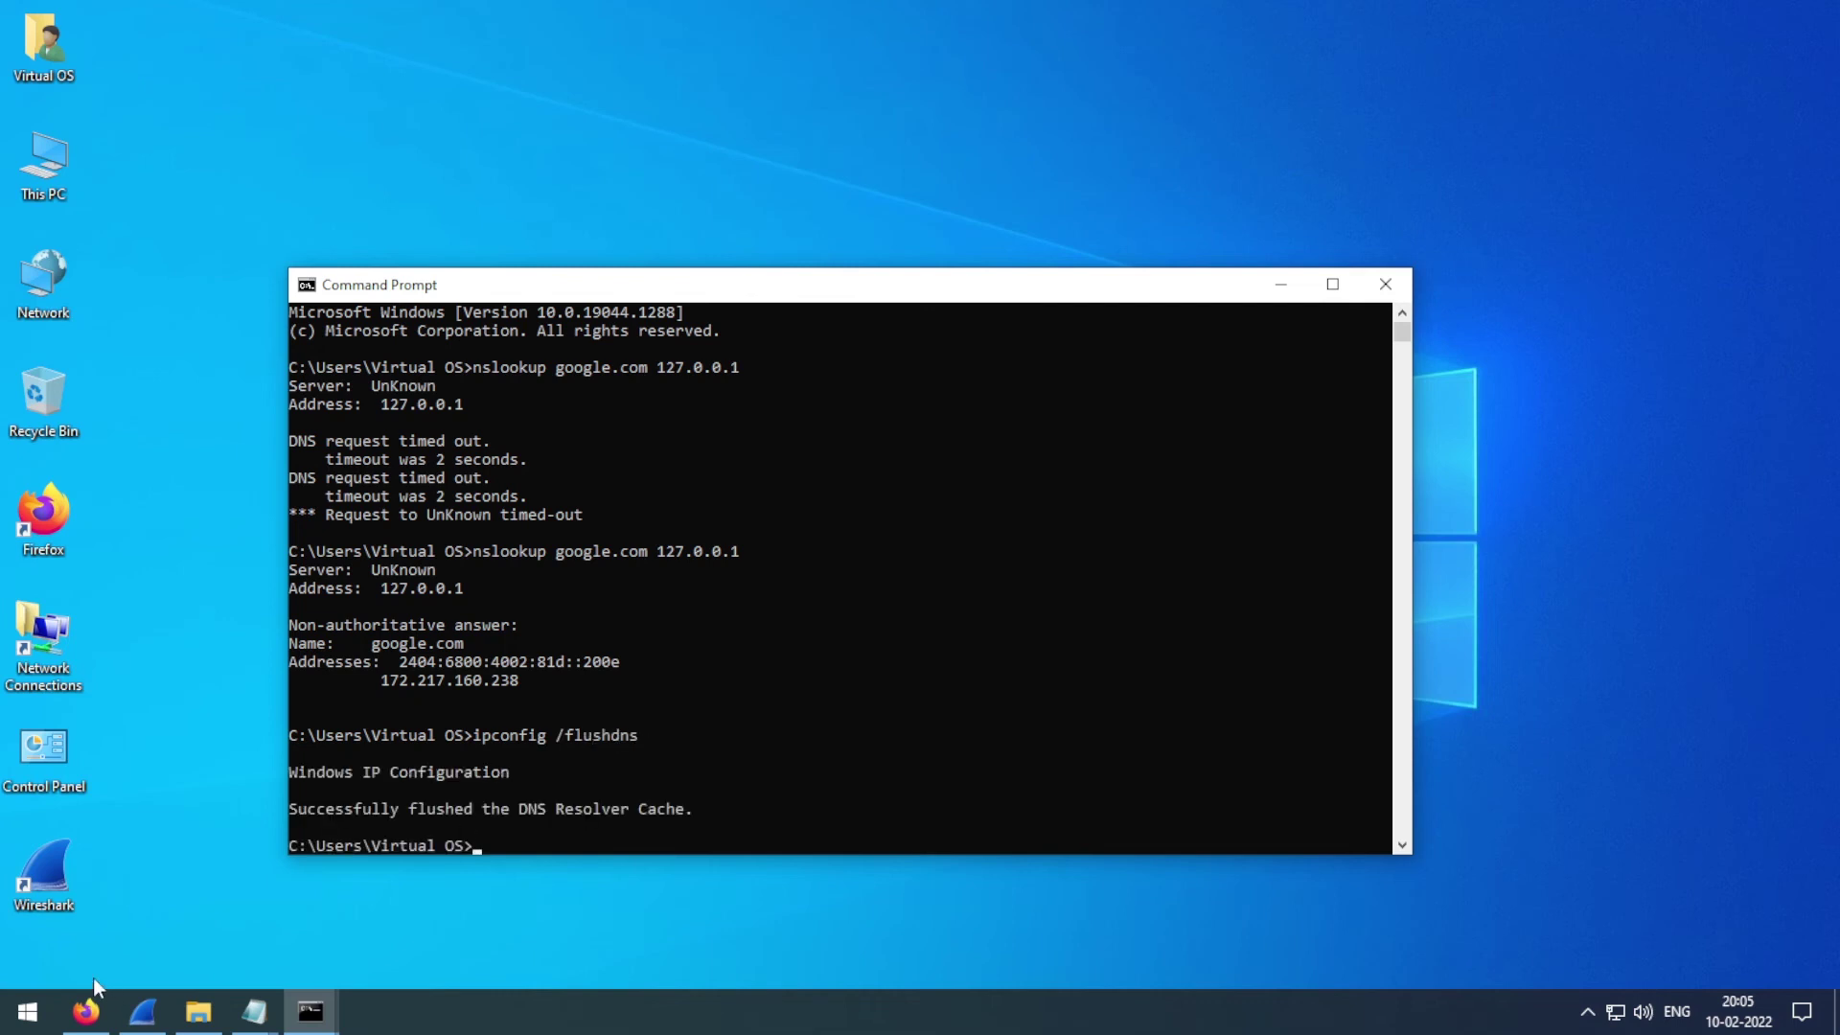
# Step: Place Firefox's Example Domain tab on the left and Wireshark on the right
pyautogui.click(86, 1011)
pyautogui.click(132, 20)
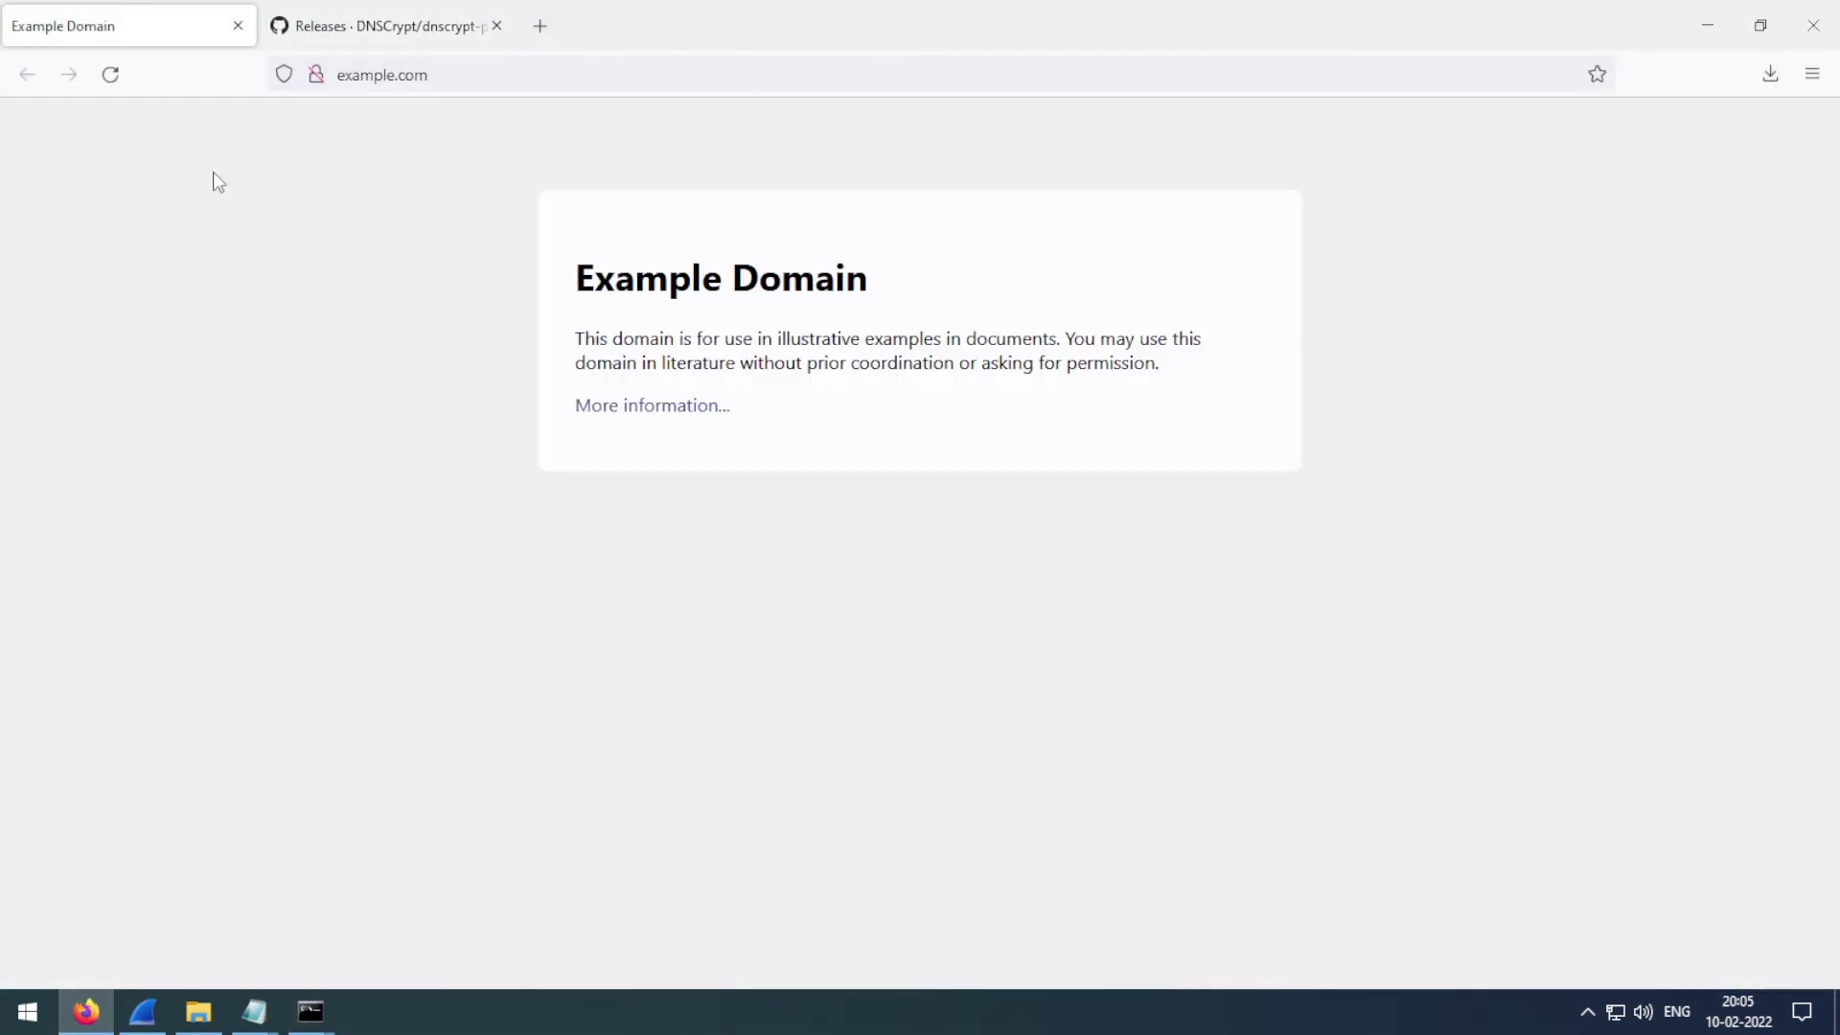
pyautogui.click(142, 1011)
pyautogui.press('super+Right')
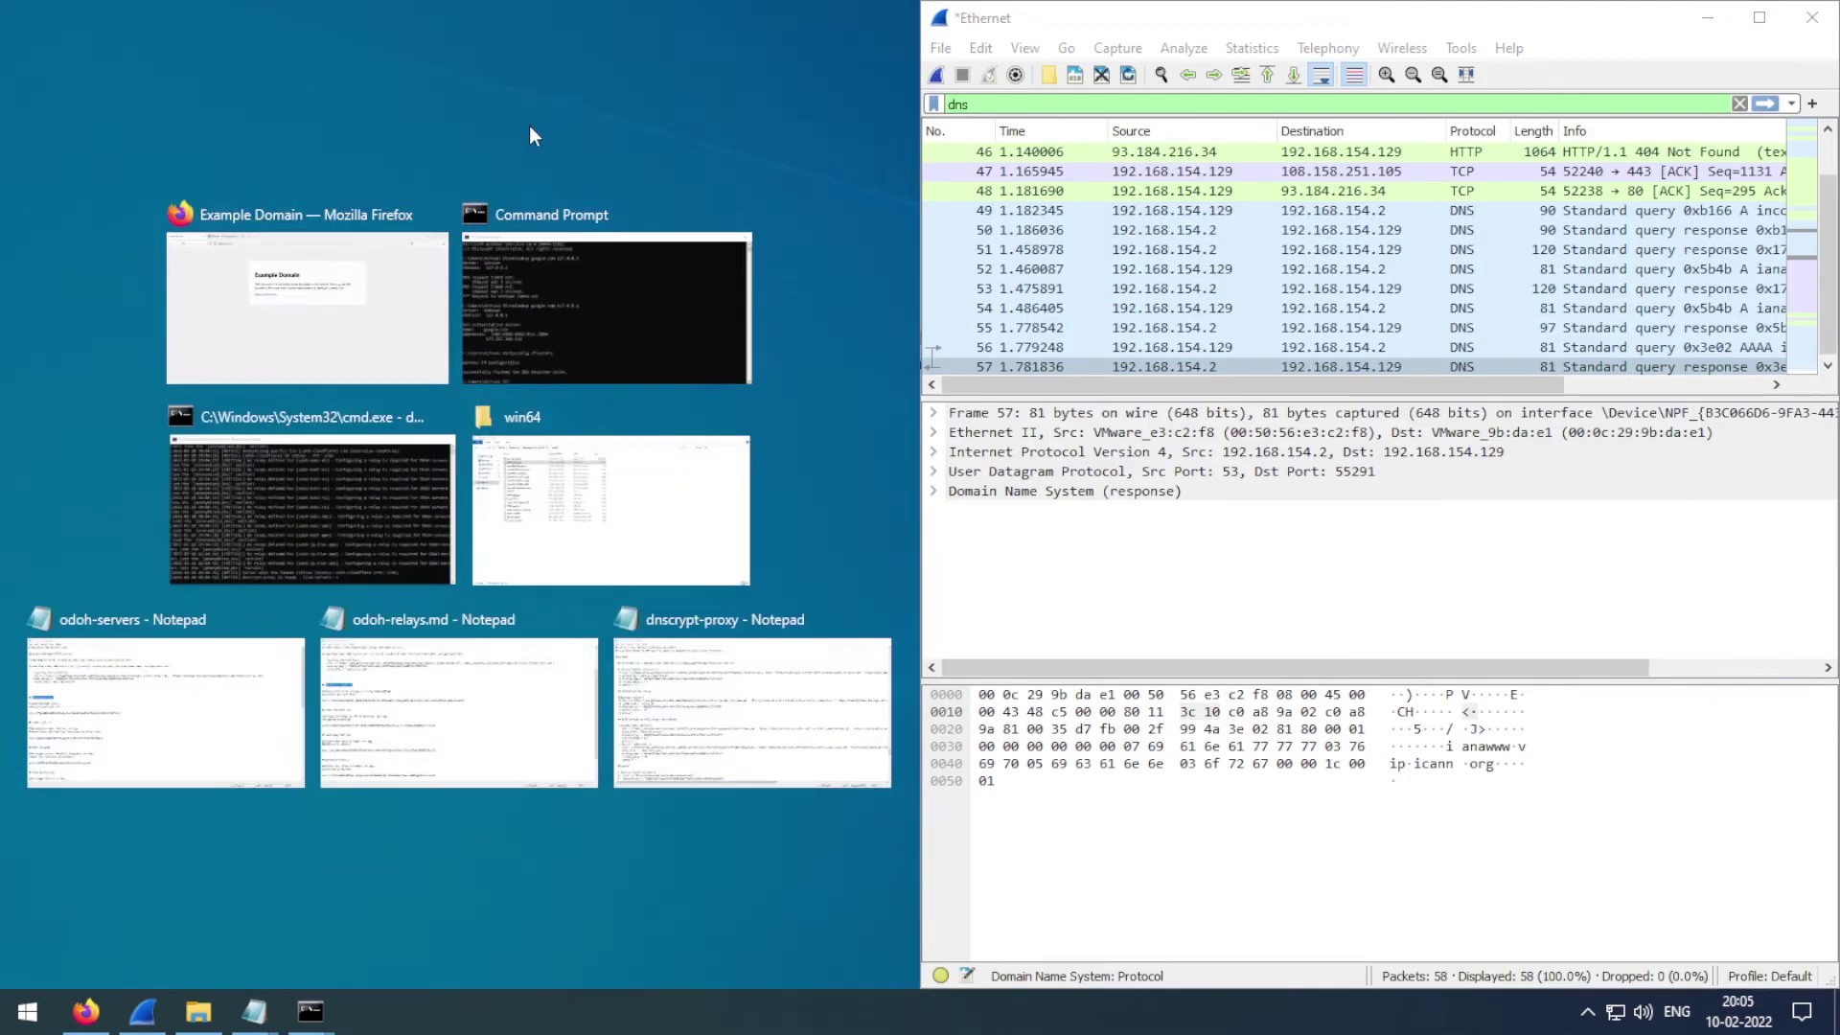
pyautogui.click(357, 291)
# Step: Start and stop a fresh Wireshark capture, then apply the dns display filter
pyautogui.hotkey('ctrl', 'e')
pyautogui.click(994, 875)
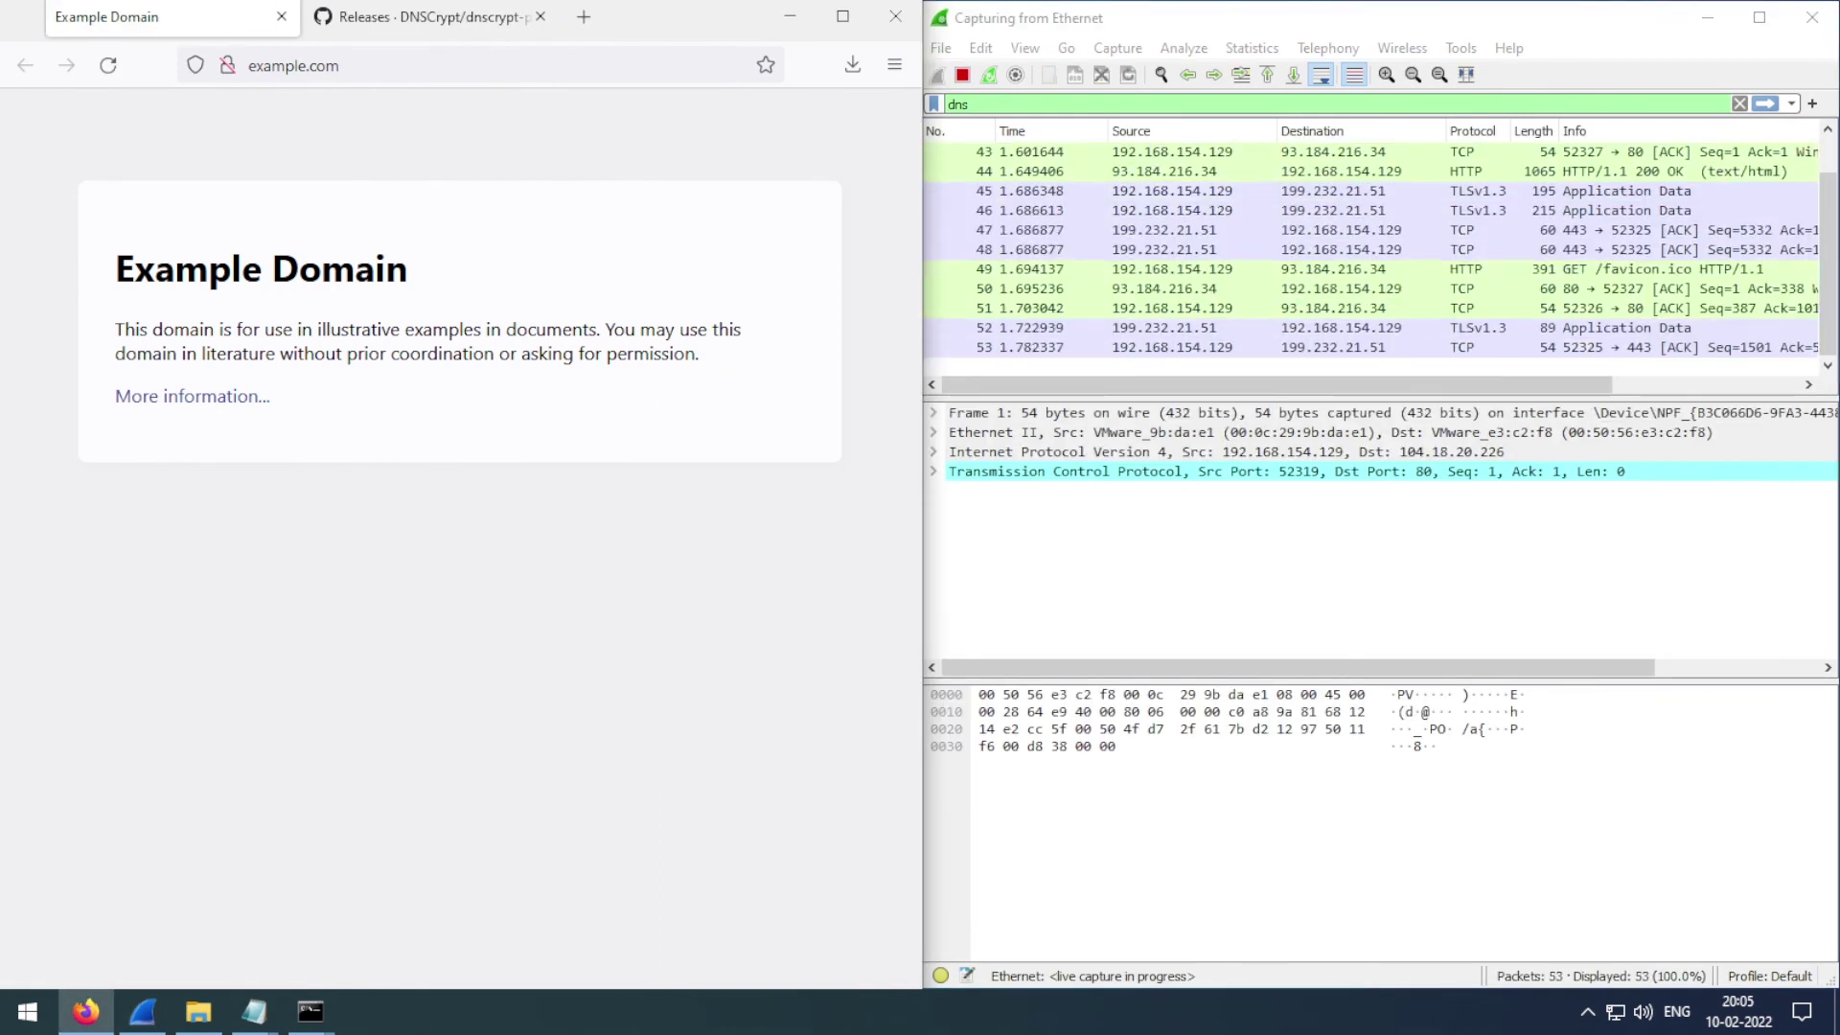
pyautogui.hotkey('ctrl', 'e')
pyautogui.press('Return')
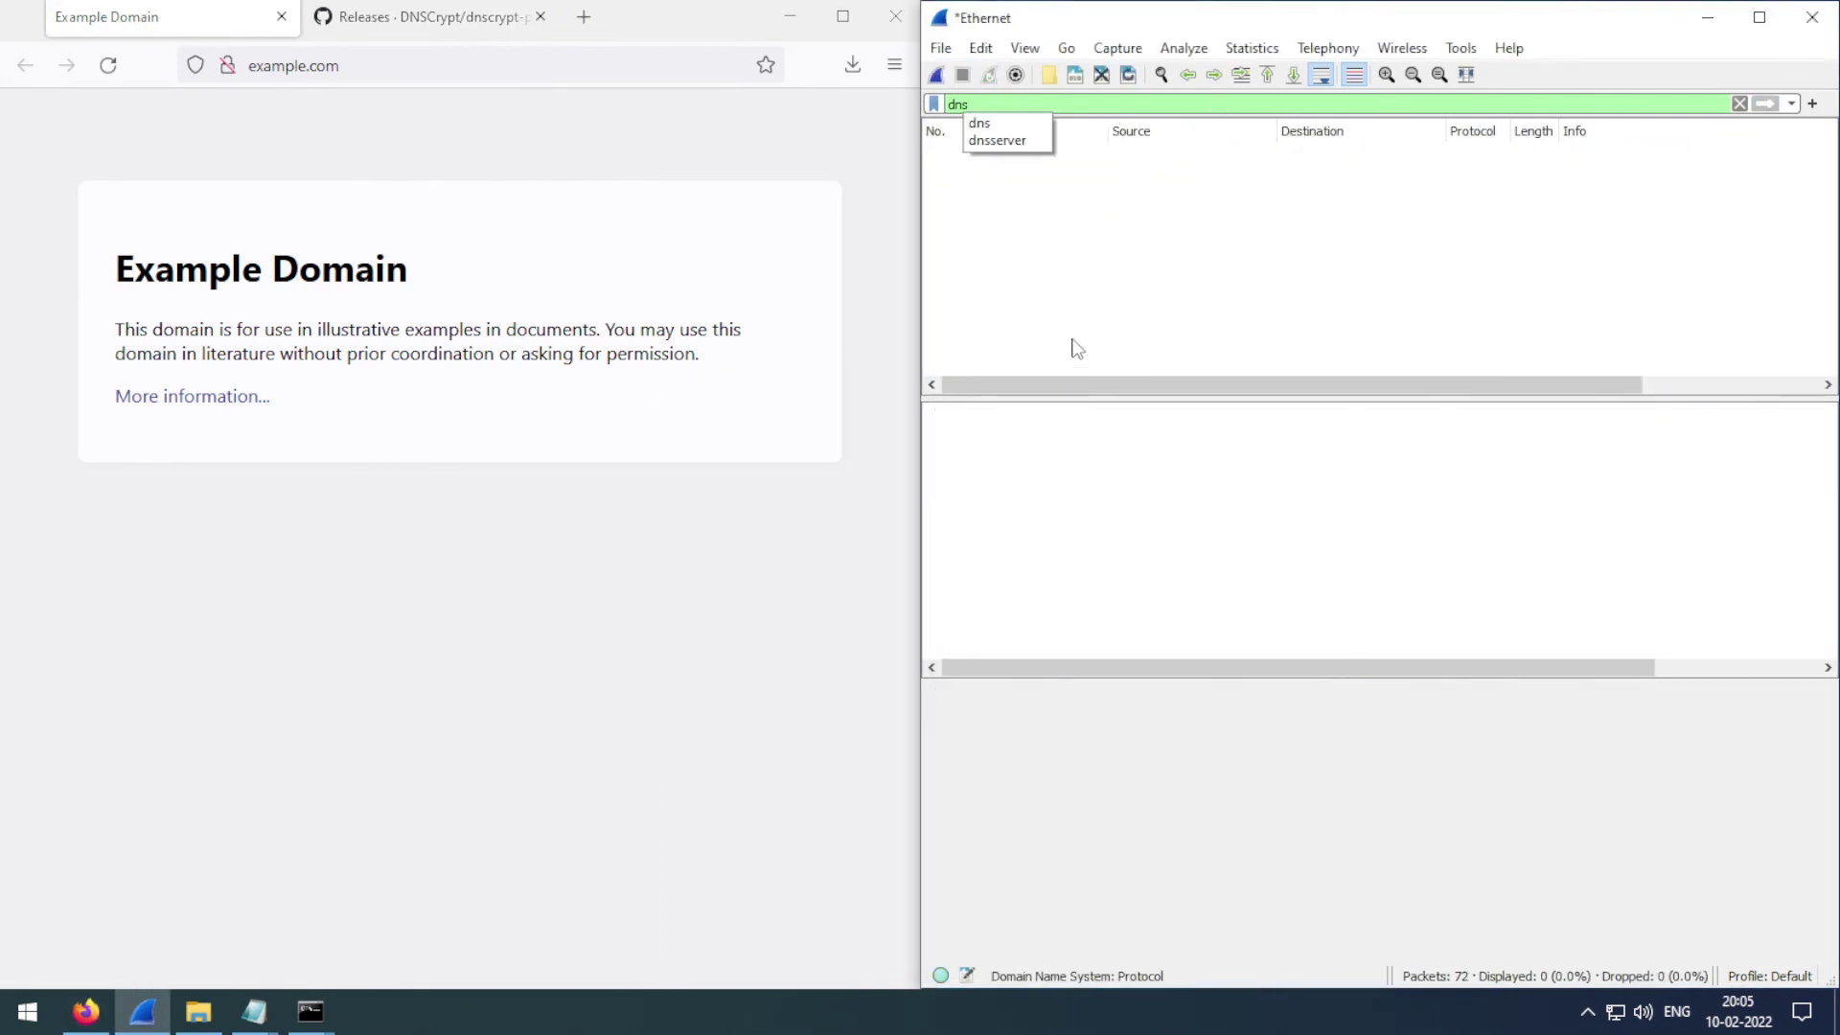
pyautogui.click(1016, 105)
pyautogui.hotkey('ctrl', 'a')
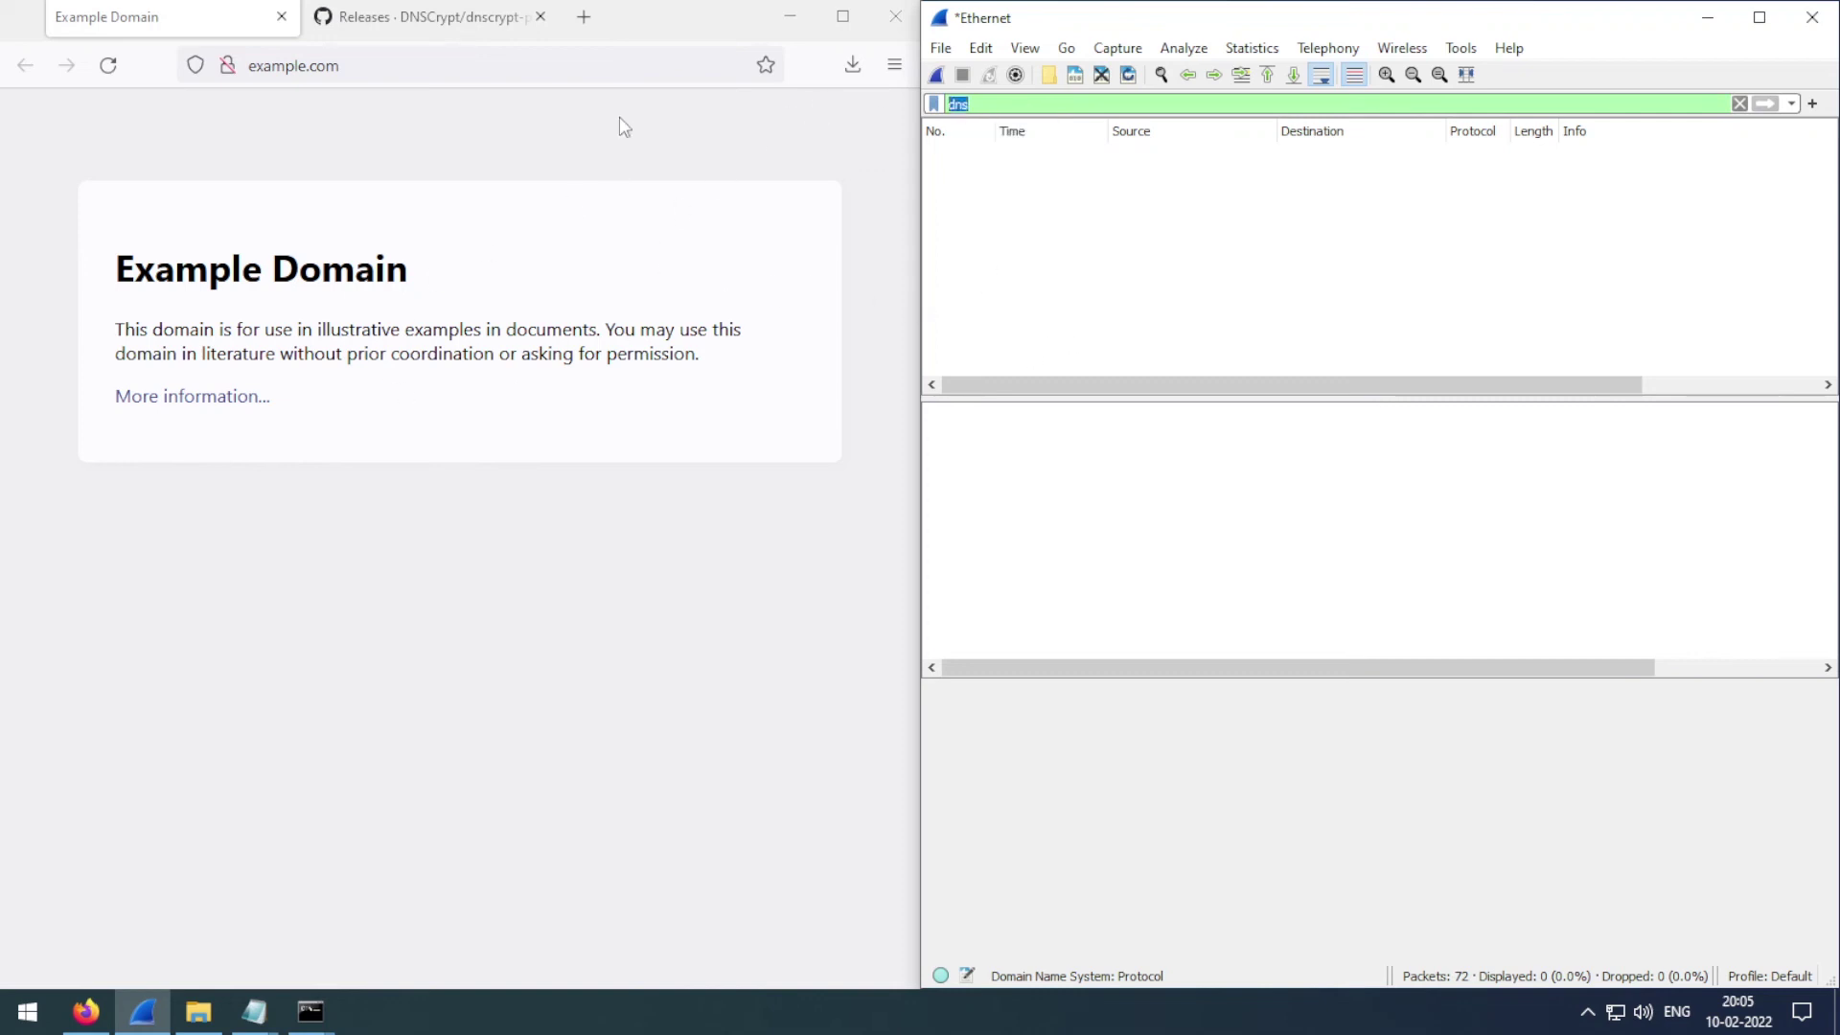
pyautogui.click(1021, 318)
# Step: Search Google for 'reverse dns lookup' in a new tab
pyautogui.click(579, 21)
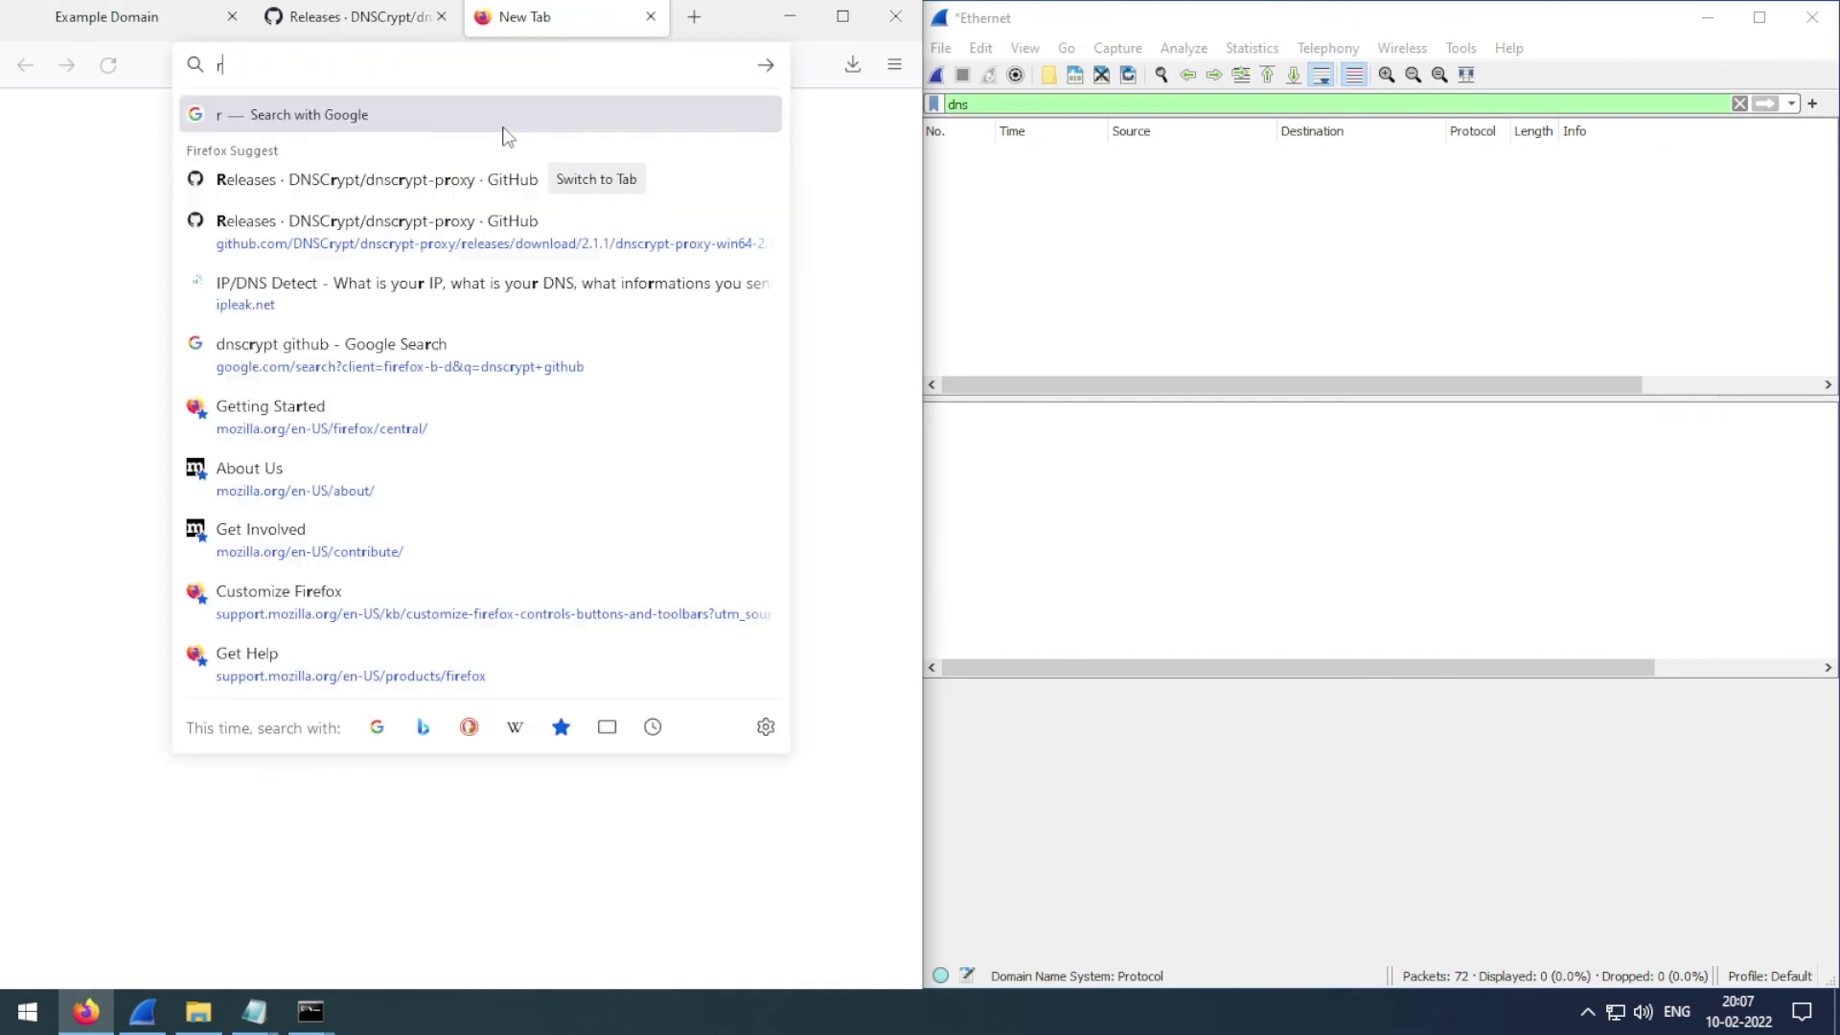
pyautogui.write('reverse dns')
pyautogui.click(322, 158)
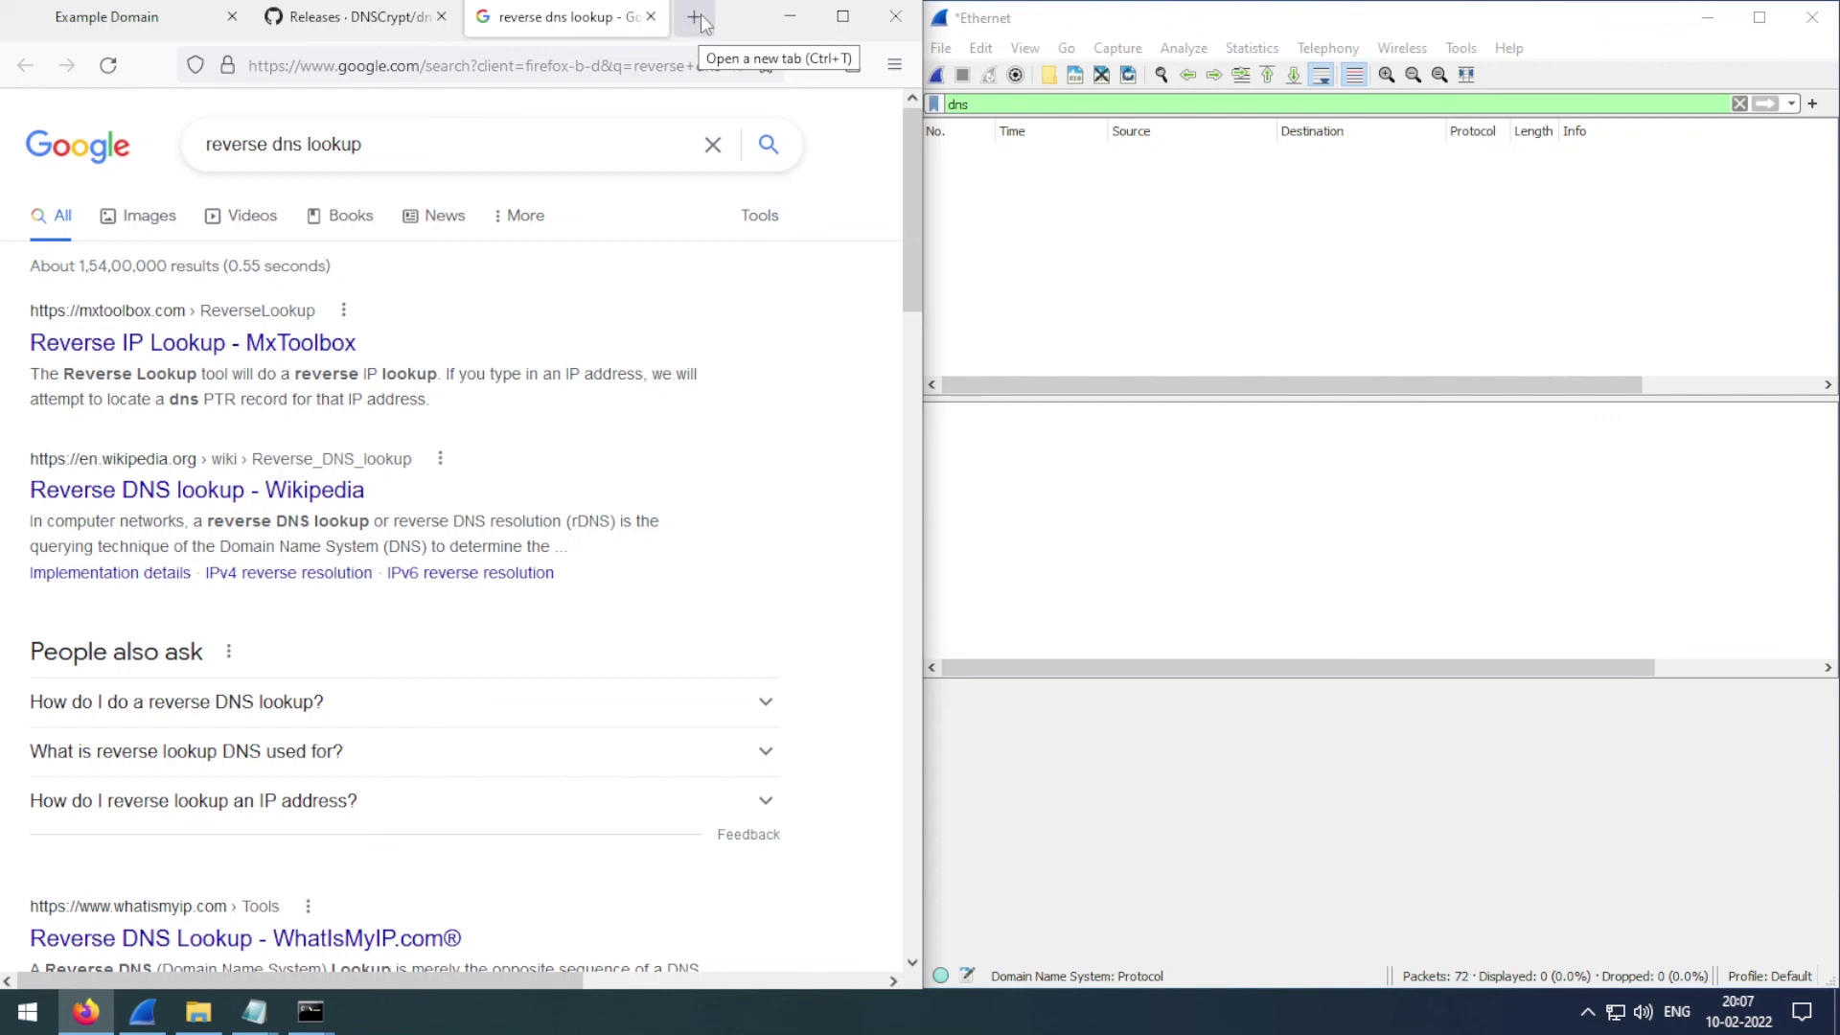
# Step: Search 'root server dns encryption' and open the first result, the DNS Encryption statement, in a new tab
pyautogui.click(698, 21)
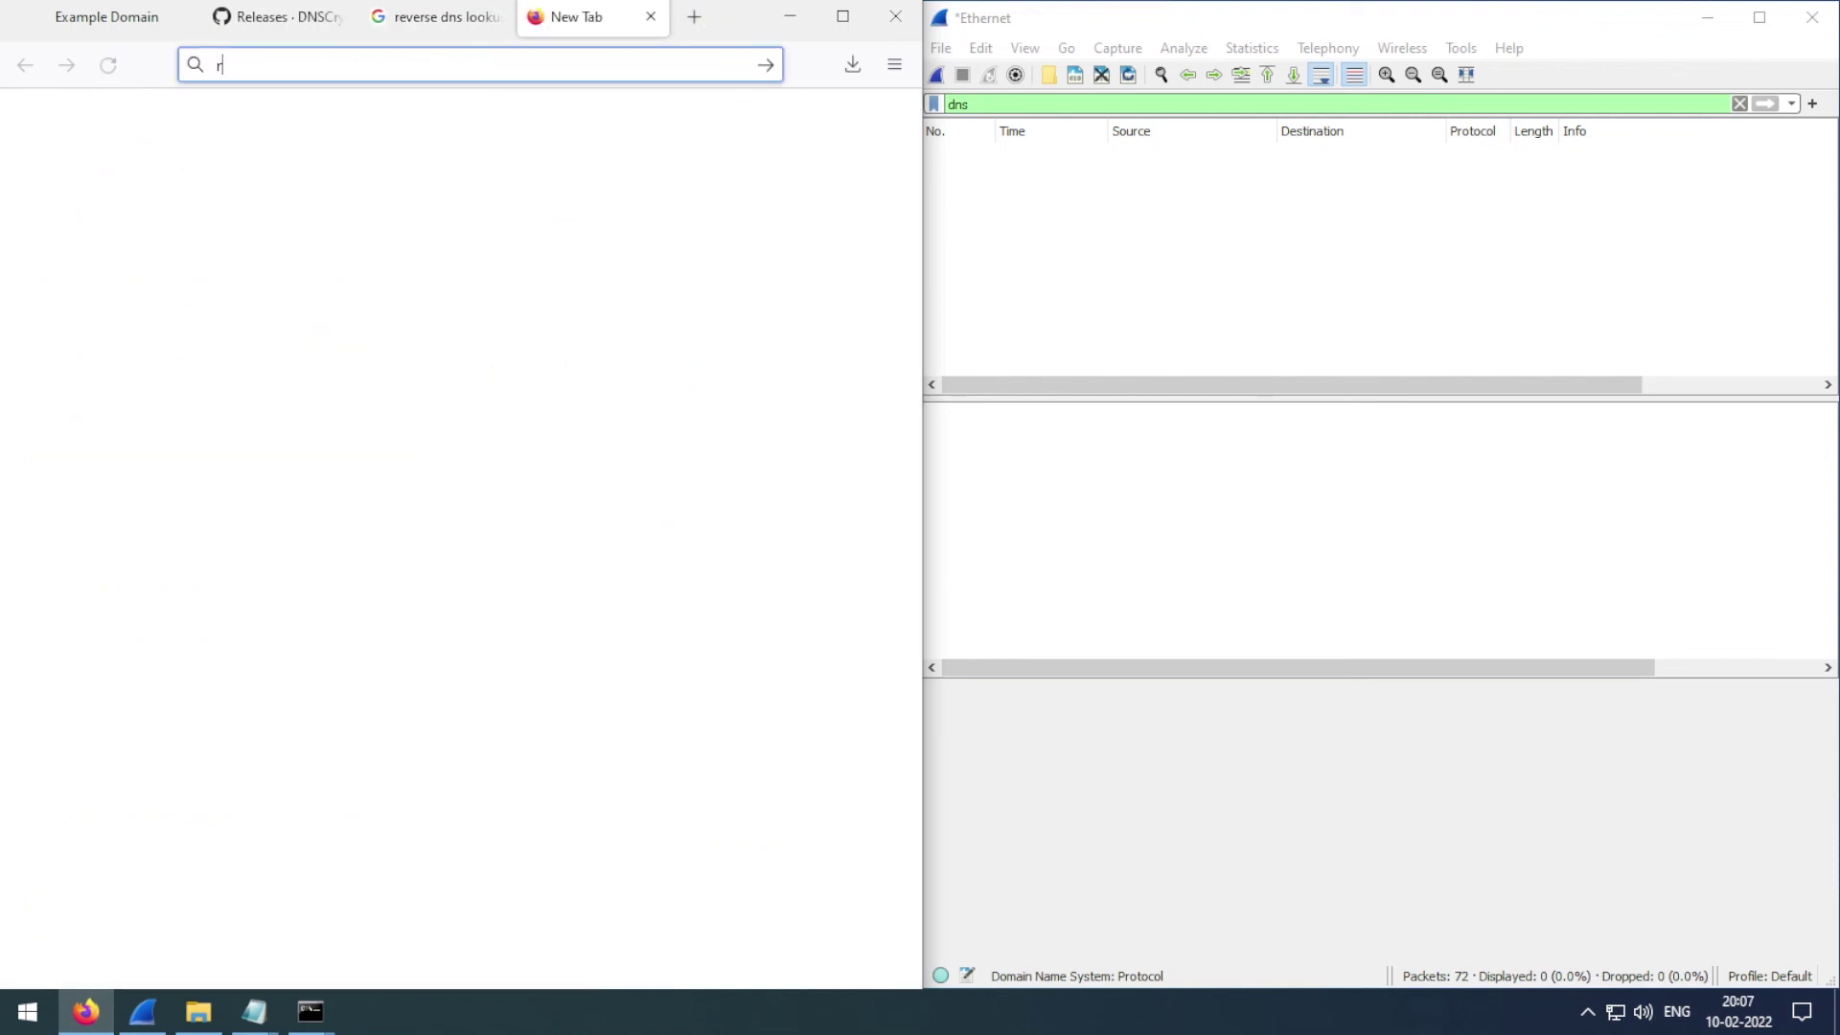
pyautogui.write('root')
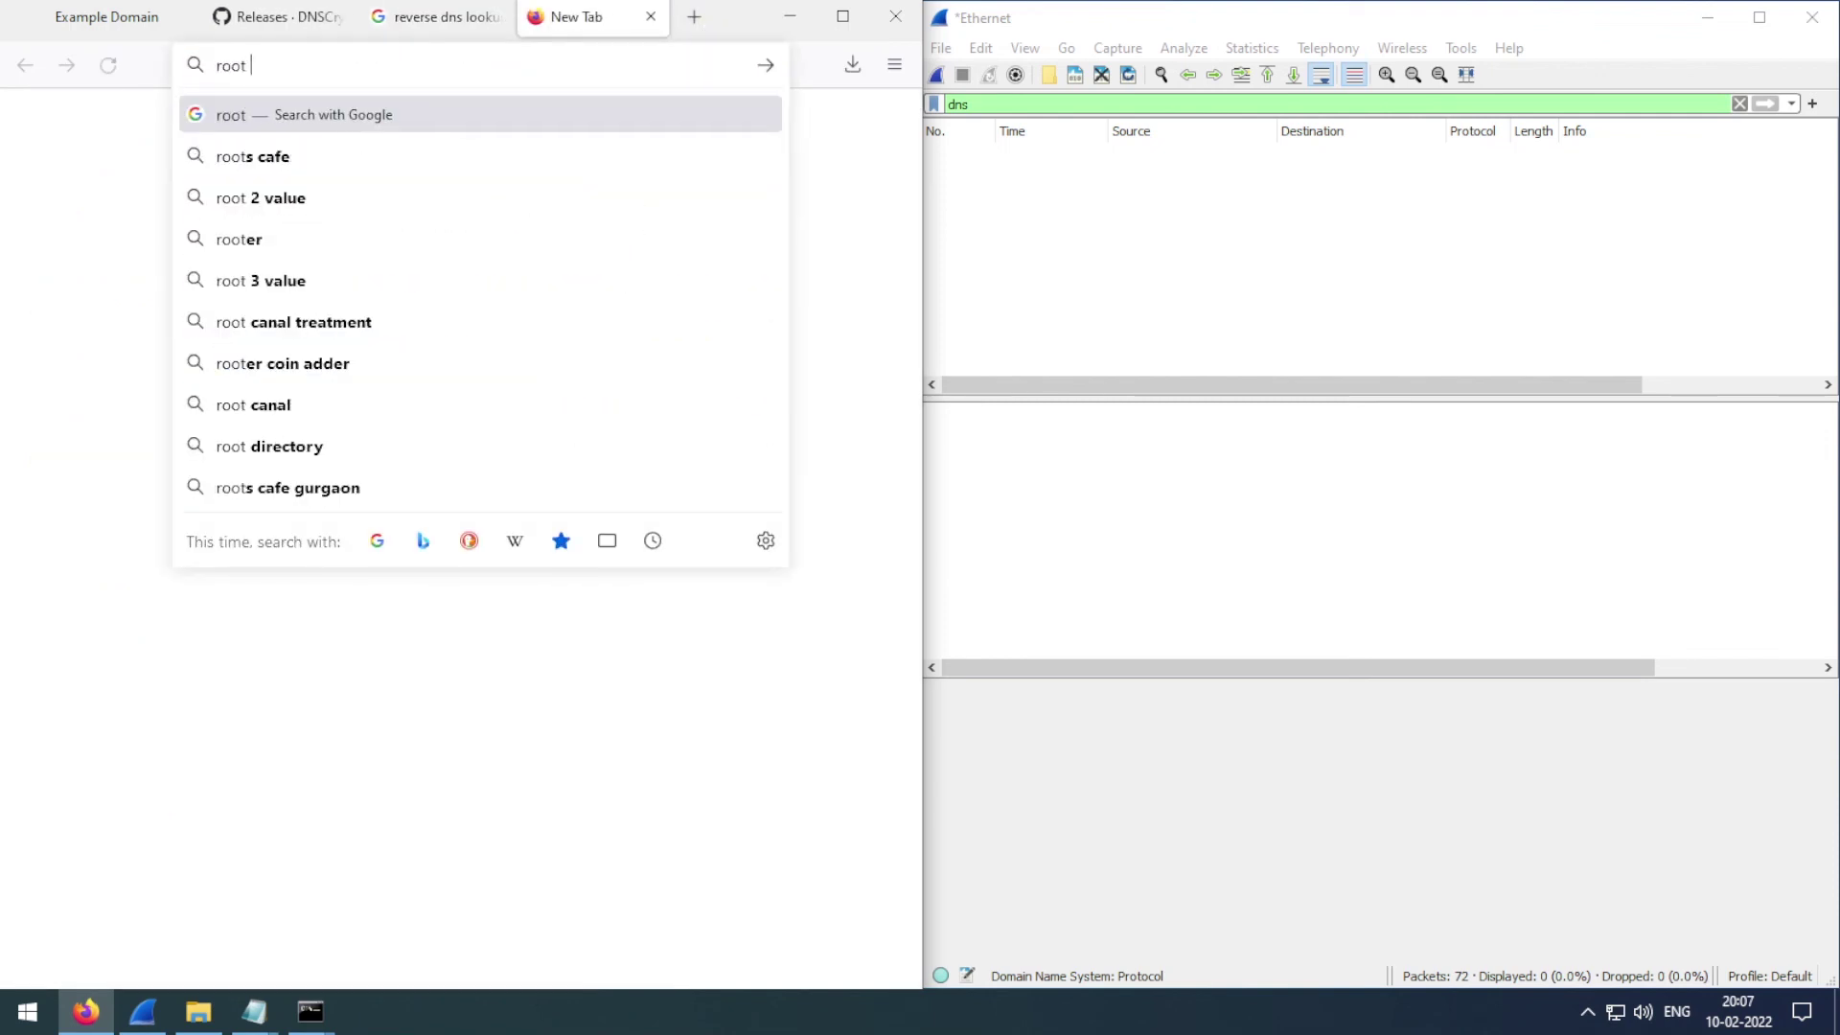
pyautogui.write(' sever')
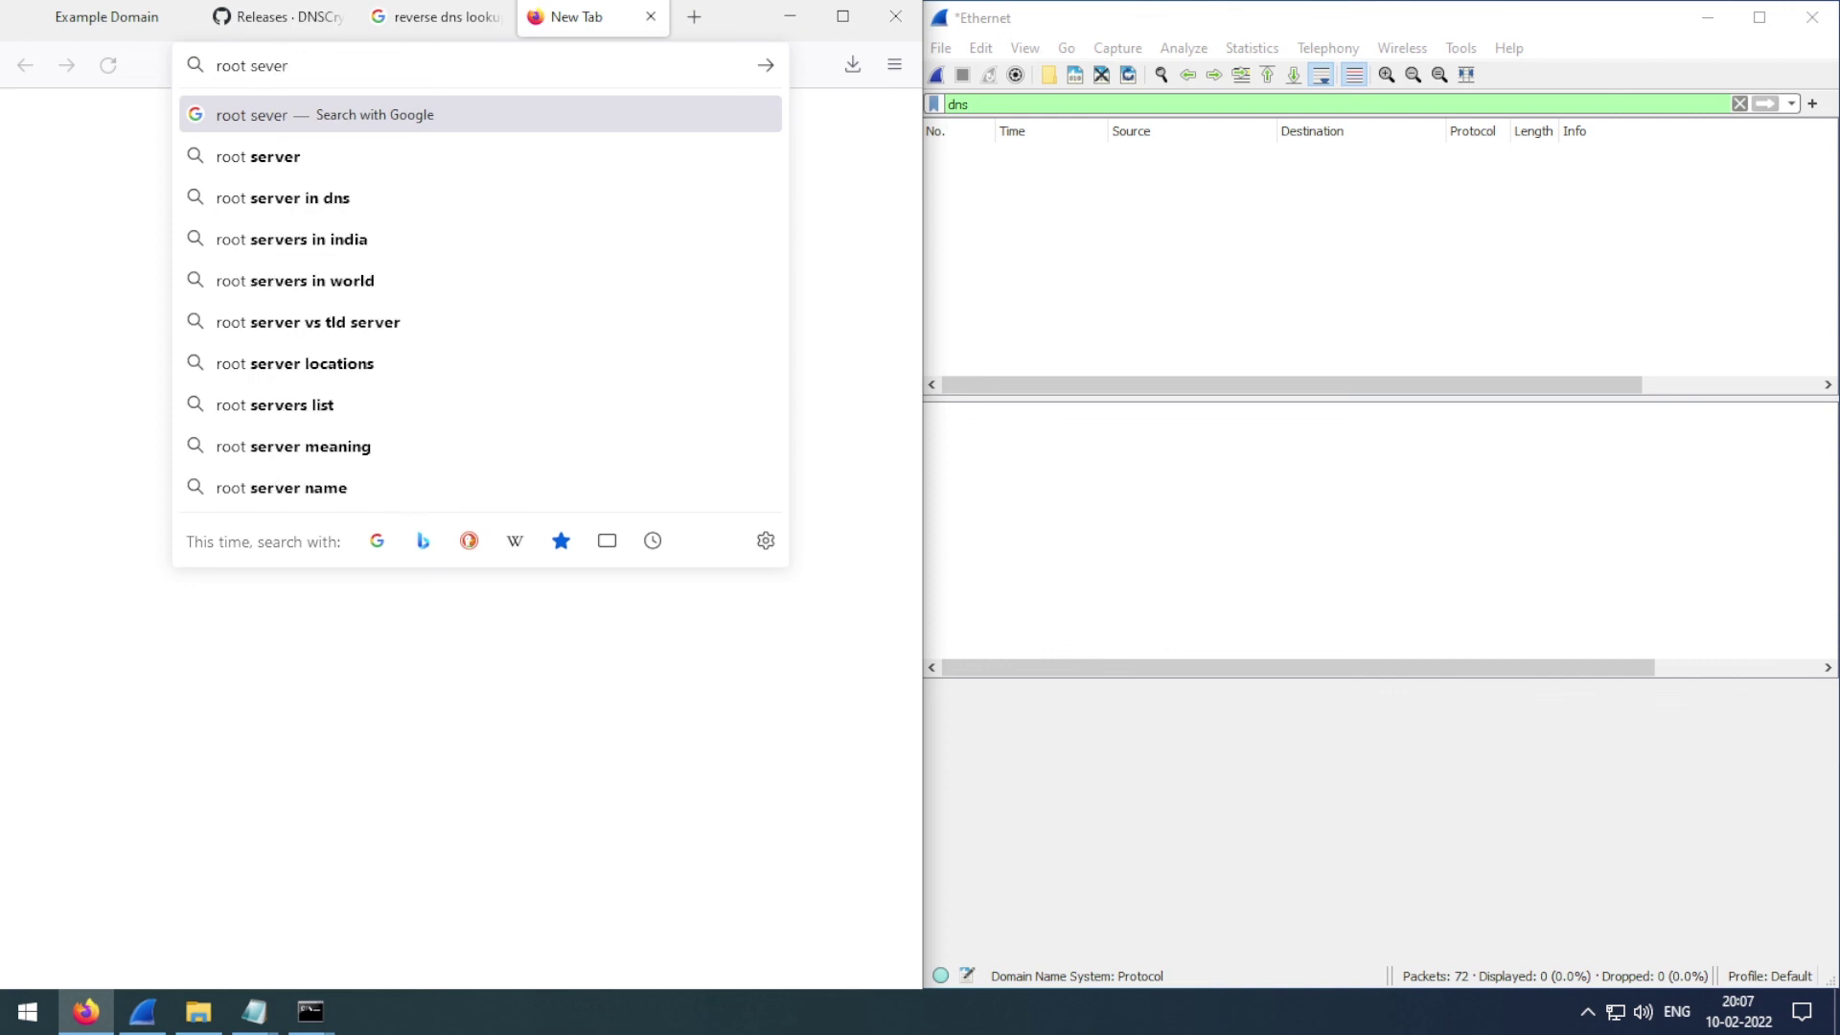
pyautogui.press('Down')
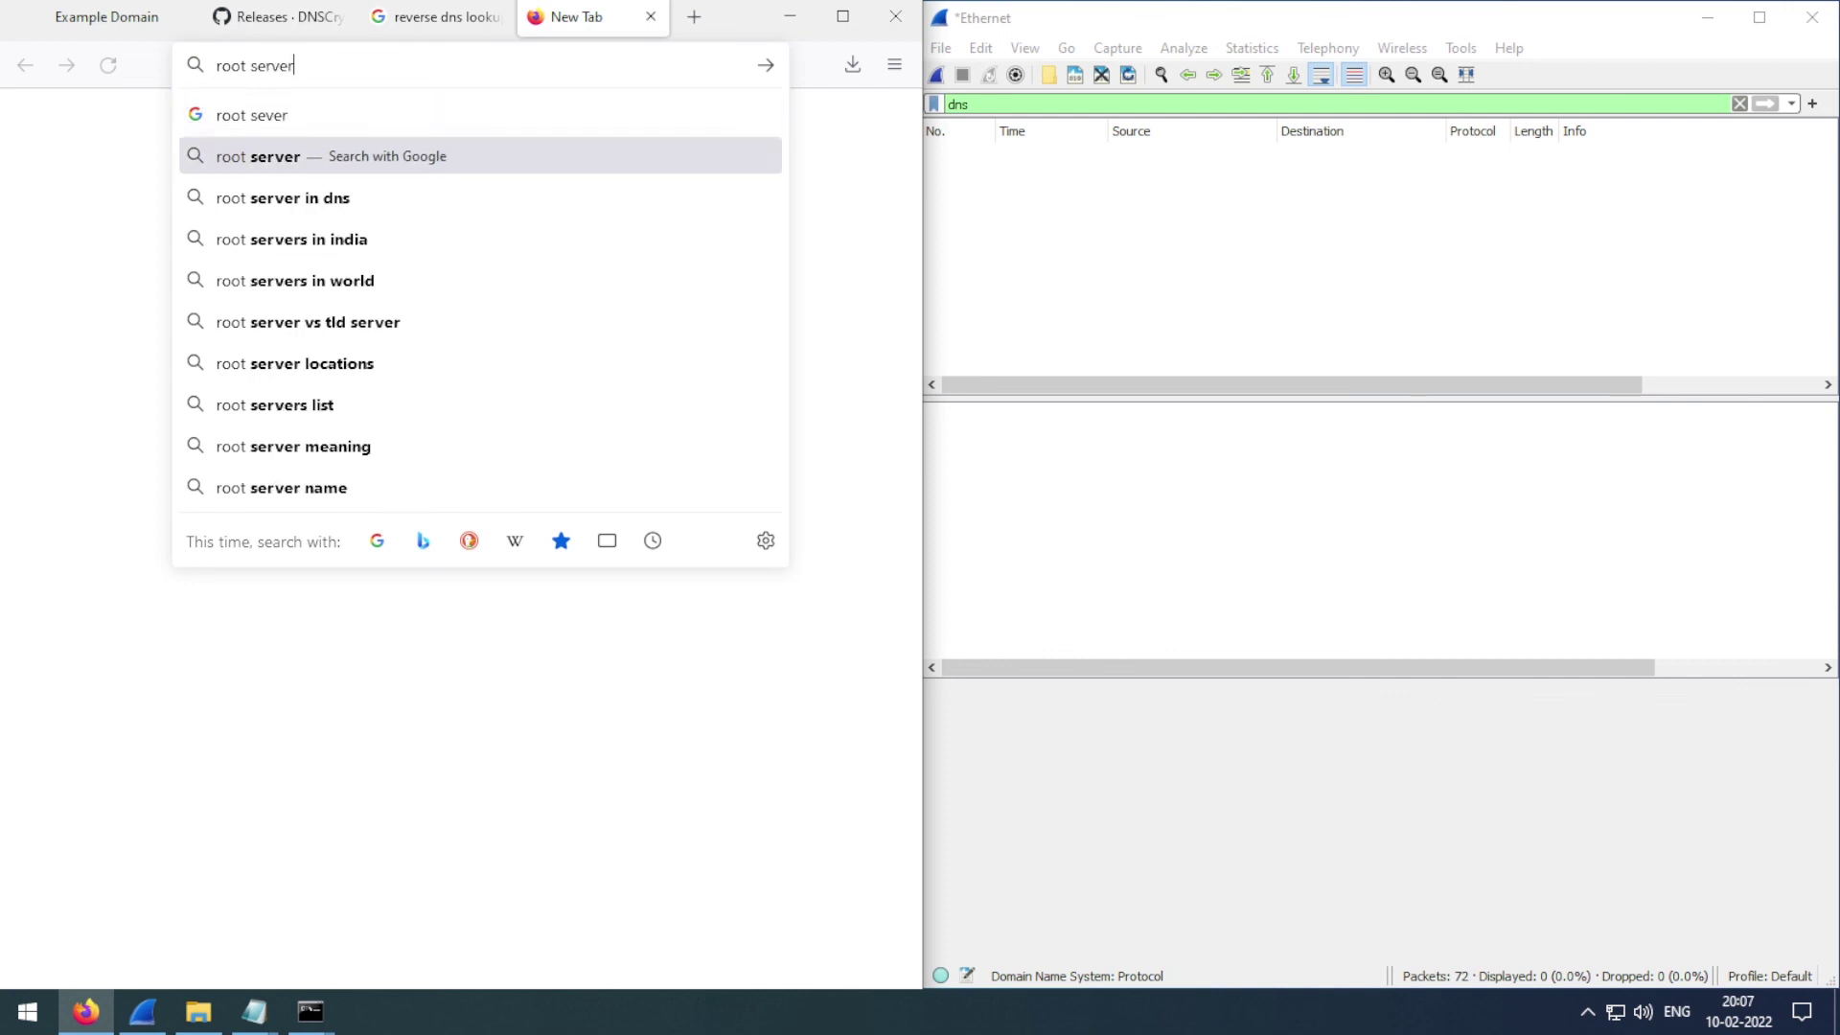
pyautogui.press('End')
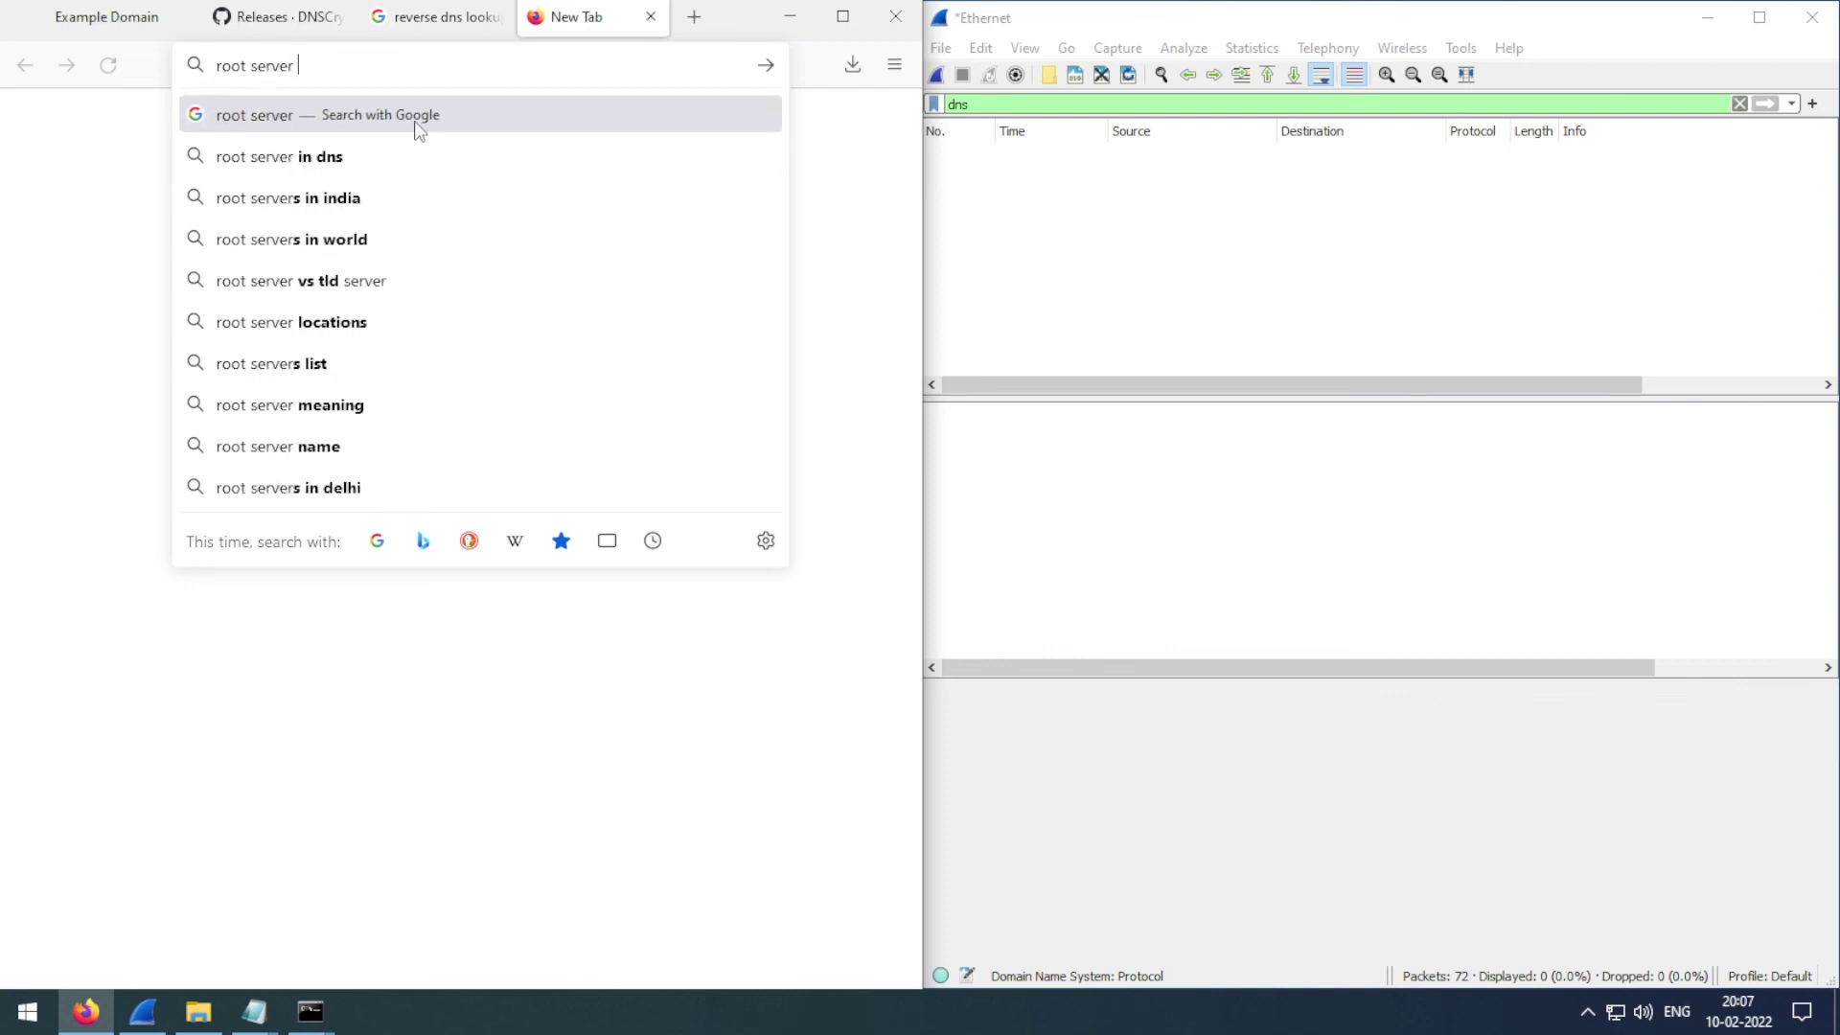
pyautogui.write('dns e')
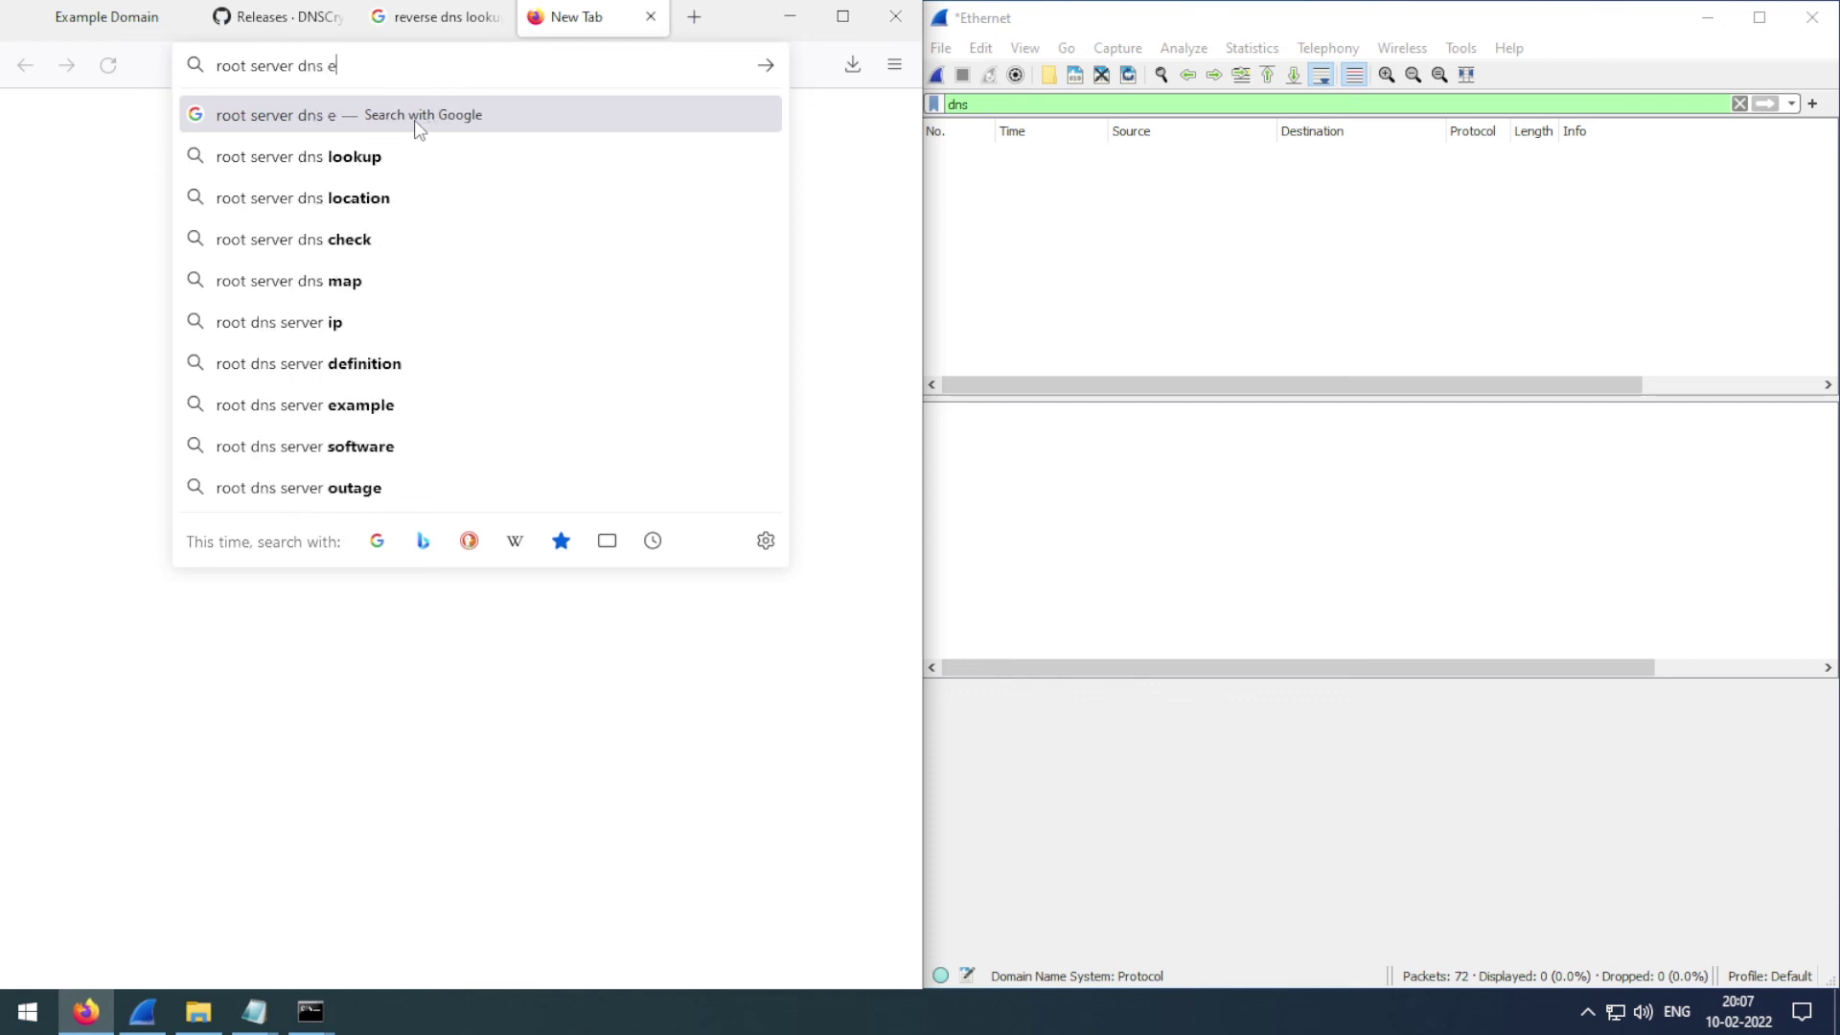
pyautogui.write('ncryption')
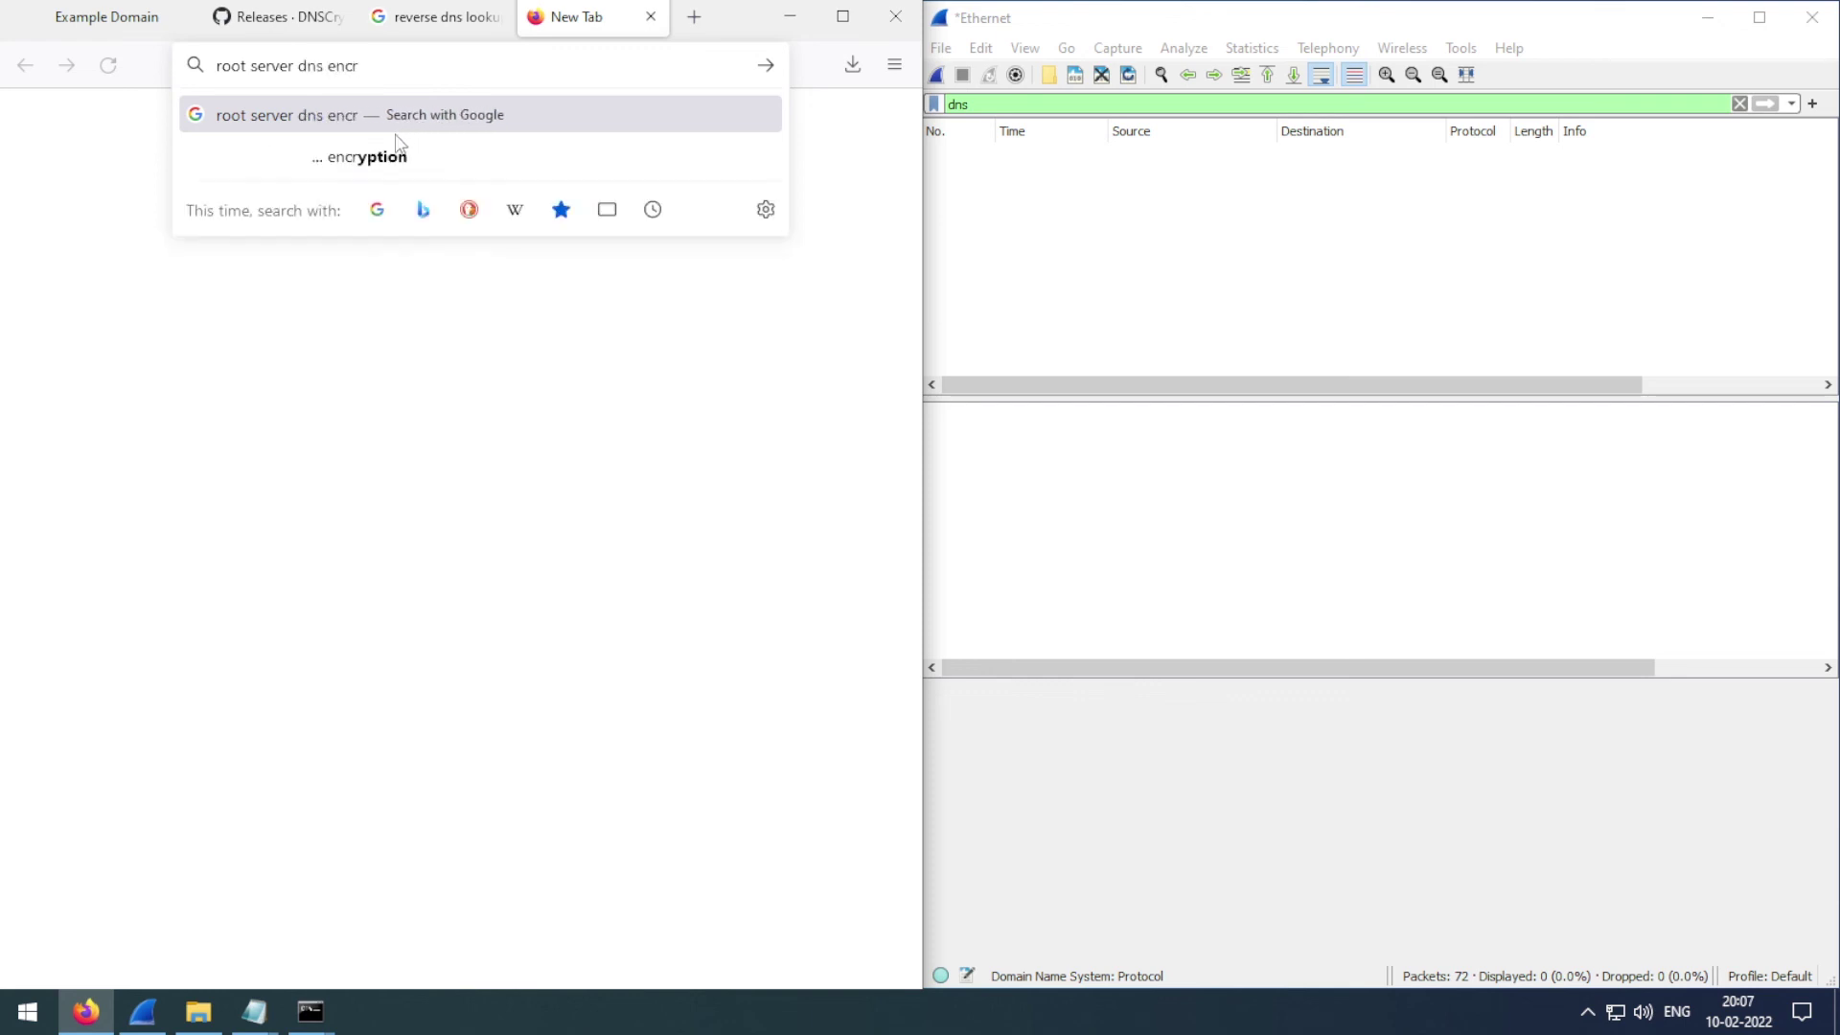
pyautogui.press('Return')
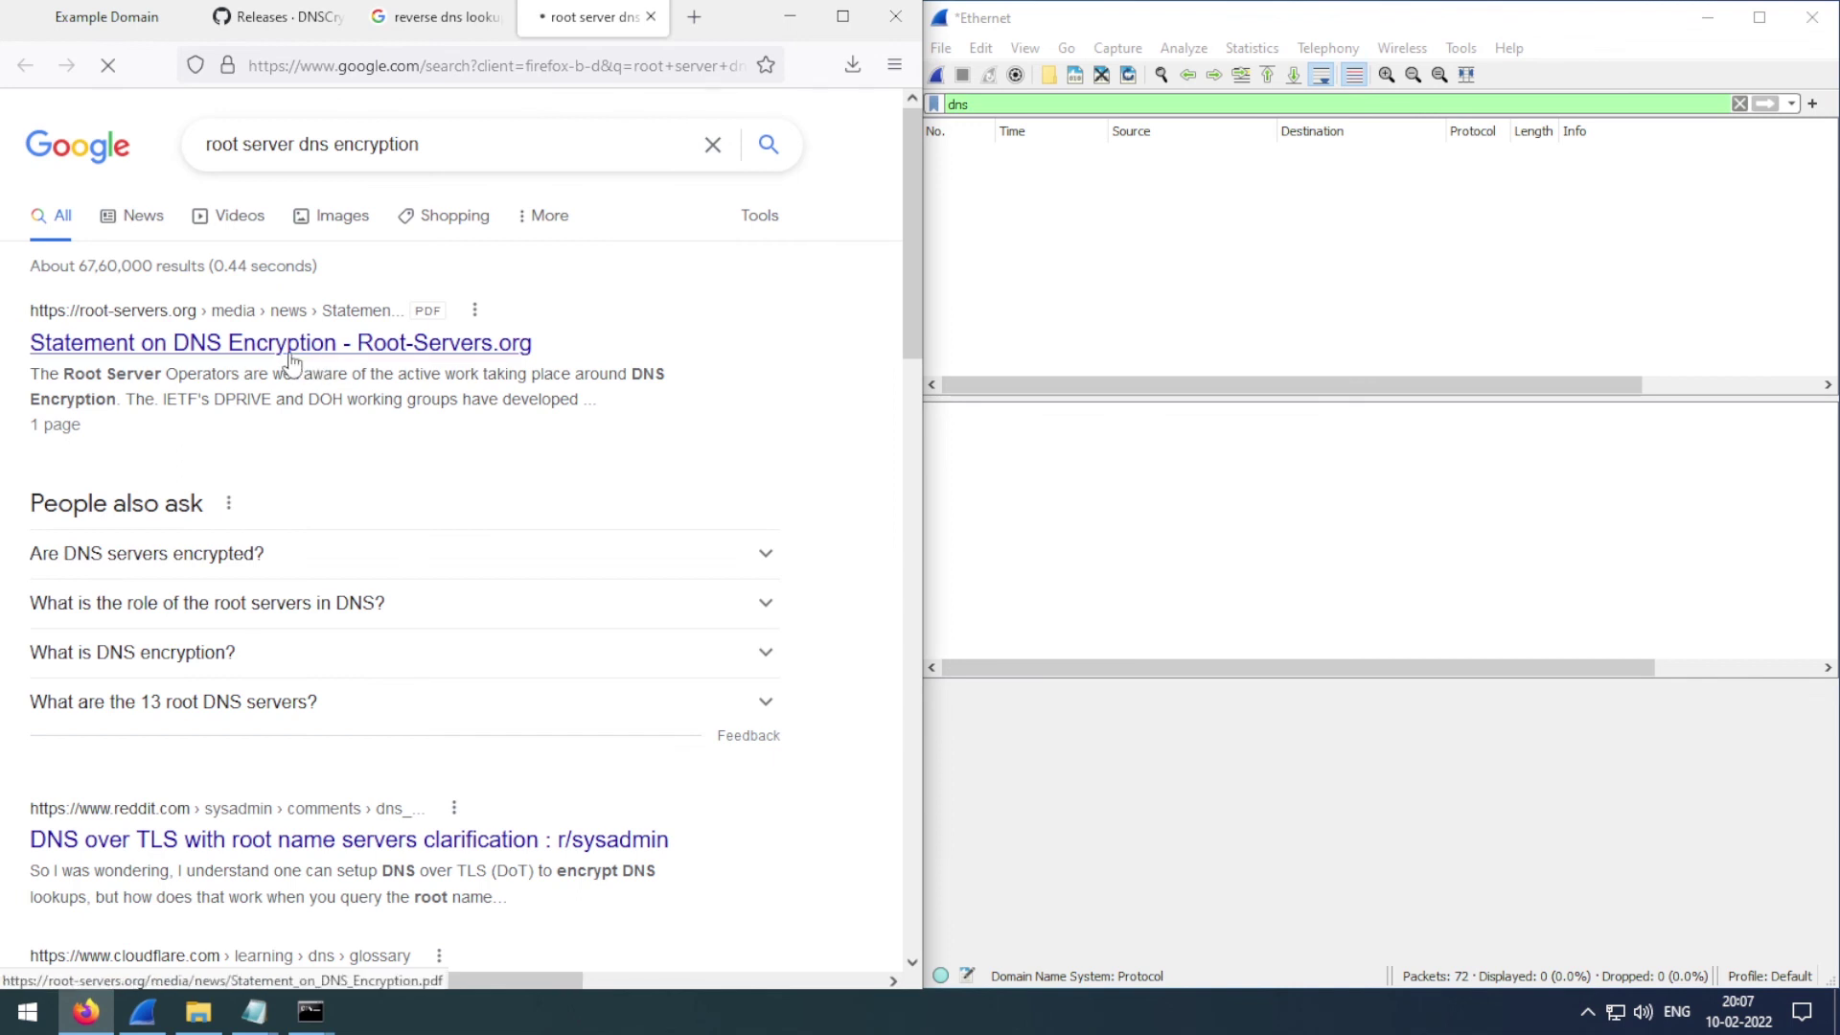
pyautogui.rightClick(287, 351)
pyautogui.click(354, 375)
pyautogui.click(613, 16)
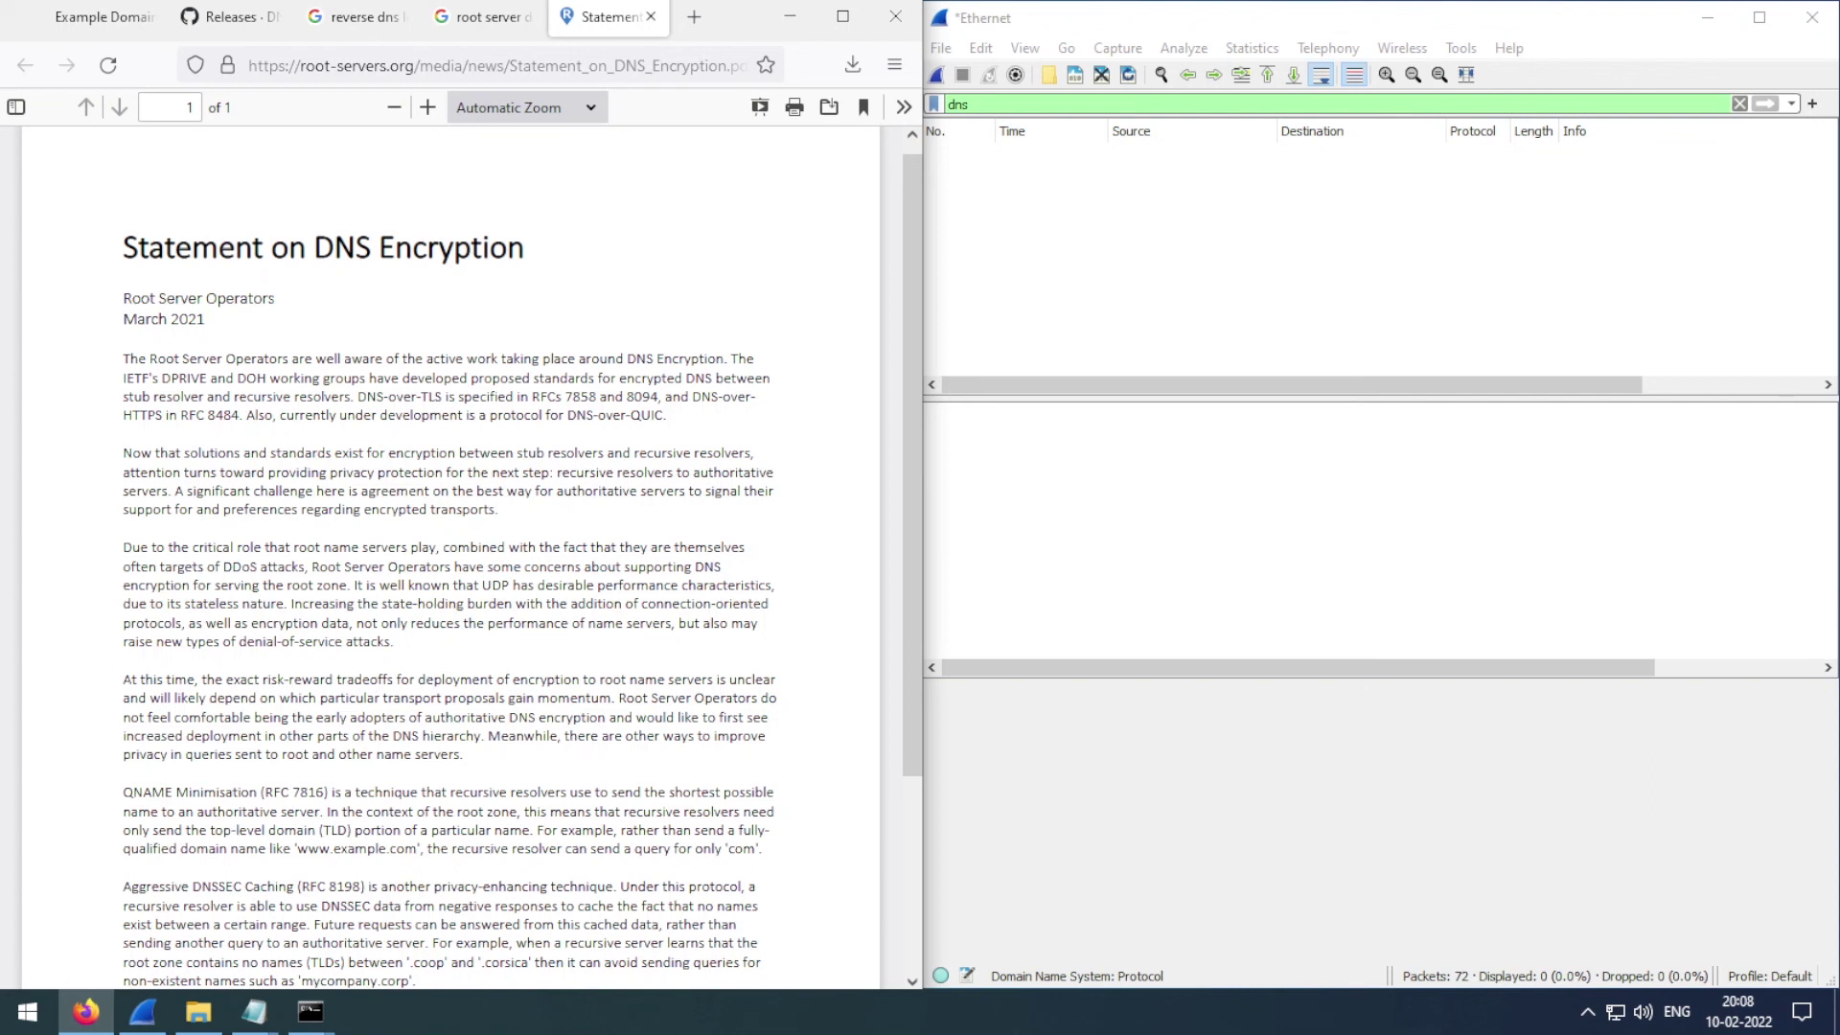
pyautogui.scroll(1, 114, 285)
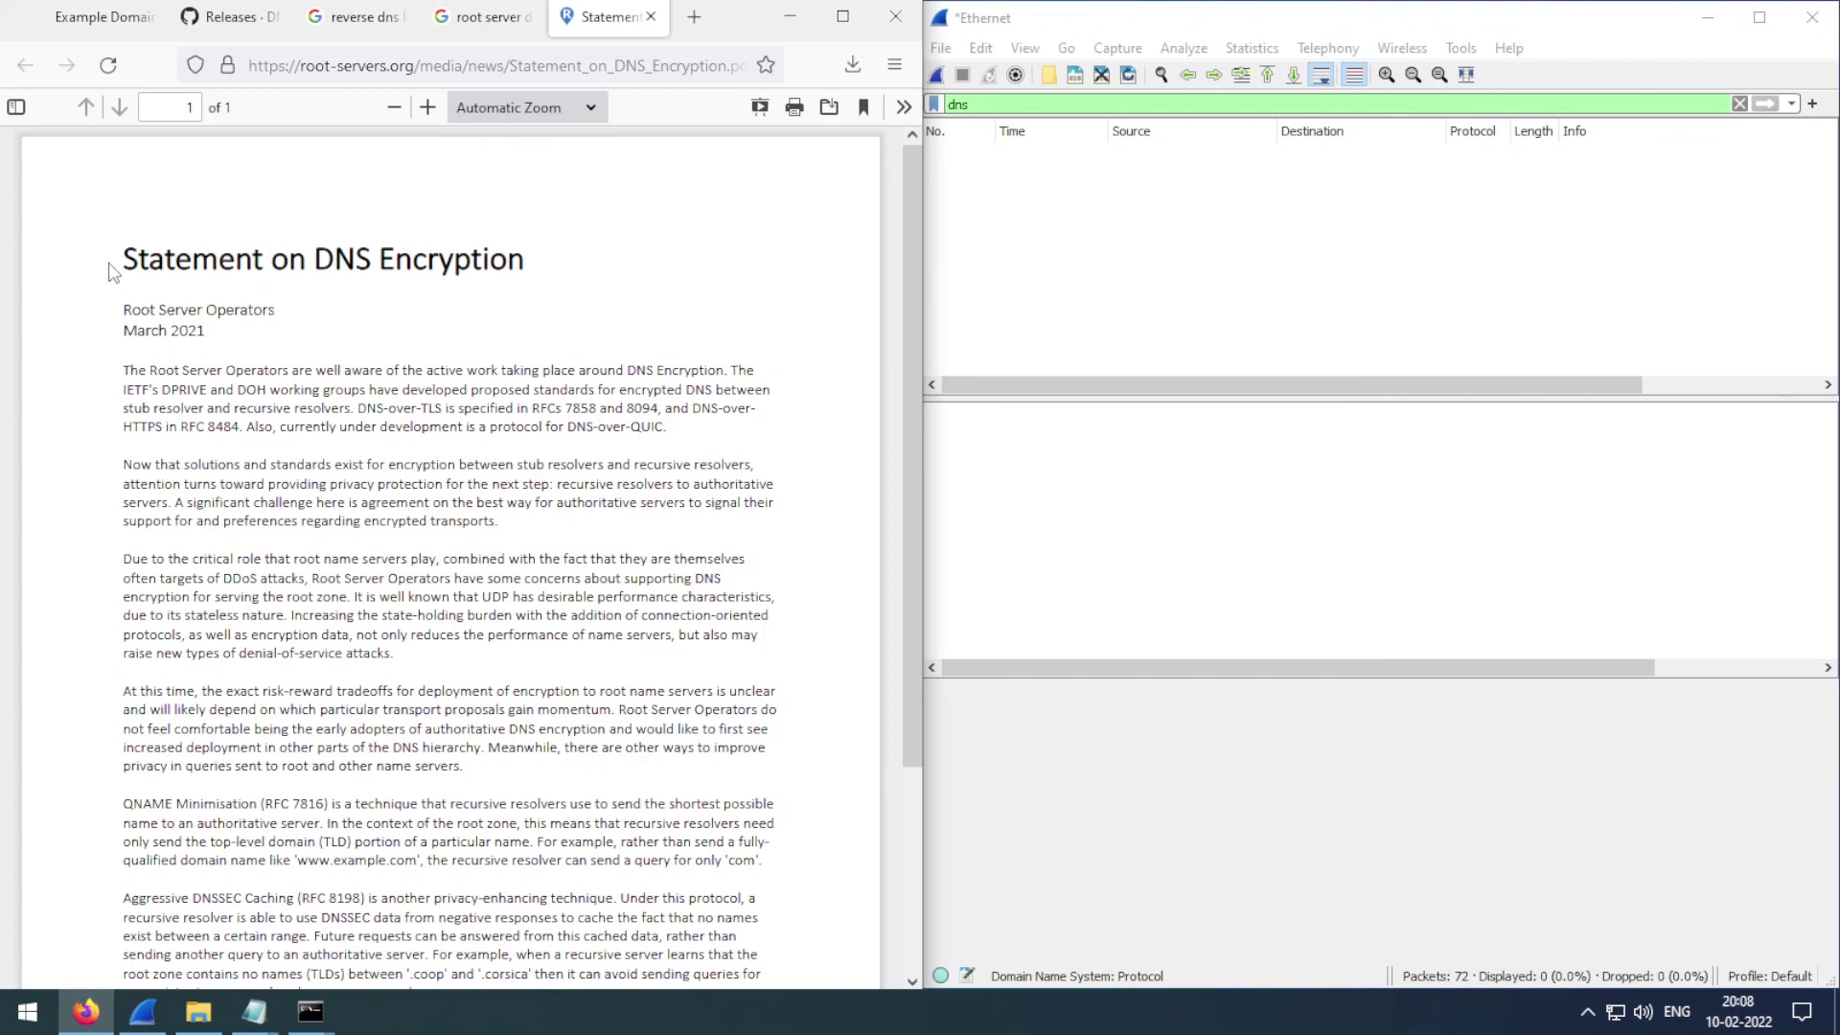